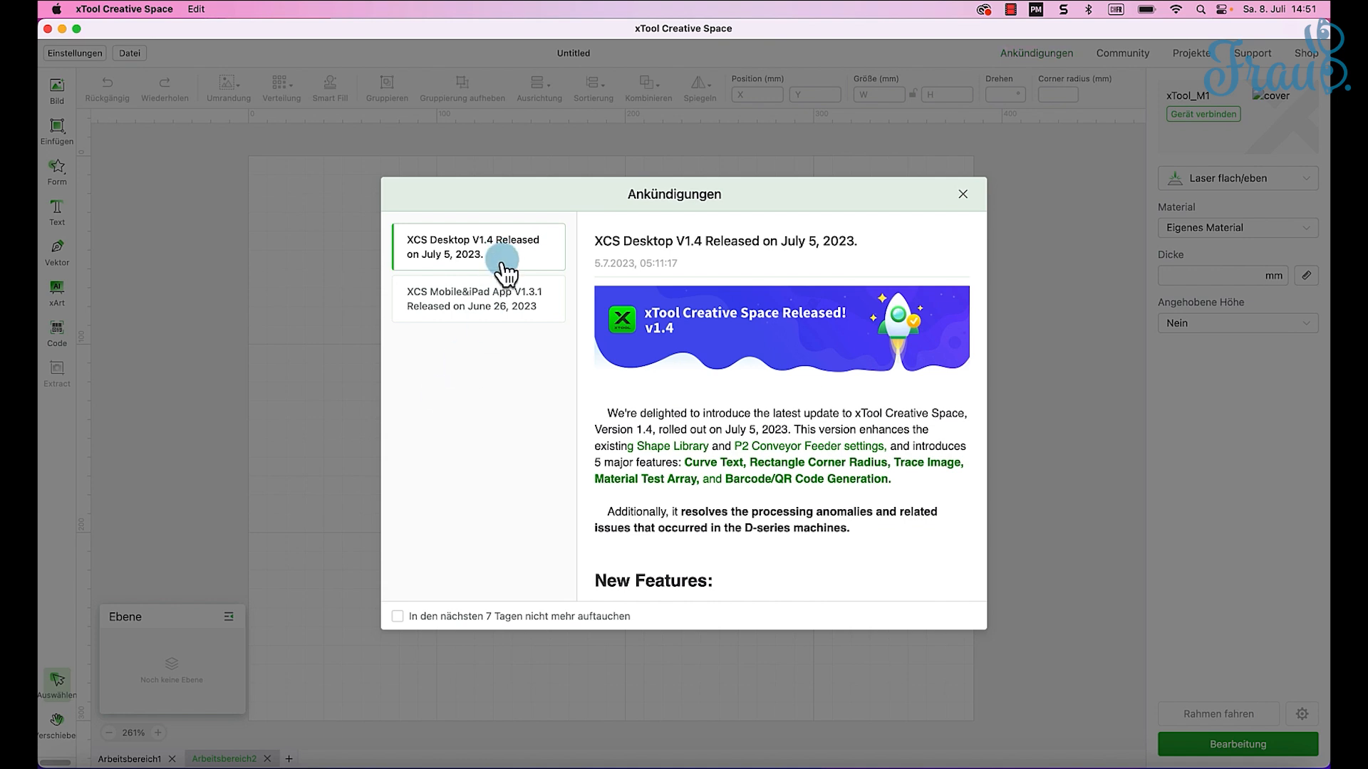
Step: Read through the XCS Desktop V1.4 release announcement, close it, and view the Curve Text section in the web release article
{"action": "scroll", "coordinate": [812, 424], "scroll_direction": "down", "scroll_amount": 4}
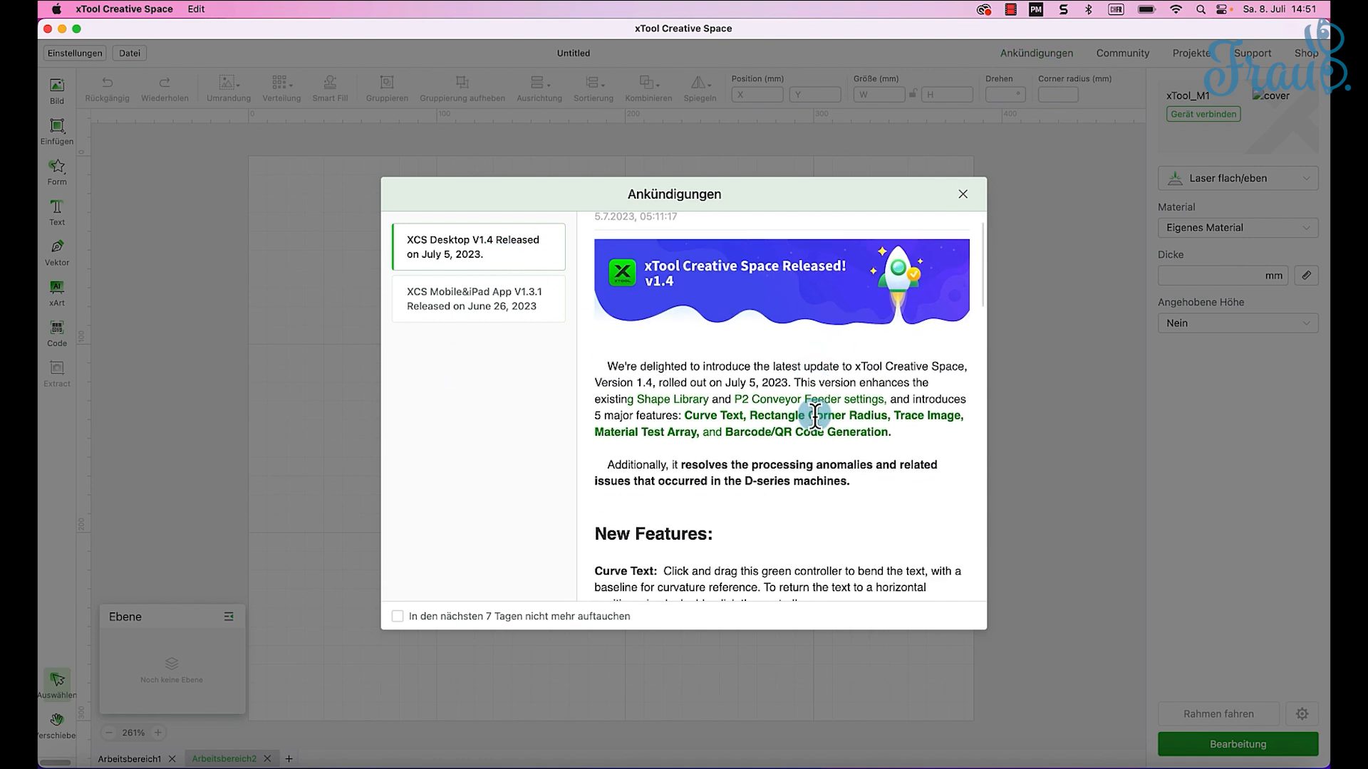
{"action": "scroll", "coordinate": [812, 425], "scroll_direction": "down", "scroll_amount": 15}
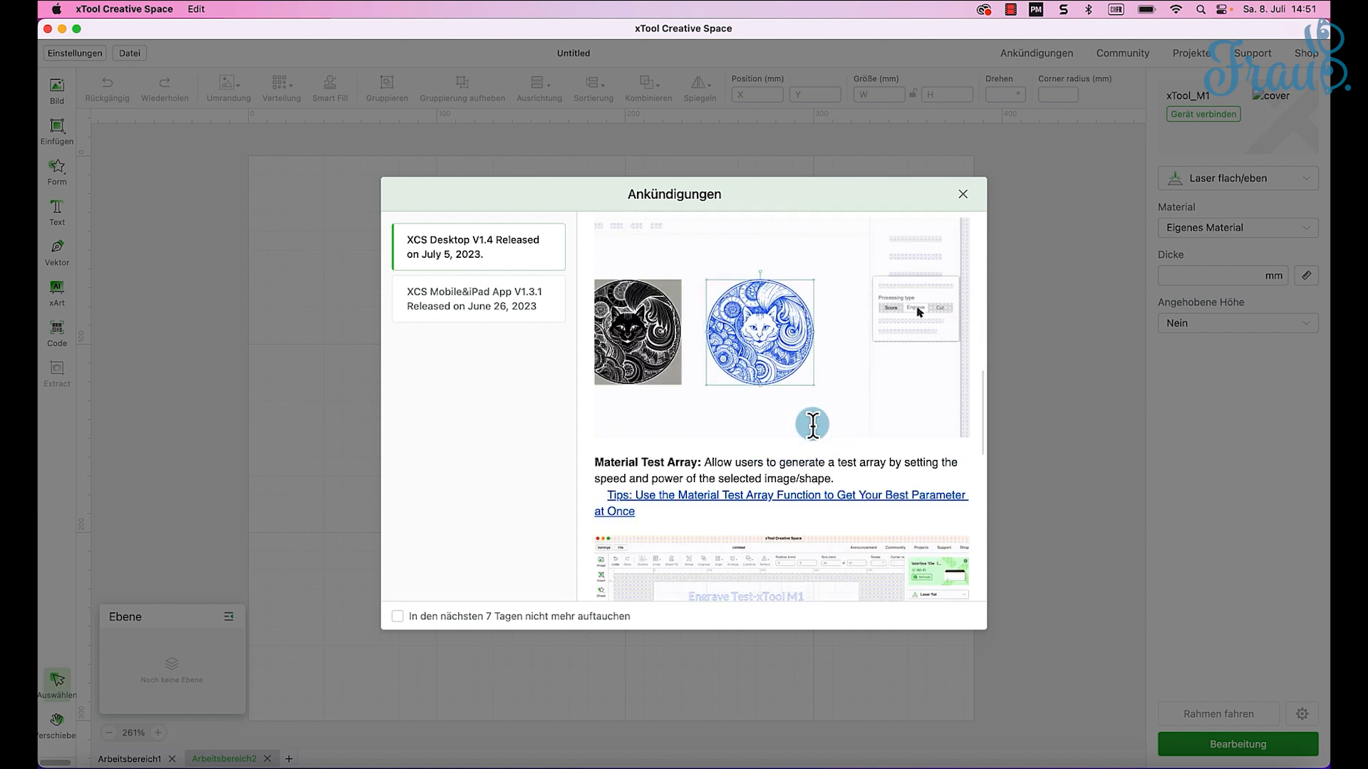
{"action": "scroll", "coordinate": [812, 424], "scroll_direction": "down", "scroll_amount": 12}
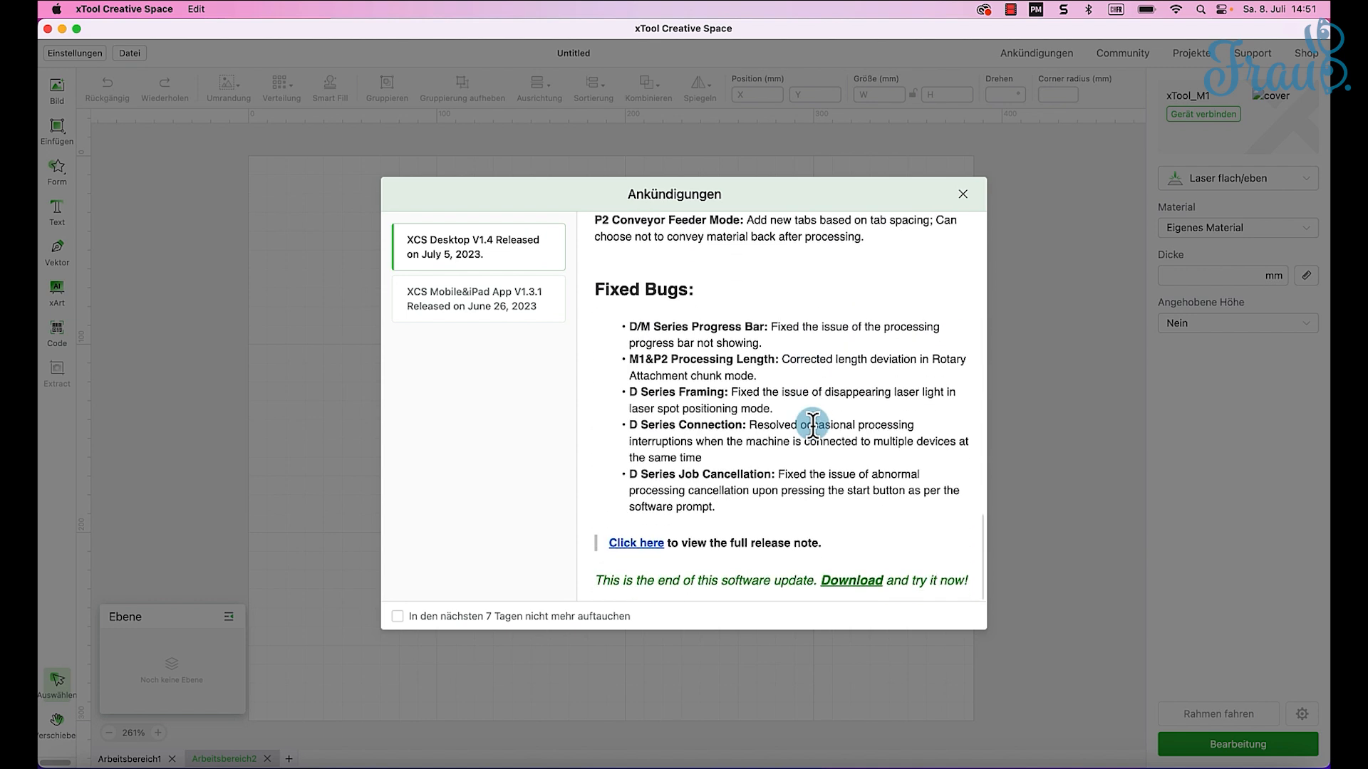
{"action": "scroll", "coordinate": [812, 424], "scroll_direction": "up", "scroll_amount": 12}
{"action": "scroll", "coordinate": [813, 425], "scroll_direction": "down", "scroll_amount": 3}
{"action": "scroll", "coordinate": [812, 424], "scroll_direction": "up", "scroll_amount": 15}
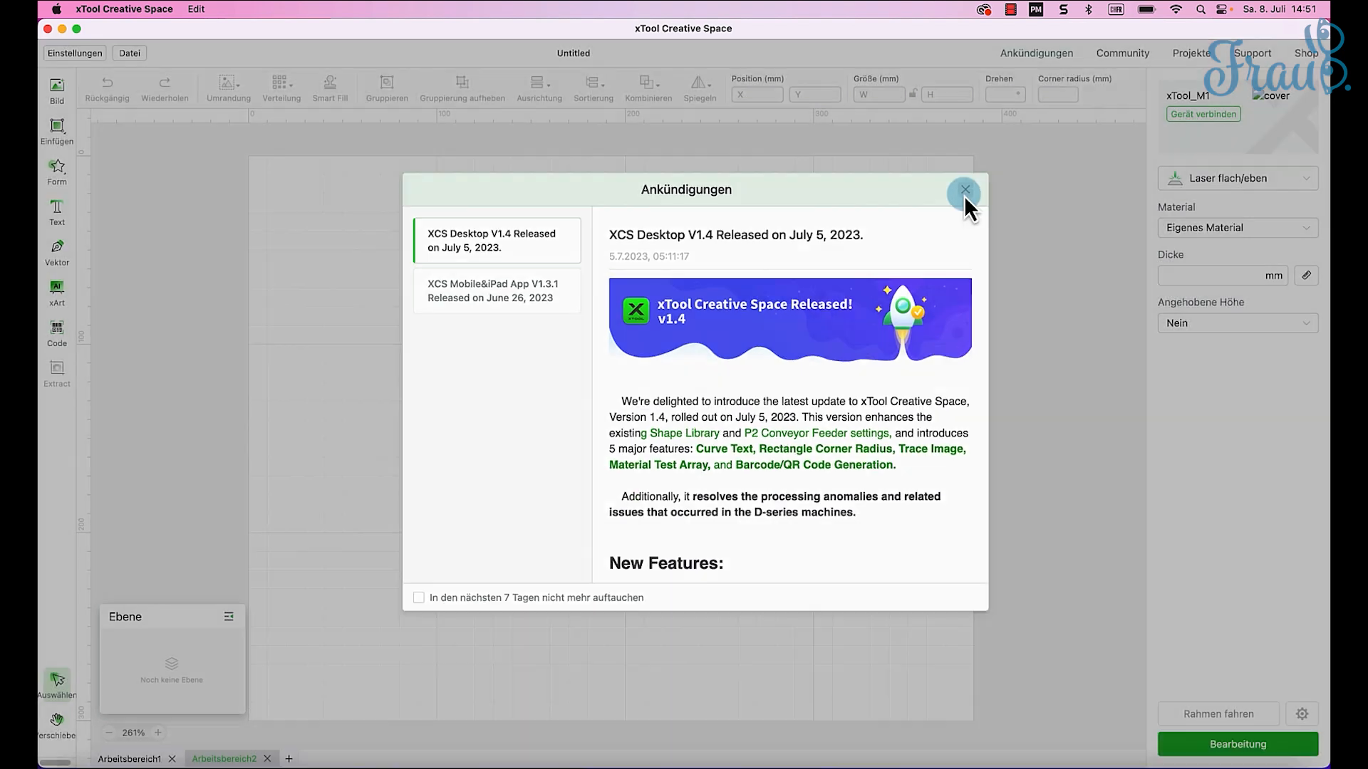
{"action": "left_click", "coordinate": [963, 196]}
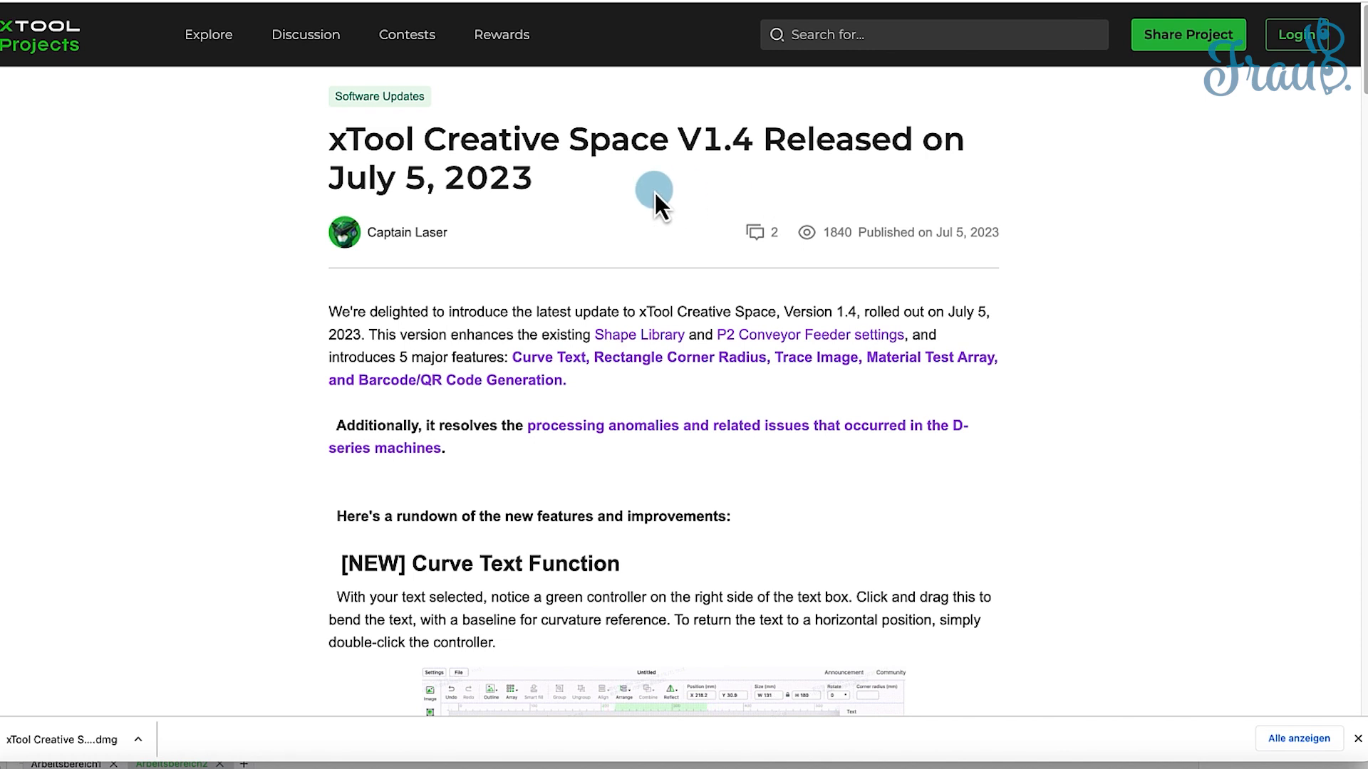
{"action": "scroll", "coordinate": [623, 239], "scroll_direction": "down", "scroll_amount": 5}
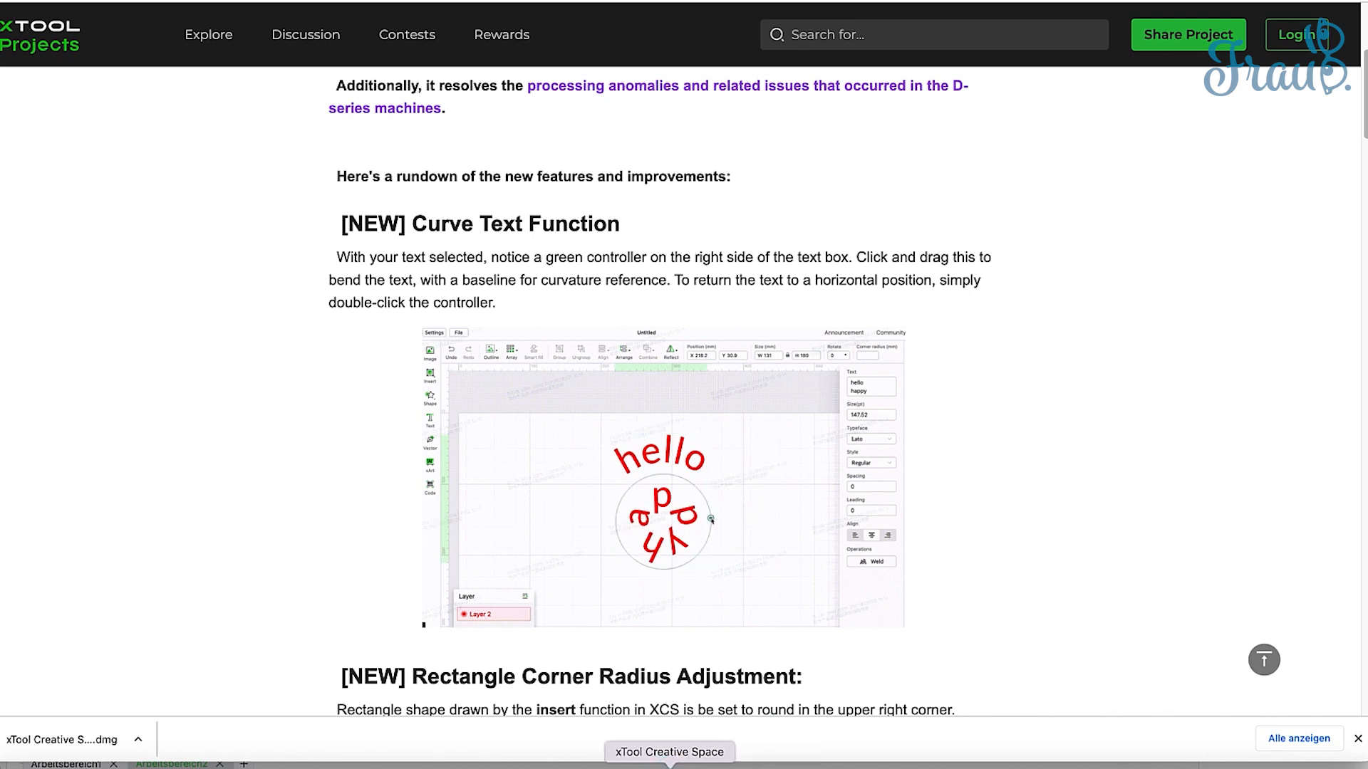
Step: Switch to xTool Creative Space and insert a text reading "HELLO HELLO HELLO" in the upper part of the canvas
{"action": "left_click", "coordinate": [670, 764]}
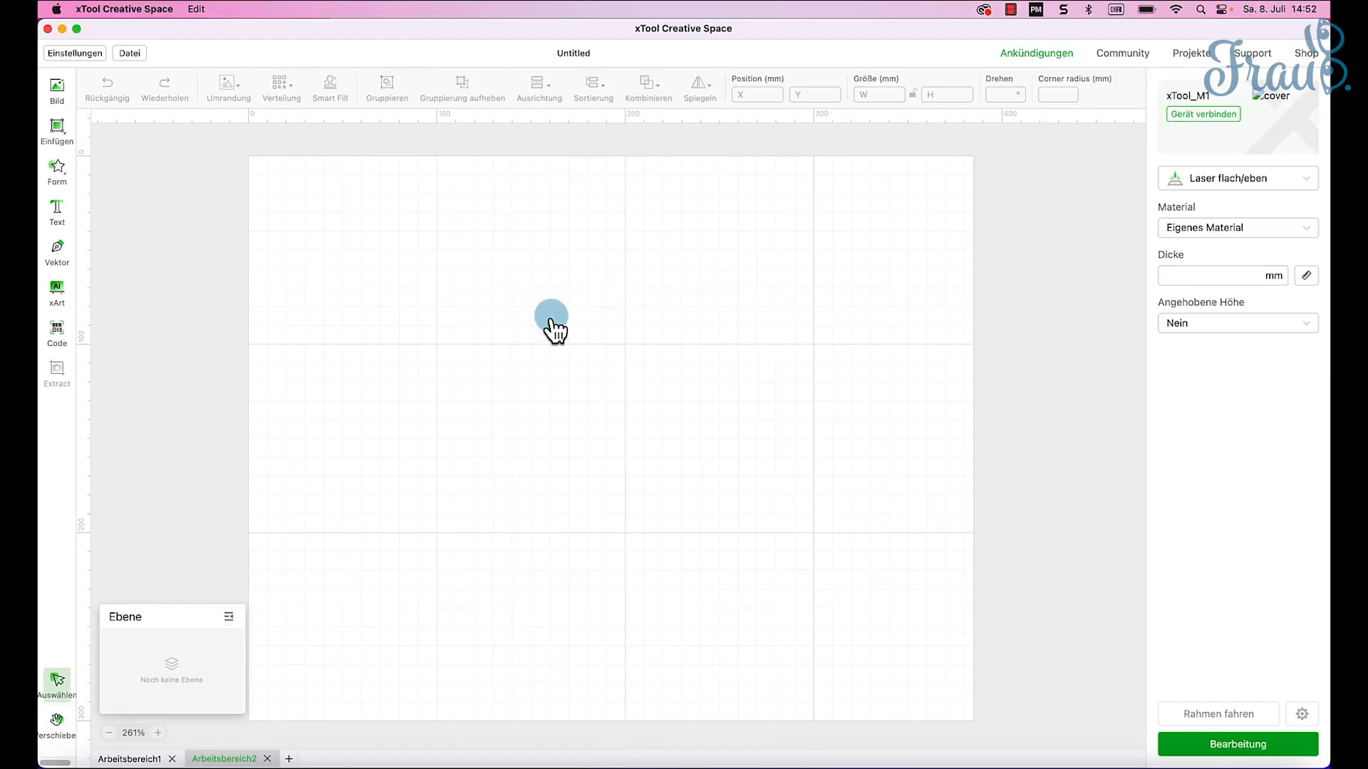
{"action": "left_click", "coordinate": [69, 212]}
{"action": "left_click", "coordinate": [643, 302]}
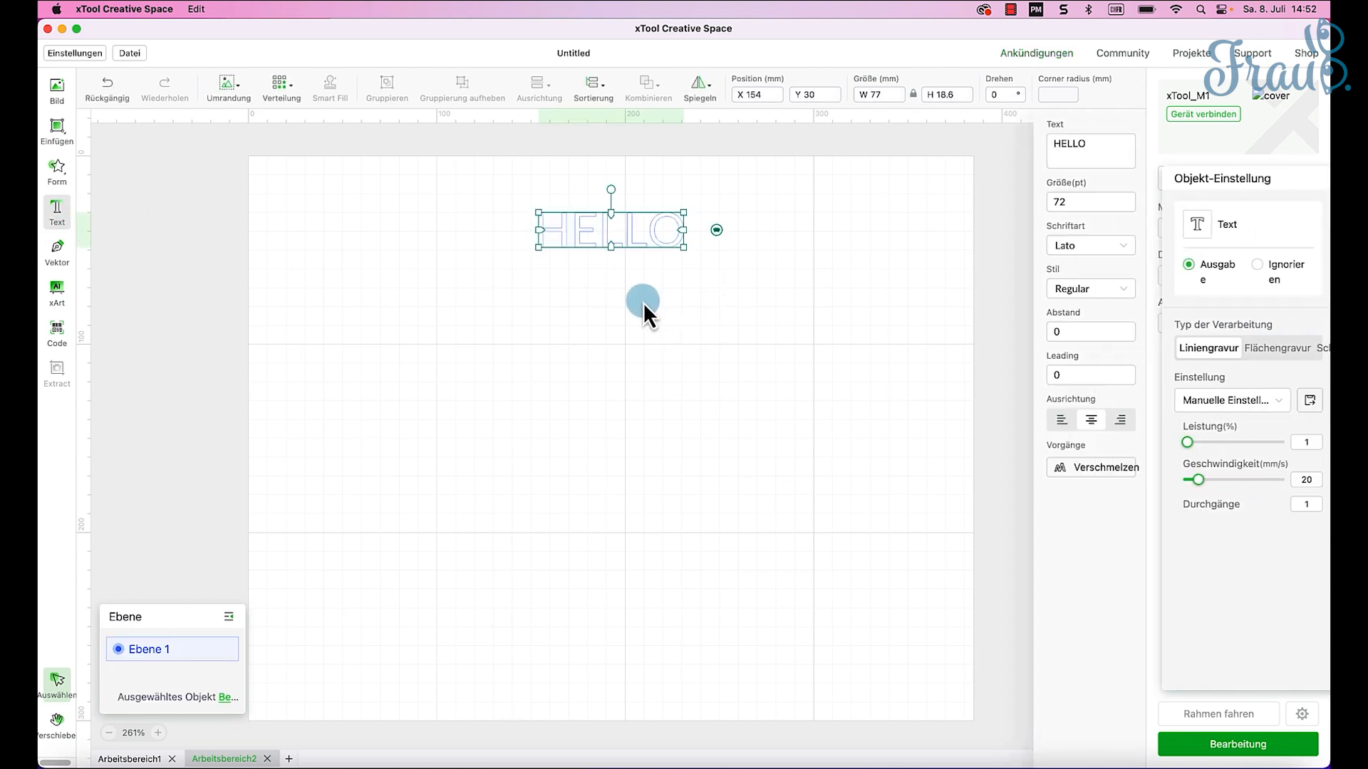
{"action": "double_click", "coordinate": [1063, 161]}
{"action": "key", "text": "super+c"}
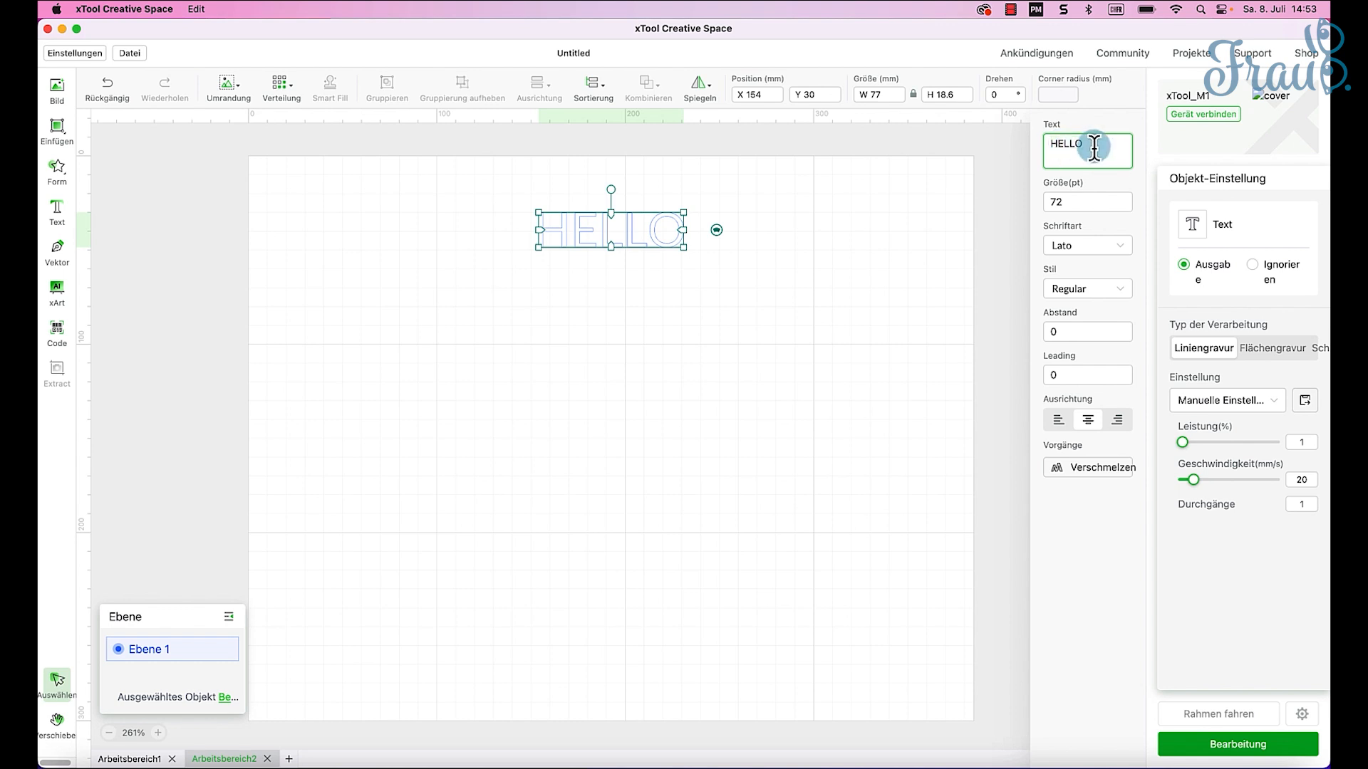
{"action": "key", "text": "super+v"}
{"action": "key", "text": "super+v"}
{"action": "left_click_drag", "start_coordinate": [944, 226], "coordinate": [797, 252]}
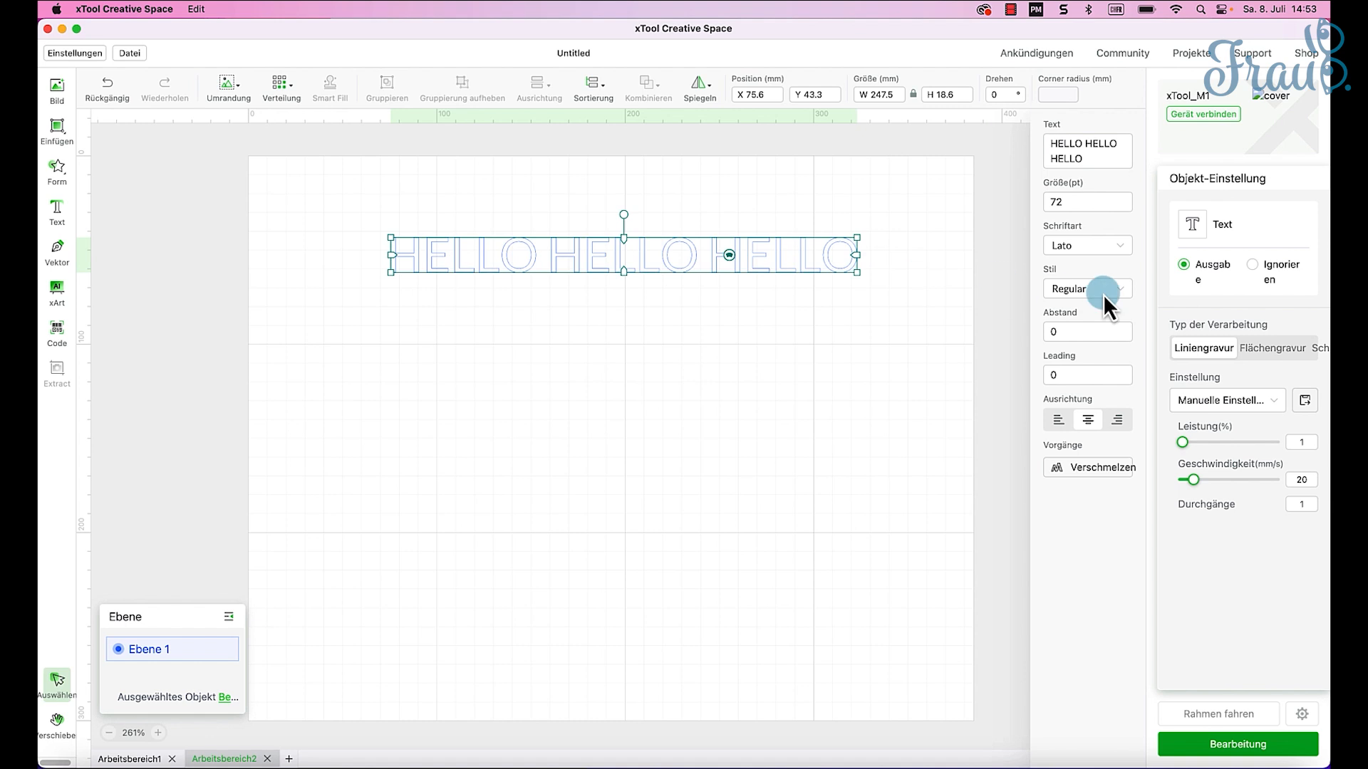
Step: Set the text's processing type to Flächengravur and move it to about X 74 mm, Y 48 mm
{"action": "left_click", "coordinate": [1258, 355]}
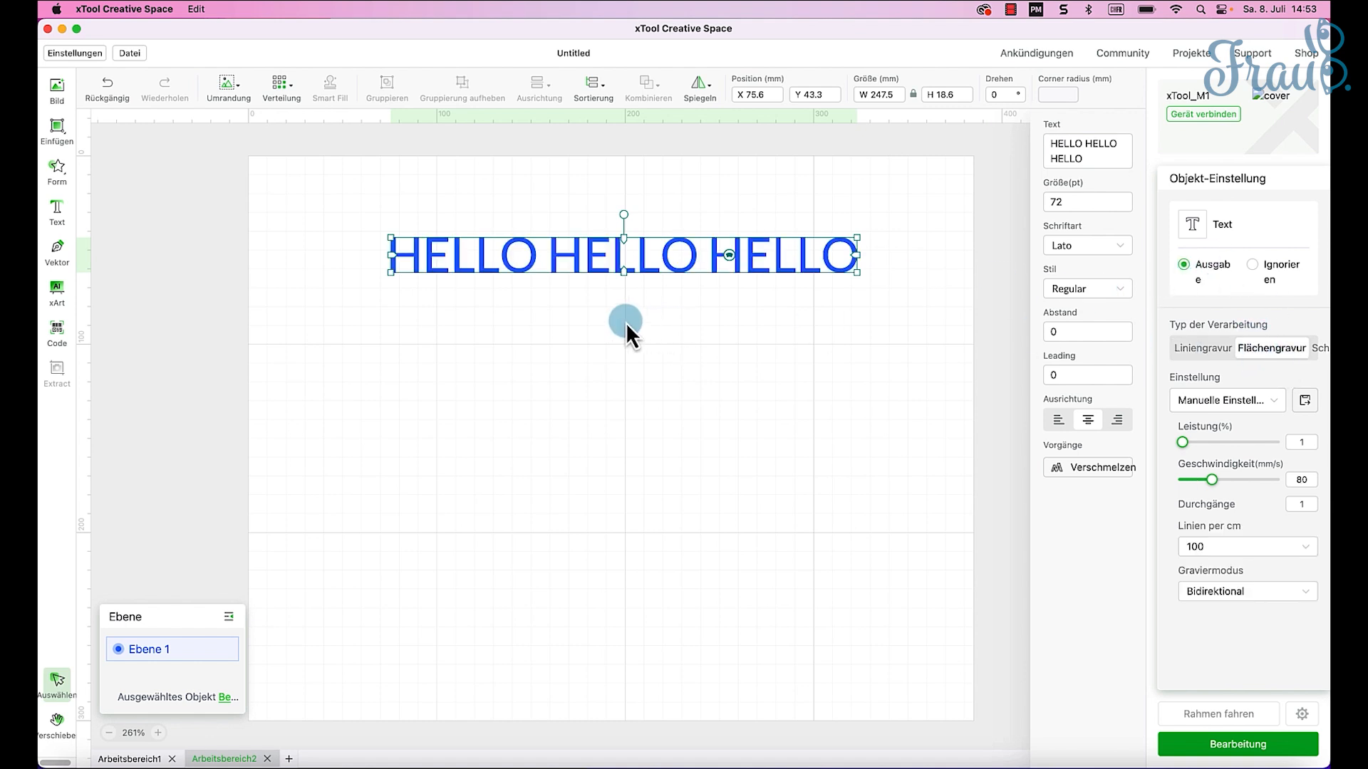
{"action": "mouse_move", "coordinate": [644, 256]}
{"action": "left_mouse_down"}
{"action": "mouse_move", "coordinate": [620, 269]}
{"action": "mouse_move", "coordinate": [646, 269]}
{"action": "left_mouse_up"}
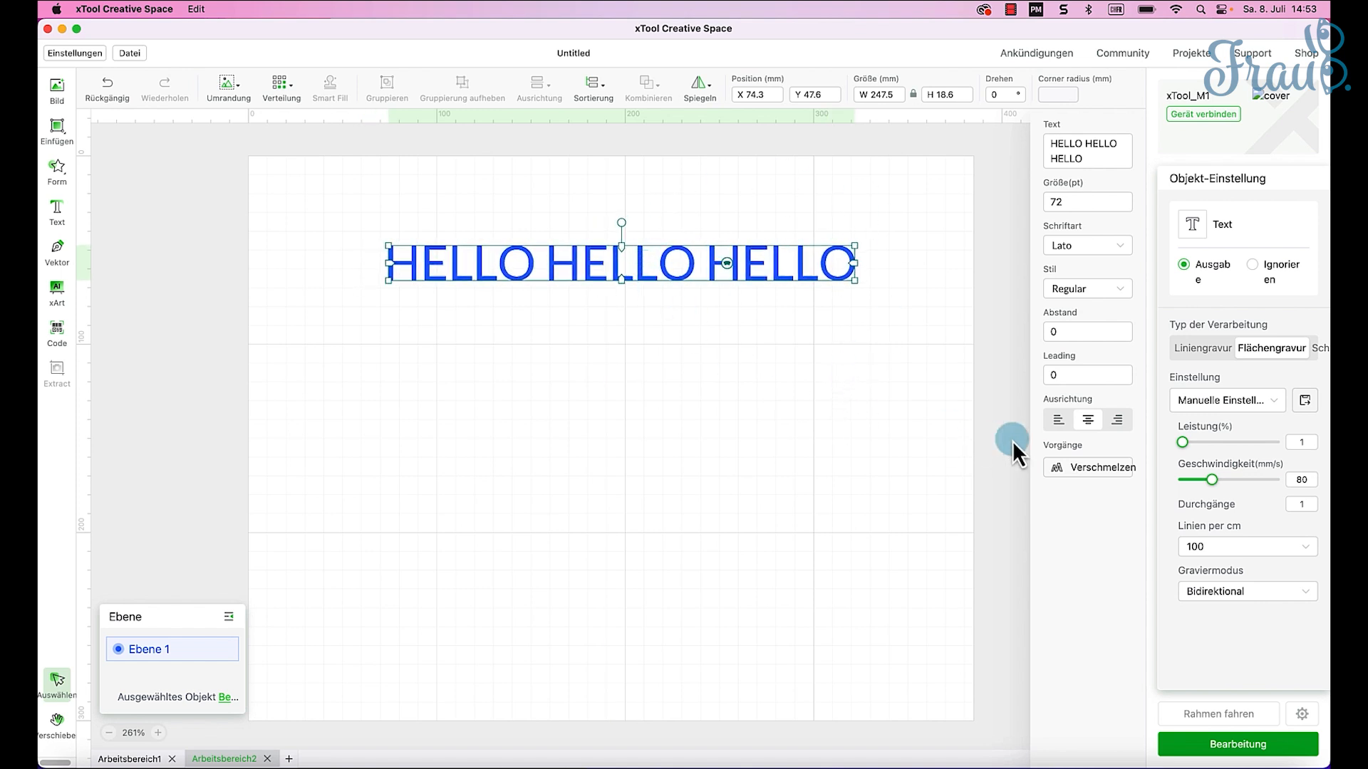
{"action": "left_click", "coordinate": [1110, 470]}
Step: Bend the text into a wide arch, then reverse its curvature into a nearly closed ring about 119 mm wide
{"action": "left_click_drag", "start_coordinate": [729, 265], "coordinate": [816, 404]}
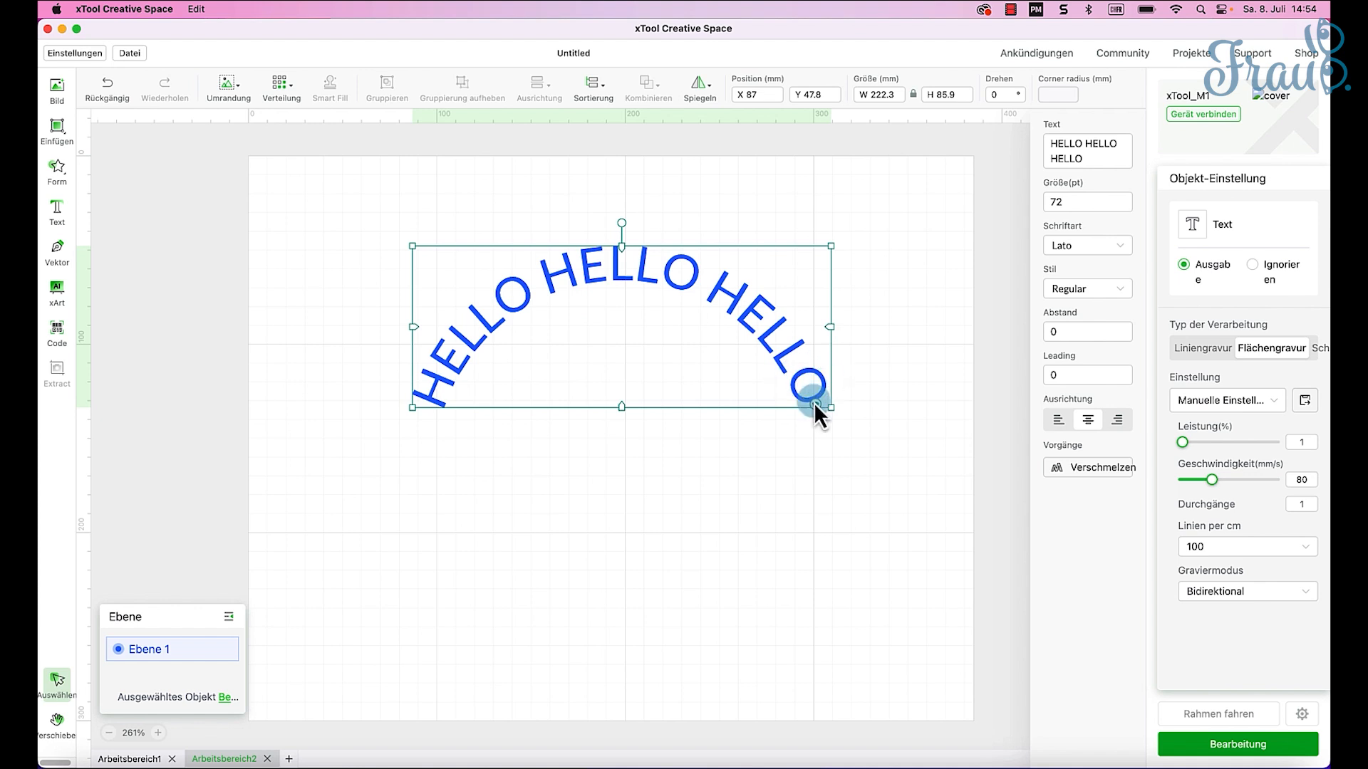
{"action": "left_click_drag", "start_coordinate": [731, 294], "coordinate": [726, 464]}
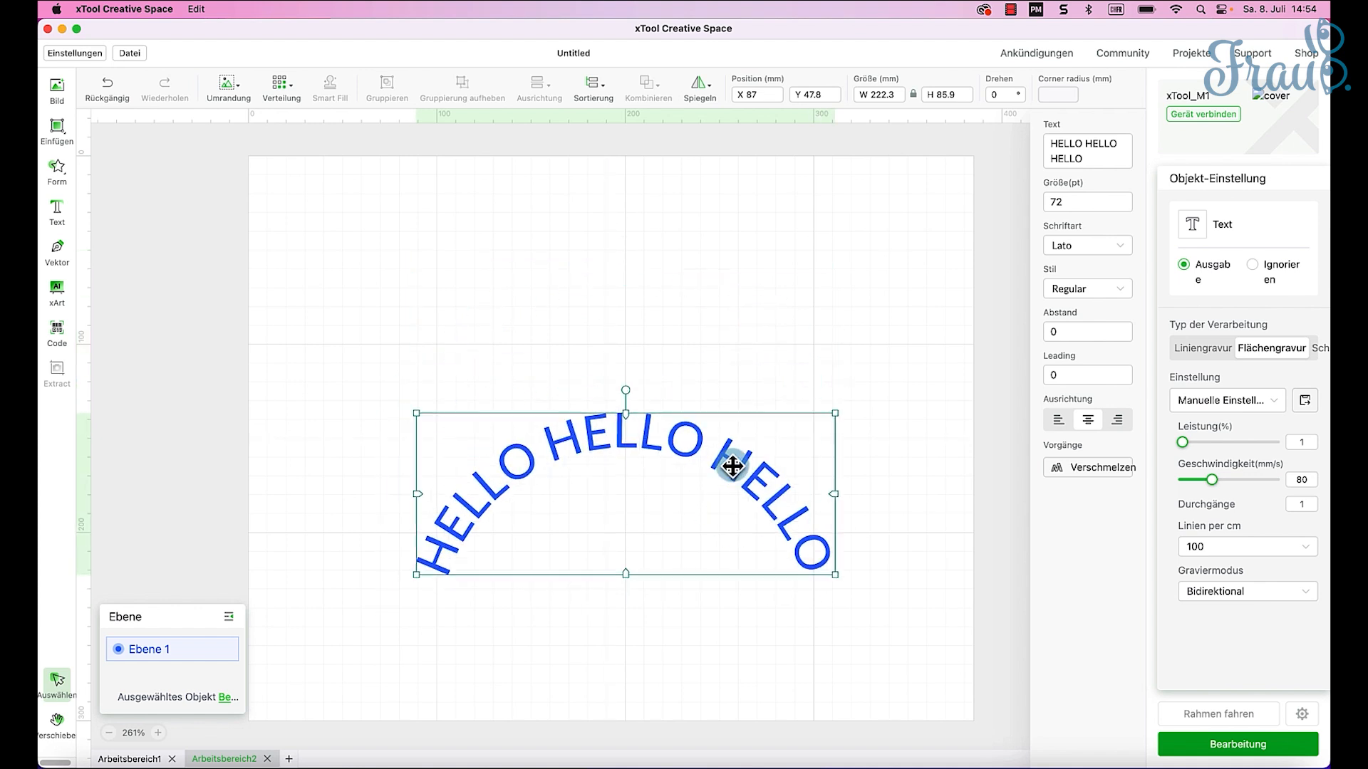
{"action": "left_click_drag", "start_coordinate": [819, 575], "coordinate": [642, 247]}
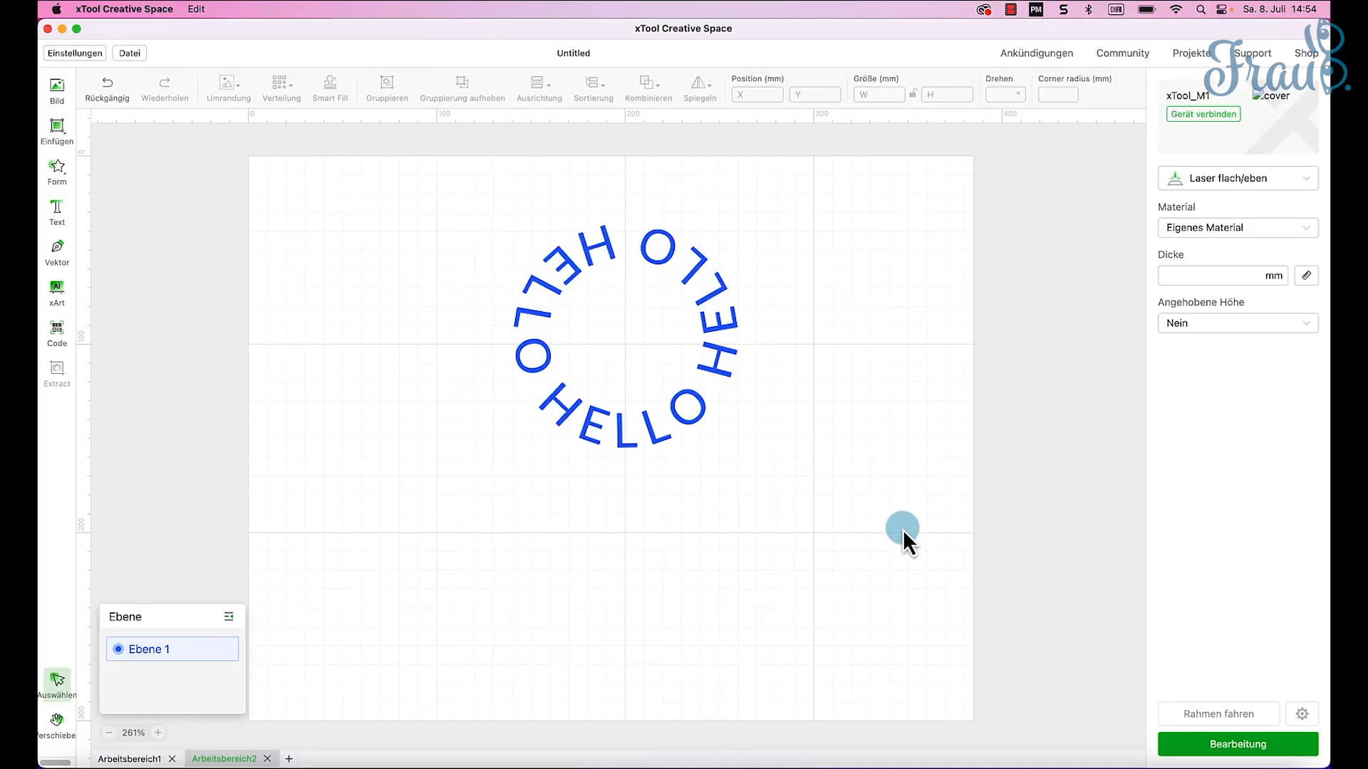
Step: Add a second line reading "hello hello hello" to the ring-shaped text
{"action": "left_click", "coordinate": [712, 350]}
{"action": "left_click_drag", "start_coordinate": [1111, 155], "coordinate": [1014, 145]}
{"action": "type", "text": "d"}
{"action": "left_click", "coordinate": [1161, 144]}
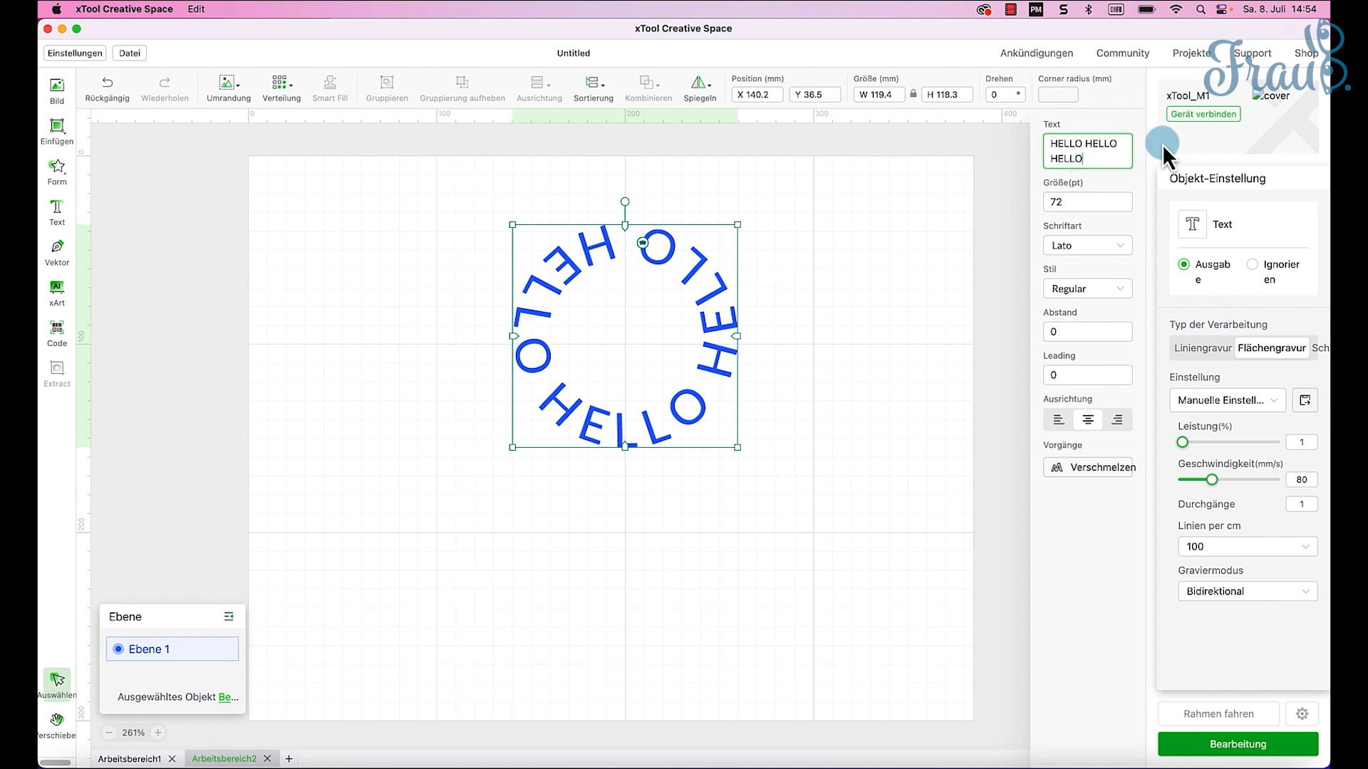
{"action": "key", "text": "BackSpace"}
{"action": "key", "text": "Return"}
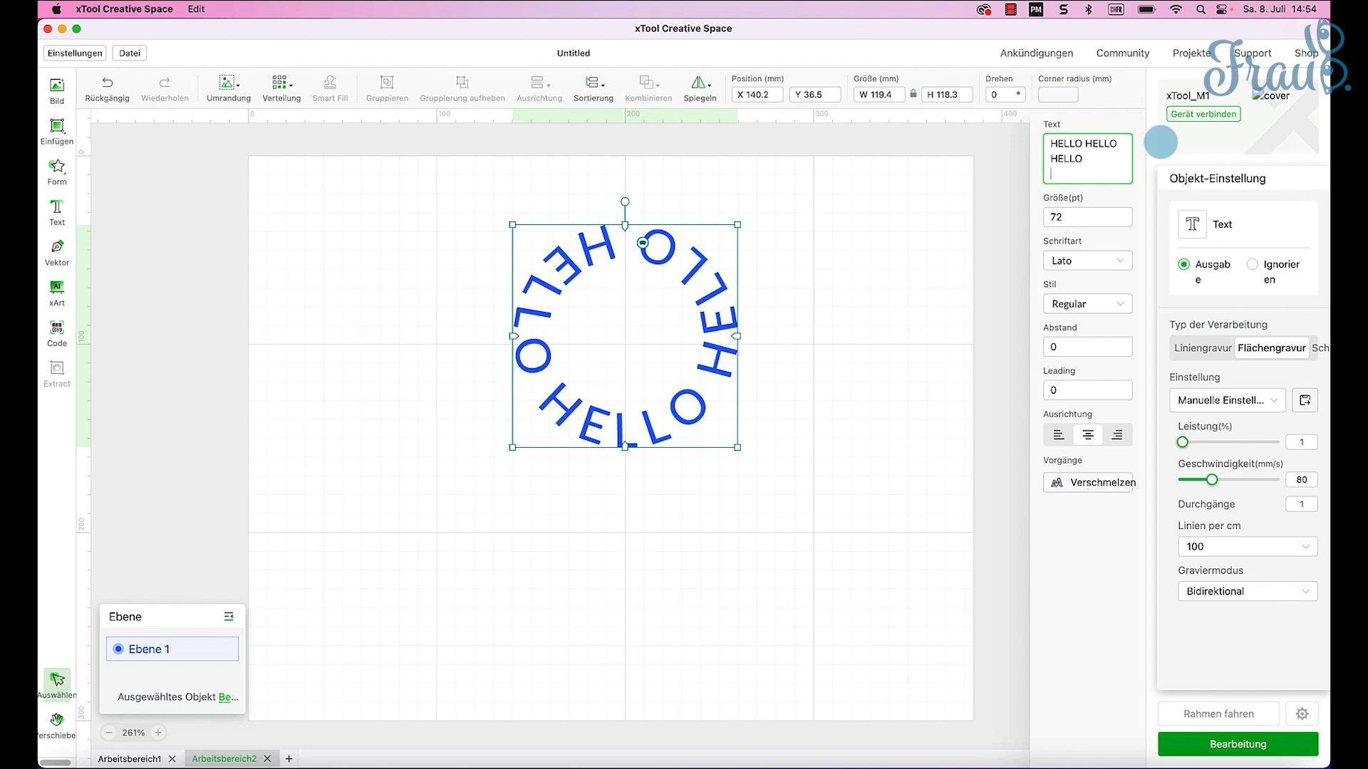
{"action": "type", "text": "hello hello hello"}
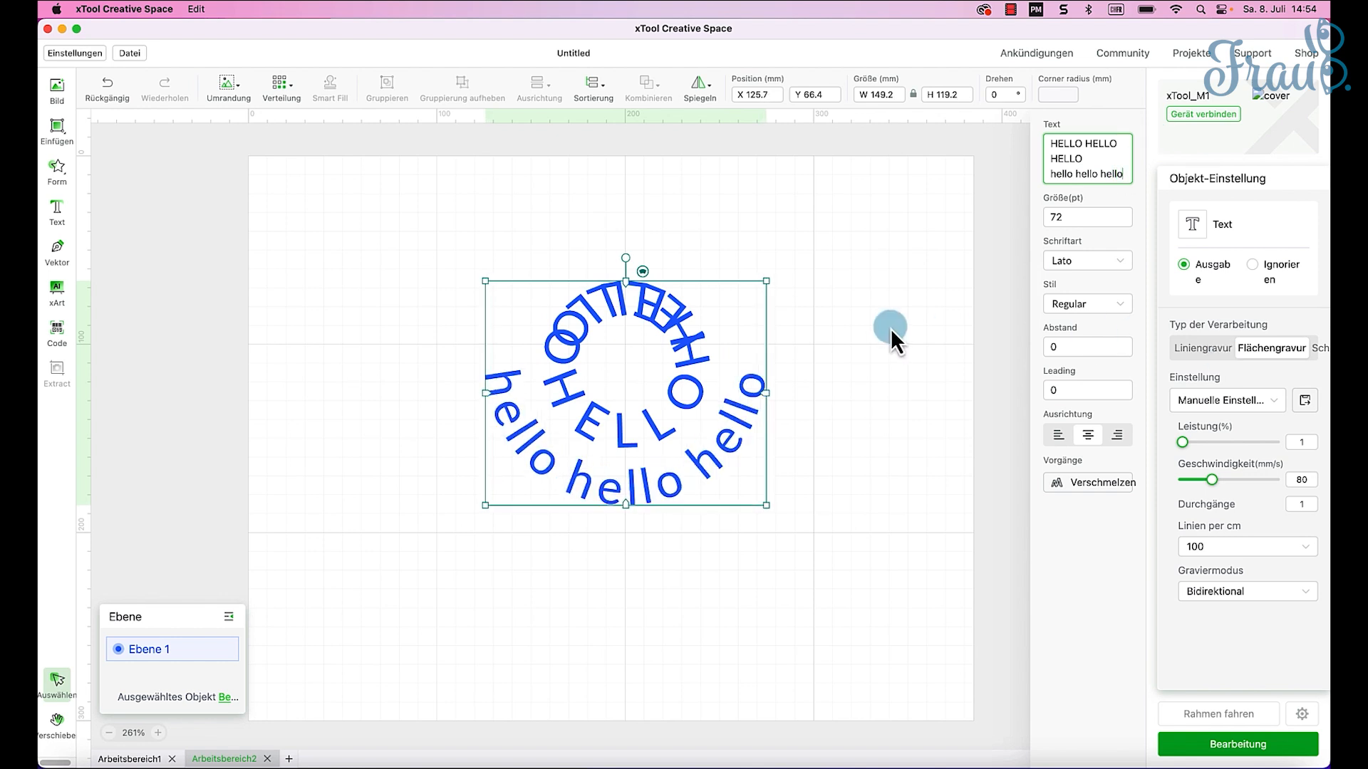
Step: Try different curvatures in both directions on the two-line text, ending with a flat arch about 238 mm wide
{"action": "left_click_drag", "start_coordinate": [647, 272], "coordinate": [720, 532]}
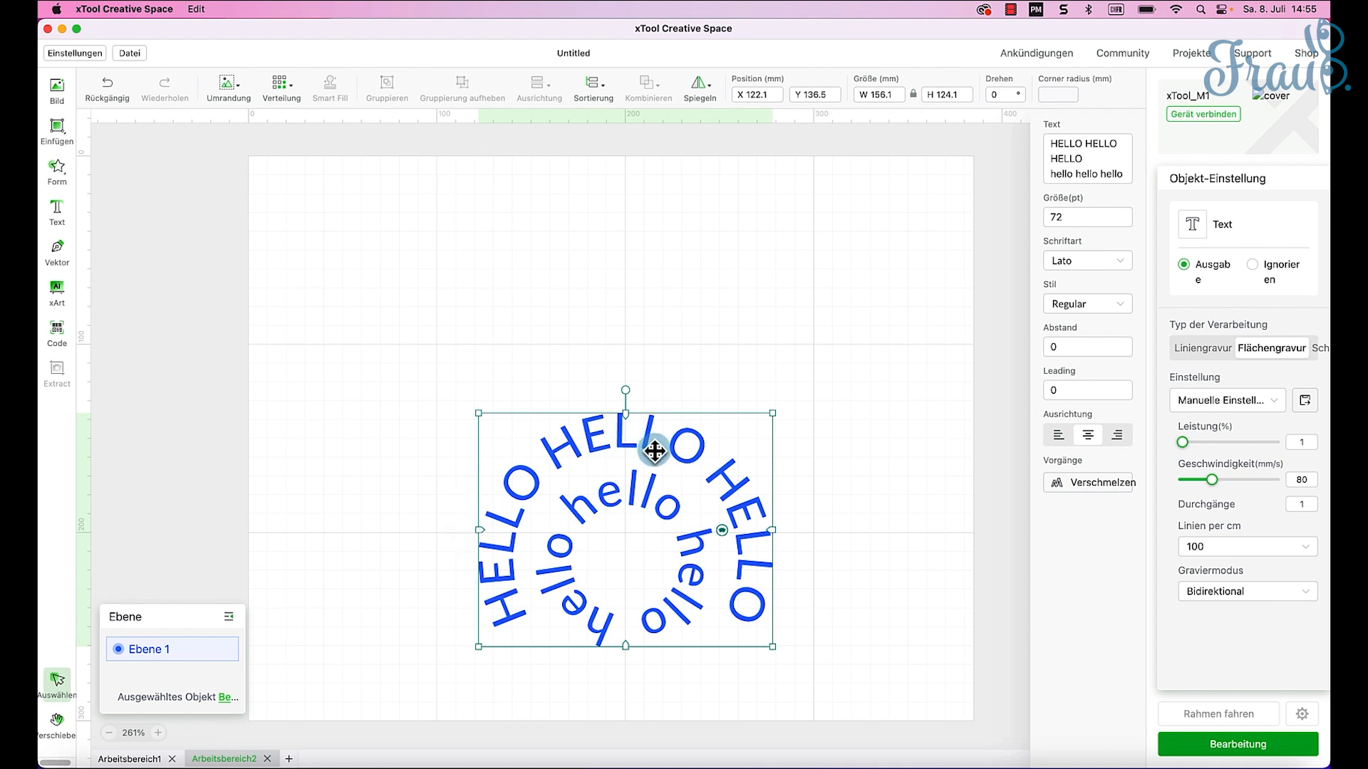
{"action": "left_click_drag", "start_coordinate": [723, 532], "coordinate": [743, 370]}
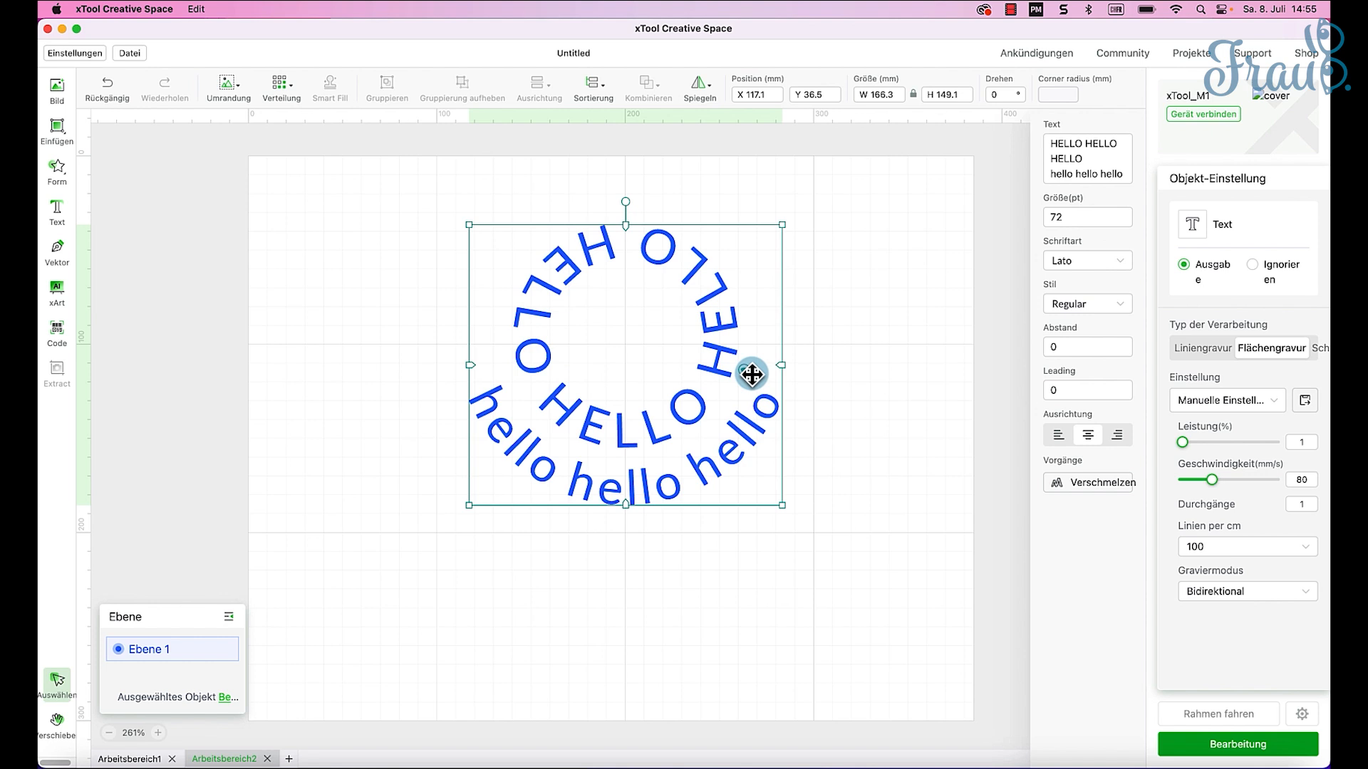
{"action": "left_click_drag", "start_coordinate": [752, 374], "coordinate": [751, 499]}
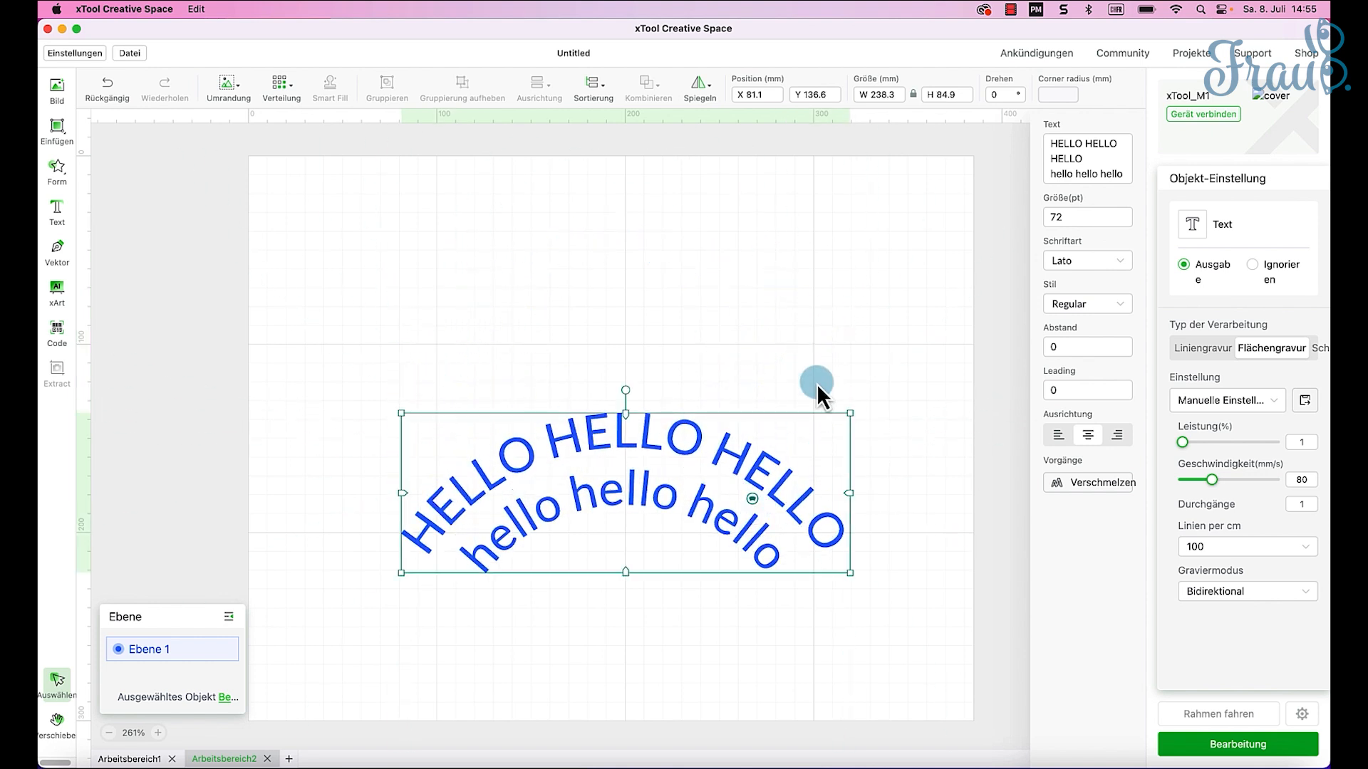
Step: Add a third line reading "beispiel" and bend the text more tightly to about 227 mm wide
{"action": "left_click", "coordinate": [1107, 178]}
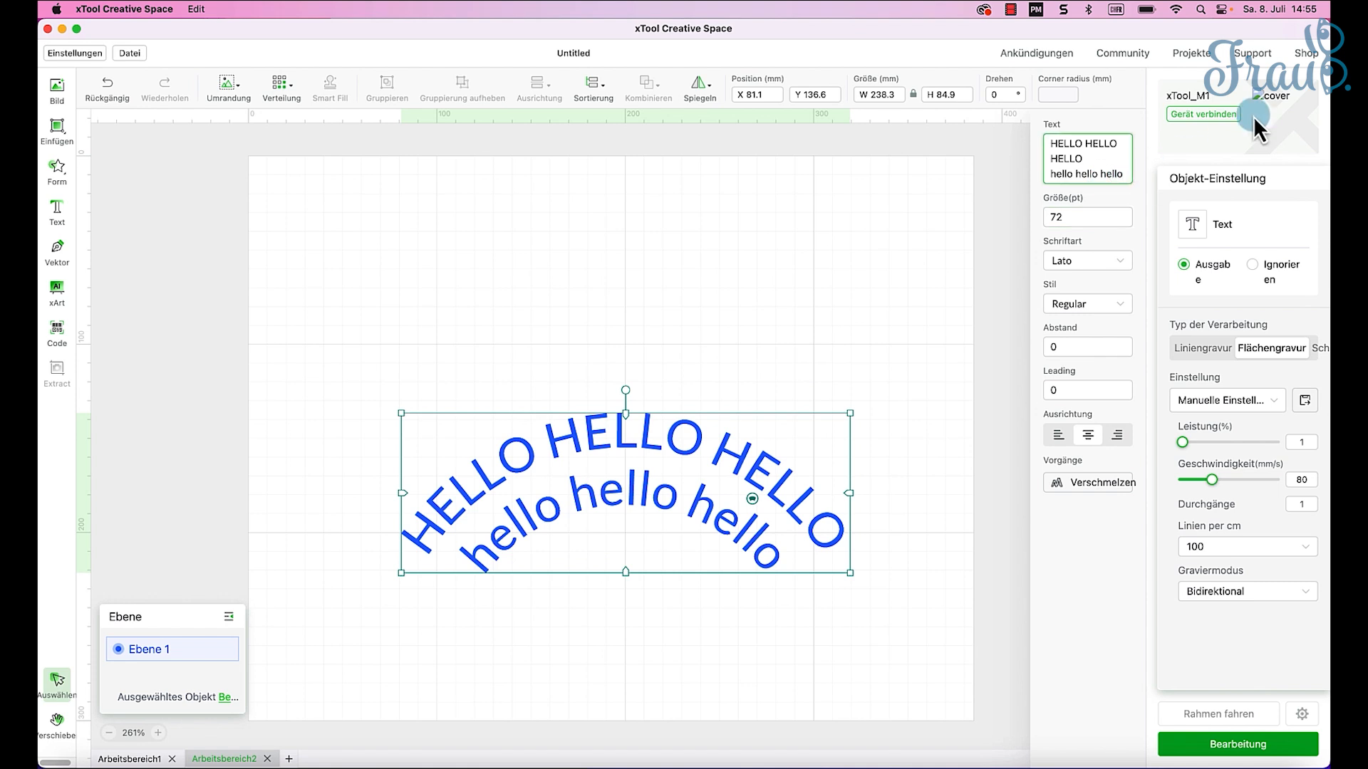
{"action": "key", "text": "Return"}
{"action": "type", "text": "be"}
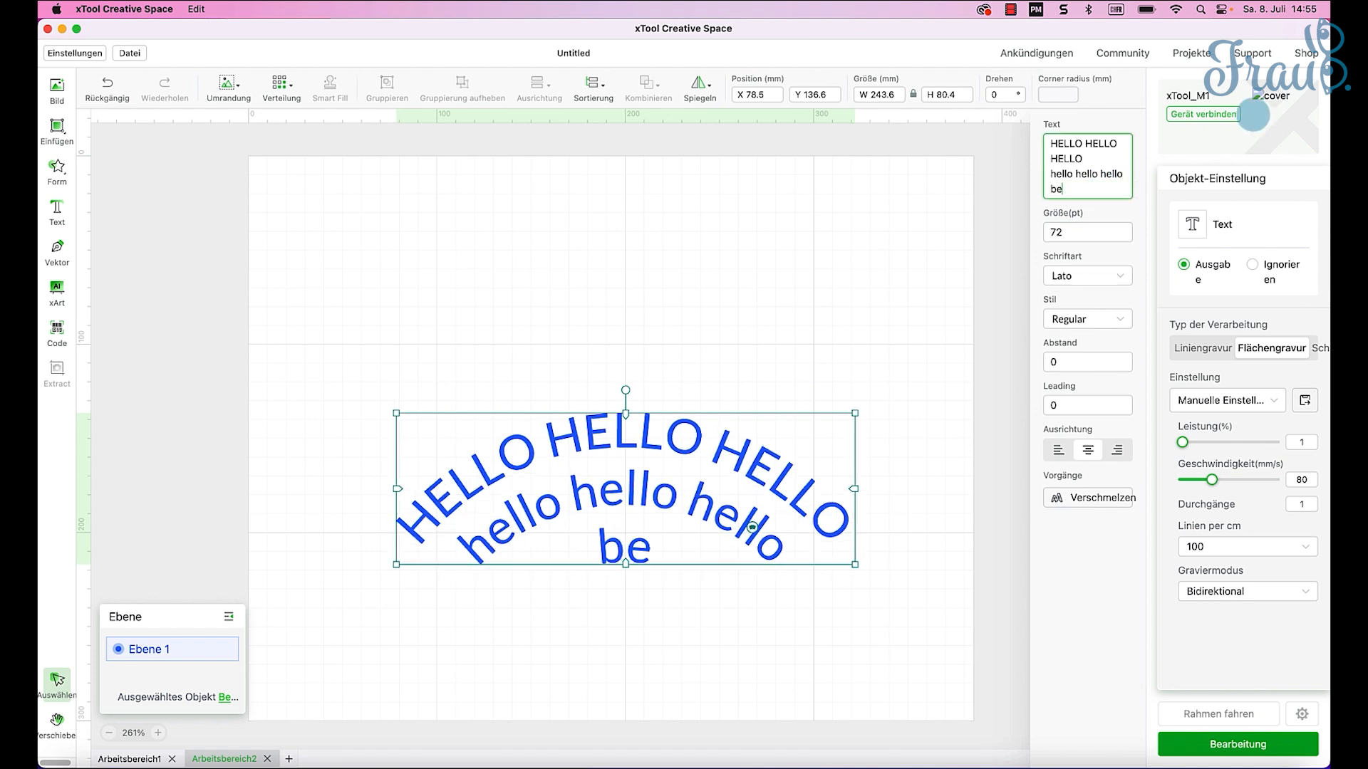
{"action": "type", "text": "is"}
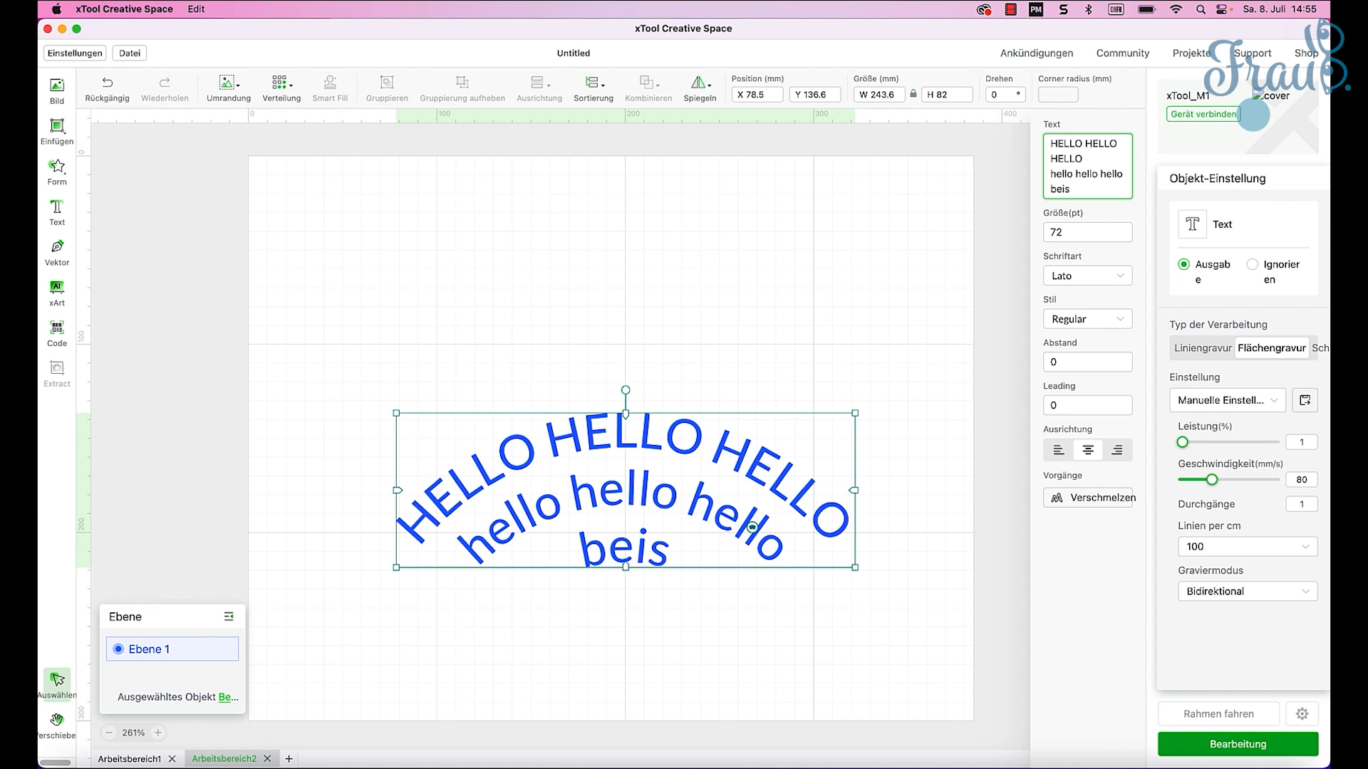
{"action": "type", "text": "piel"}
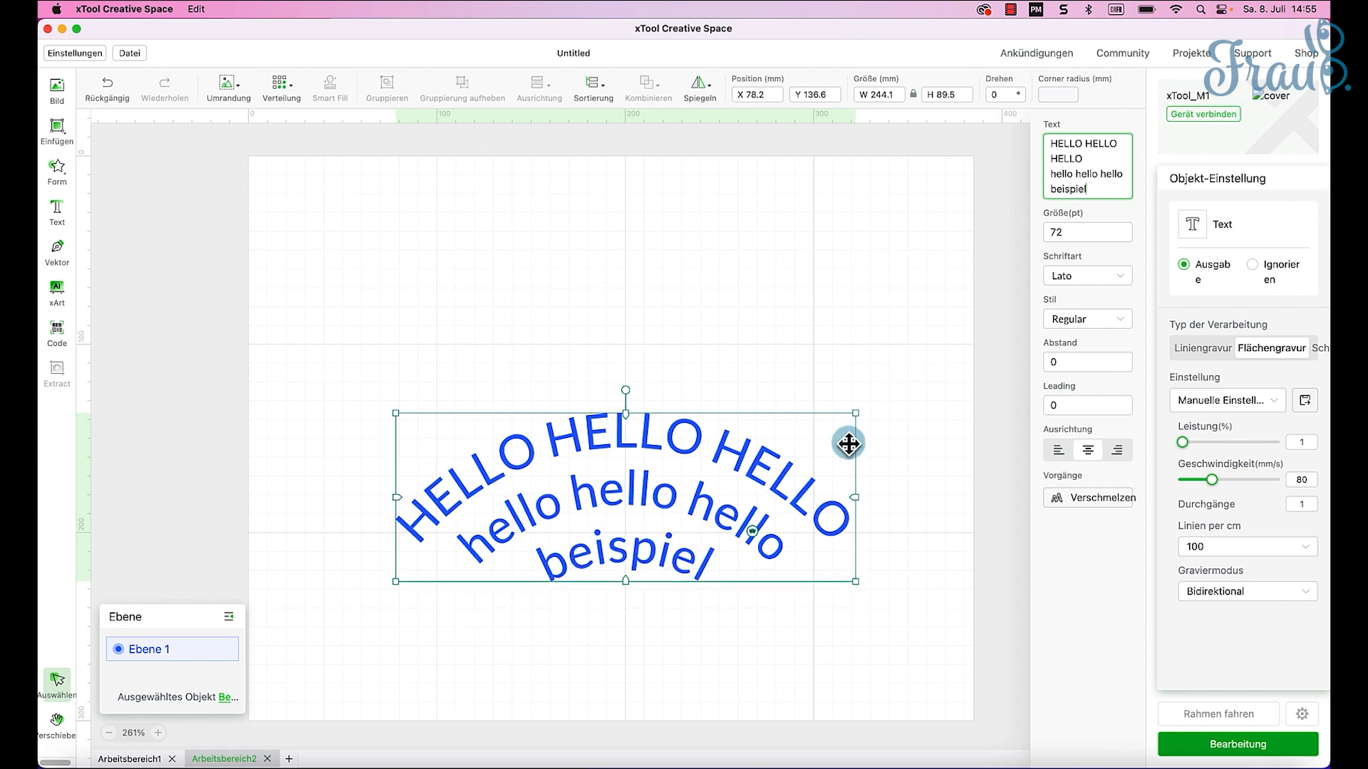
{"action": "left_click_drag", "start_coordinate": [752, 531], "coordinate": [765, 584]}
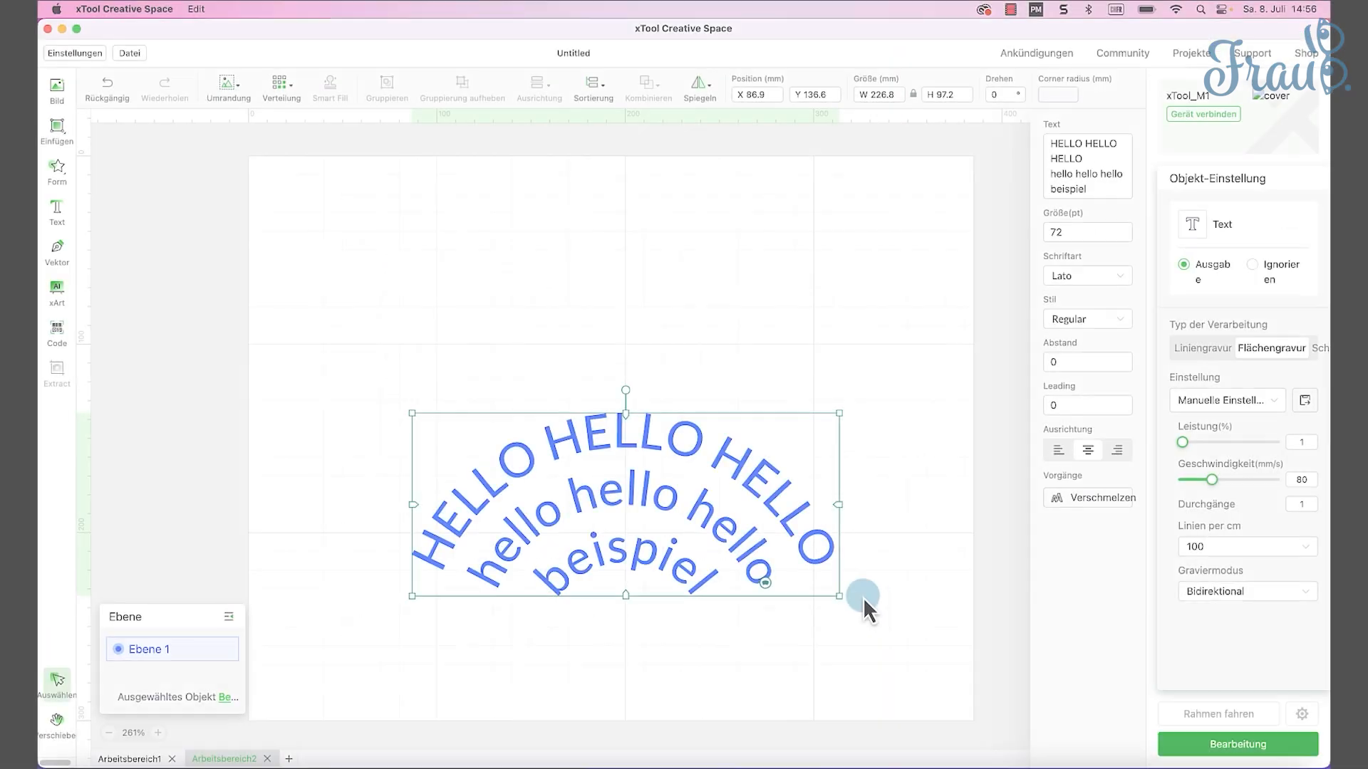
Step: Delete the curved text and draw a square about 166 mm wide near the middle of the canvas
{"action": "key", "text": "Delete"}
{"action": "left_click", "coordinate": [57, 132]}
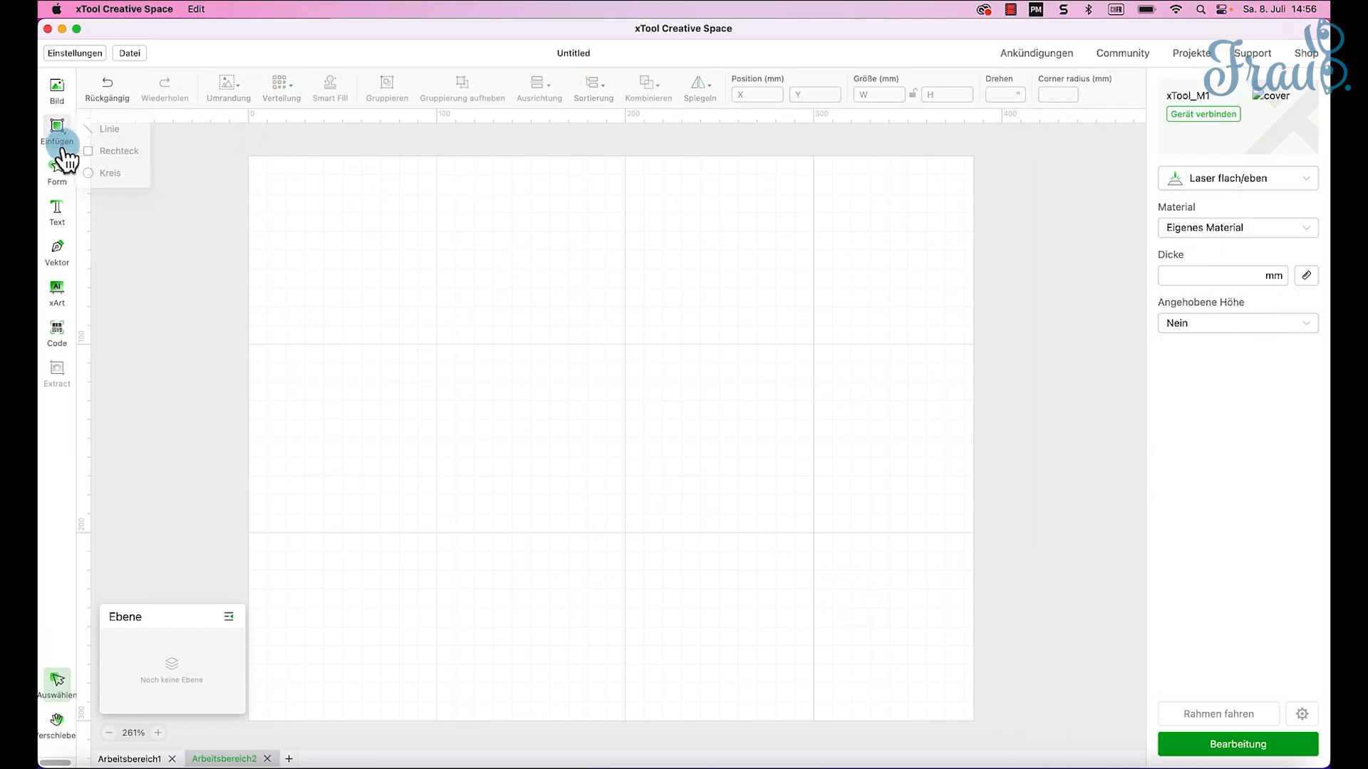
{"action": "left_click", "coordinate": [126, 168]}
{"action": "left_click_drag", "start_coordinate": [443, 283], "coordinate": [755, 570]}
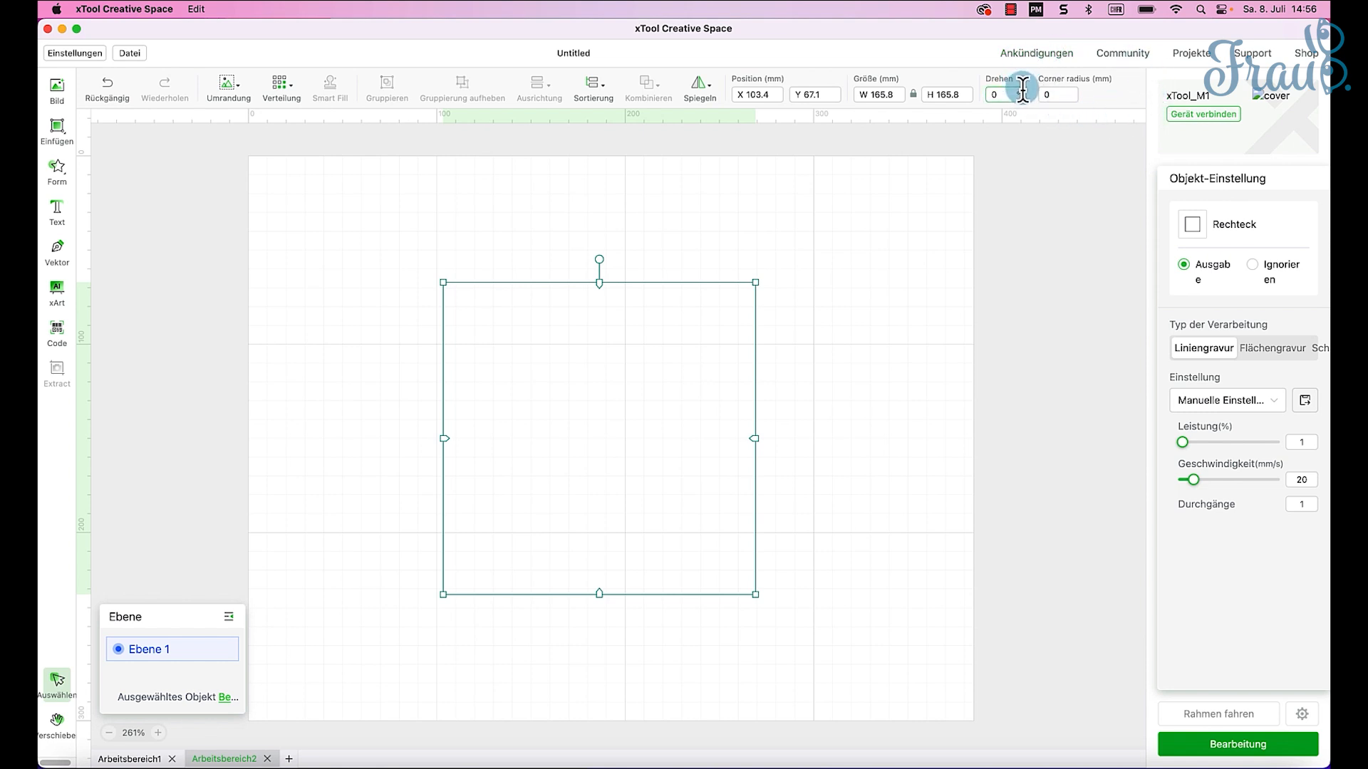
Step: Set the square's corner radius to 10 mm
{"action": "left_click", "coordinate": [1064, 94]}
{"action": "key", "text": "BackSpace"}
{"action": "type", "text": "10"}
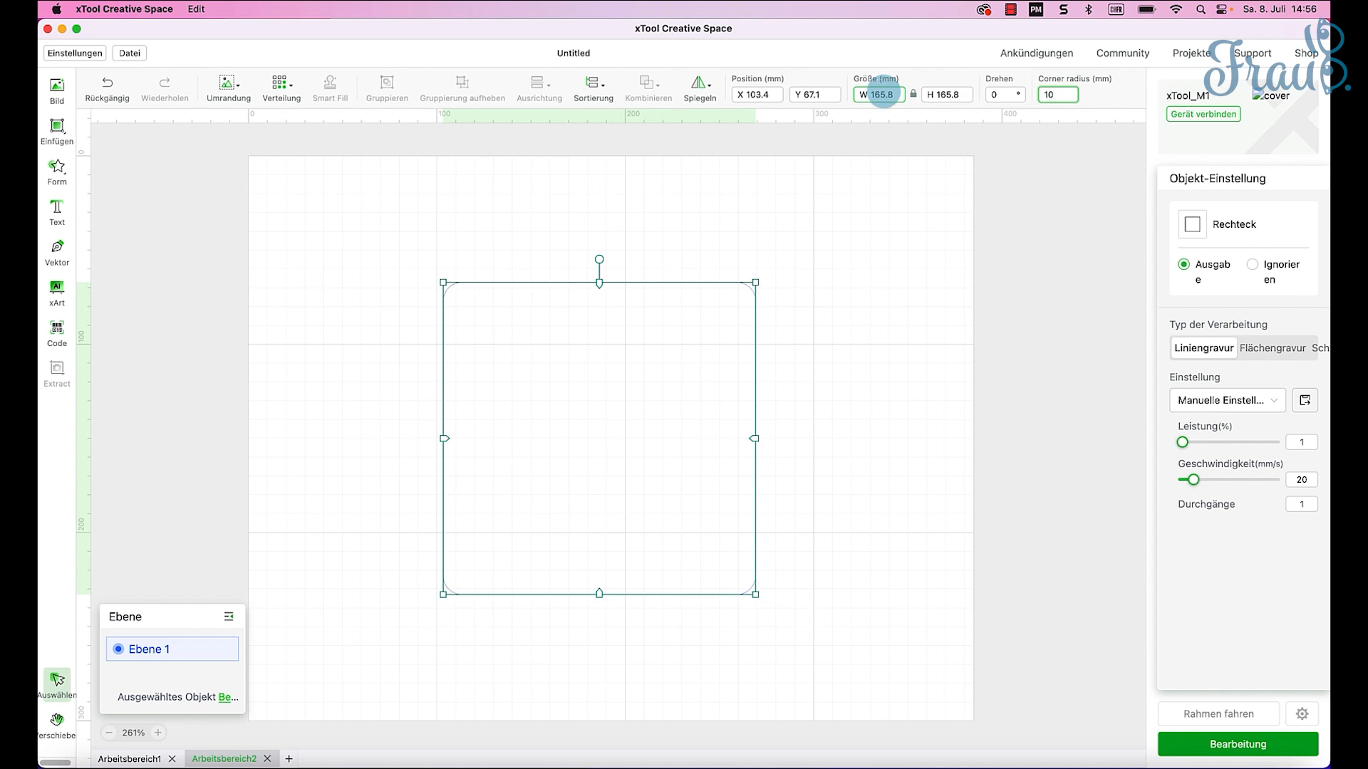
{"action": "key", "text": "Return"}
Step: Set the square's corner radius to 60 mm and deselect the shape
{"action": "left_click", "coordinate": [1061, 94]}
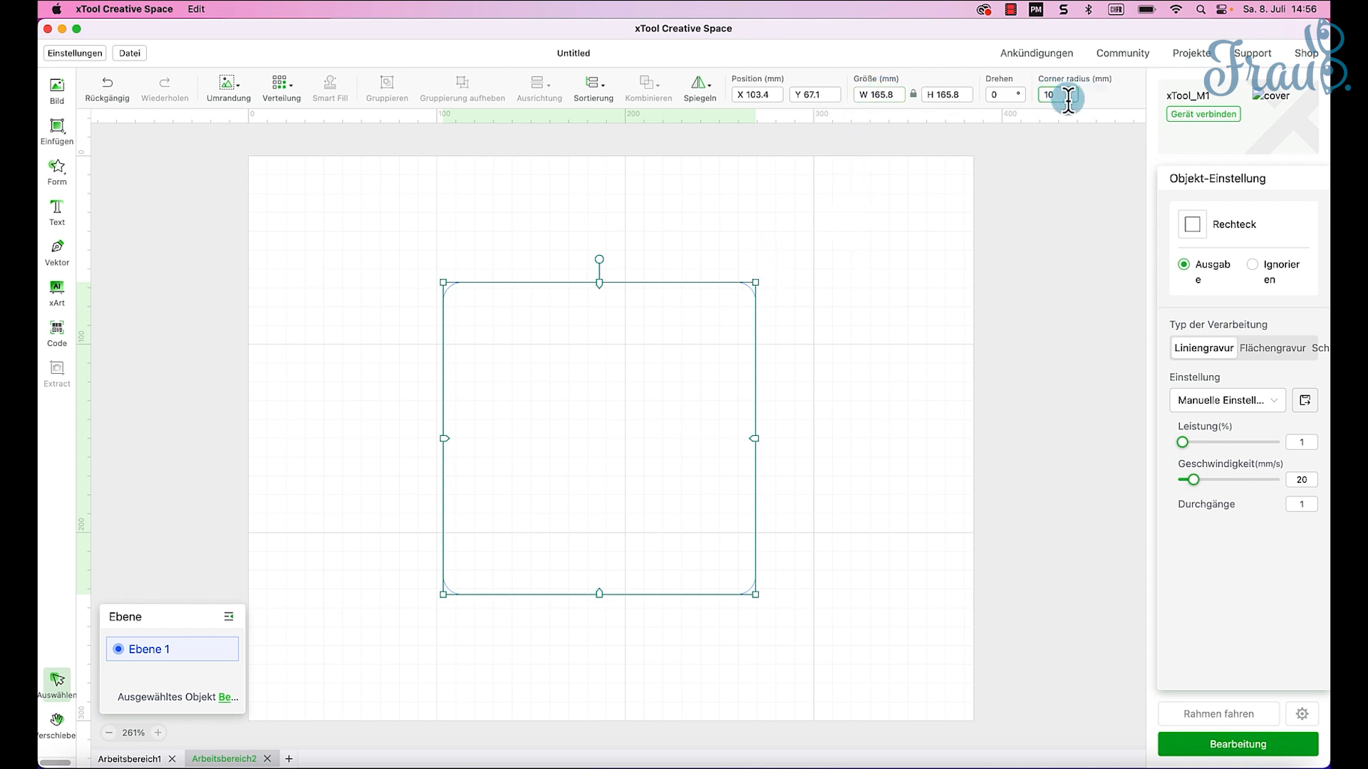
{"action": "type", "text": "60"}
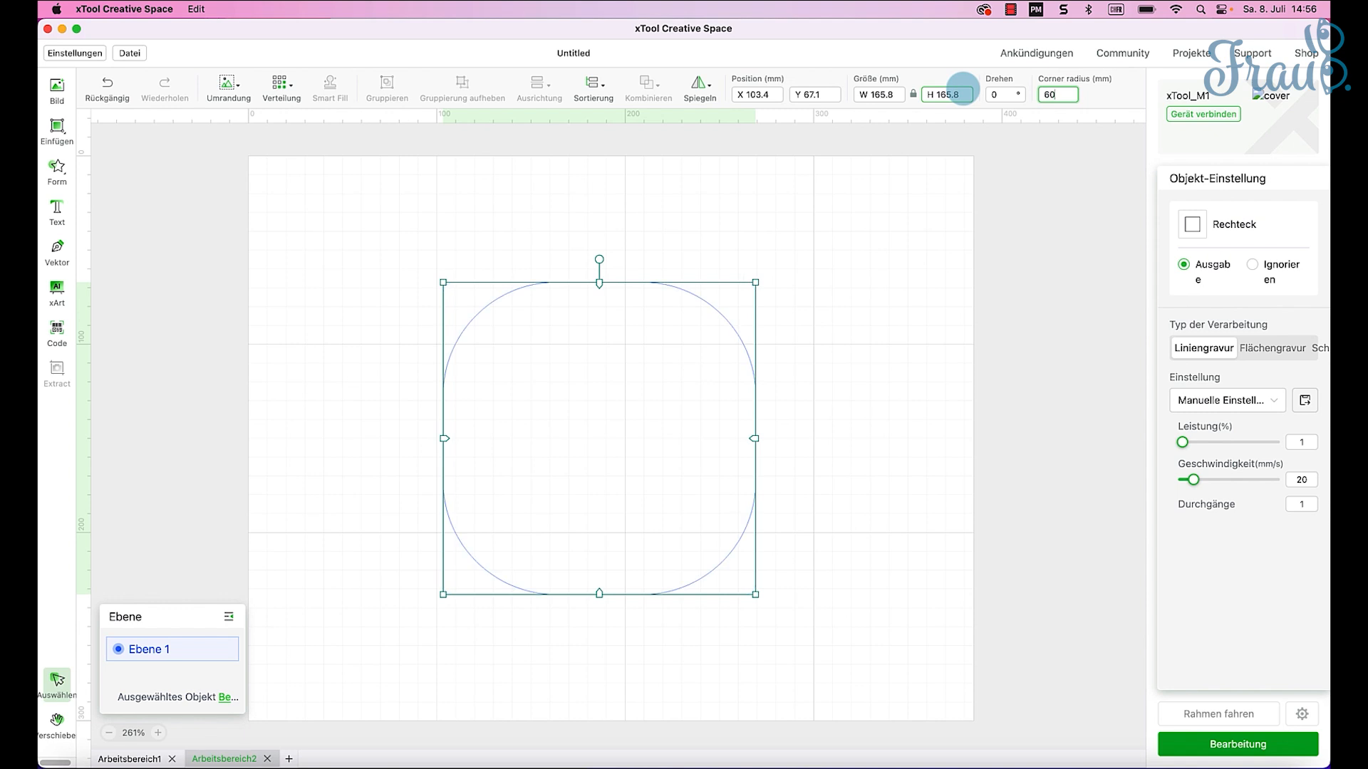
{"action": "key", "text": "Return"}
{"action": "left_click", "coordinate": [893, 258]}
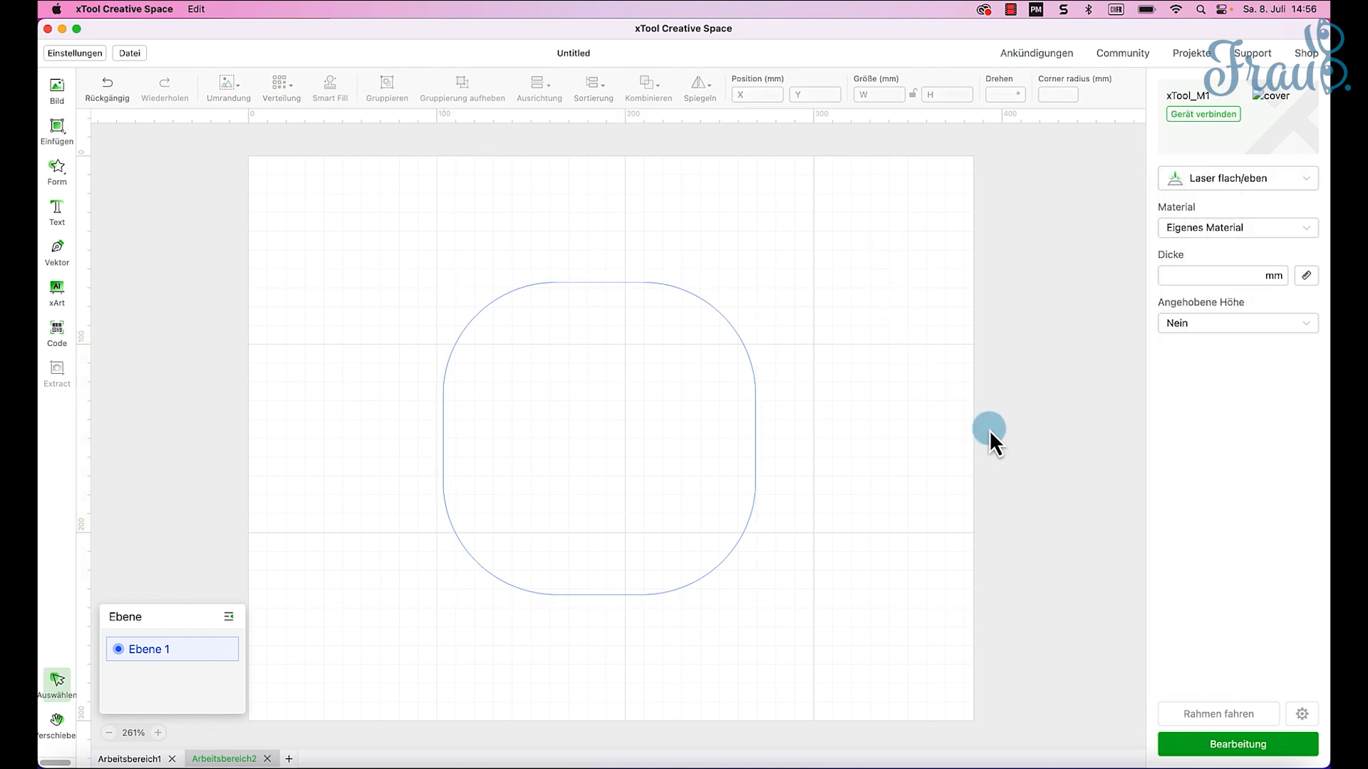
Step: Remove the rounded square and, back in xTool Creative Space, import the line drawing of the bear with the heart mug
{"action": "left_click", "coordinate": [753, 370]}
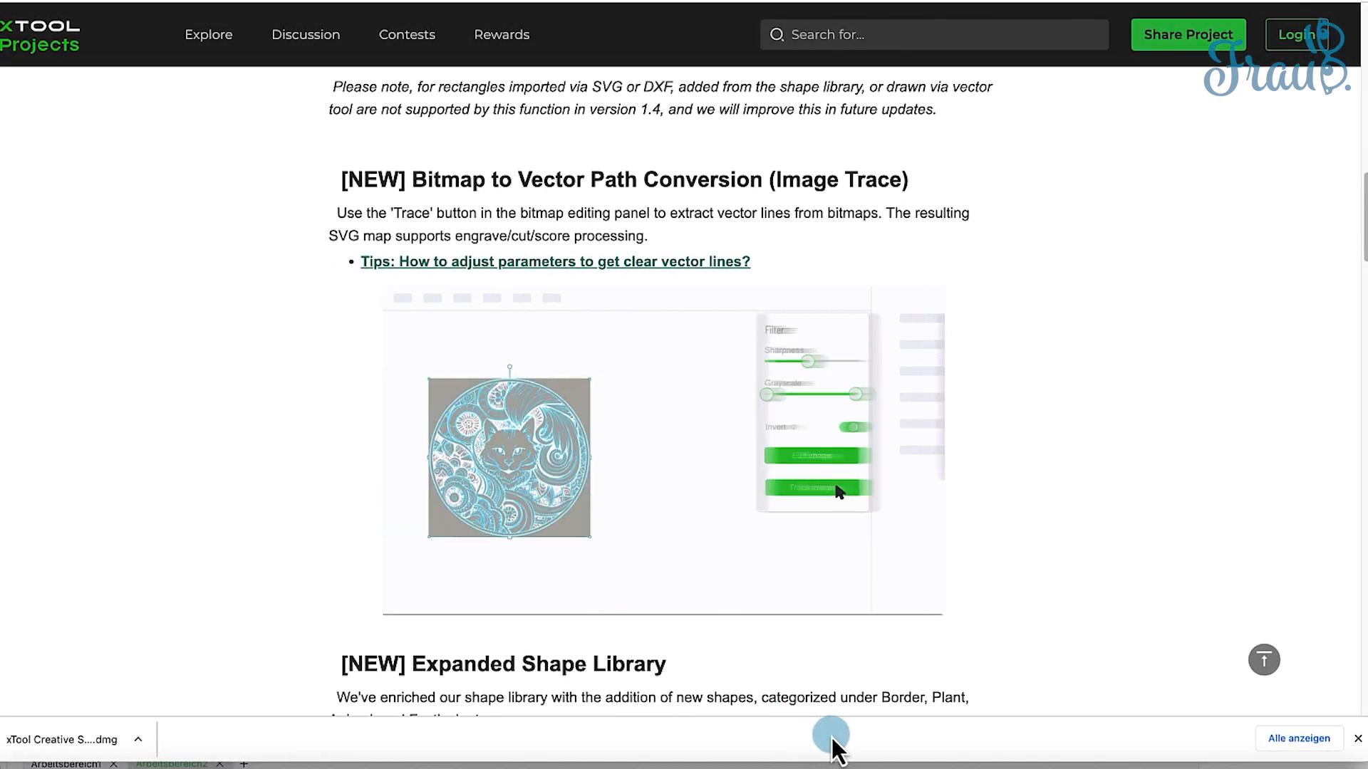
{"action": "left_click", "coordinate": [591, 764]}
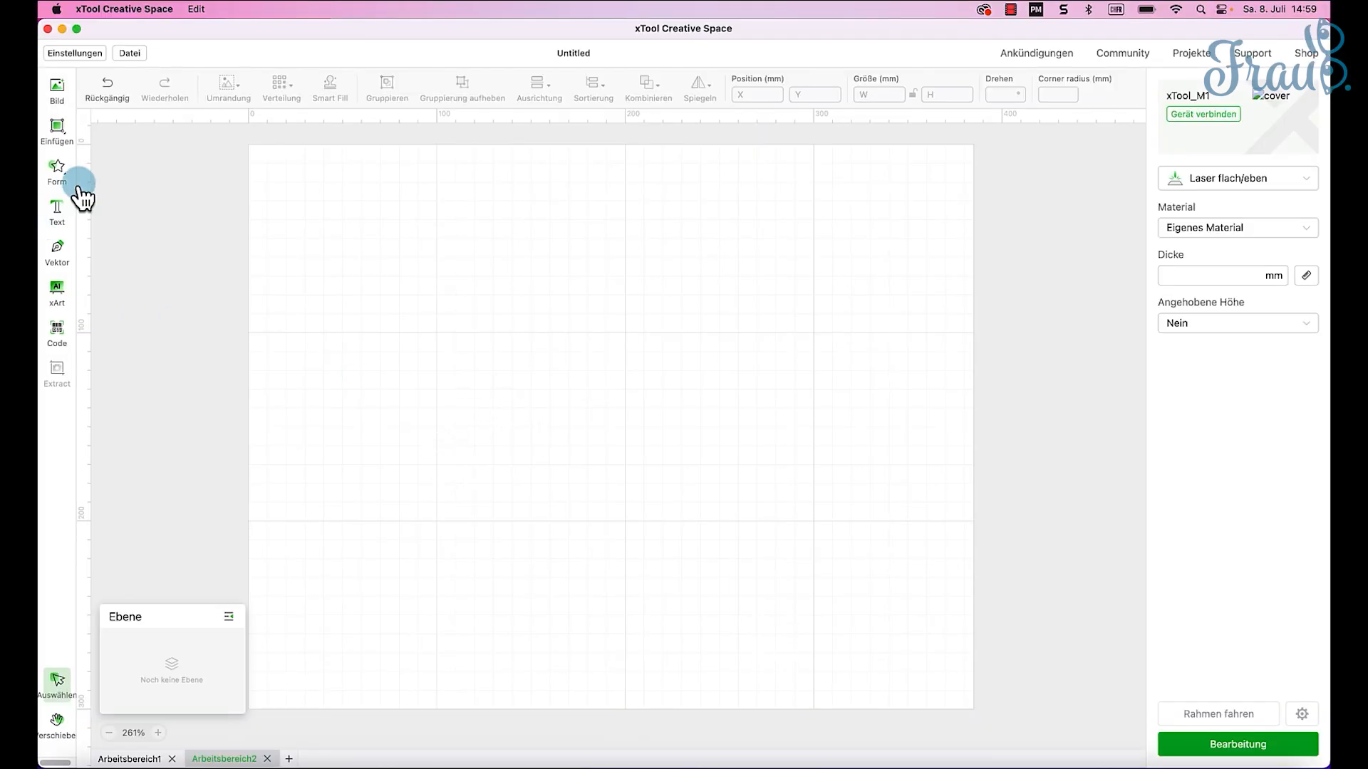
{"action": "left_click", "coordinate": [63, 135]}
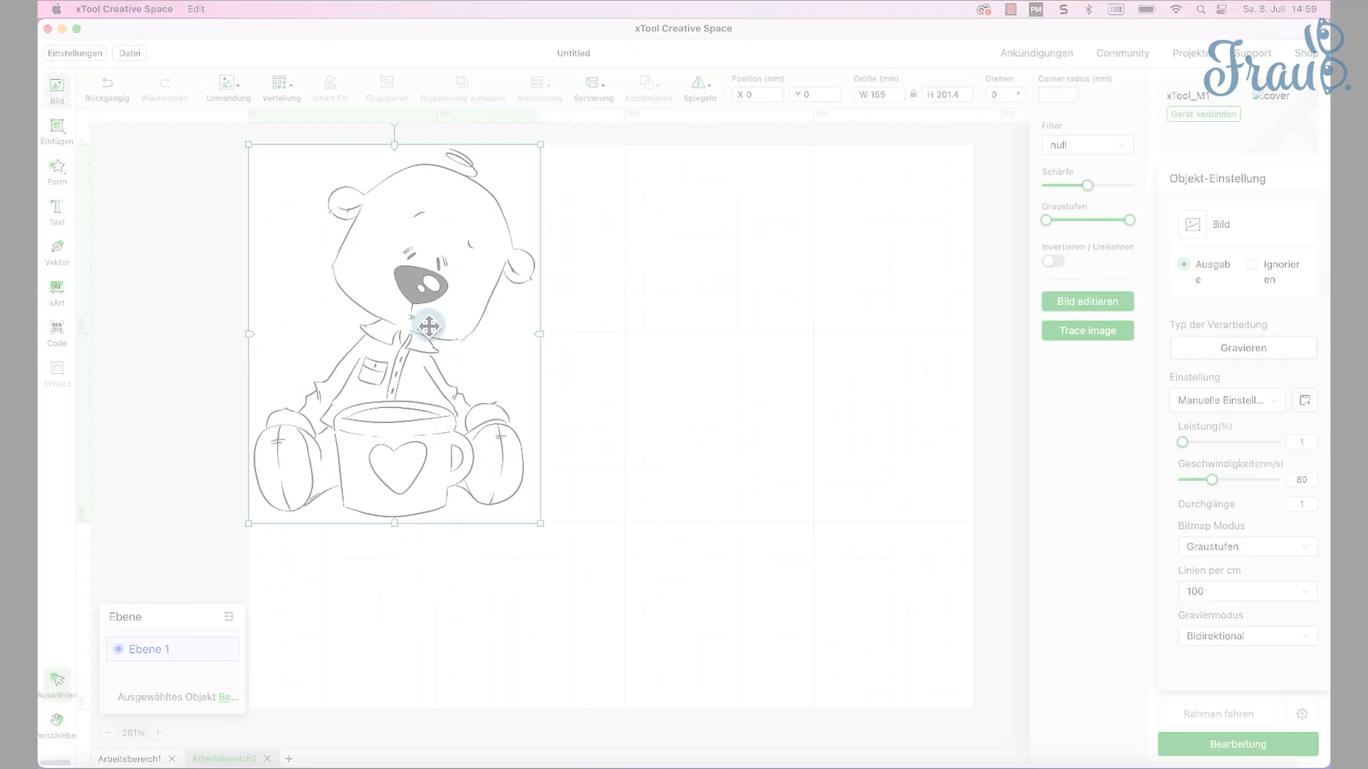
Step: Move the bear image away from the canvas corner, then open its image editing mode and cancel it
{"action": "left_click_drag", "start_coordinate": [428, 325], "coordinate": [486, 426]}
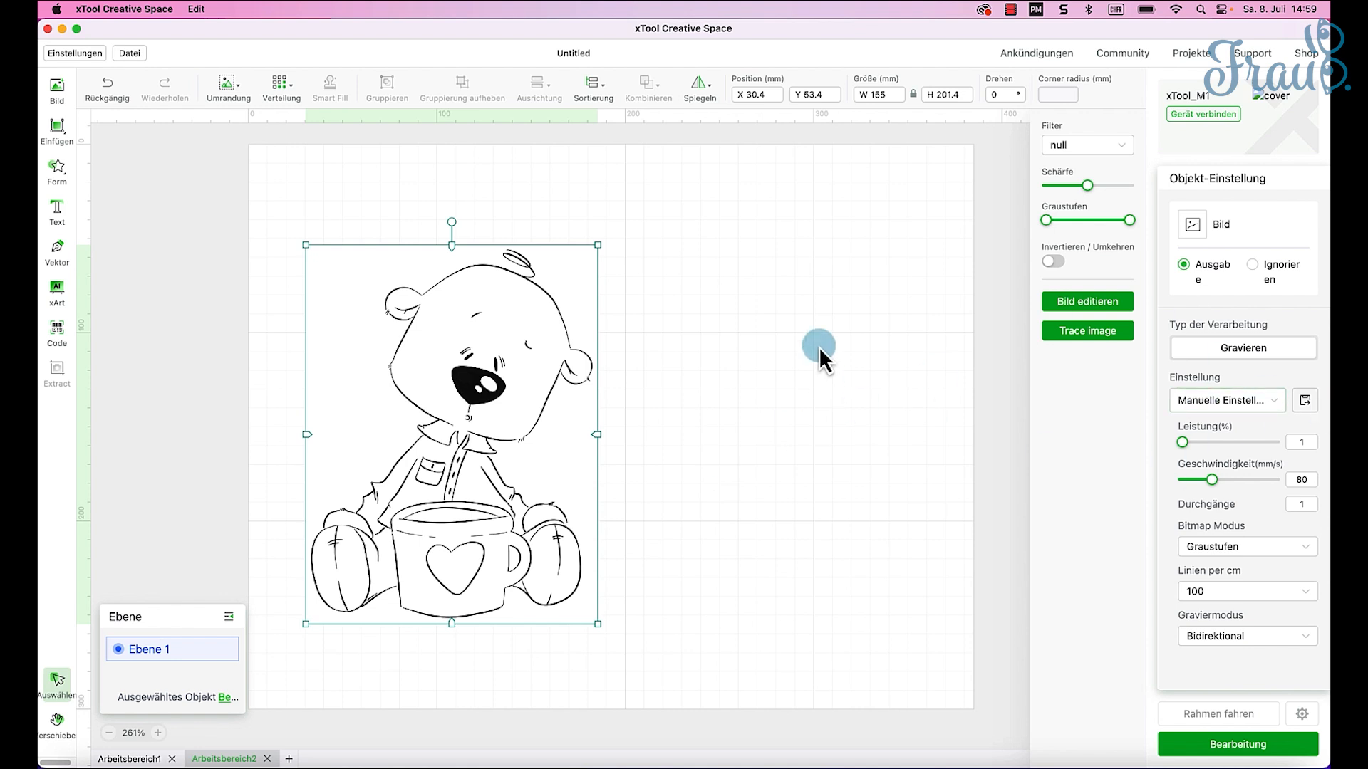
{"action": "left_click", "coordinate": [1115, 312]}
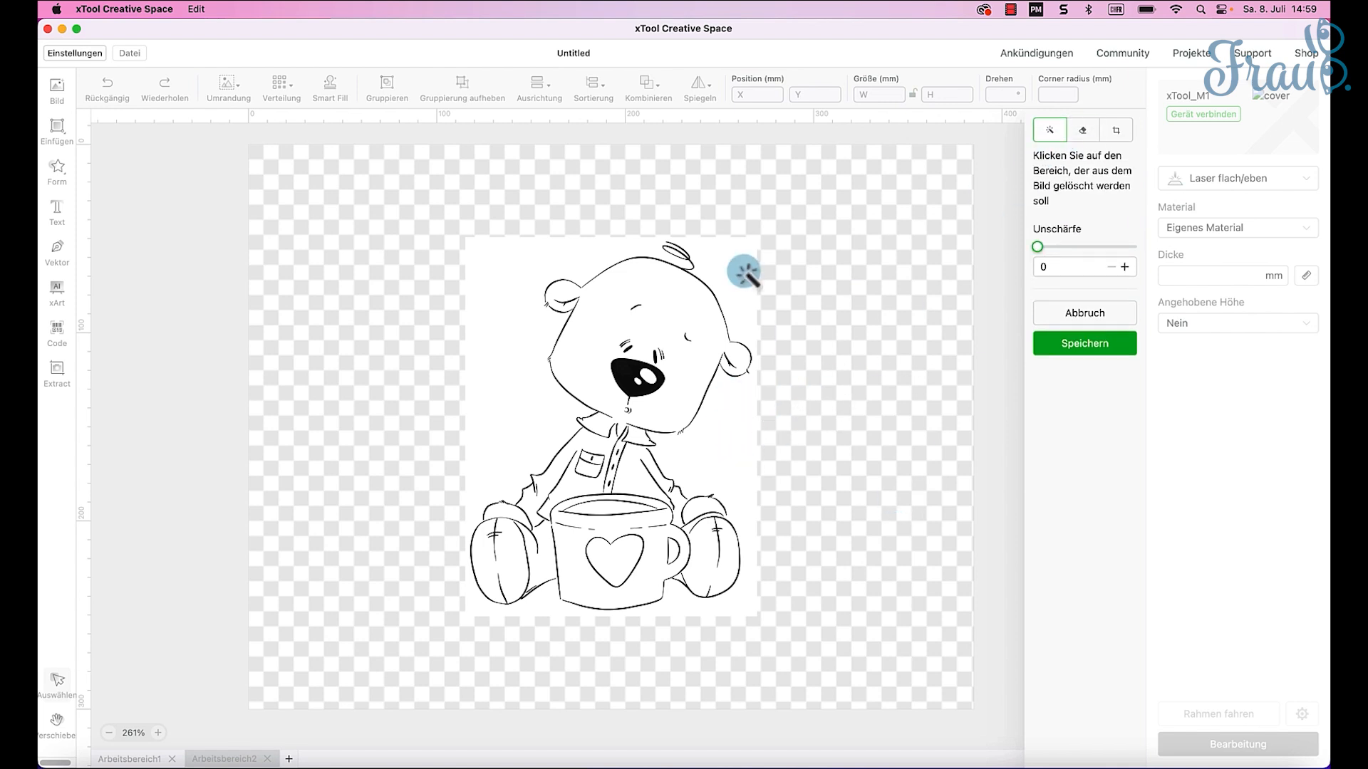
{"action": "left_click", "coordinate": [1115, 313]}
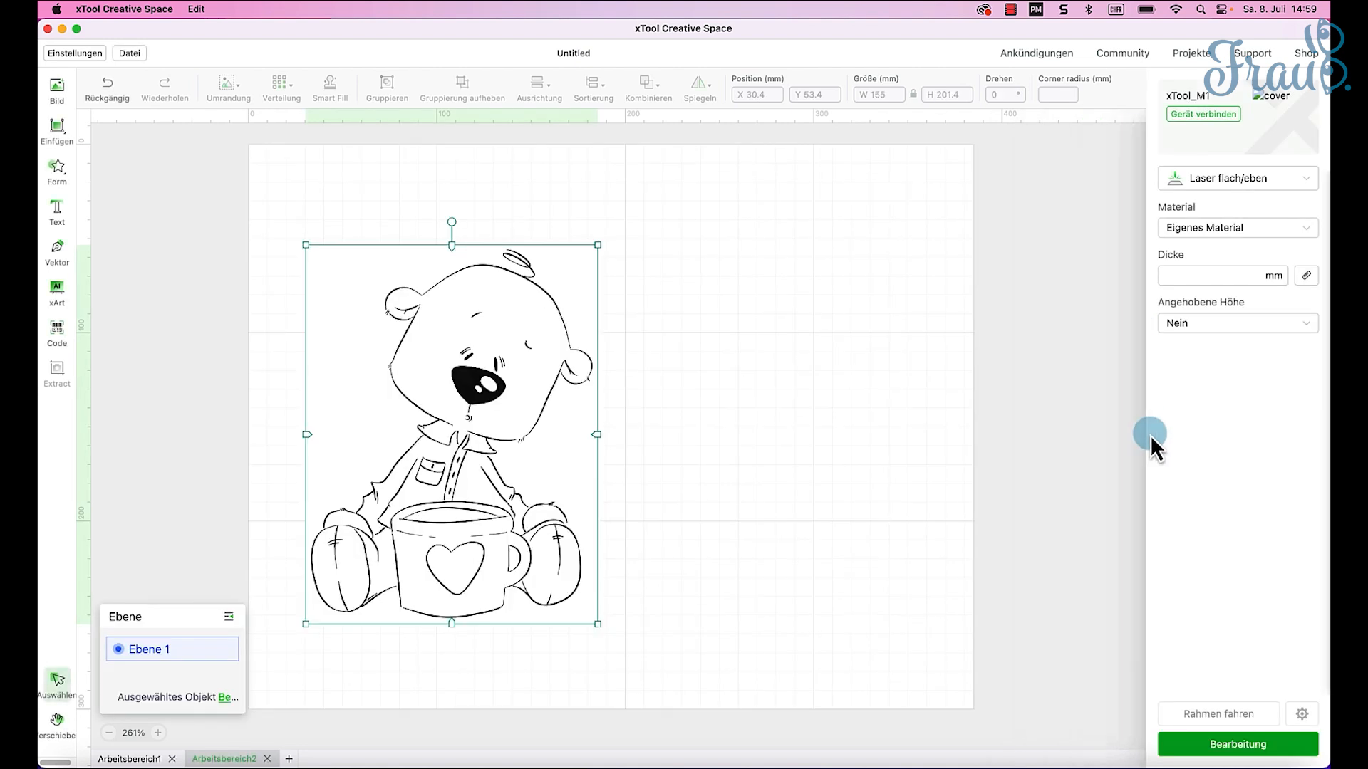
Step: Move the bear image to about X 22, Y 29 mm and place a duplicate beside it at about X 192.5 mm
{"action": "left_click_drag", "start_coordinate": [468, 383], "coordinate": [536, 350]}
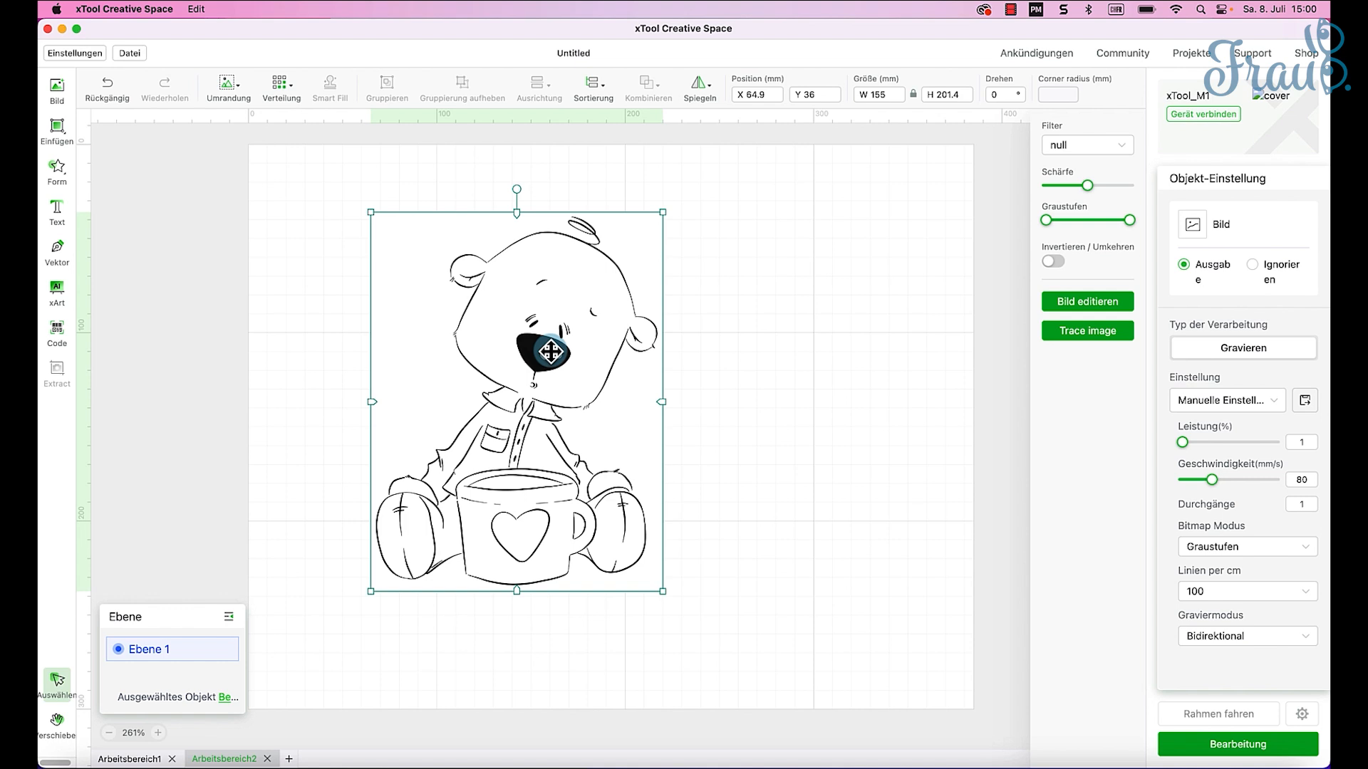
{"action": "left_click_drag", "start_coordinate": [599, 297], "coordinate": [534, 286]}
{"action": "left_click", "coordinate": [1065, 302]}
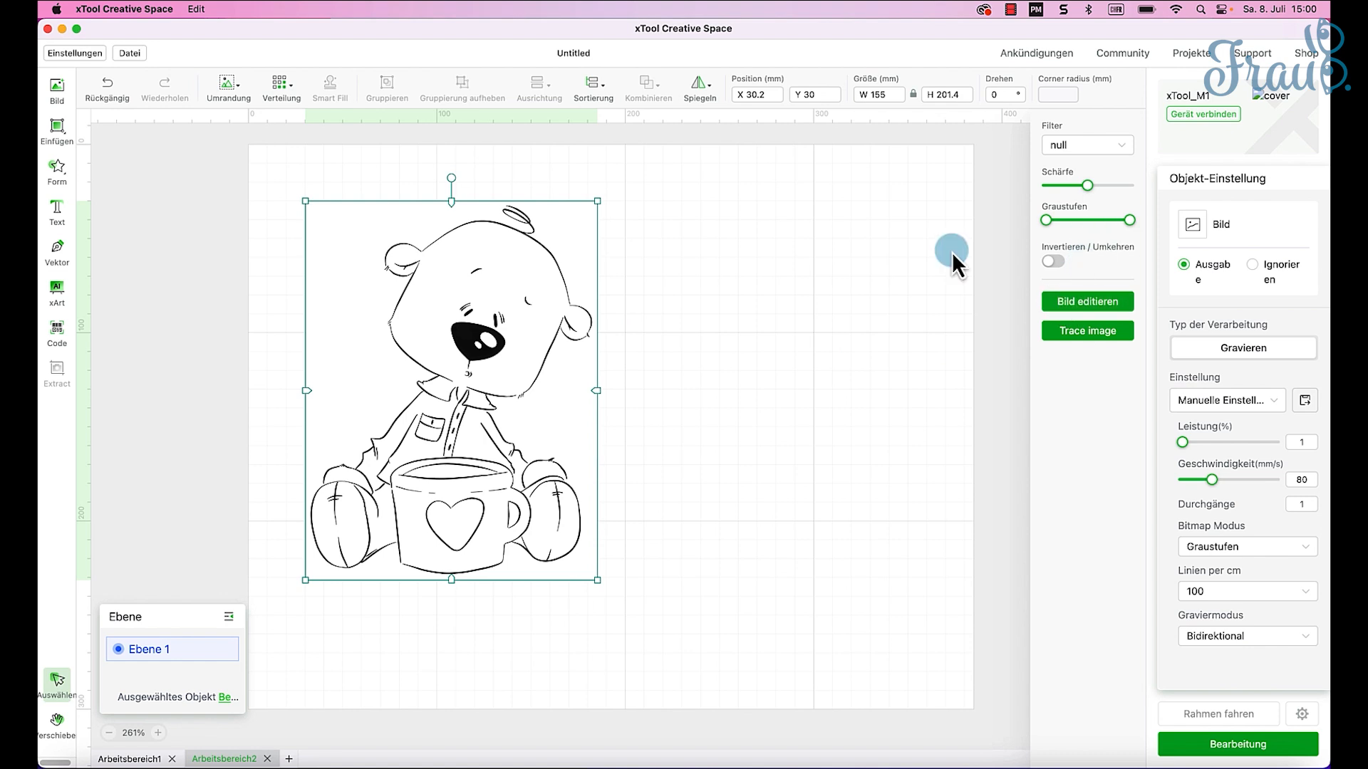
{"action": "left_click_drag", "start_coordinate": [509, 342], "coordinate": [494, 341]}
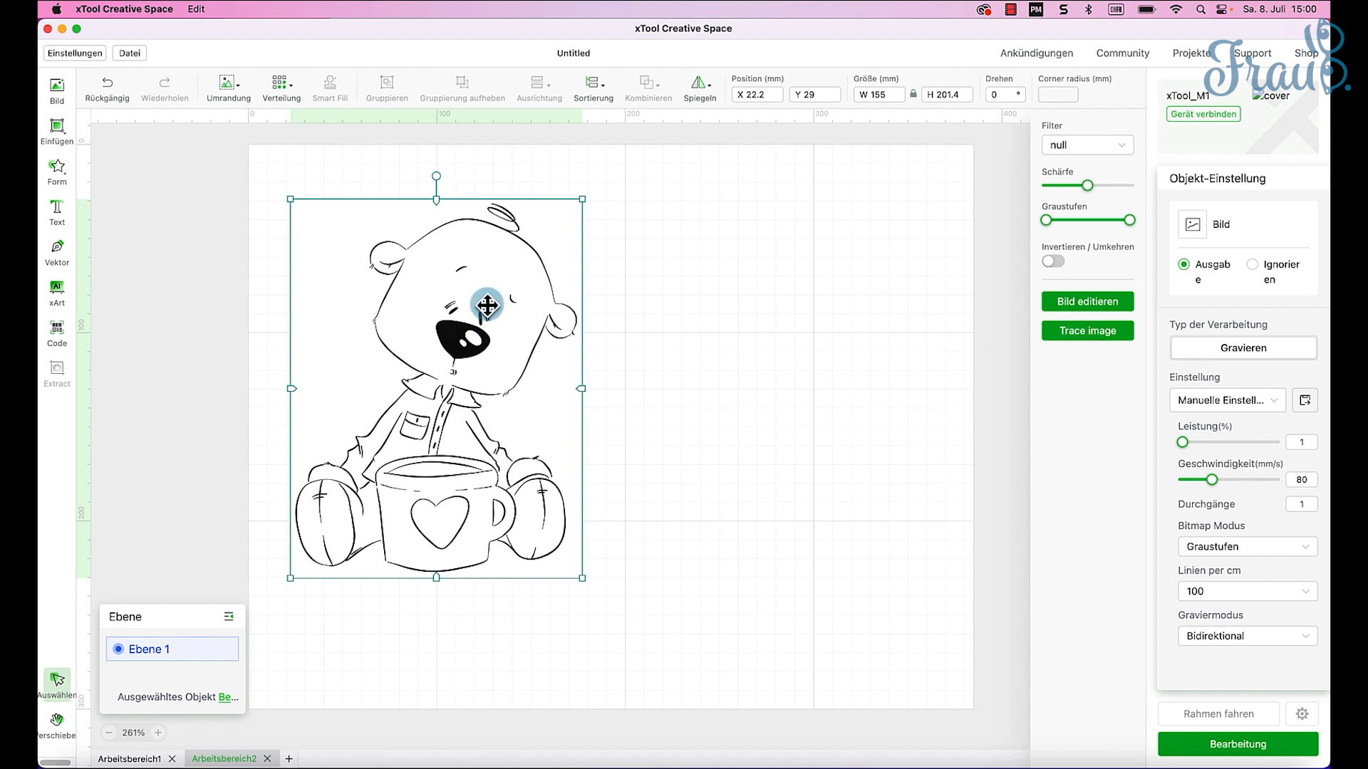
{"action": "left_click_drag", "start_coordinate": [473, 311], "coordinate": [767, 340]}
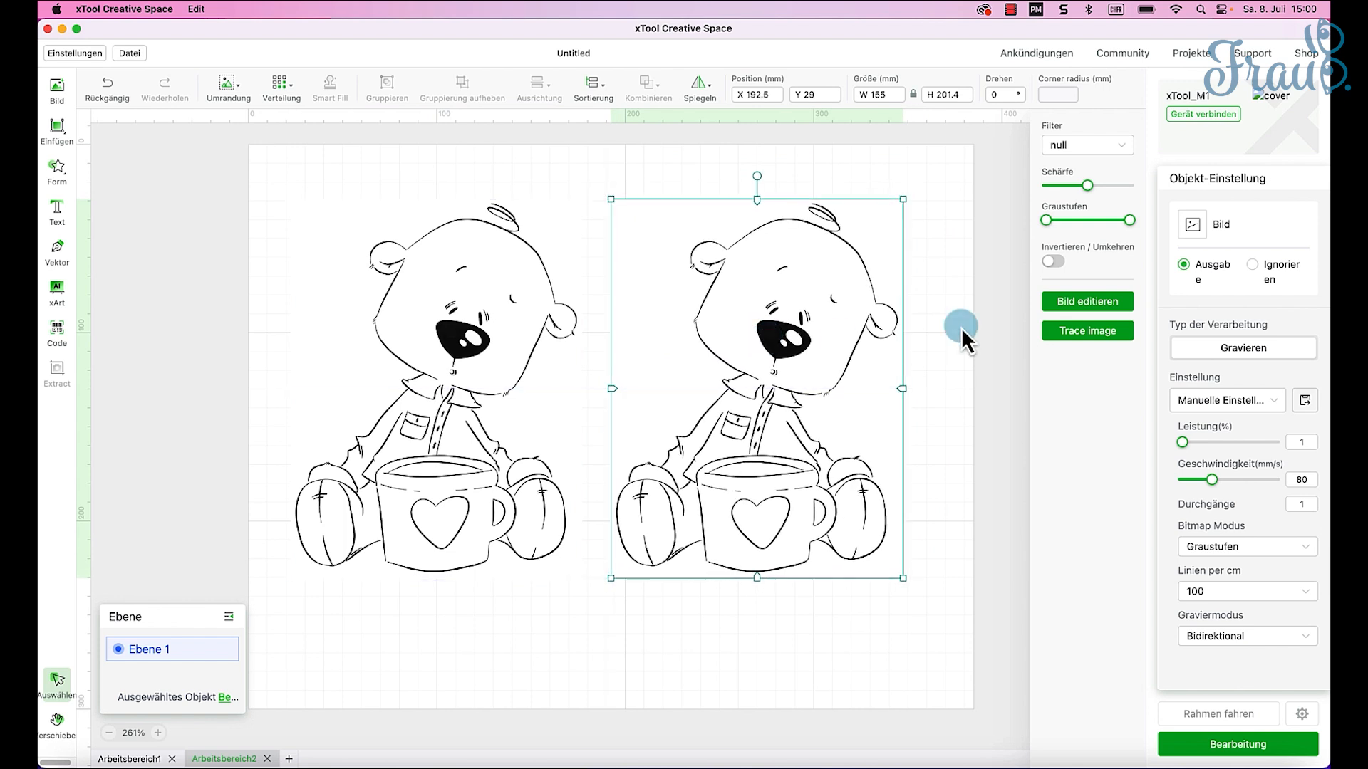
Step: Trace the duplicated bear image with fuzziness threshold 100, denoising 50 and smoothness 0.8, and save the vector result
{"action": "left_click", "coordinate": [1097, 335]}
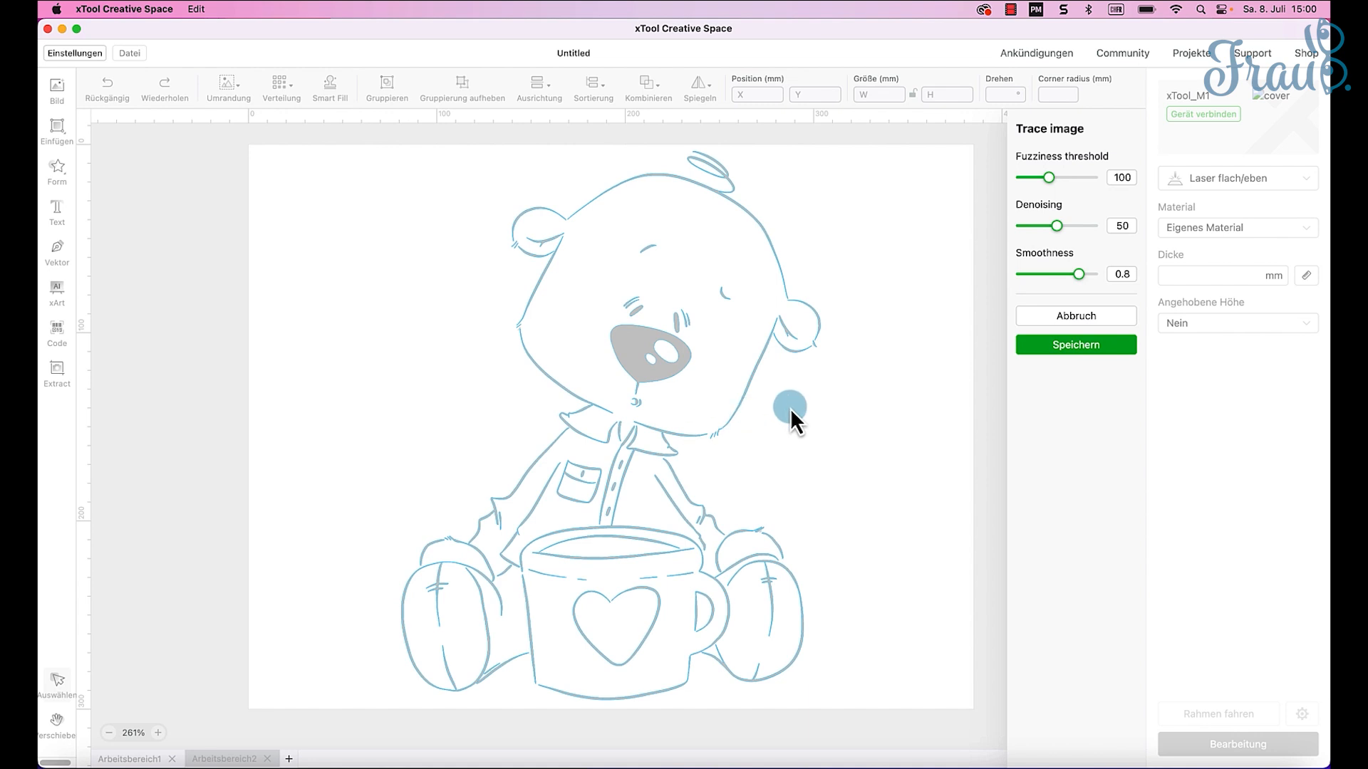
{"action": "left_click", "coordinate": [1084, 348]}
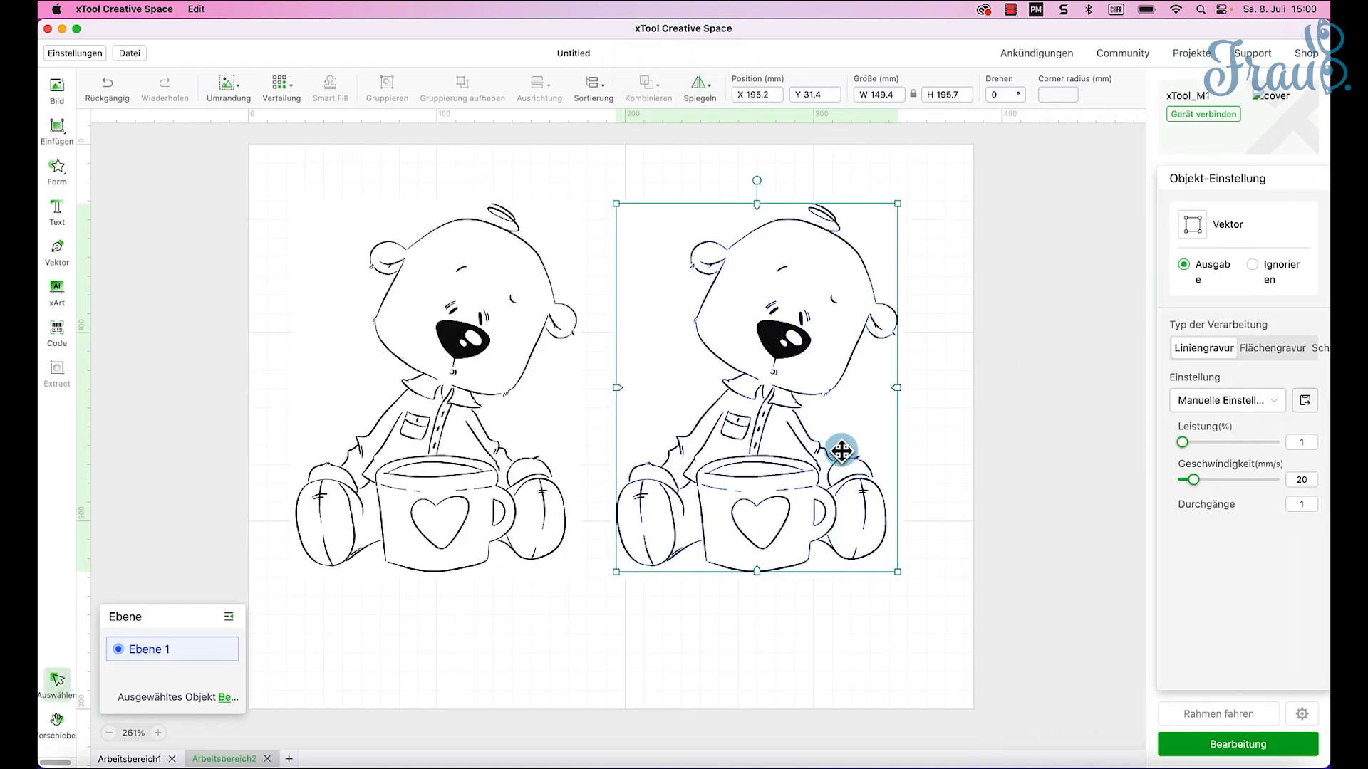
{"action": "left_click", "coordinate": [1067, 341]}
Step: Compare the available processing types of the original bear image and the traced vector bear by selecting each in turn
{"action": "left_click", "coordinate": [488, 348]}
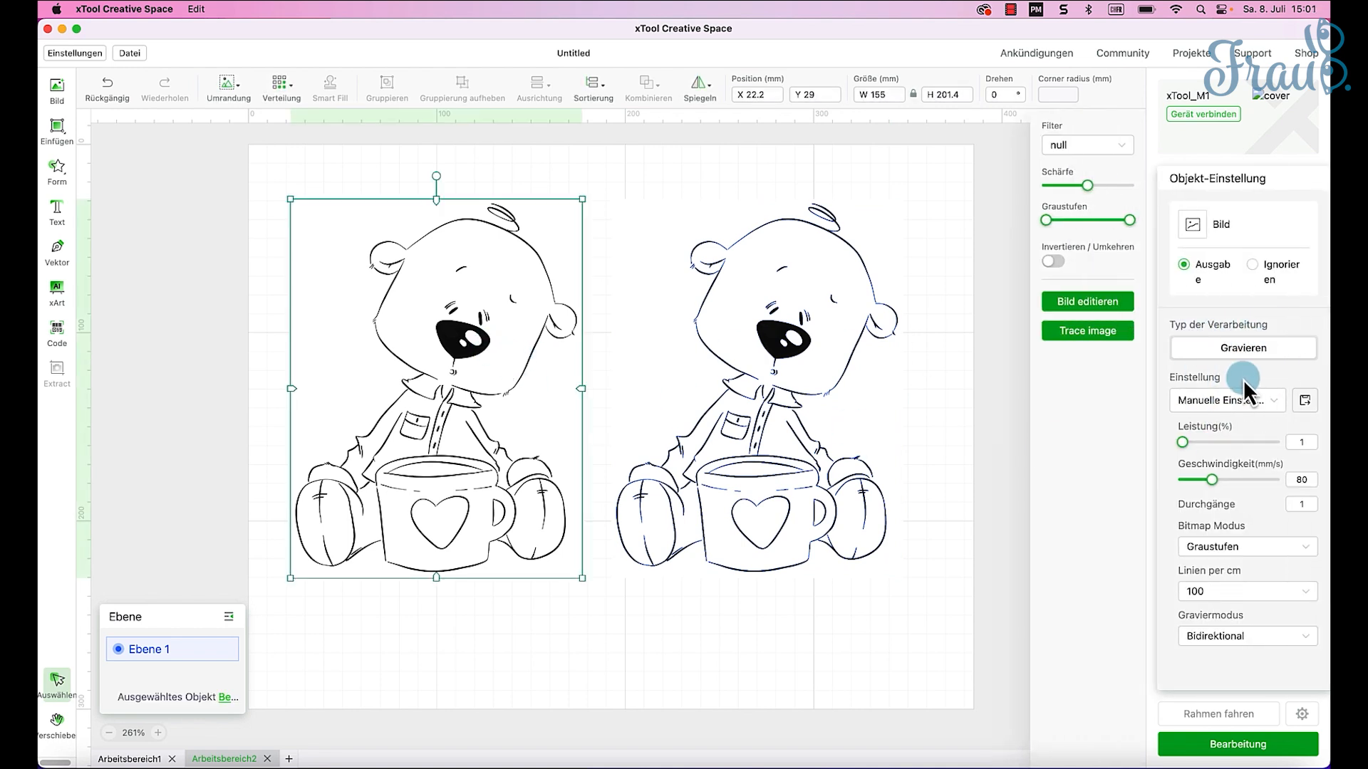
{"action": "left_click", "coordinate": [958, 371]}
{"action": "left_click", "coordinate": [793, 345]}
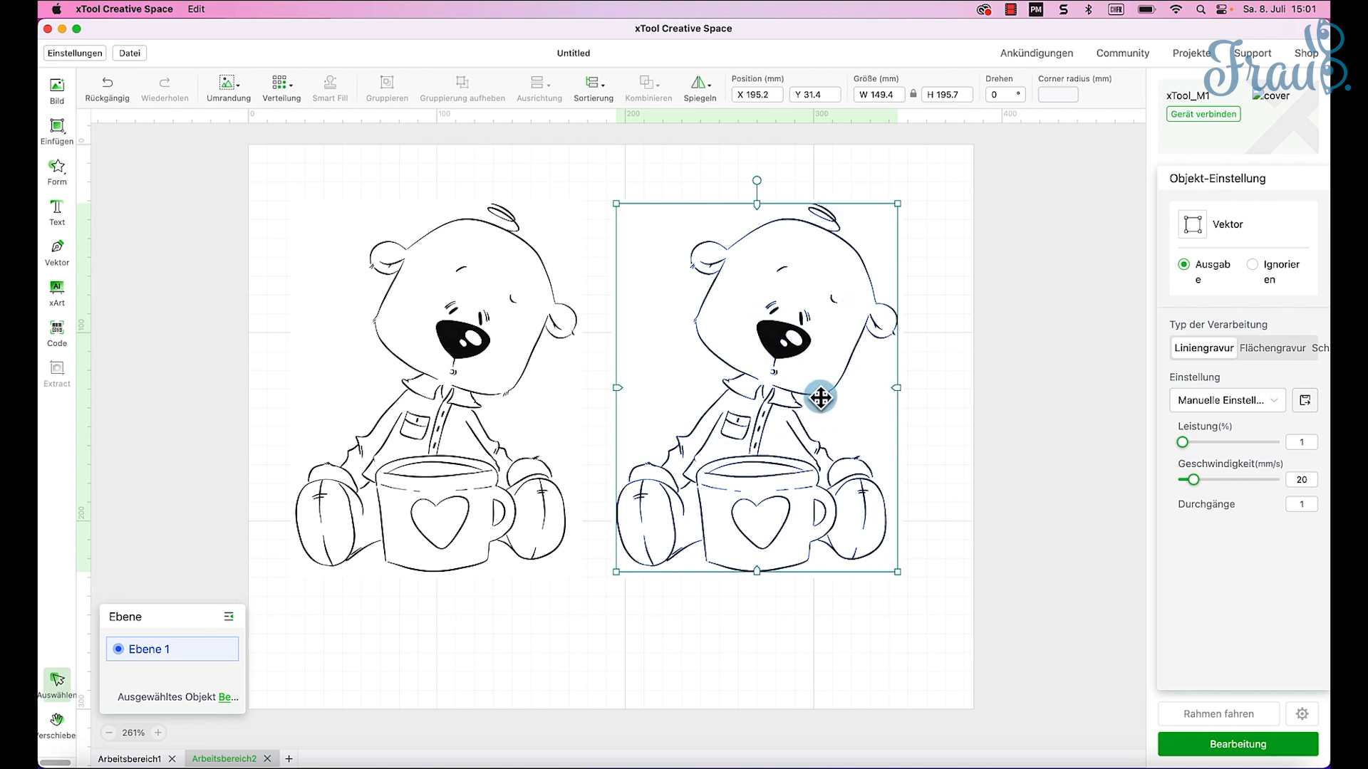
{"action": "left_click", "coordinate": [460, 329]}
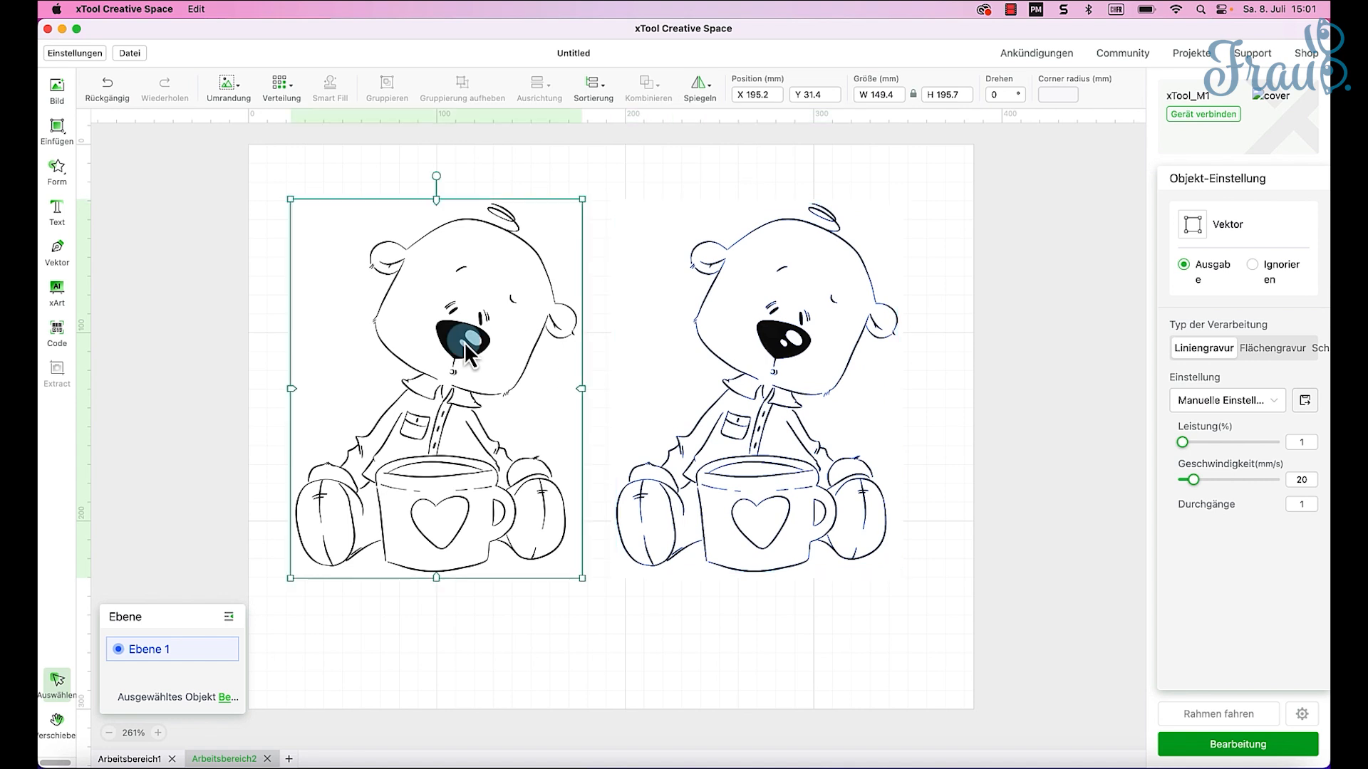
{"action": "left_click", "coordinate": [784, 340]}
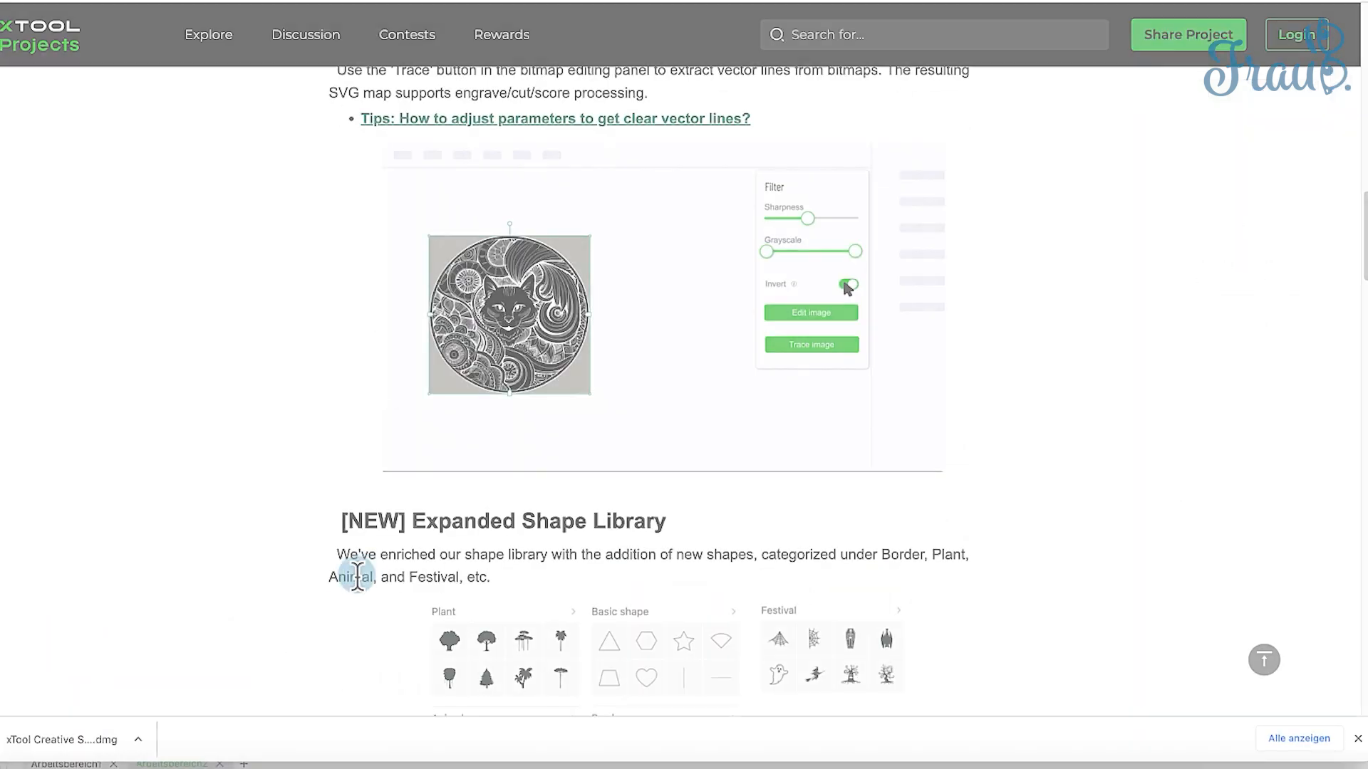
Step: Switch to the xTool Projects page in the browser and read the Expanded Shape Library section
{"action": "scroll", "coordinate": [377, 571], "scroll_direction": "down", "scroll_amount": 3}
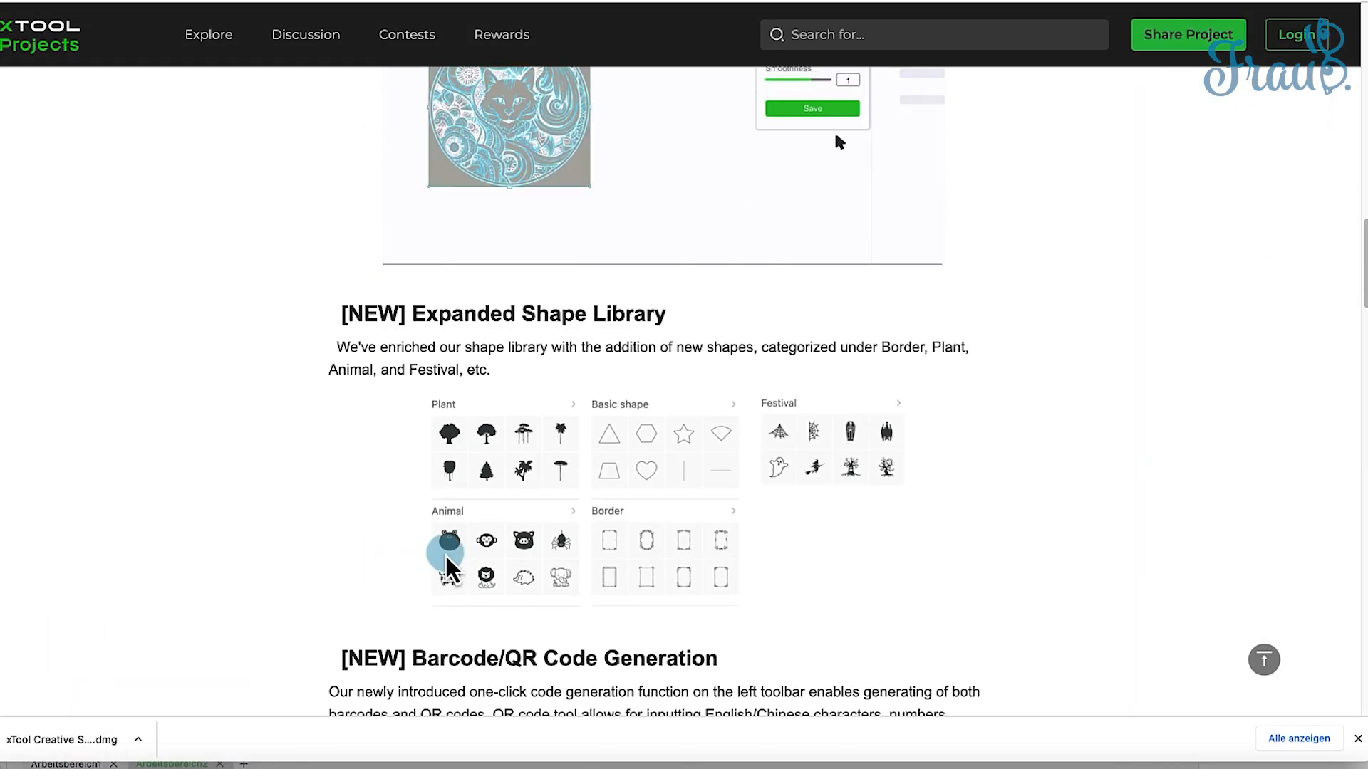
{"action": "scroll", "coordinate": [471, 506], "scroll_direction": "down", "scroll_amount": 1}
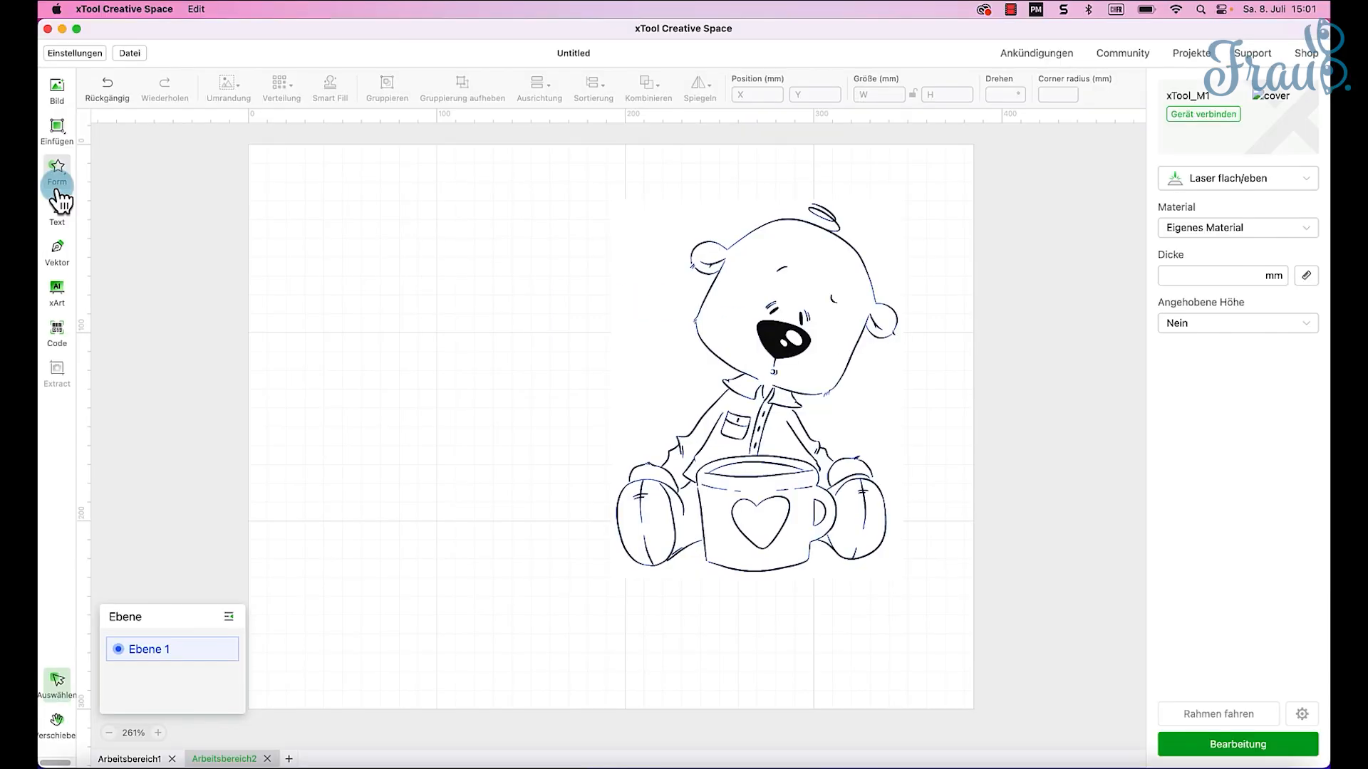
Step: Back in xTool Creative Space, remove the original bear image and open the shape library to view its basic shapes and borders
{"action": "left_click", "coordinate": [58, 178]}
{"action": "left_click", "coordinate": [59, 127]}
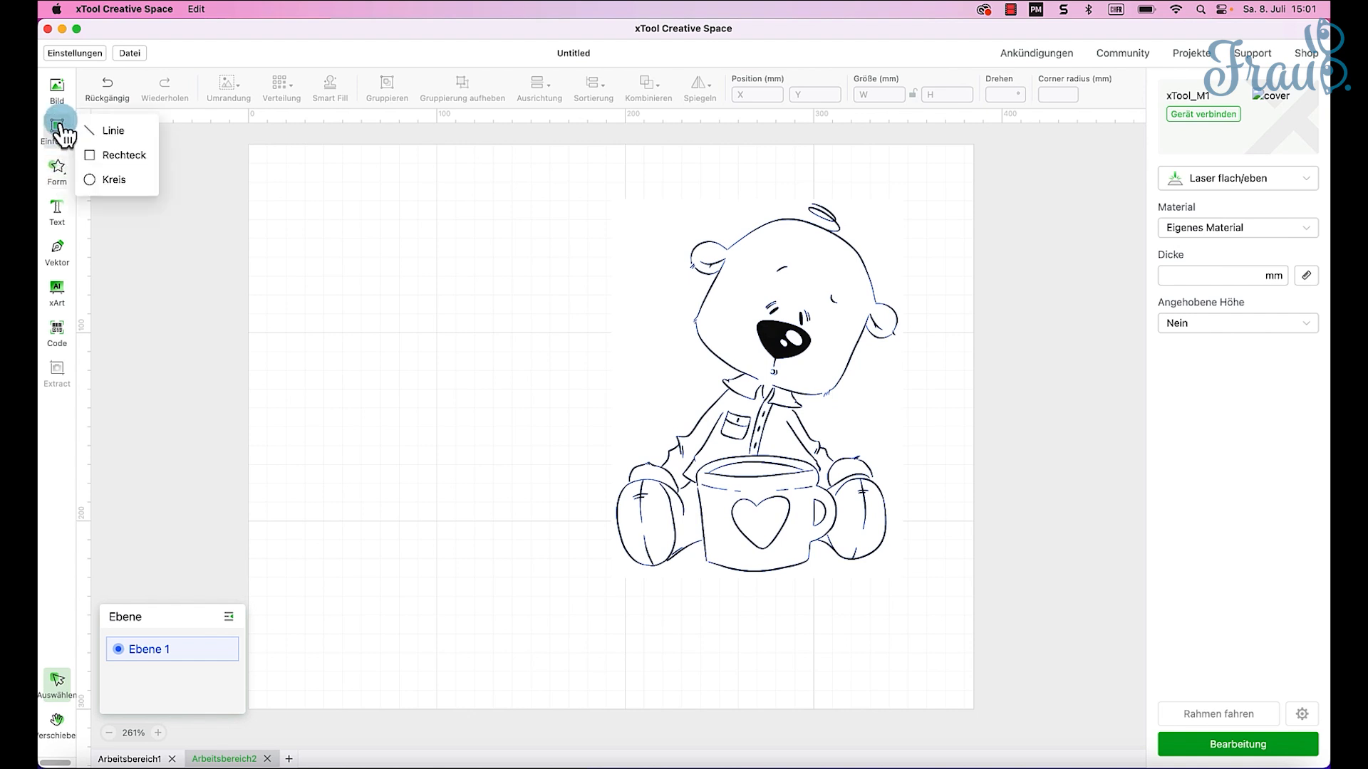
{"action": "left_click", "coordinate": [64, 180]}
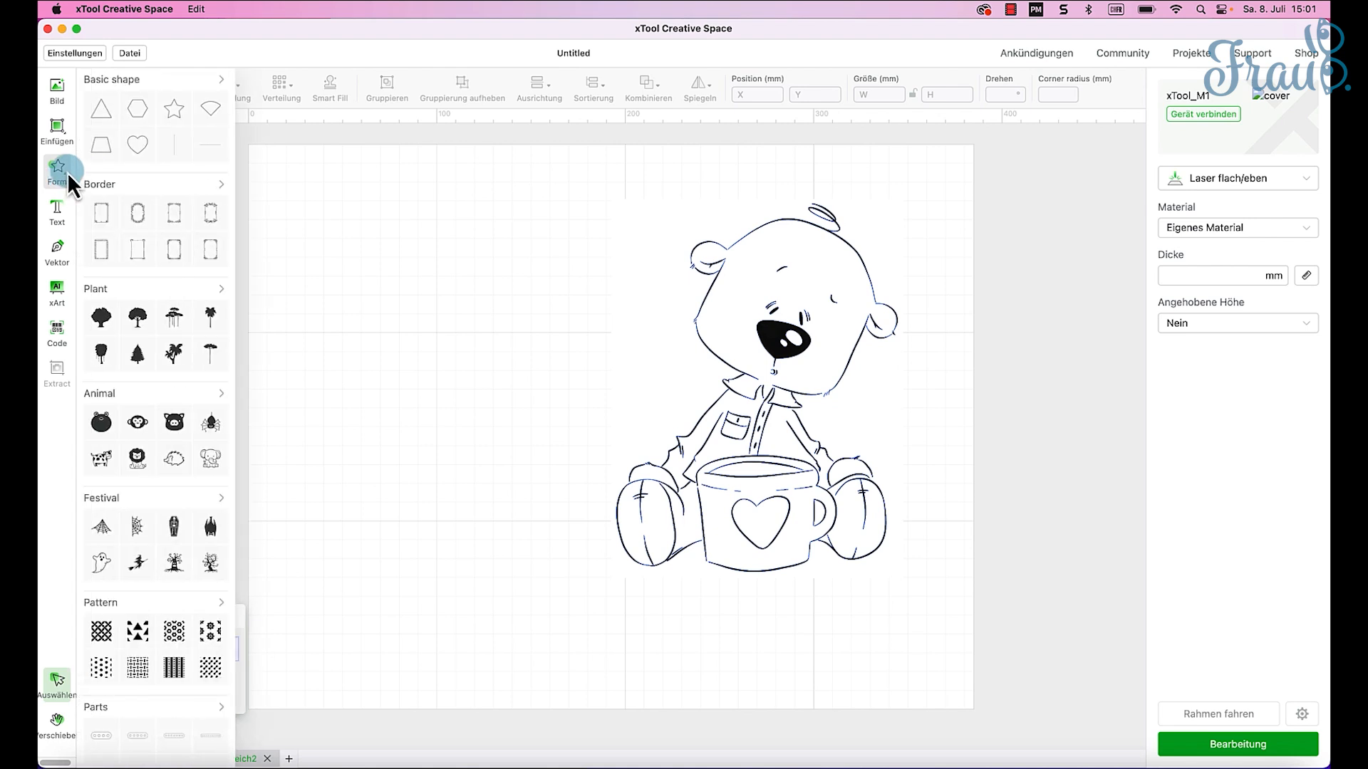
{"action": "left_click", "coordinate": [146, 109]}
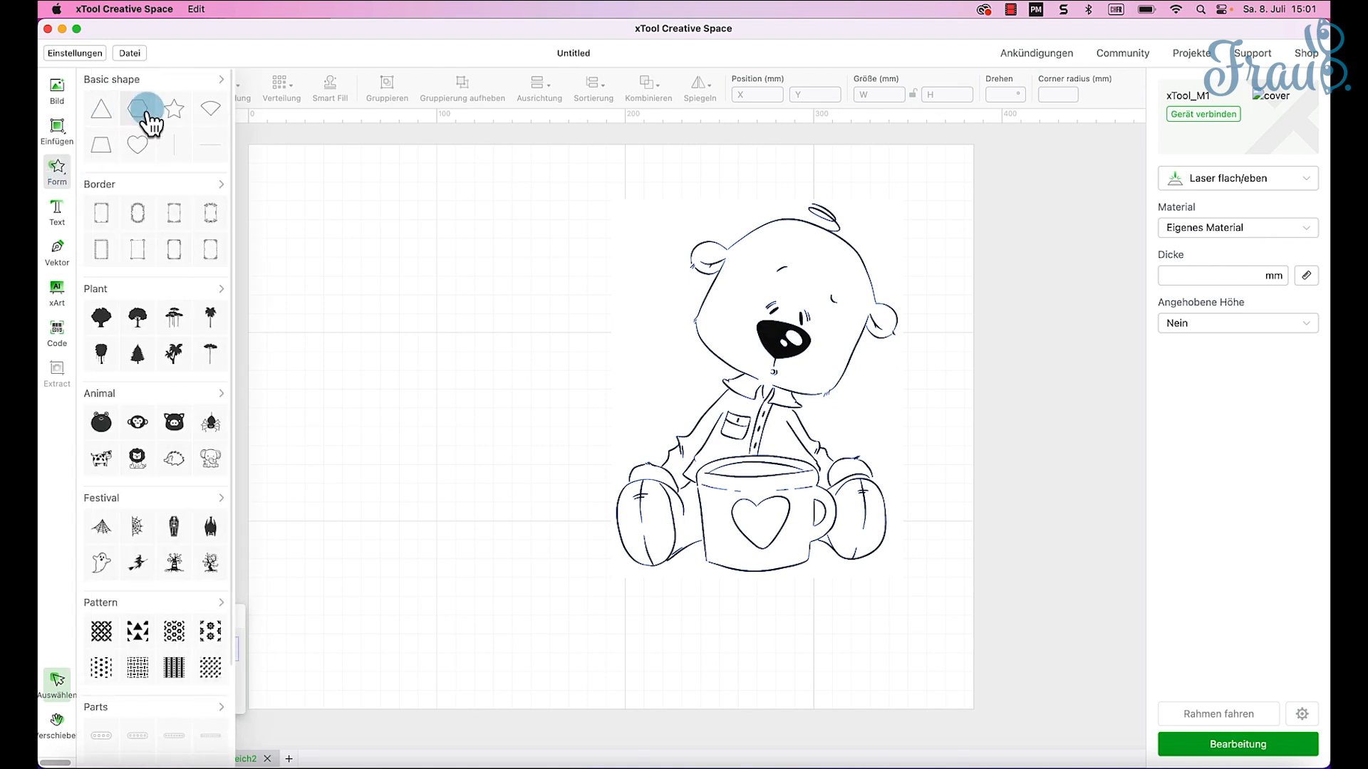
{"action": "left_click", "coordinate": [205, 112]}
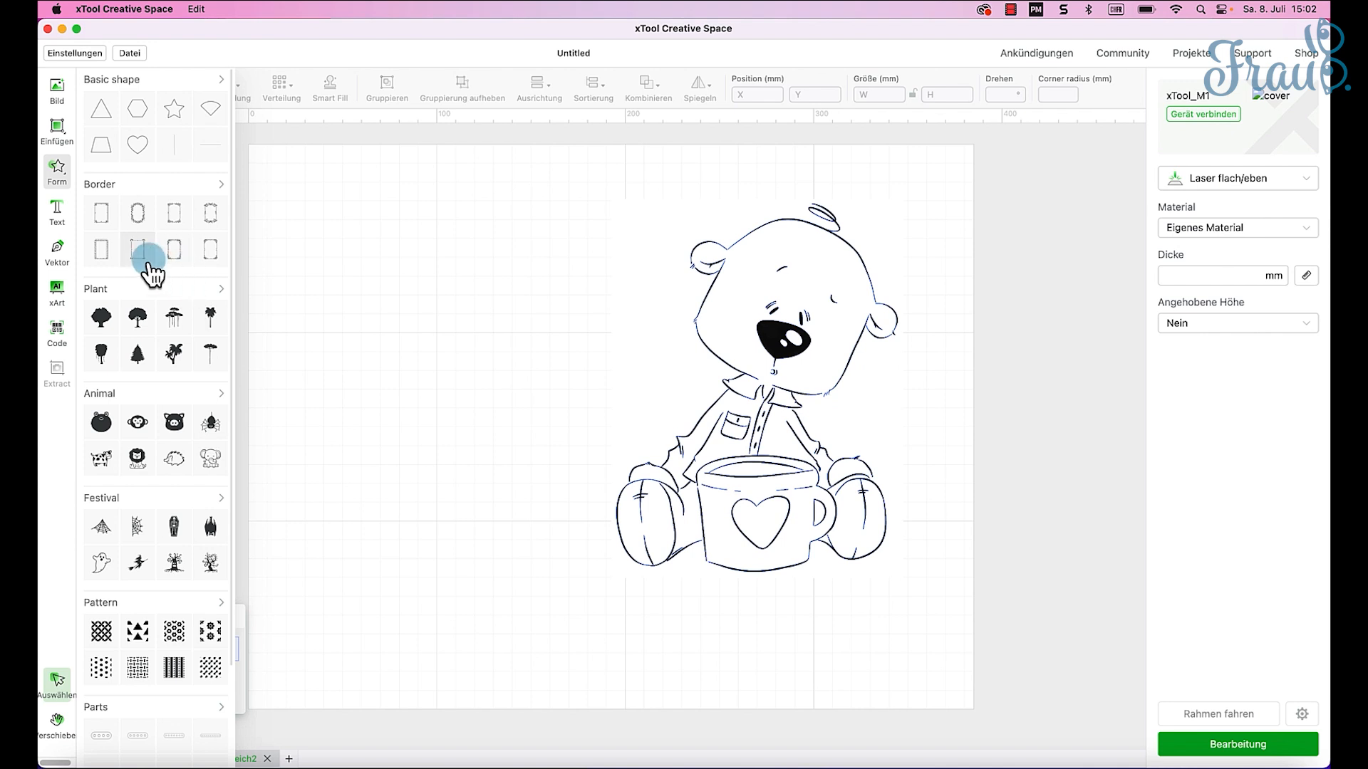
Step: Insert the branching berry twig from the Plant shapes as Flächengravur and place it at about X 69, Y 71 mm
{"action": "left_click", "coordinate": [221, 290]}
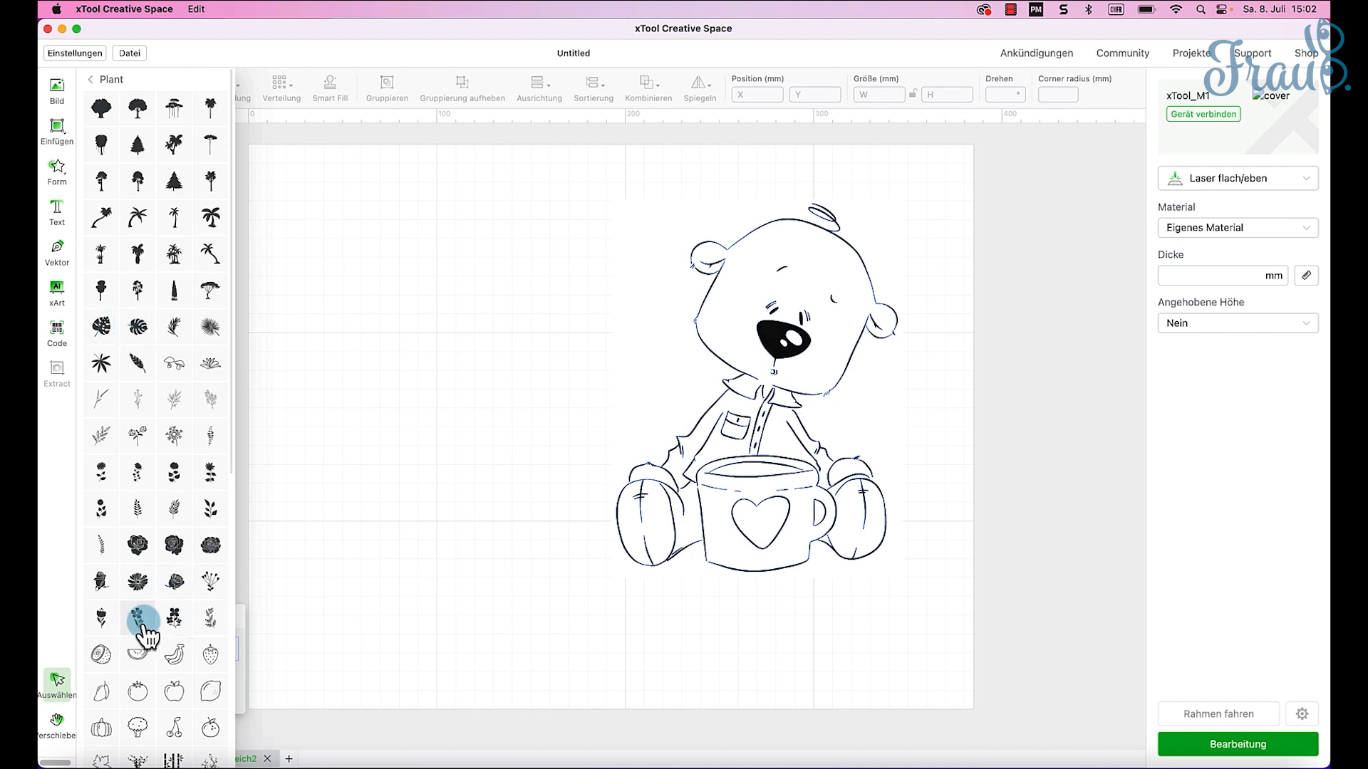
{"action": "left_click", "coordinate": [208, 581]}
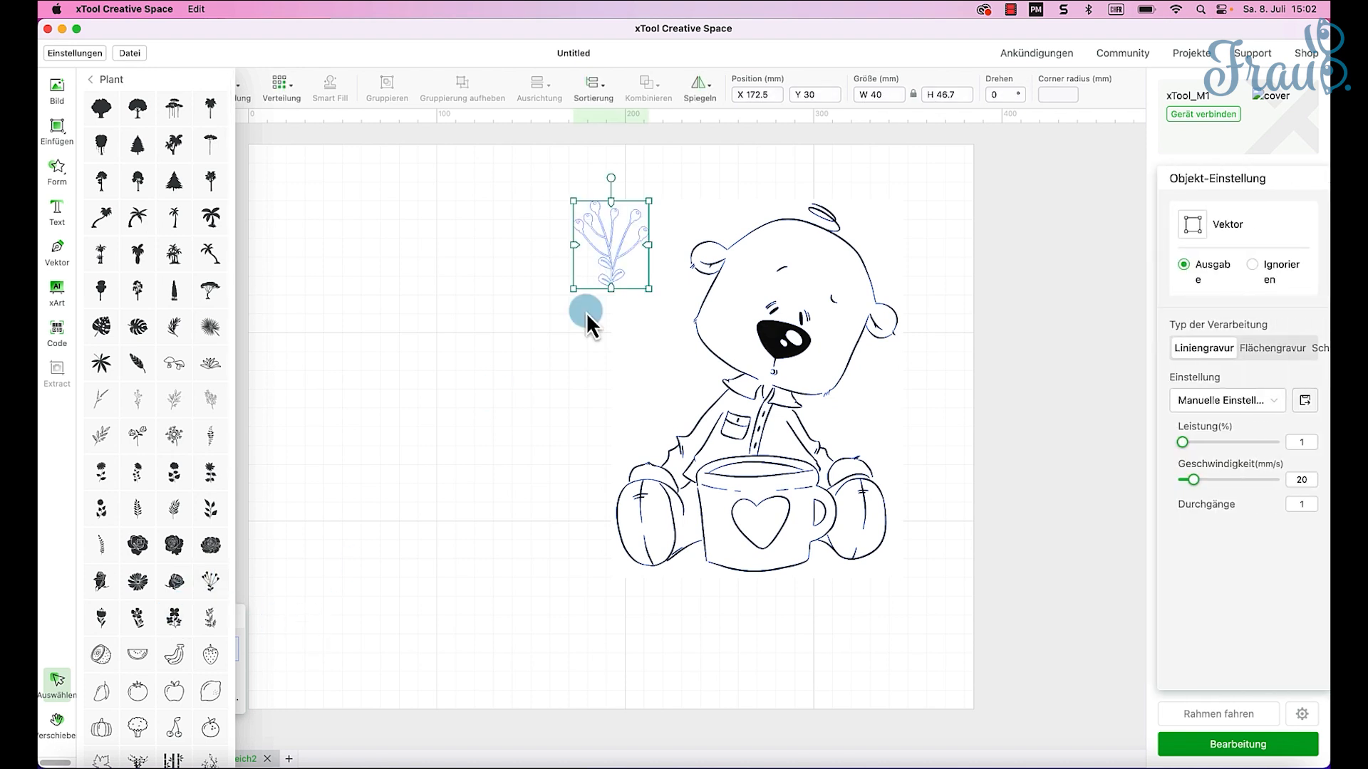
{"action": "left_click", "coordinate": [1264, 364]}
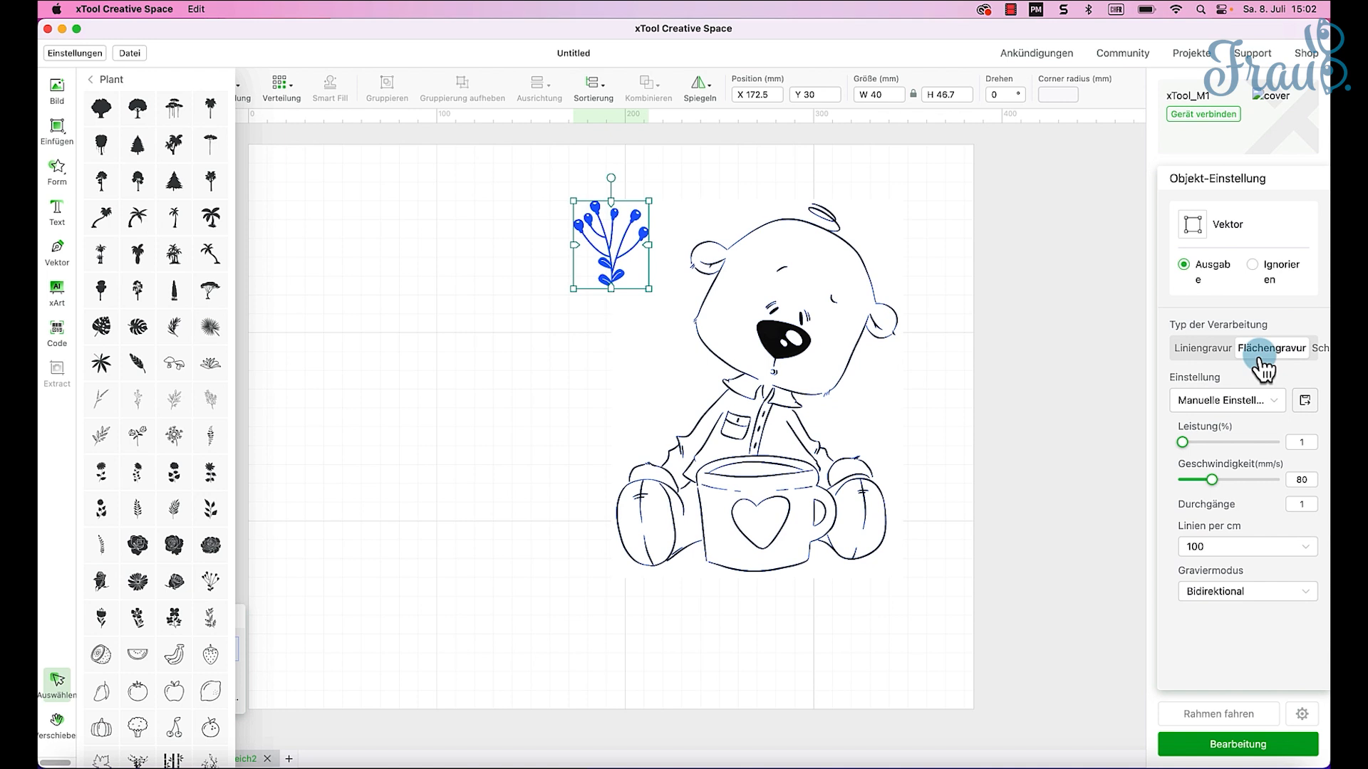
{"action": "left_click_drag", "start_coordinate": [635, 262], "coordinate": [440, 340]}
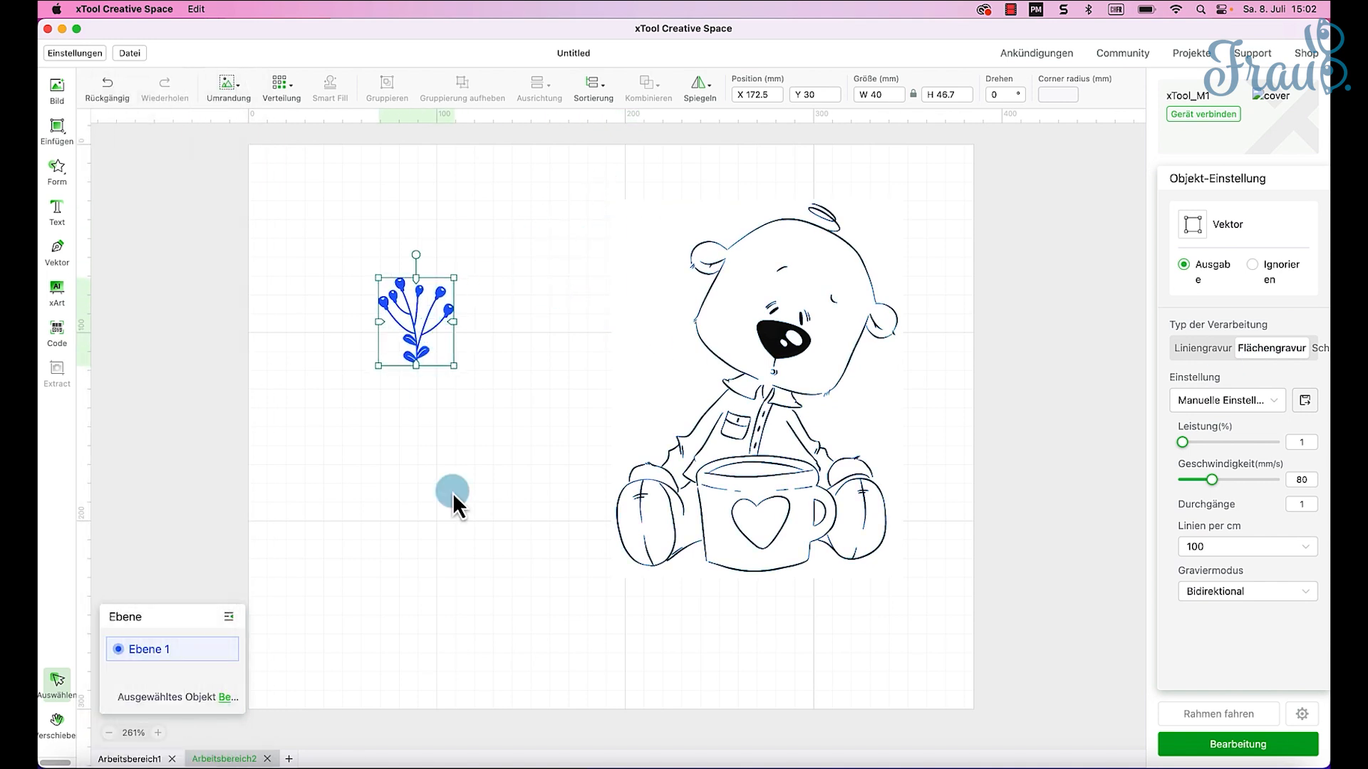
Step: Insert the curved, scaled fish from the Animal shapes as Flächengravur and place it just below and left of the berry twig
{"action": "left_click", "coordinate": [57, 186]}
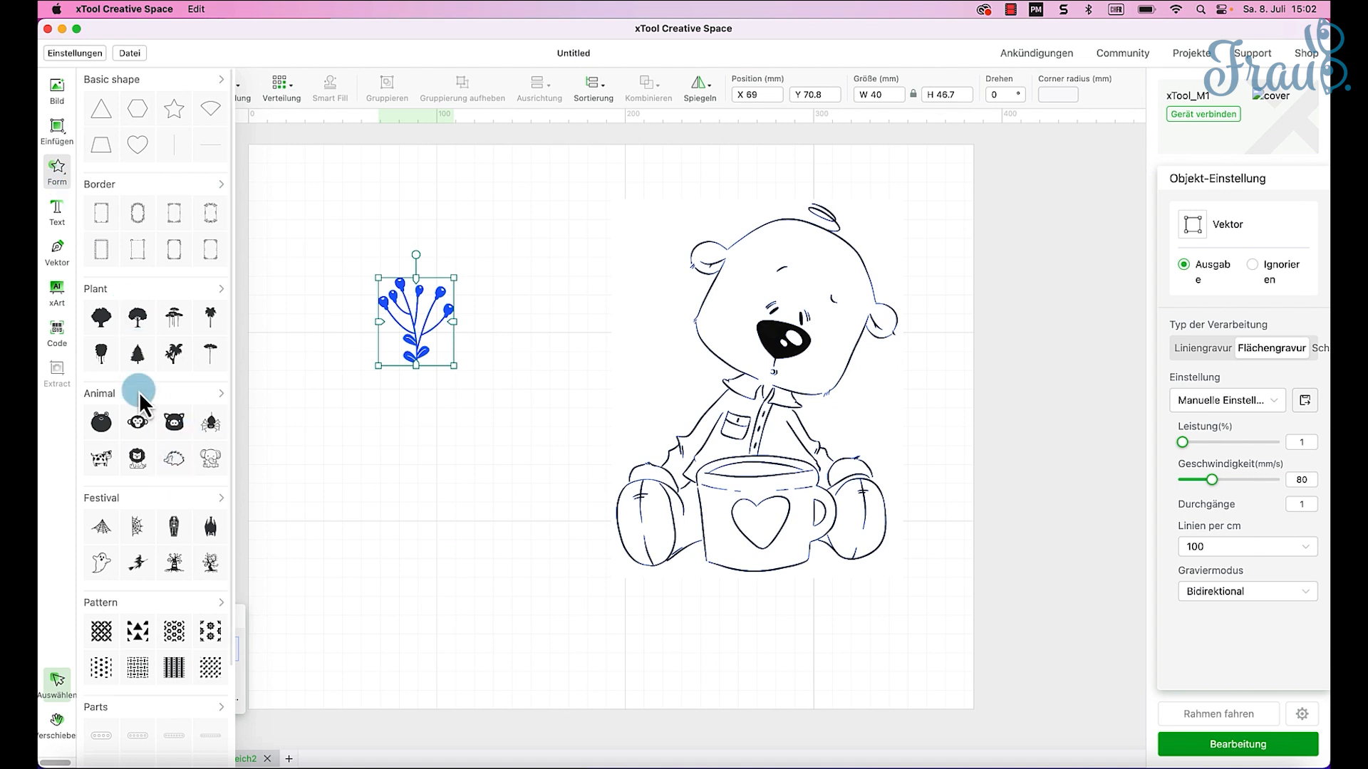
{"action": "left_click", "coordinate": [219, 395]}
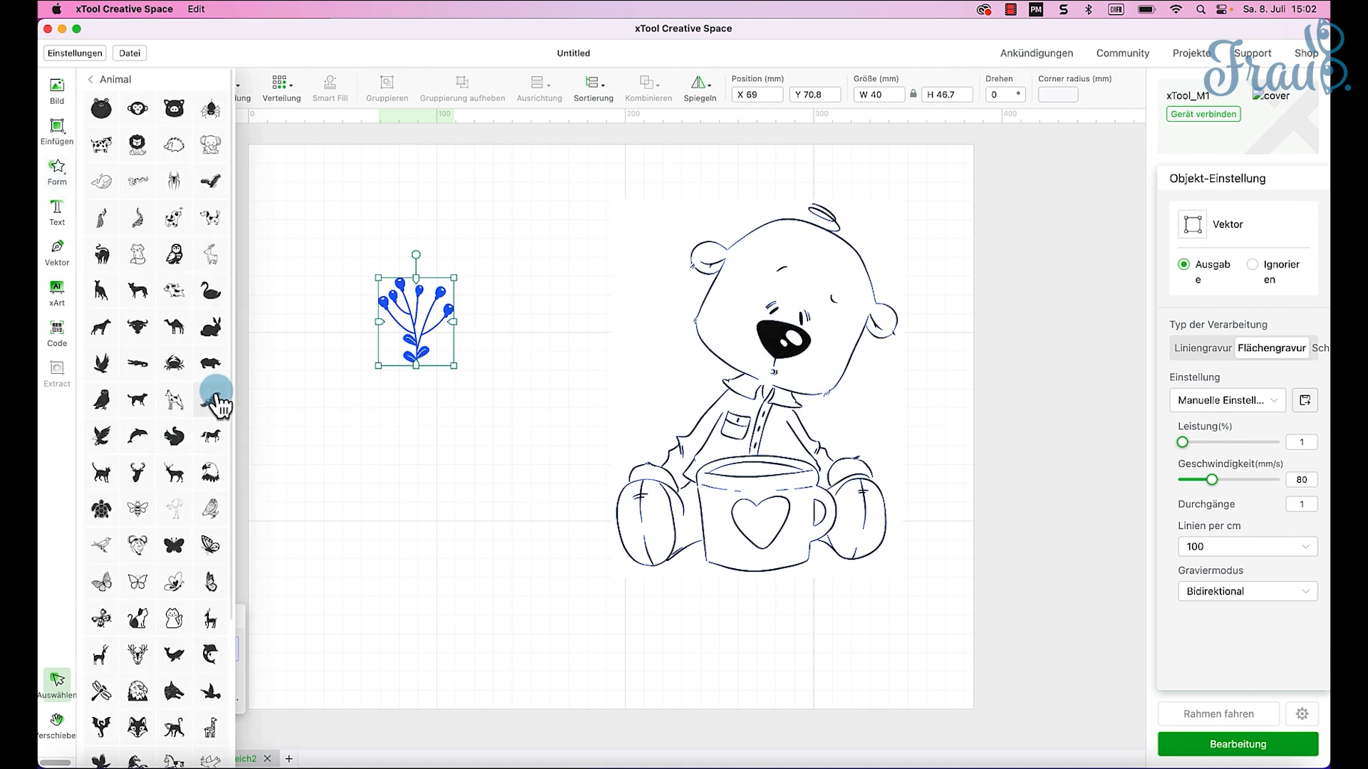
{"action": "scroll", "coordinate": [173, 463], "scroll_direction": "down", "scroll_amount": 5}
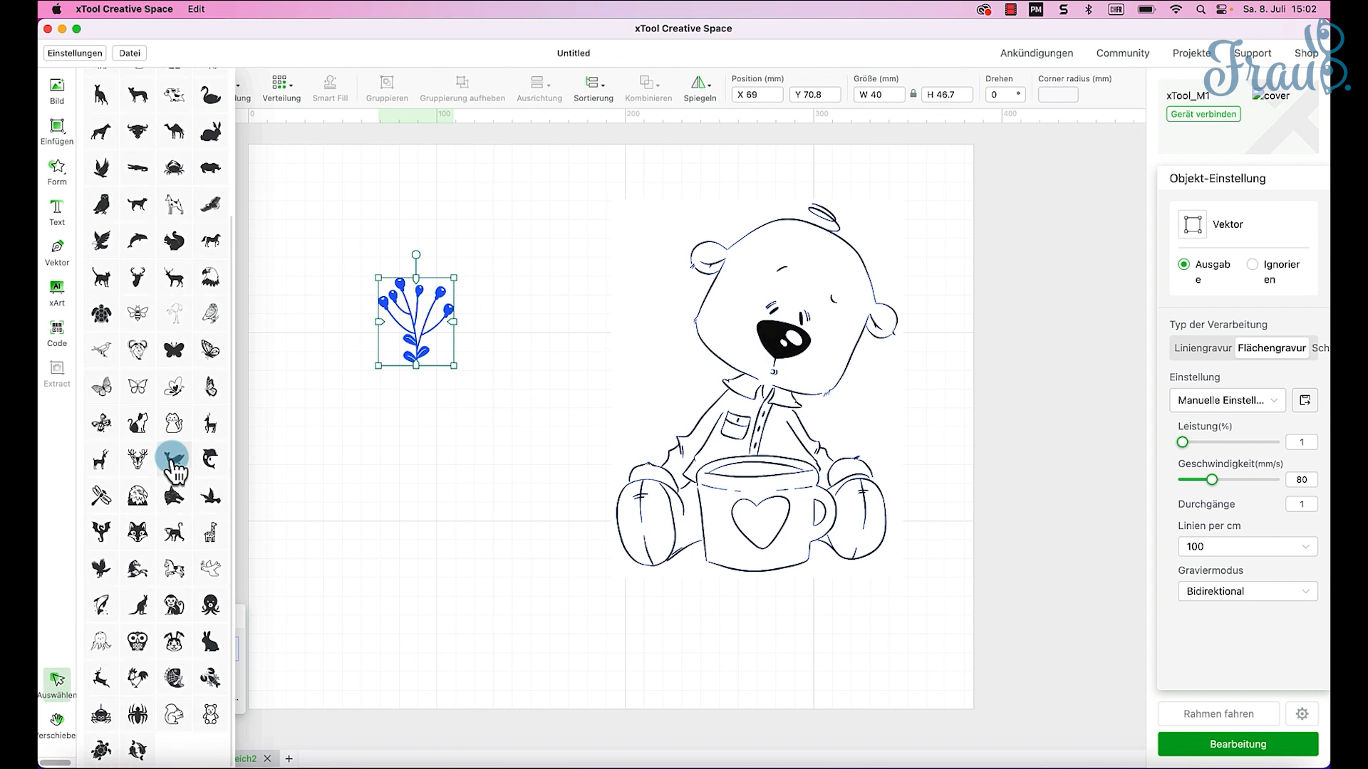
{"action": "left_click", "coordinate": [174, 667]}
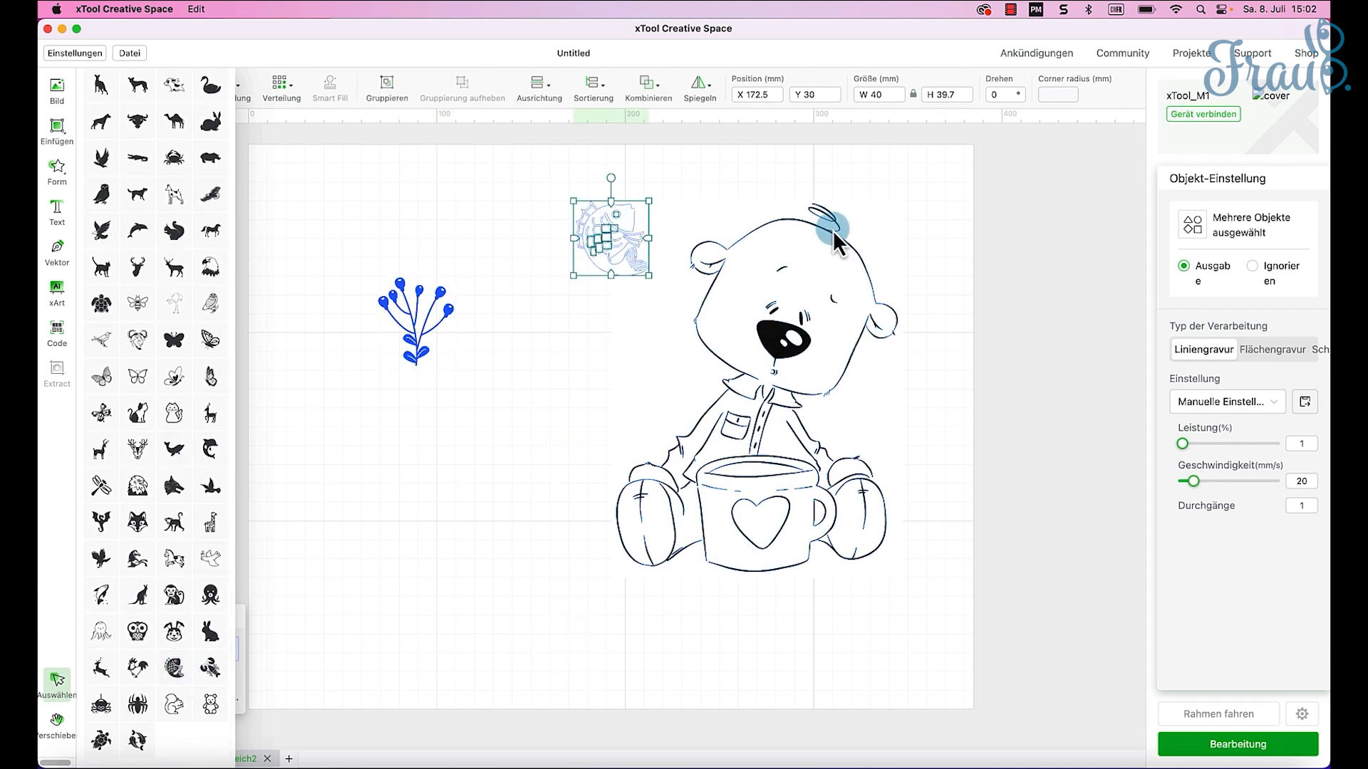
{"action": "left_click", "coordinate": [1292, 351]}
{"action": "left_click", "coordinate": [422, 434]}
{"action": "left_click_drag", "start_coordinate": [611, 229], "coordinate": [330, 366]}
{"action": "left_click", "coordinate": [447, 446]}
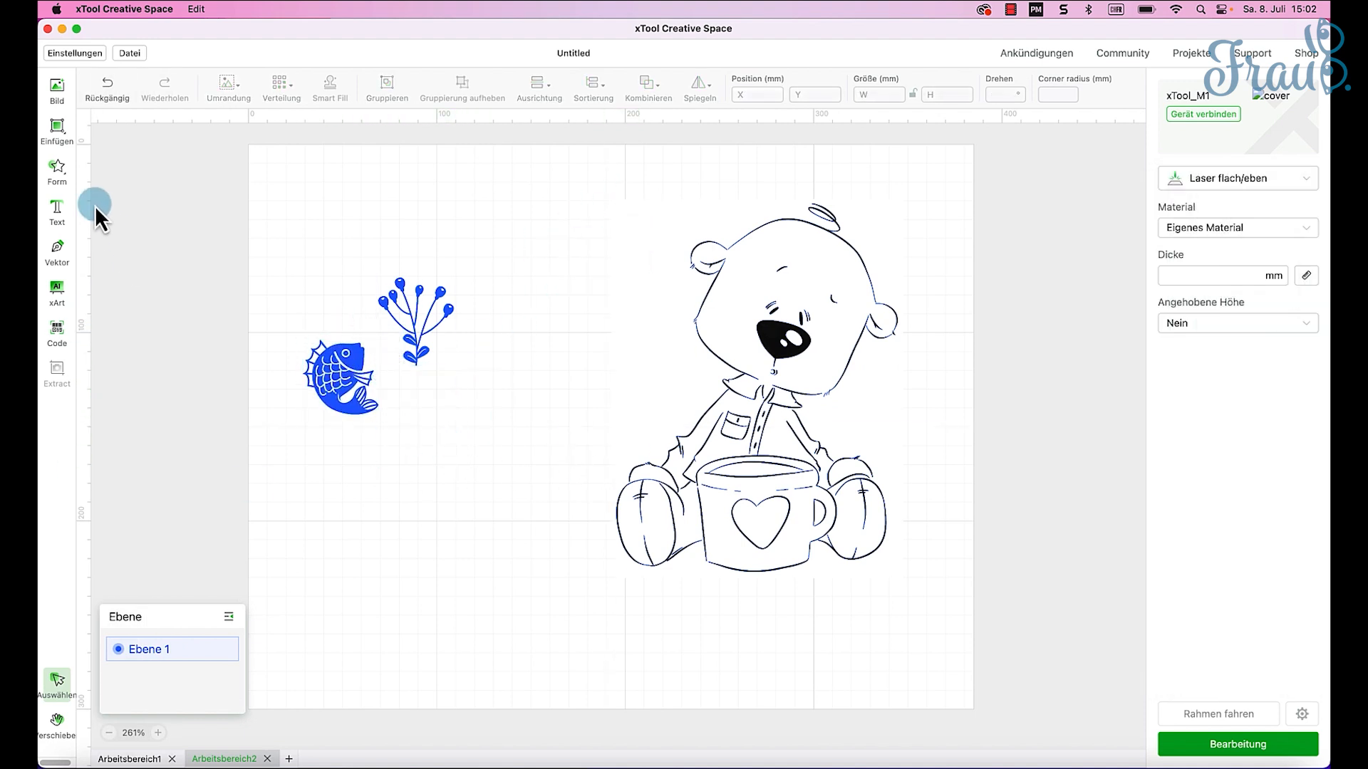
Step: Insert a grinning Halloween pumpkin from the Festival shapes as Flächengravur and place it at about X 81, Y 127 mm
{"action": "left_click", "coordinate": [56, 171]}
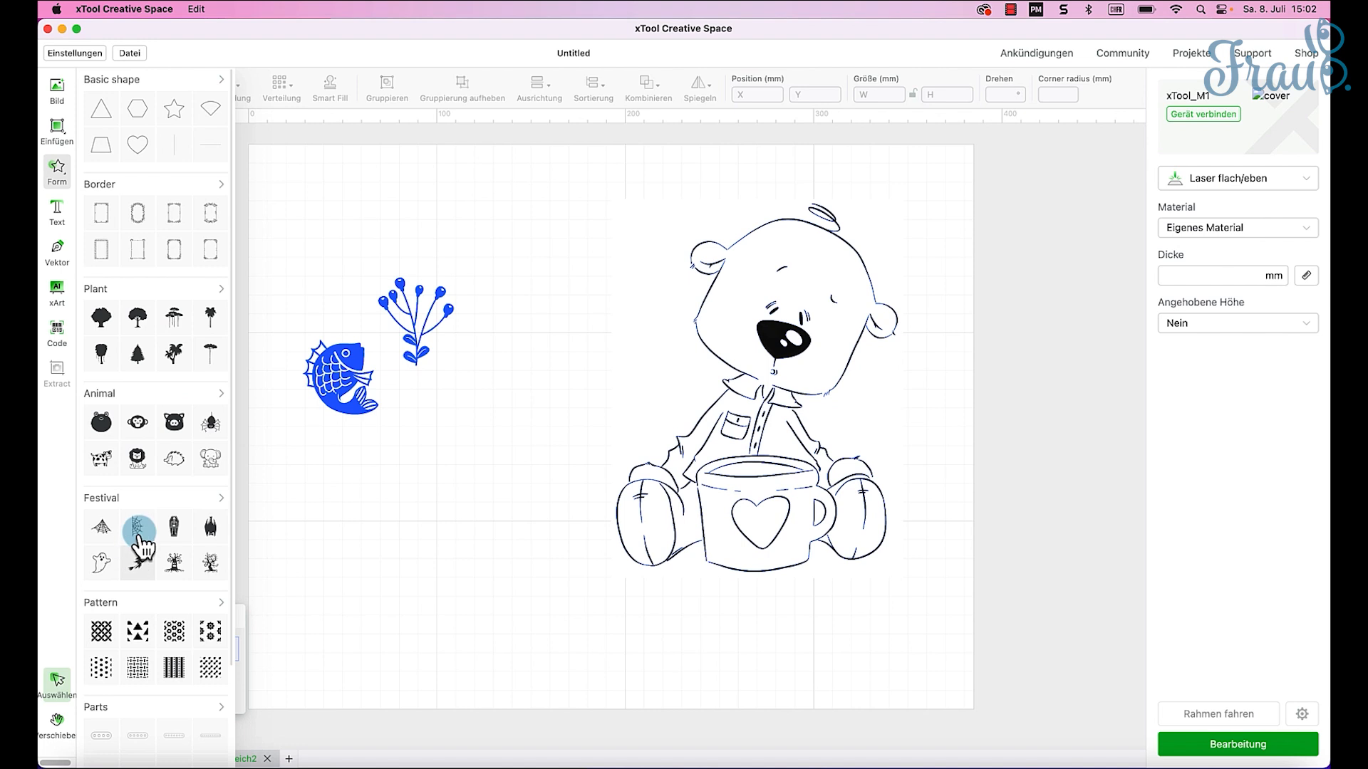
{"action": "left_click", "coordinate": [221, 500]}
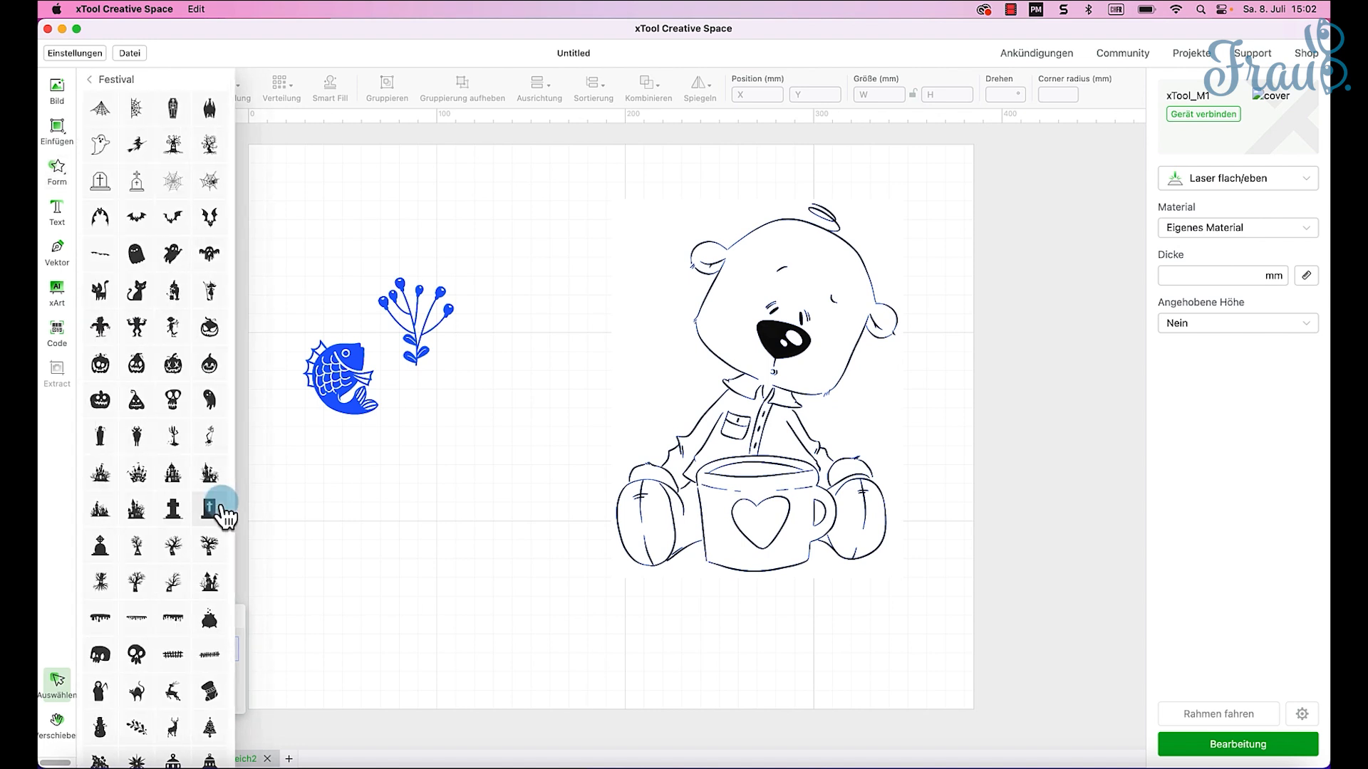
{"action": "left_click", "coordinate": [102, 365]}
{"action": "left_click", "coordinate": [1268, 346]}
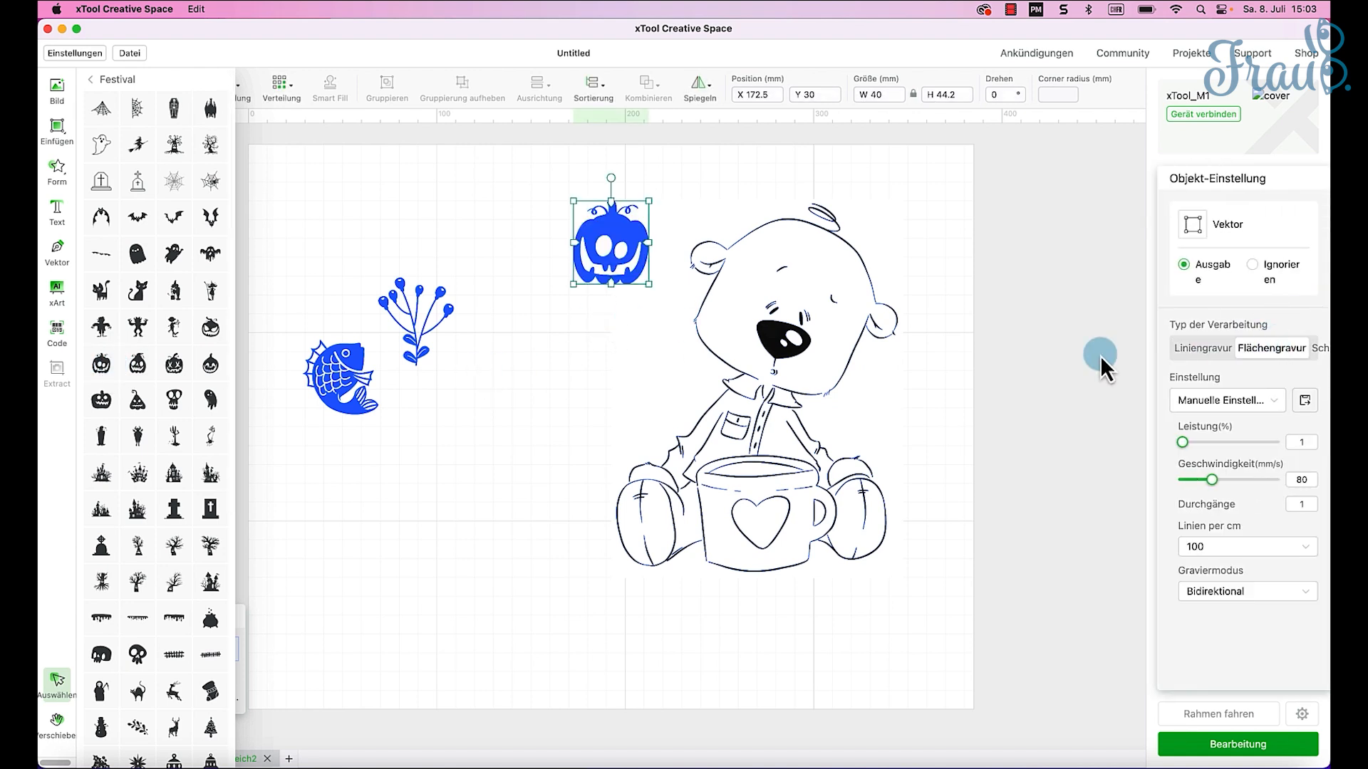
{"action": "left_click_drag", "start_coordinate": [617, 232], "coordinate": [442, 425]}
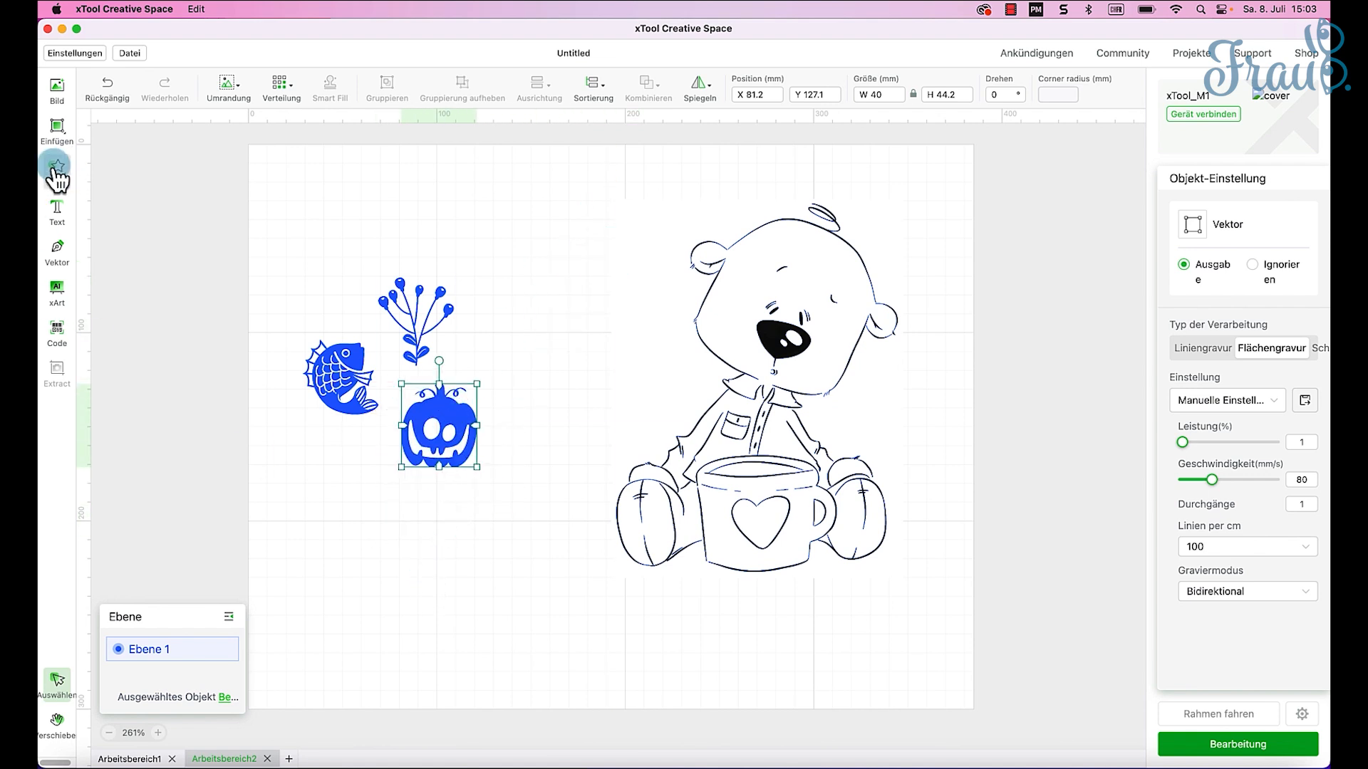
Step: Insert the overlapping wave-arc tile from the Pattern shapes onto the canvas
{"action": "scroll", "coordinate": [125, 492], "scroll_direction": "down", "scroll_amount": 5}
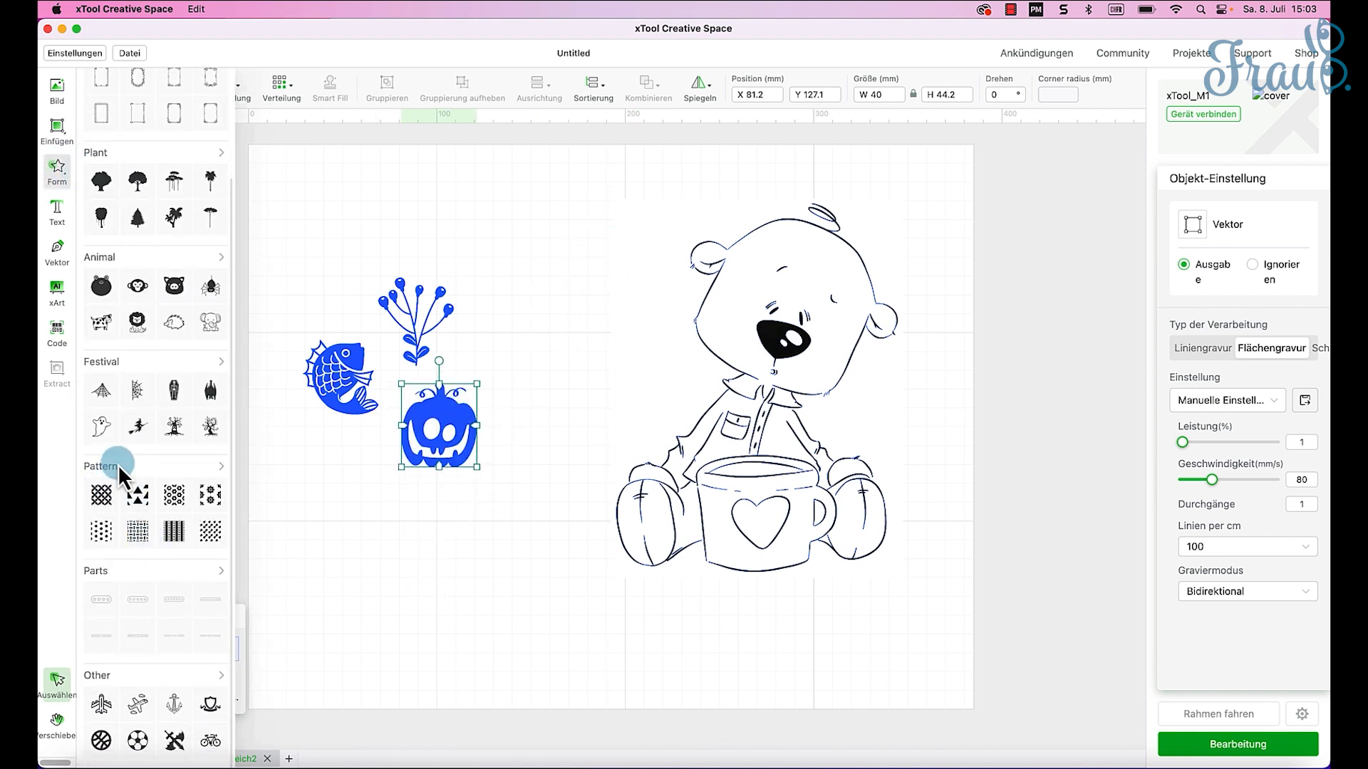
{"action": "left_click", "coordinate": [218, 469]}
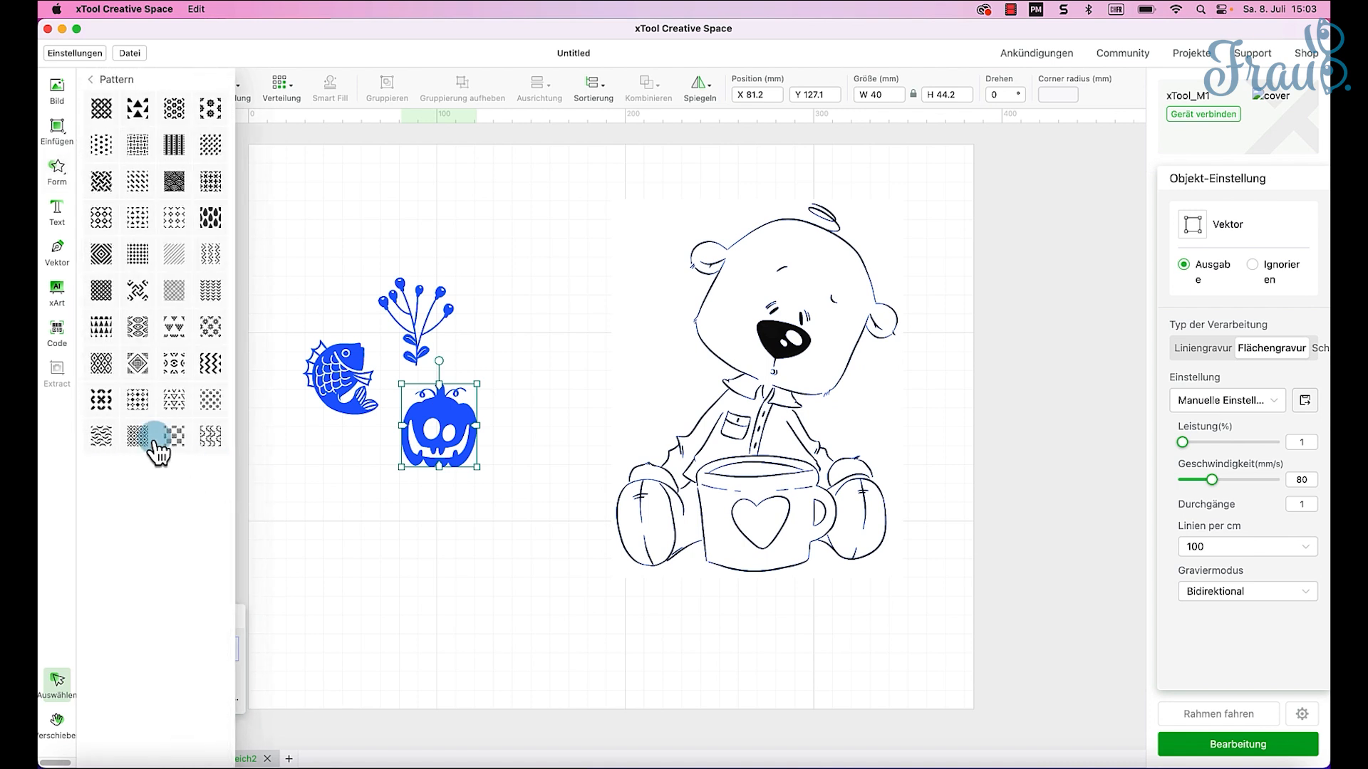
{"action": "left_click", "coordinate": [176, 187]}
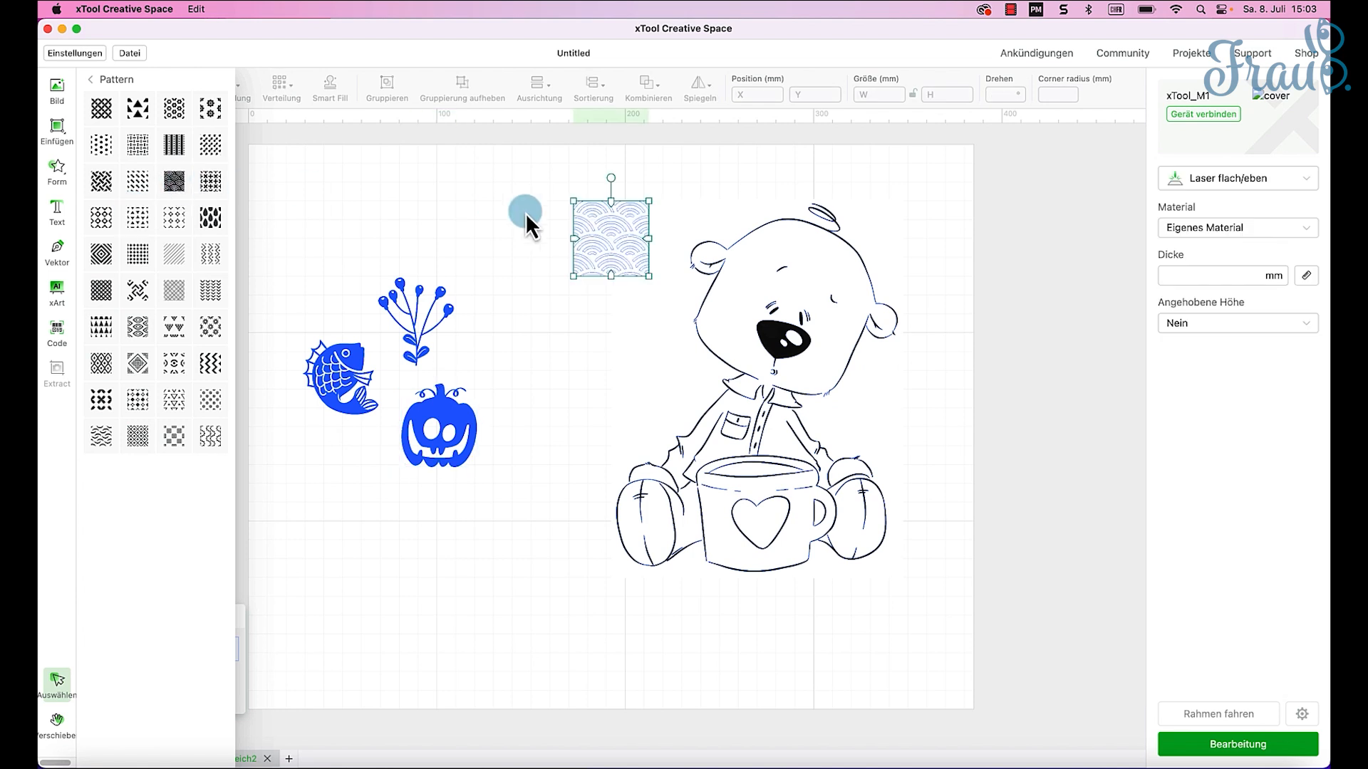
Step: Enlarge the wave-arc pattern tile to about 82 × 82 mm and set its processing type to Flächengravur
{"action": "left_click", "coordinate": [571, 282]}
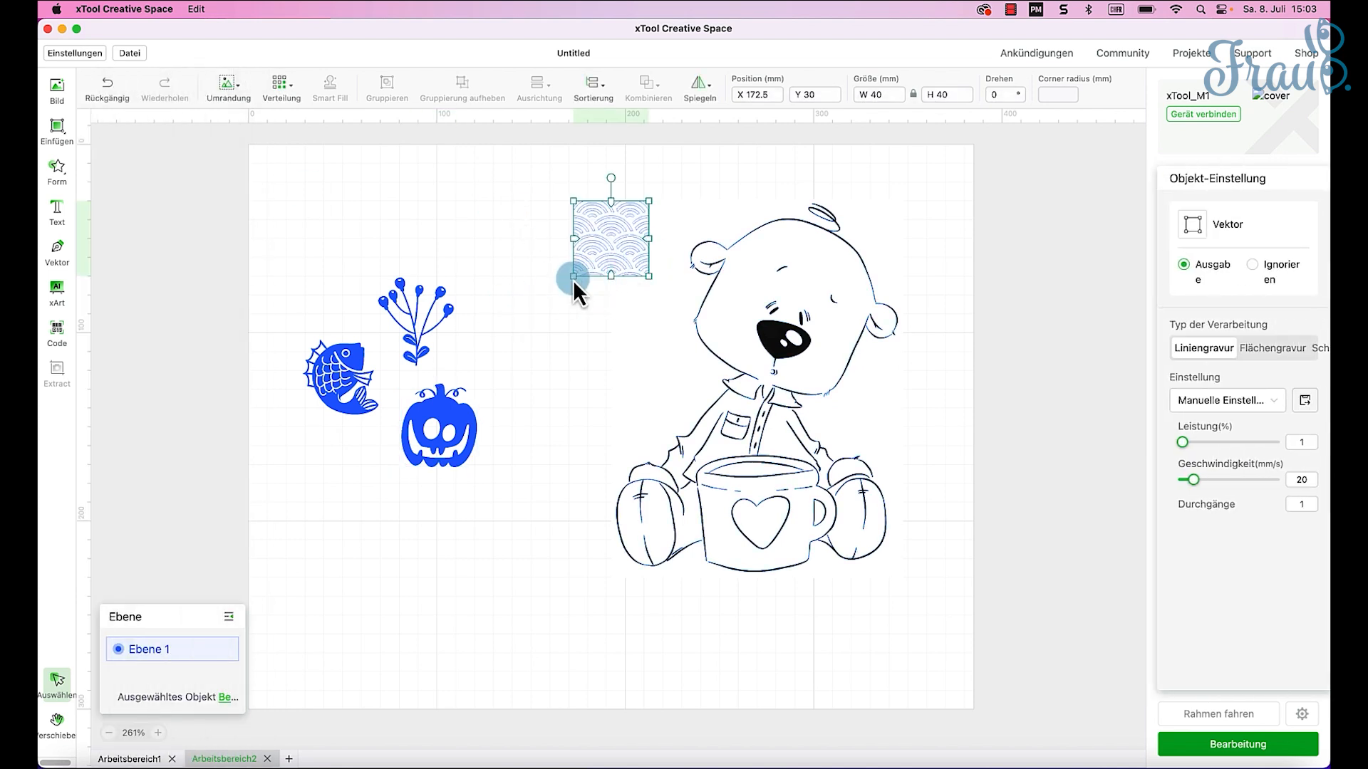
{"action": "left_click_drag", "start_coordinate": [575, 277], "coordinate": [497, 355]}
{"action": "left_click", "coordinate": [1272, 347]}
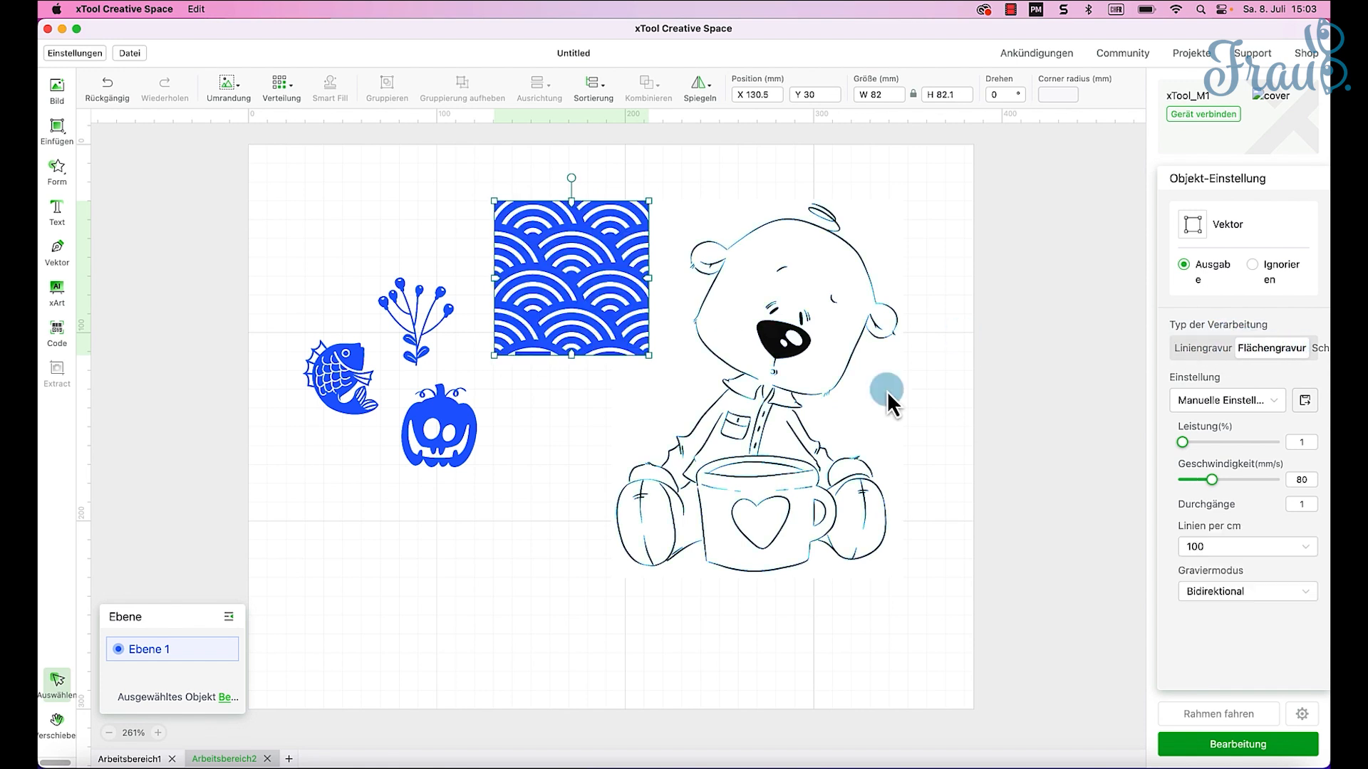
{"action": "left_click", "coordinate": [886, 391]}
Step: Draw a circle of about 74.5 × 73.7 mm on top of the wave pattern tile
{"action": "left_click", "coordinate": [56, 128]}
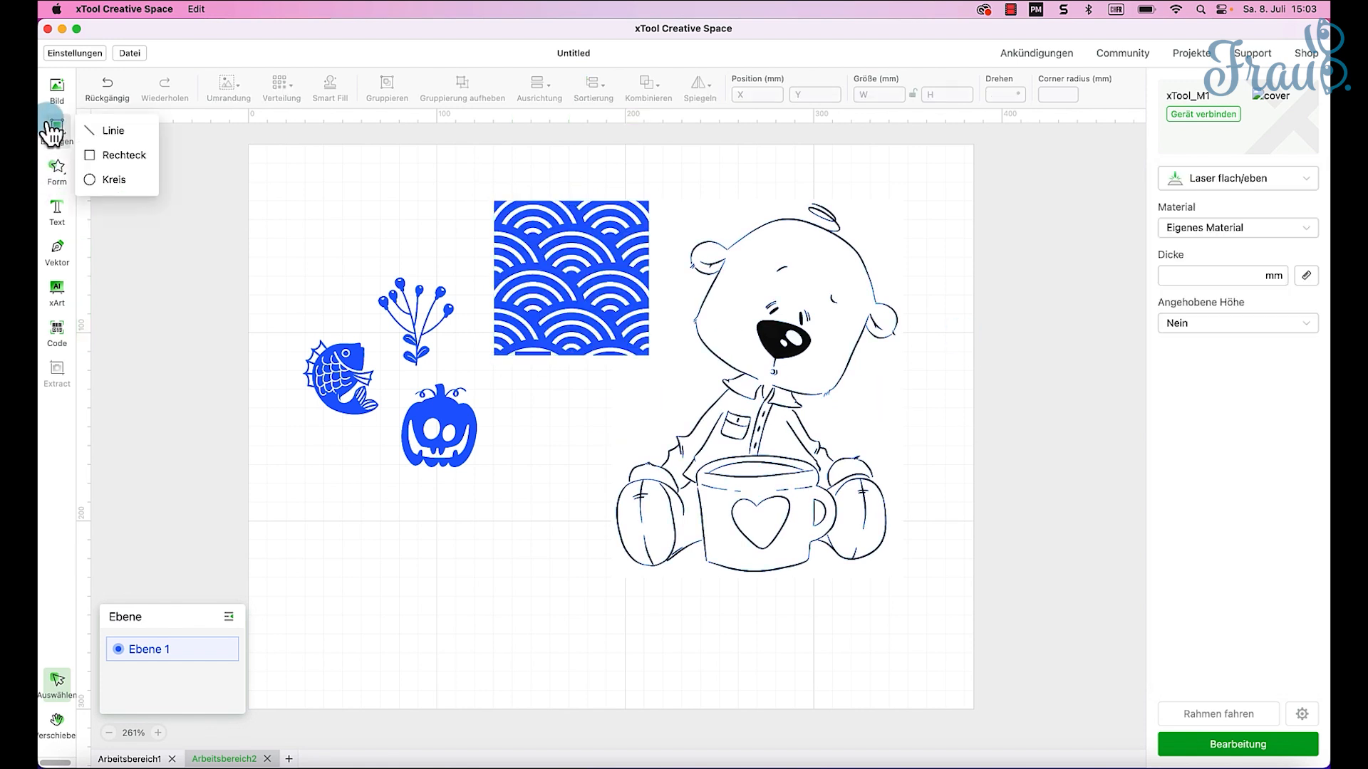
{"action": "left_click", "coordinate": [130, 184]}
{"action": "left_click_drag", "start_coordinate": [496, 211], "coordinate": [637, 349]}
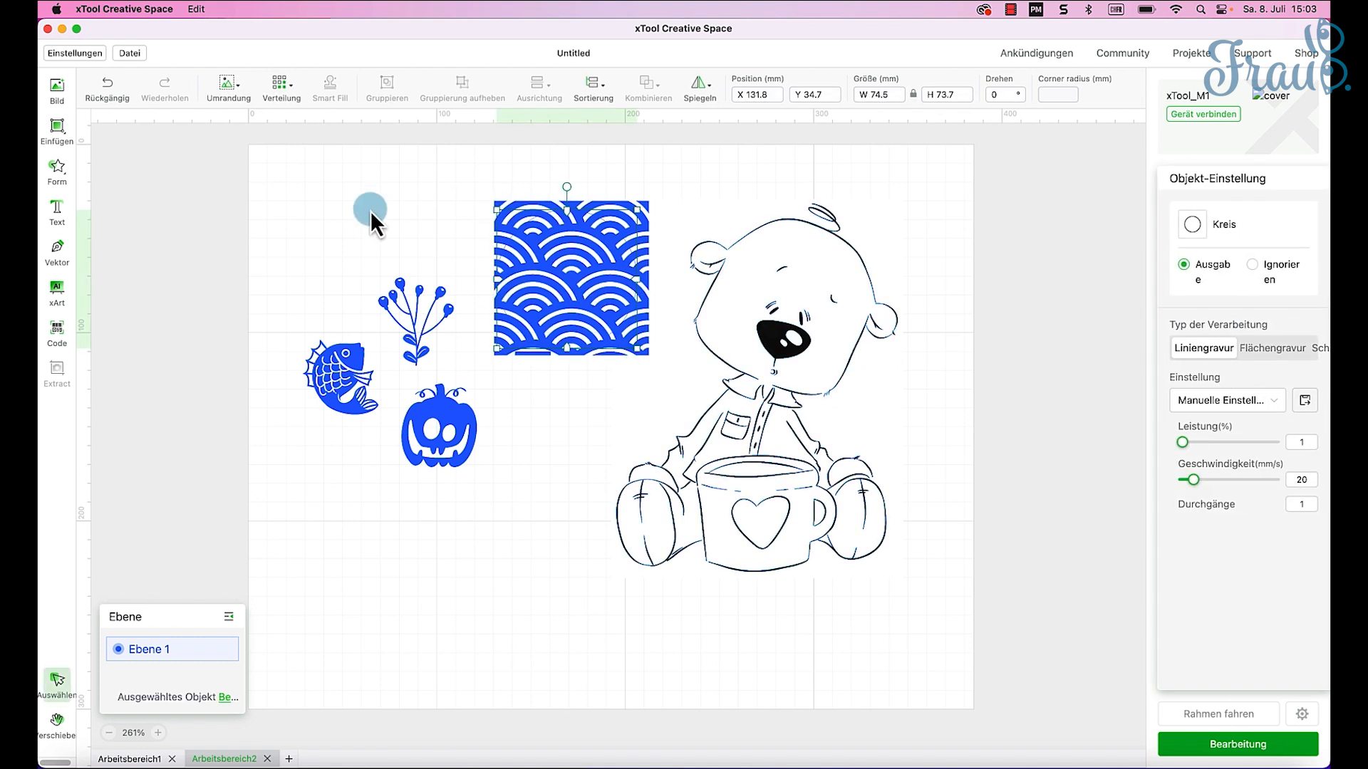
Step: Select the circle together with the wave tile and centre them on each other horizontally and vertically
{"action": "left_click_drag", "start_coordinate": [421, 191], "coordinate": [565, 287]}
{"action": "mouse_move", "coordinate": [589, 107]}
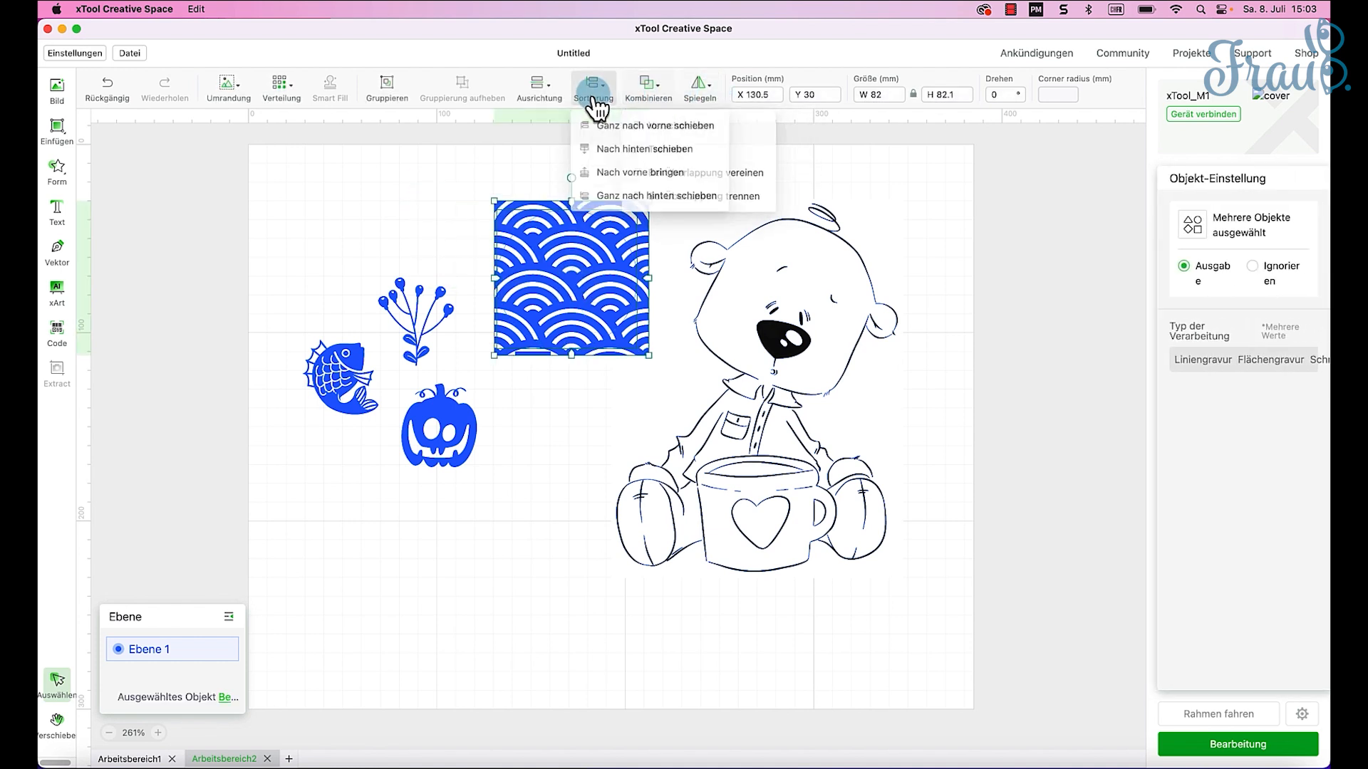
{"action": "mouse_move", "coordinate": [543, 97]}
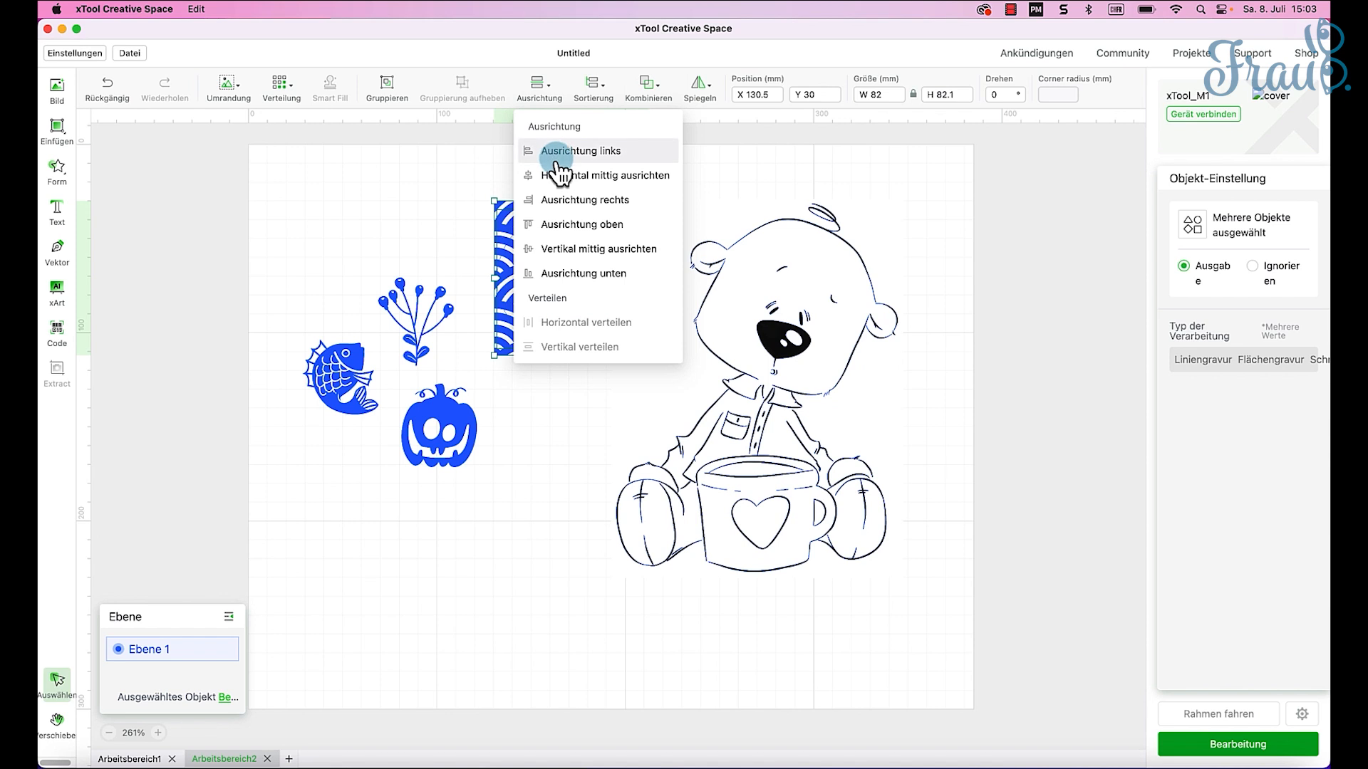
{"action": "left_click", "coordinate": [557, 193]}
{"action": "mouse_move", "coordinate": [545, 113]}
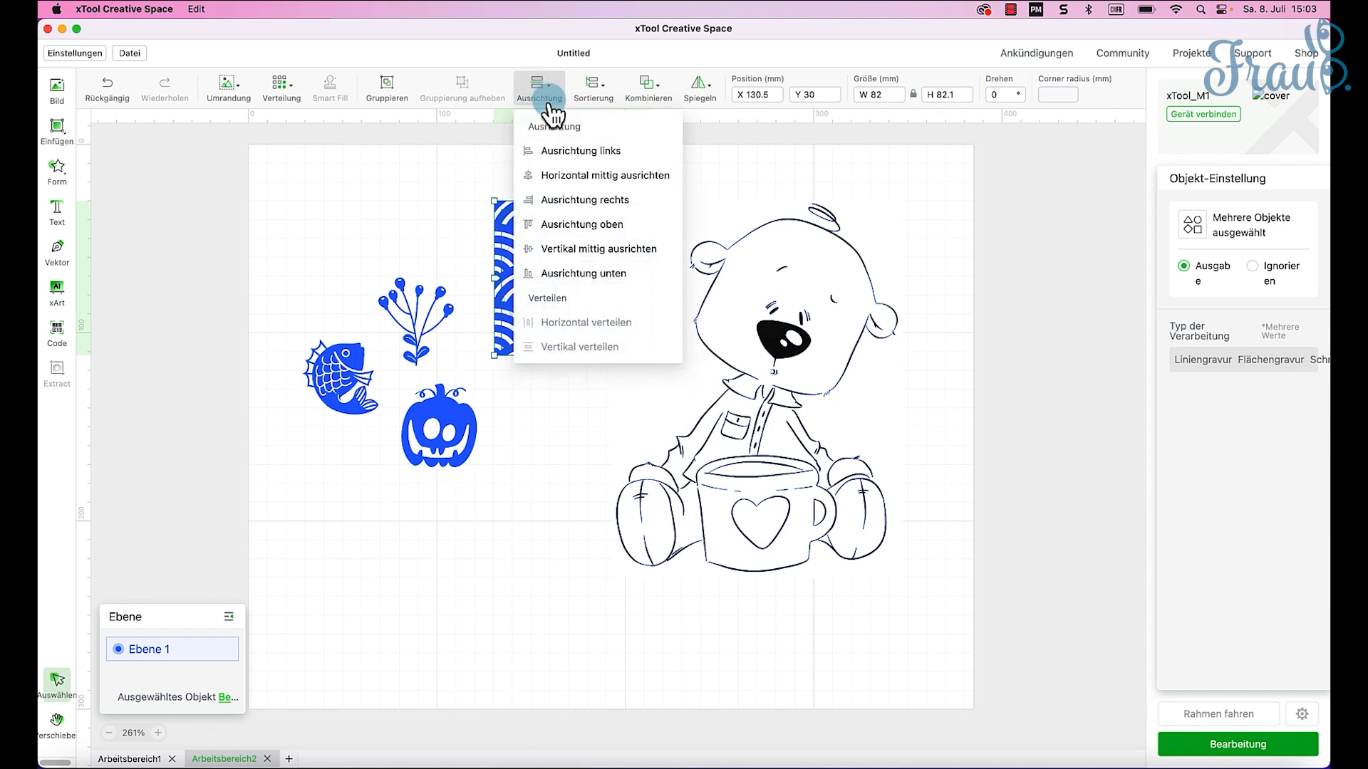
{"action": "left_click", "coordinate": [581, 270]}
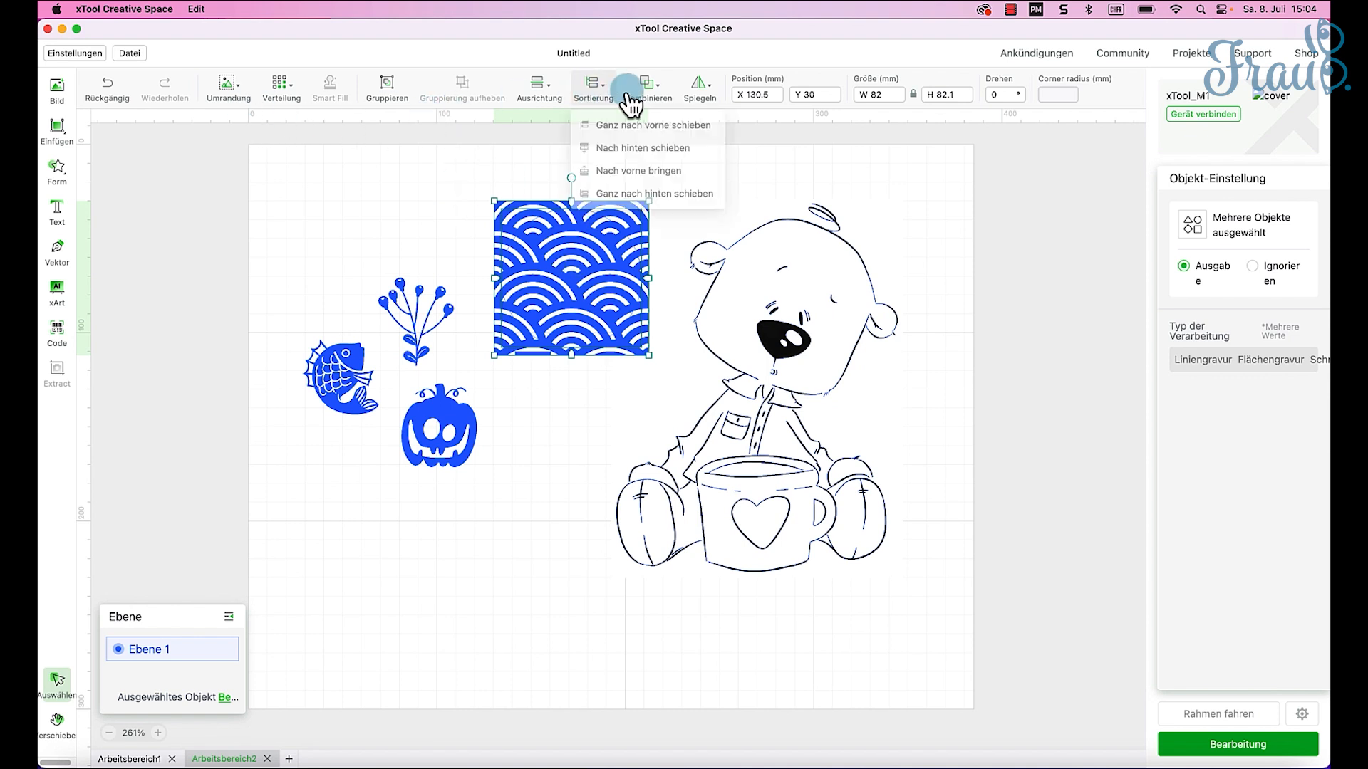
Step: Combine the circle and wave tile with Bei Überlappung vereinen and set the round pattern to Flächengravur
{"action": "mouse_move", "coordinate": [670, 99]}
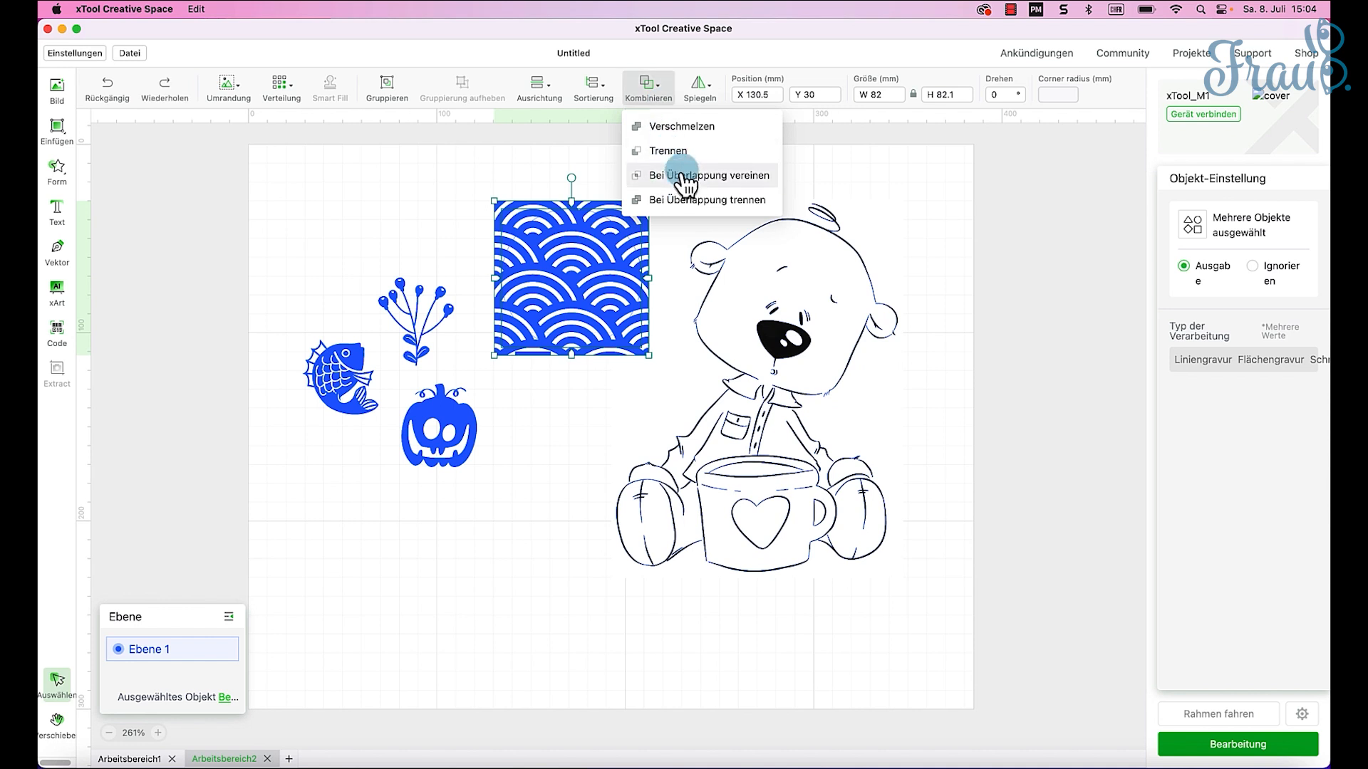
{"action": "left_click", "coordinate": [682, 177]}
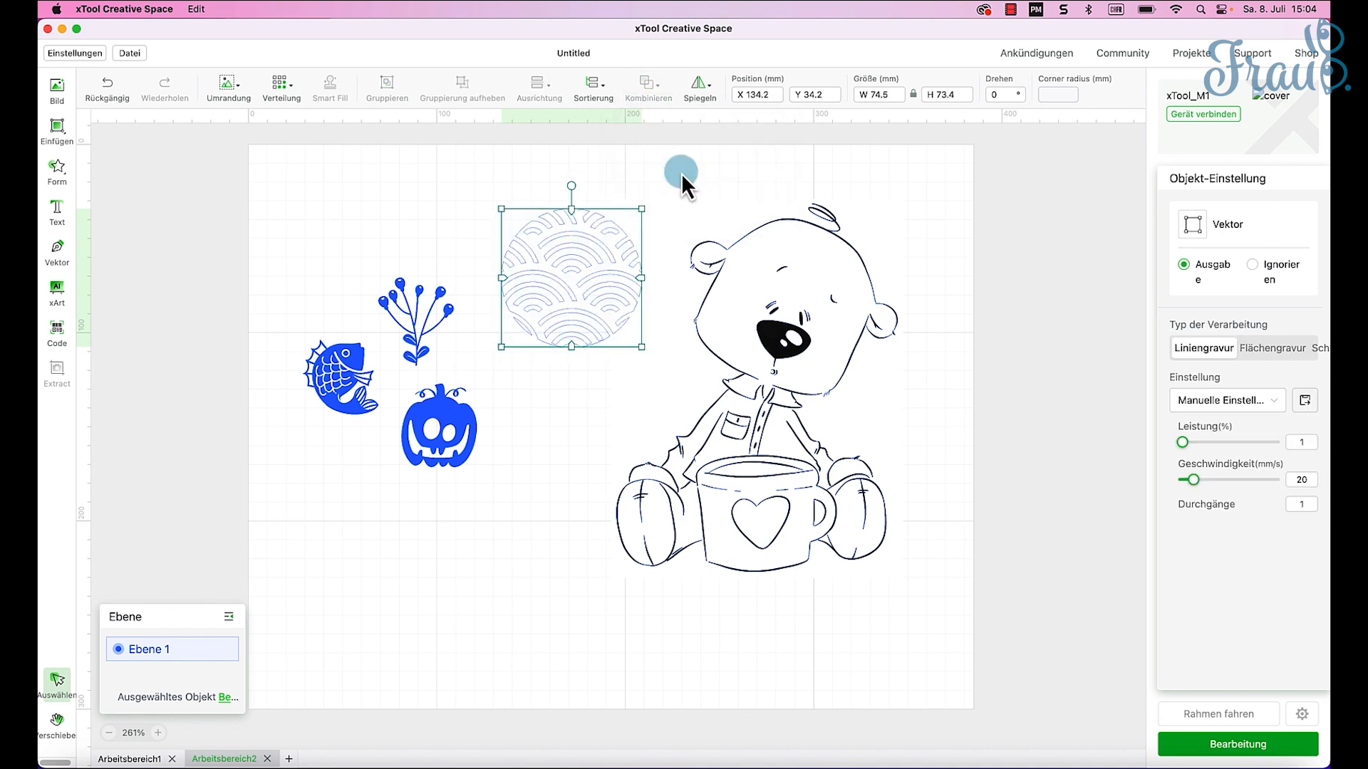
{"action": "left_click", "coordinate": [1258, 361]}
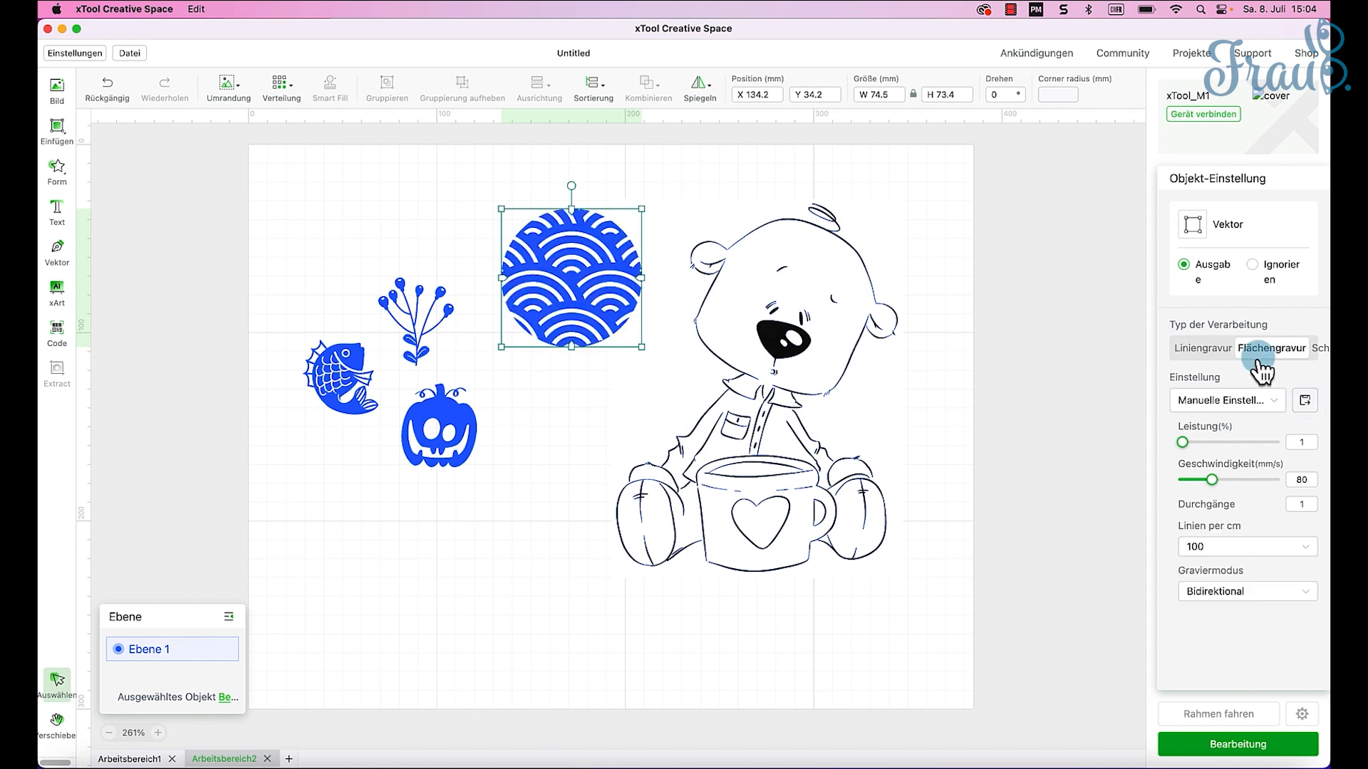
Step: Move the round wave pattern slightly up and to the left, away from the bear drawing
{"action": "left_click", "coordinate": [688, 183]}
{"action": "left_click_drag", "start_coordinate": [577, 288], "coordinate": [552, 262]}
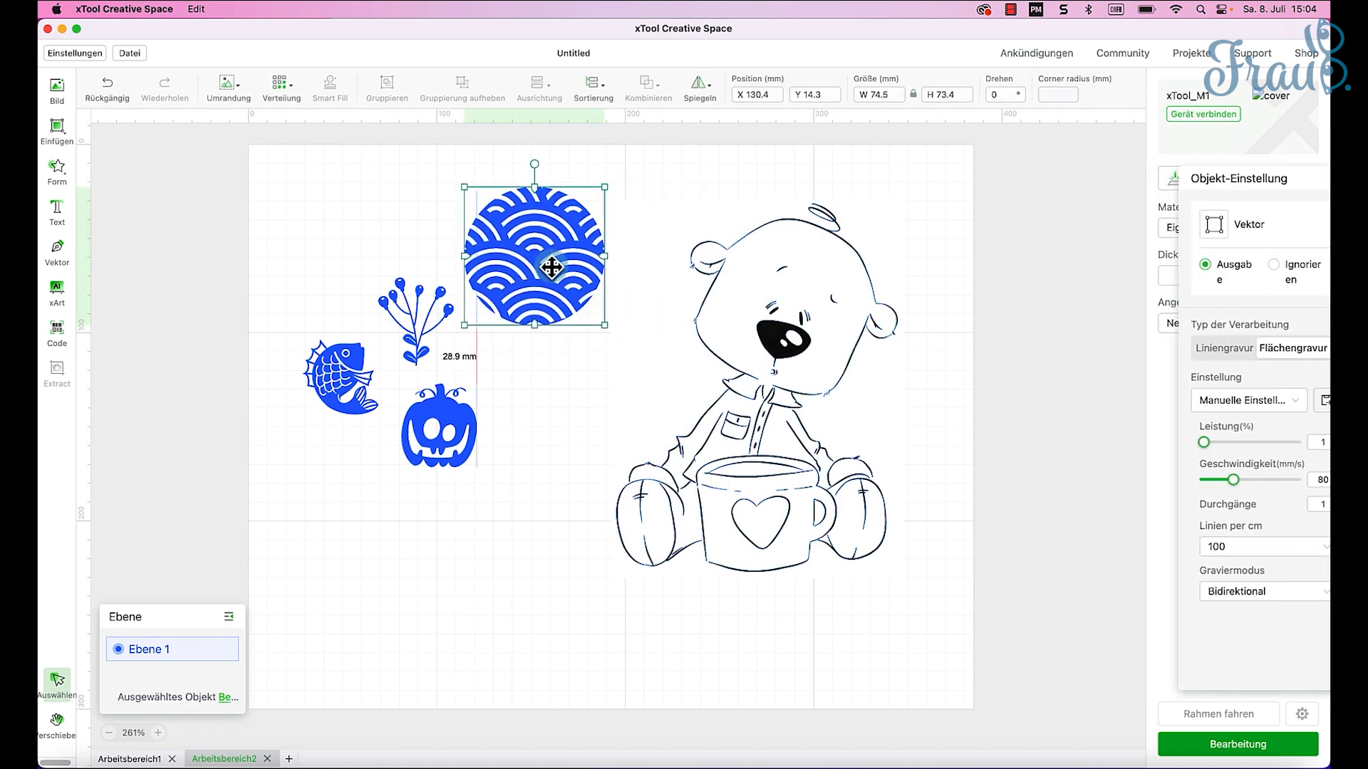
{"action": "left_click", "coordinate": [576, 391]}
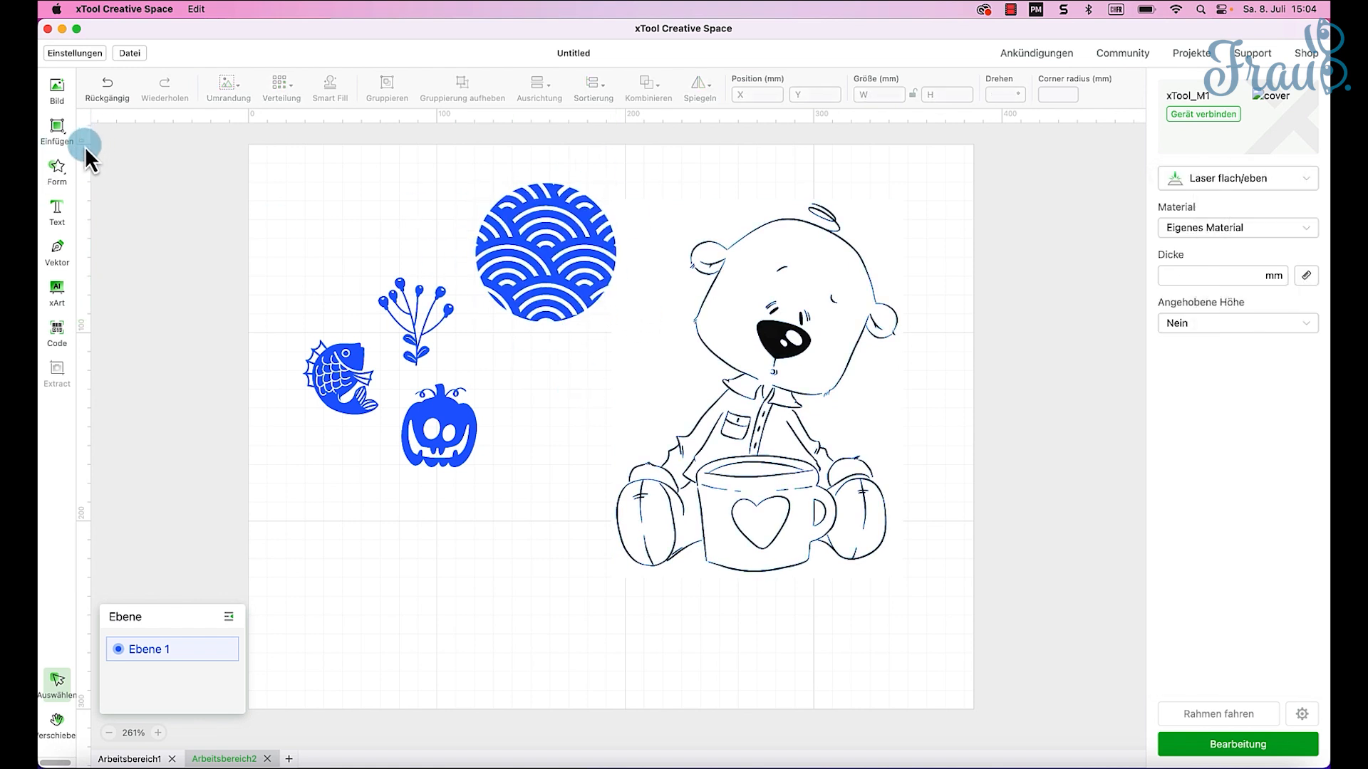
Step: Browse the full Parts category in the shape library
{"action": "left_click", "coordinate": [54, 182]}
{"action": "left_click", "coordinate": [173, 531]}
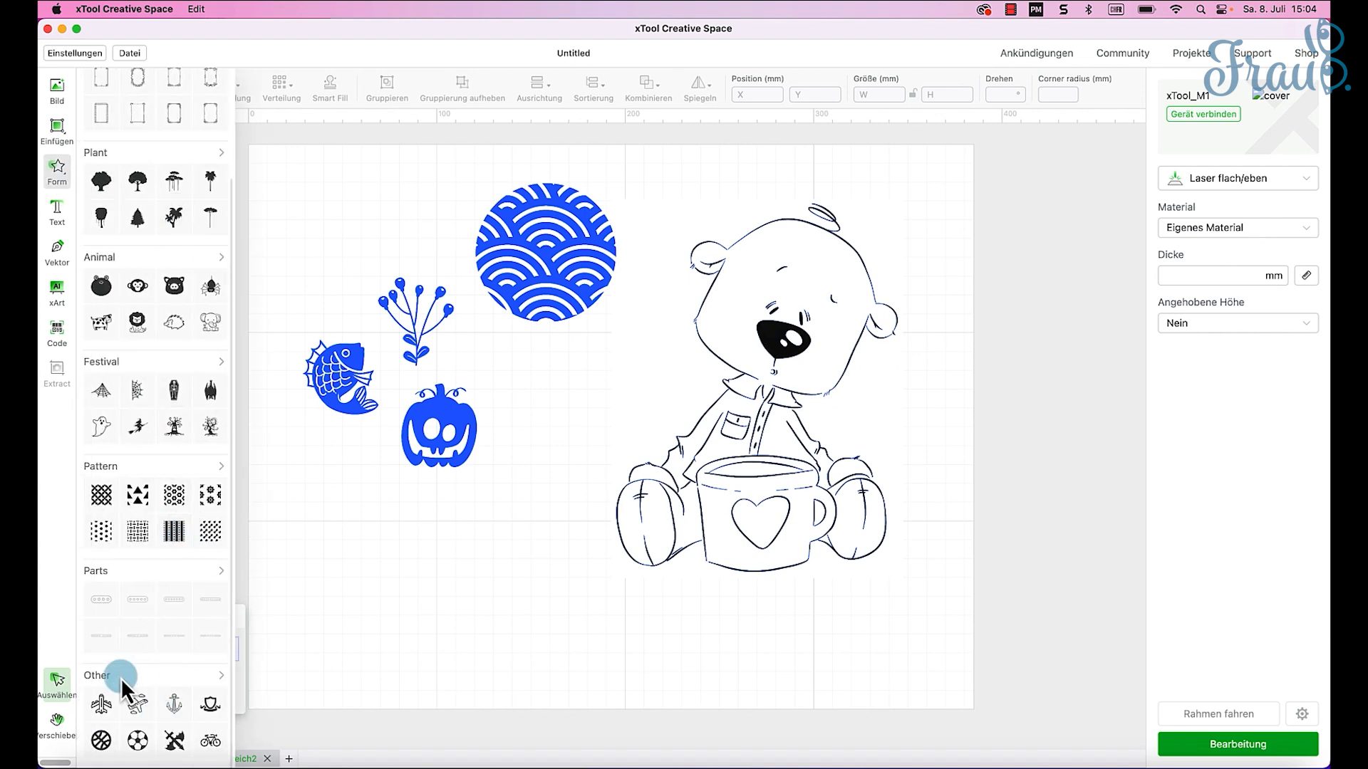
{"action": "left_click", "coordinate": [221, 573]}
{"action": "left_click", "coordinate": [213, 388]}
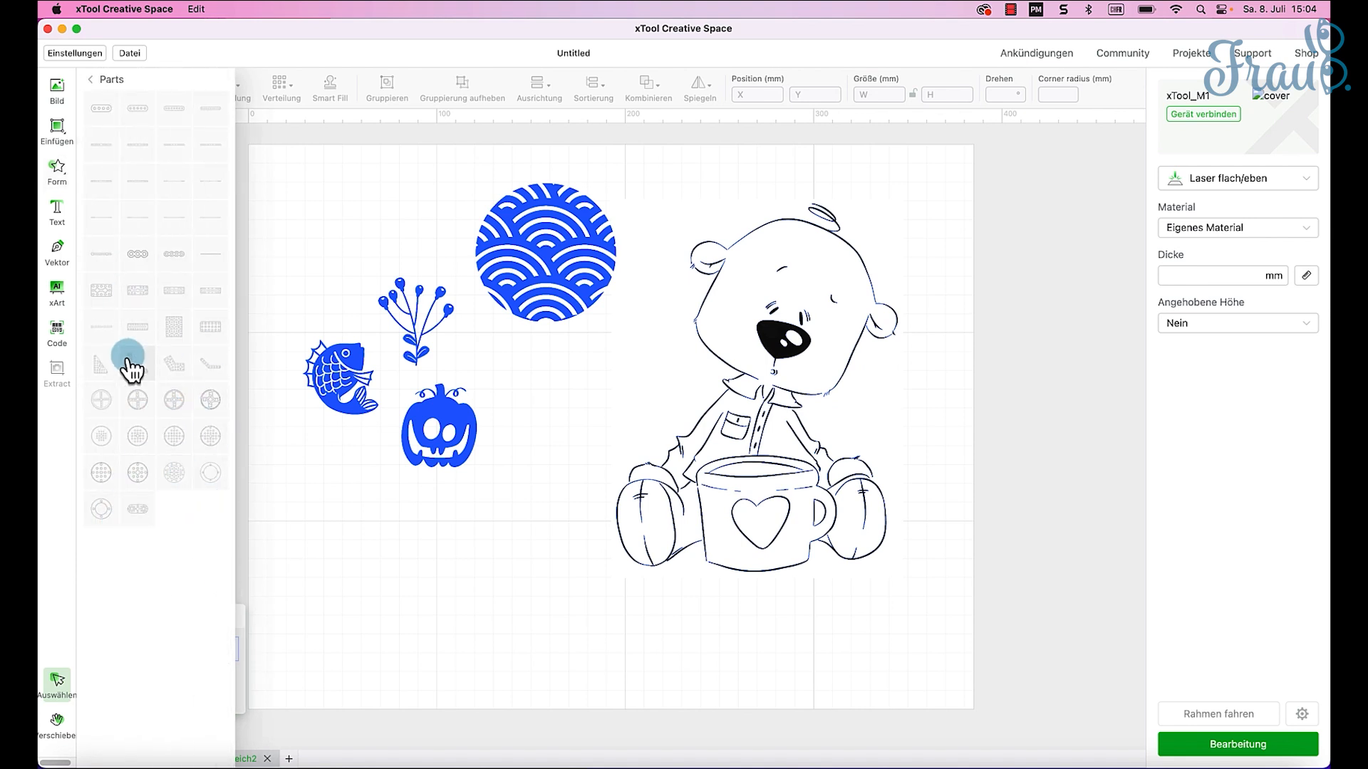
{"action": "left_click", "coordinate": [92, 79]}
{"action": "left_click", "coordinate": [204, 564]}
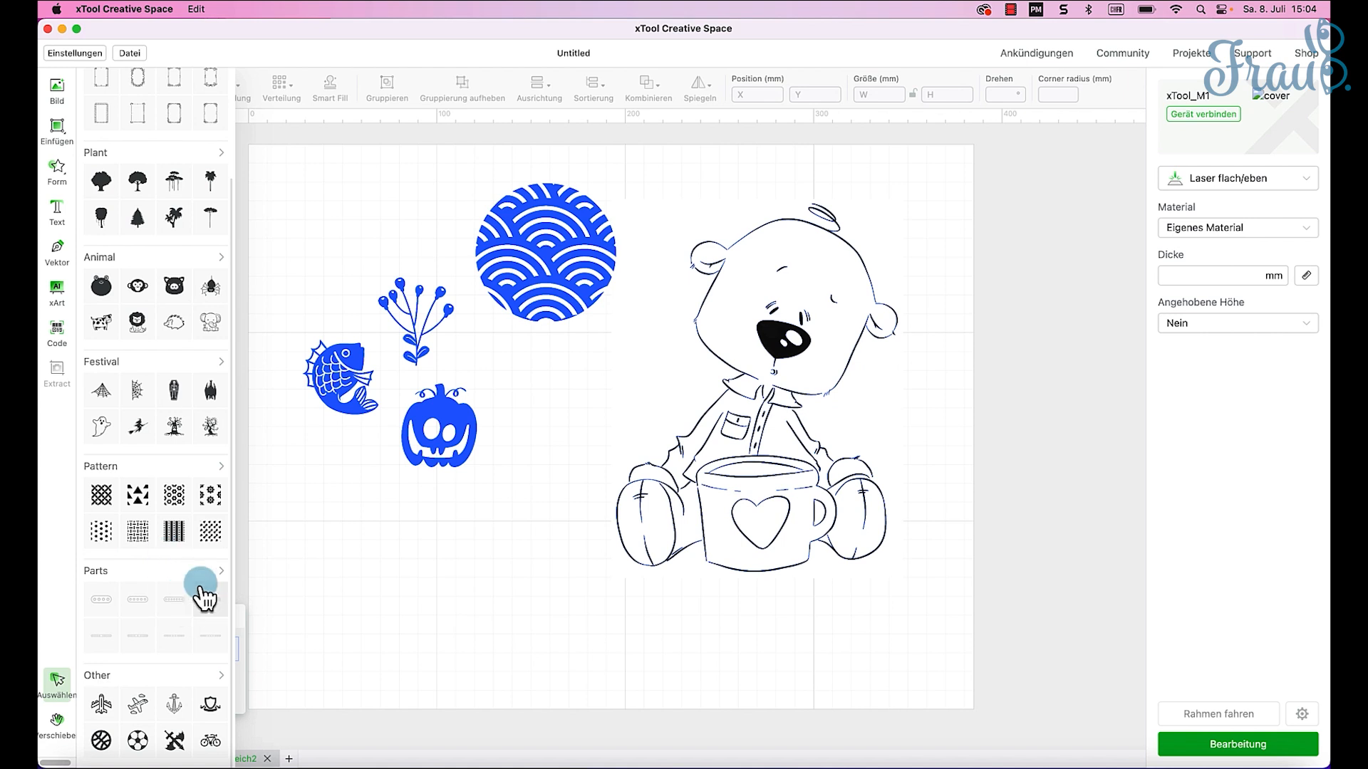
Step: Insert the bicycle from the Other shapes and place it below the pumpkin at about X 43, Y 188 mm
{"action": "left_click", "coordinate": [216, 677]}
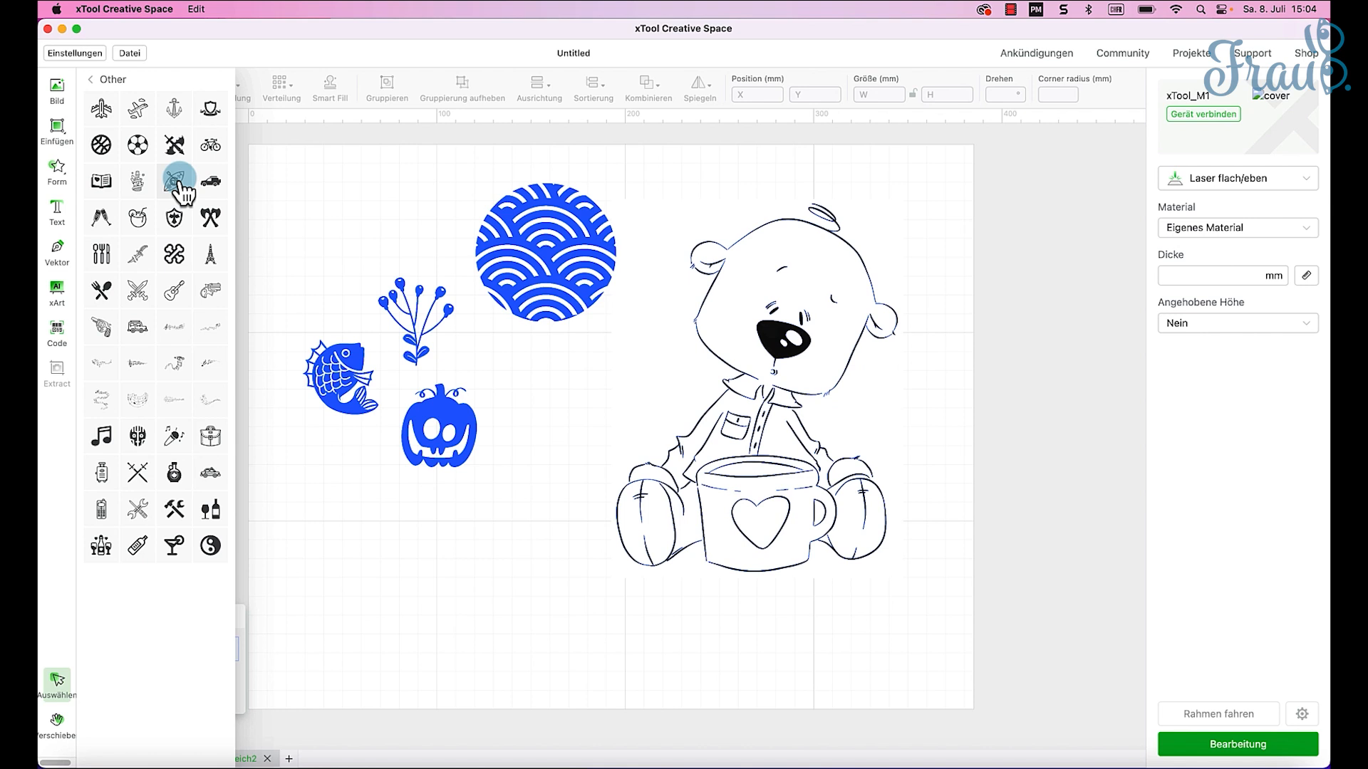
{"action": "left_click", "coordinate": [210, 144]}
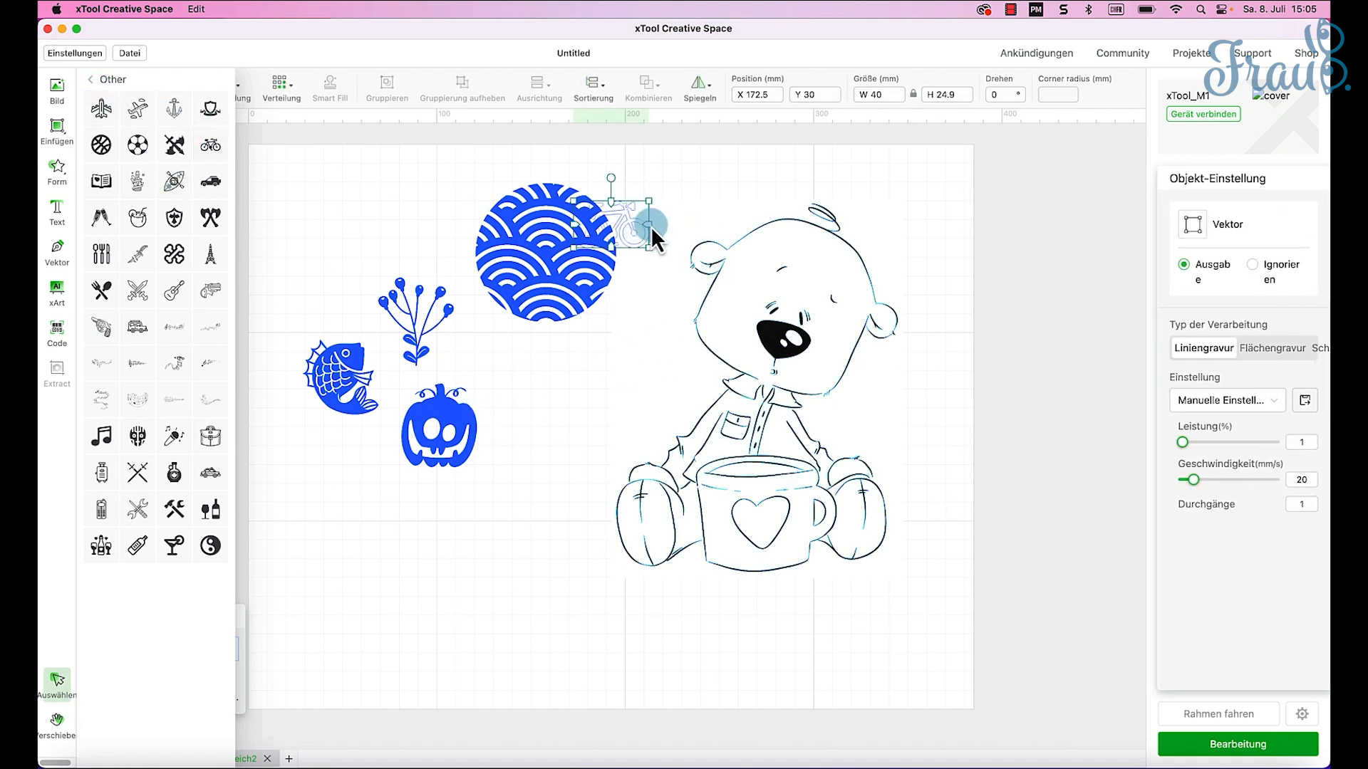
{"action": "left_click", "coordinate": [522, 463]}
{"action": "left_click_drag", "start_coordinate": [632, 233], "coordinate": [374, 527]}
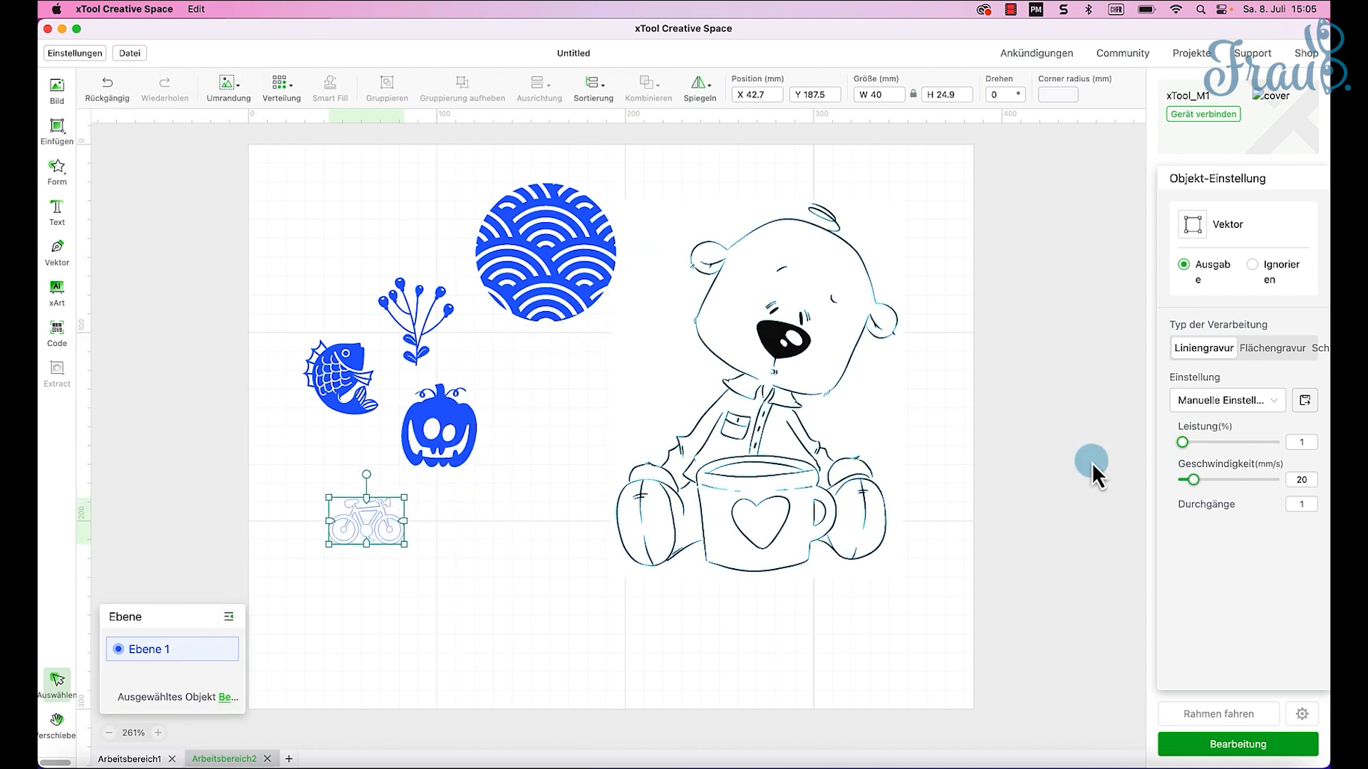
Step: Set the bicycle to Flächengravur and enlarge it proportionally to nearly three times its size
{"action": "left_click", "coordinate": [1285, 349]}
{"action": "left_click", "coordinate": [432, 625]}
{"action": "left_click", "coordinate": [403, 540]}
{"action": "left_click_drag", "start_coordinate": [404, 545], "coordinate": [540, 633]}
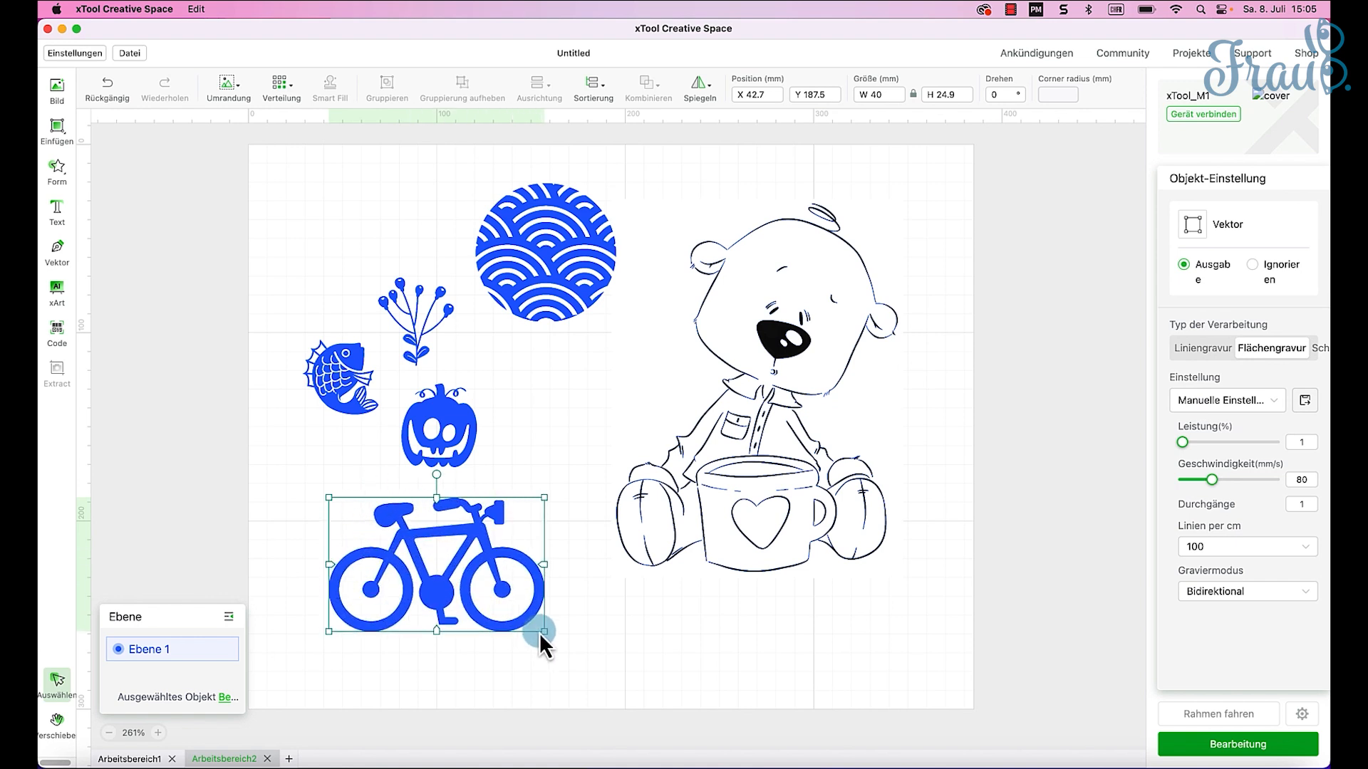
{"action": "left_click", "coordinate": [614, 630]}
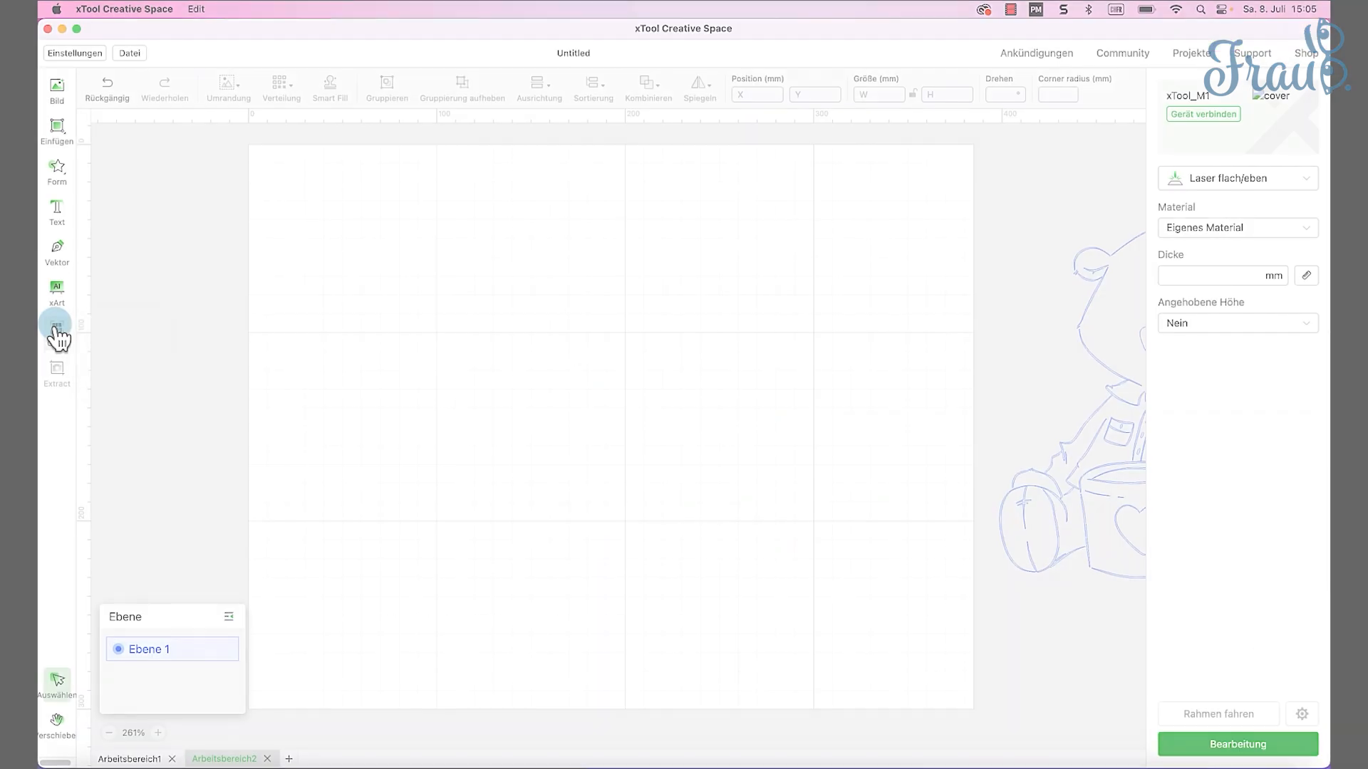
{"action": "left_click", "coordinate": [57, 329]}
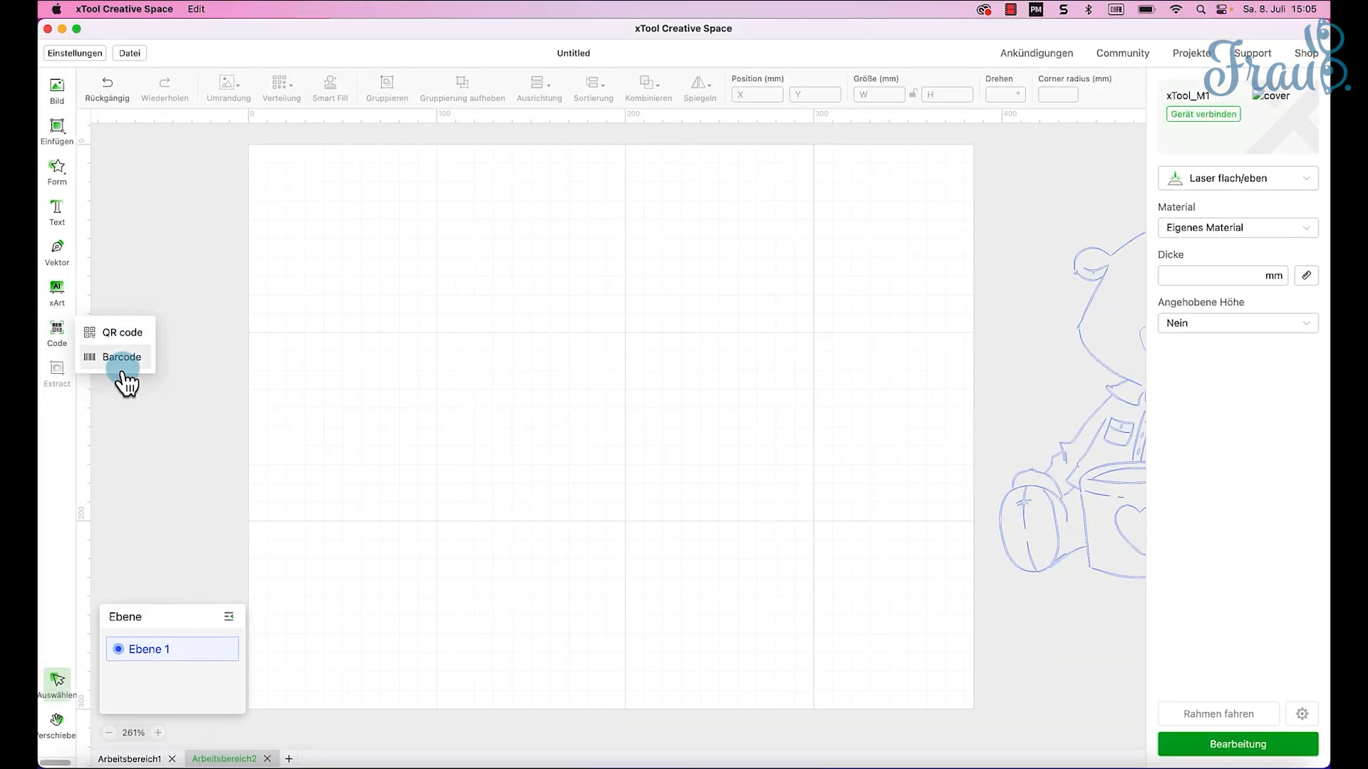
{"action": "left_click", "coordinate": [136, 338]}
{"action": "left_click", "coordinate": [632, 335]}
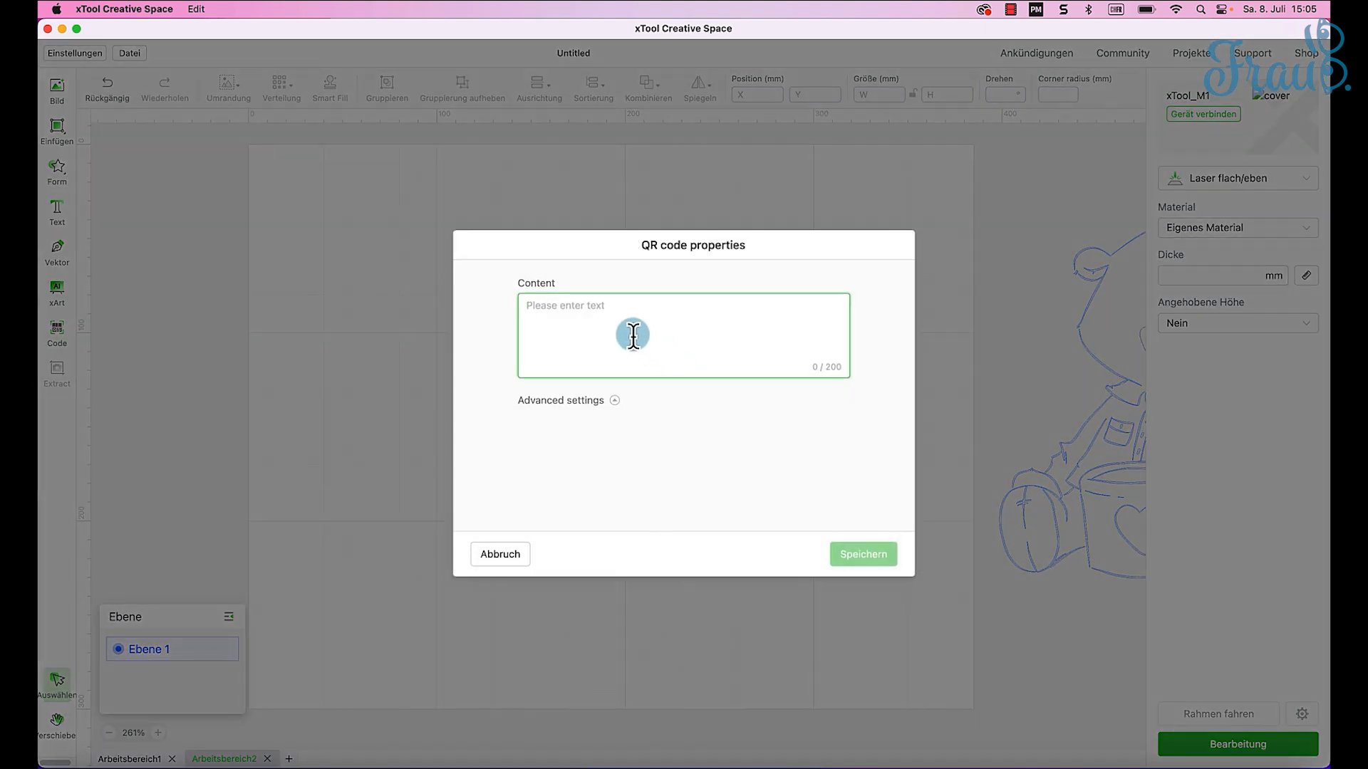
{"action": "type", "text": "www.fraub.ch"}
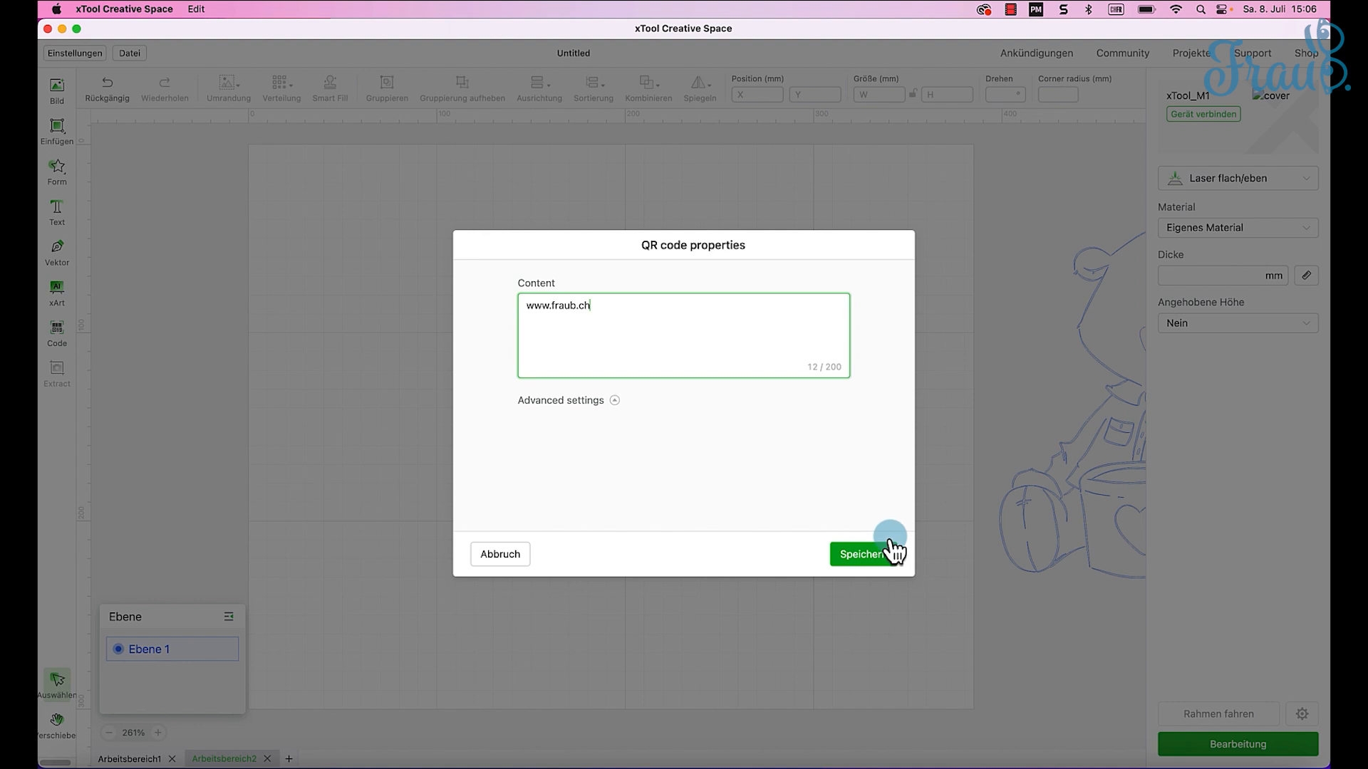
Step: Check the QR code's advanced fault tolerance options, keep 15%, and save the code onto the canvas
{"action": "left_click", "coordinate": [644, 430]}
{"action": "left_click", "coordinate": [614, 400]}
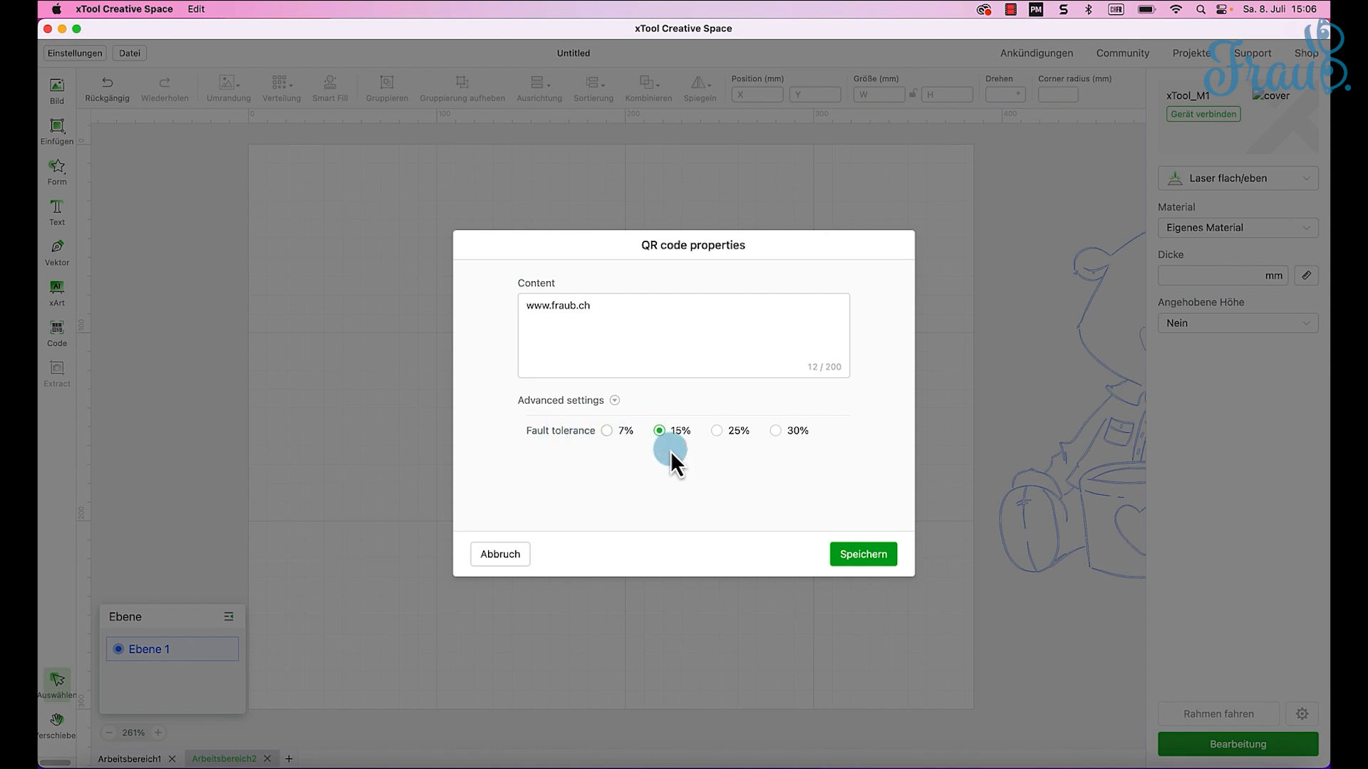
{"action": "left_click", "coordinate": [615, 400]}
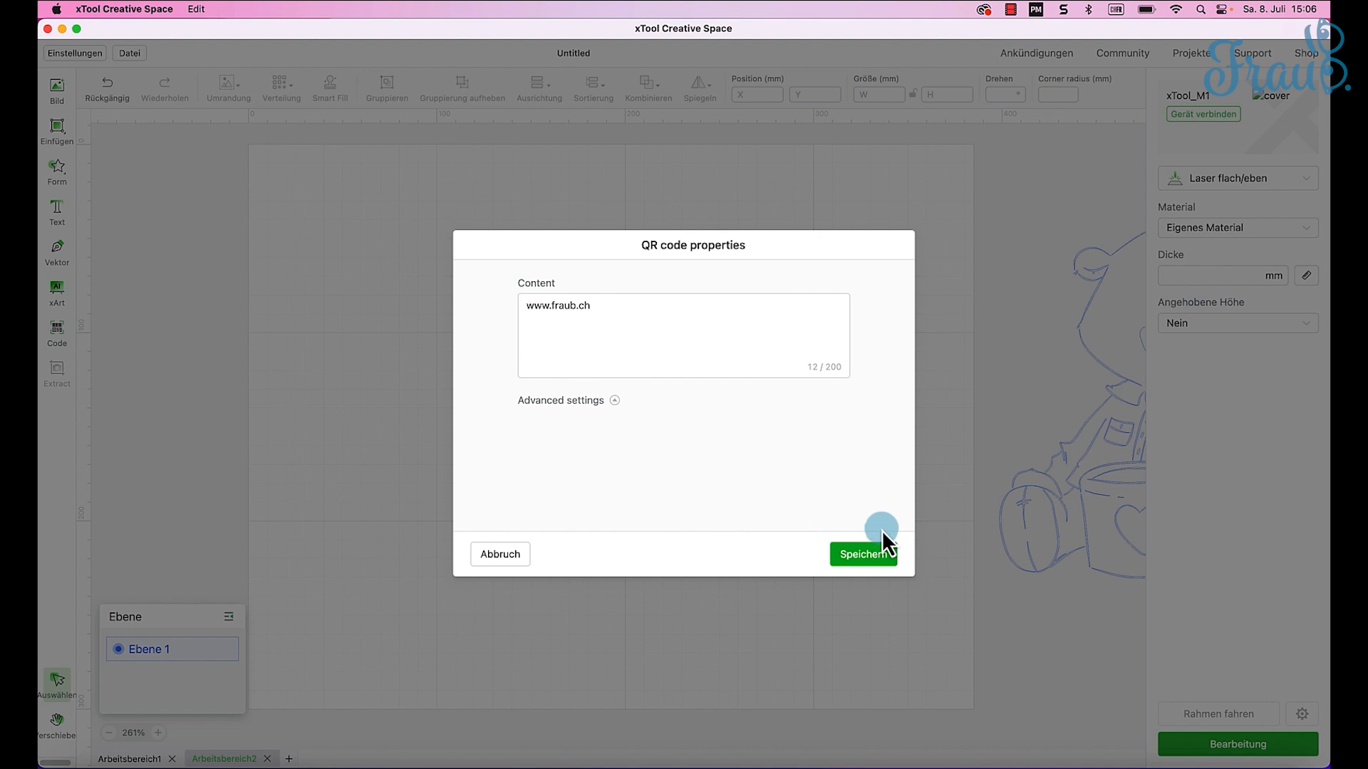
{"action": "left_click", "coordinate": [881, 555]}
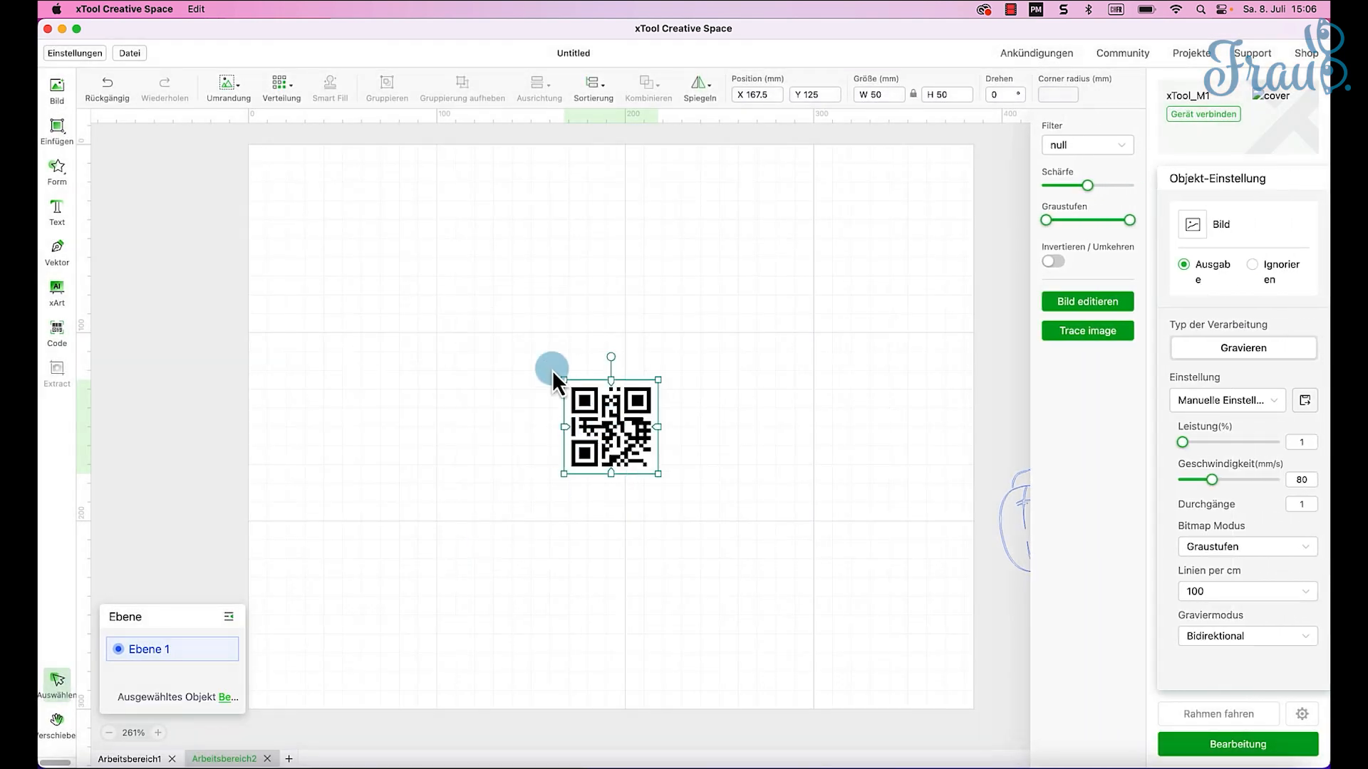
{"action": "left_click_drag", "start_coordinate": [546, 370], "coordinate": [385, 290]}
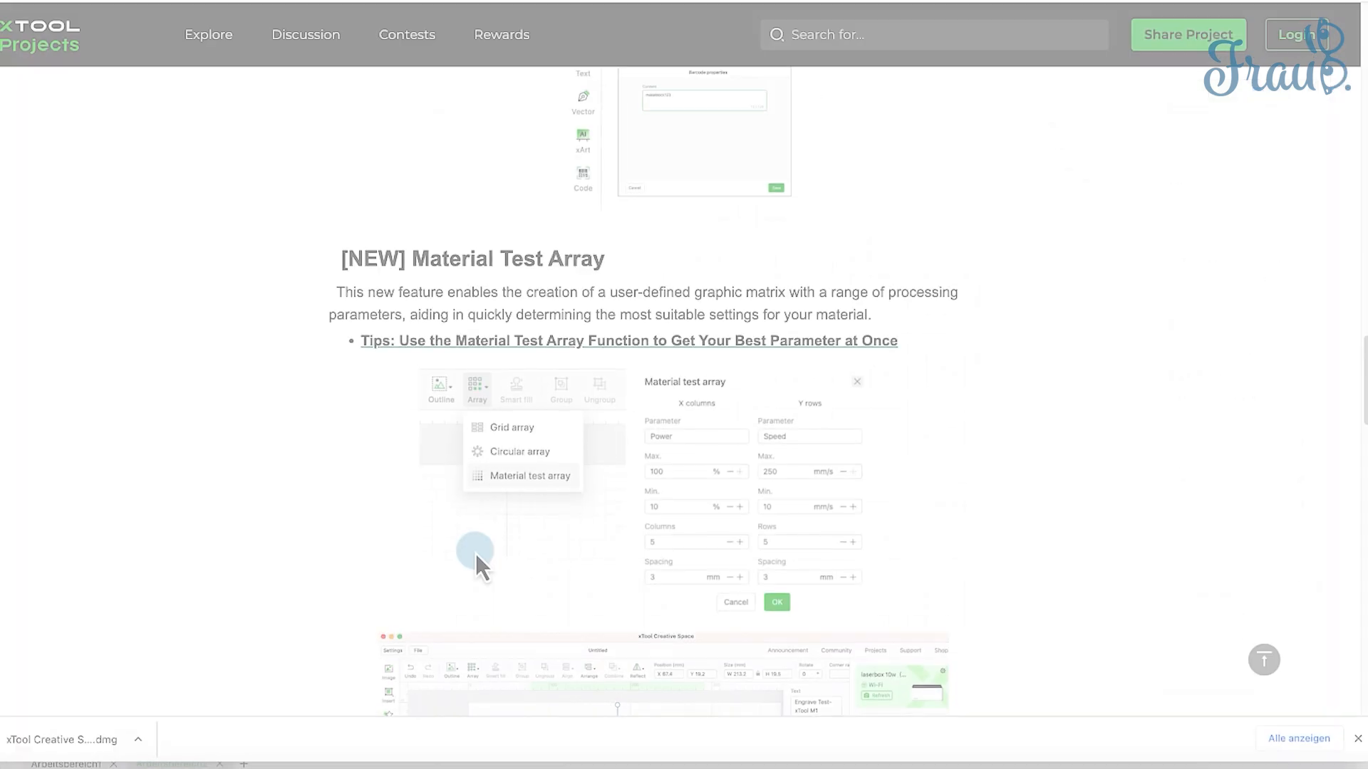
Step: Read the Material Test Array and P2 Conveyor Feeder sections of the release notes on the xTool Projects page
{"action": "scroll", "coordinate": [506, 476], "scroll_direction": "down", "scroll_amount": 13}
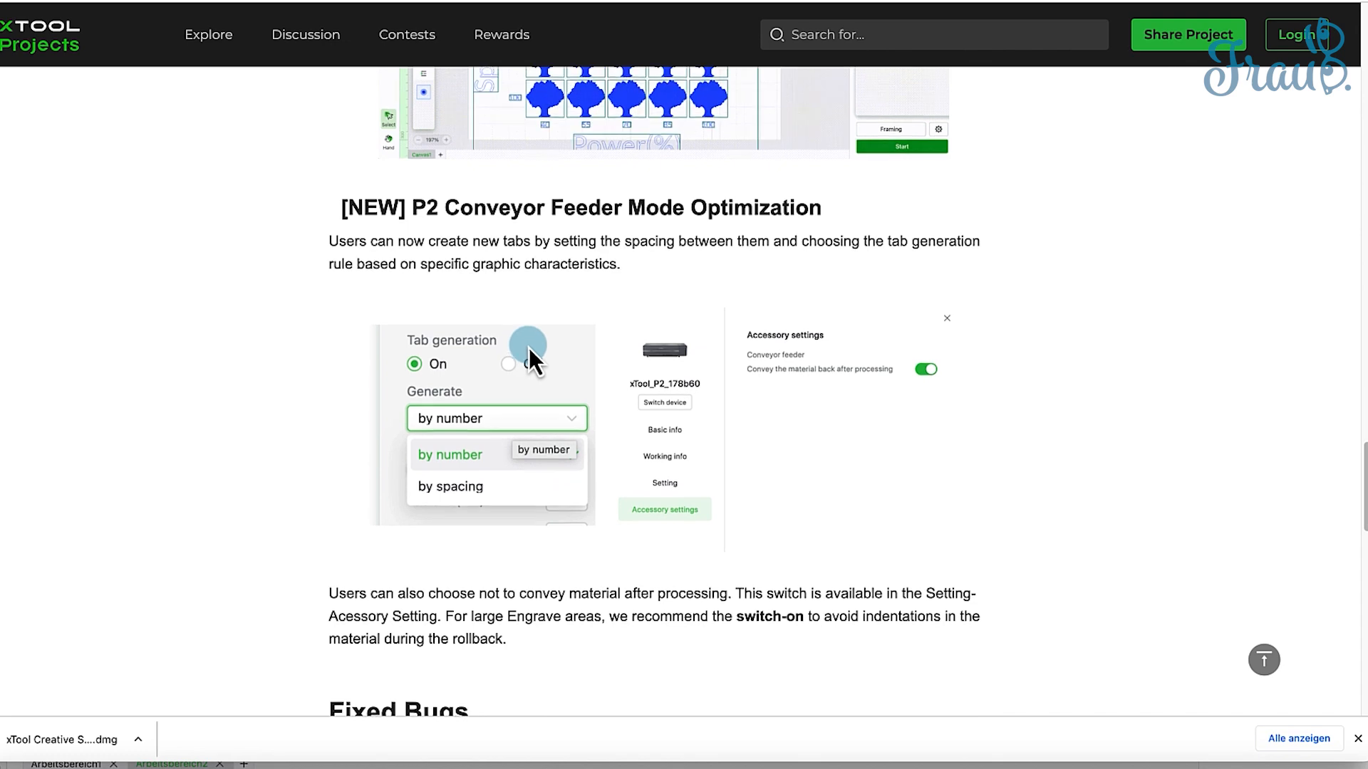
{"action": "scroll", "coordinate": [528, 349], "scroll_direction": "up", "scroll_amount": 4}
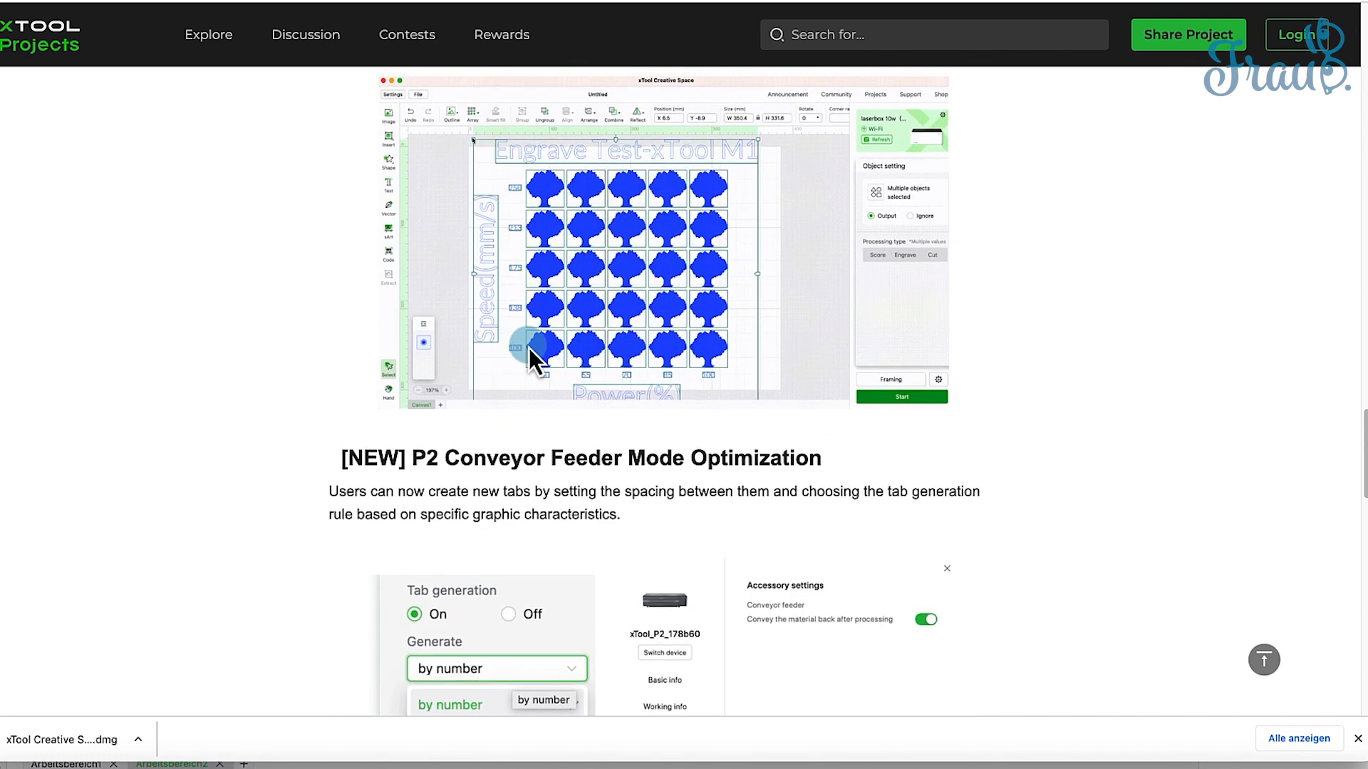
{"action": "scroll", "coordinate": [529, 347], "scroll_direction": "up", "scroll_amount": 3}
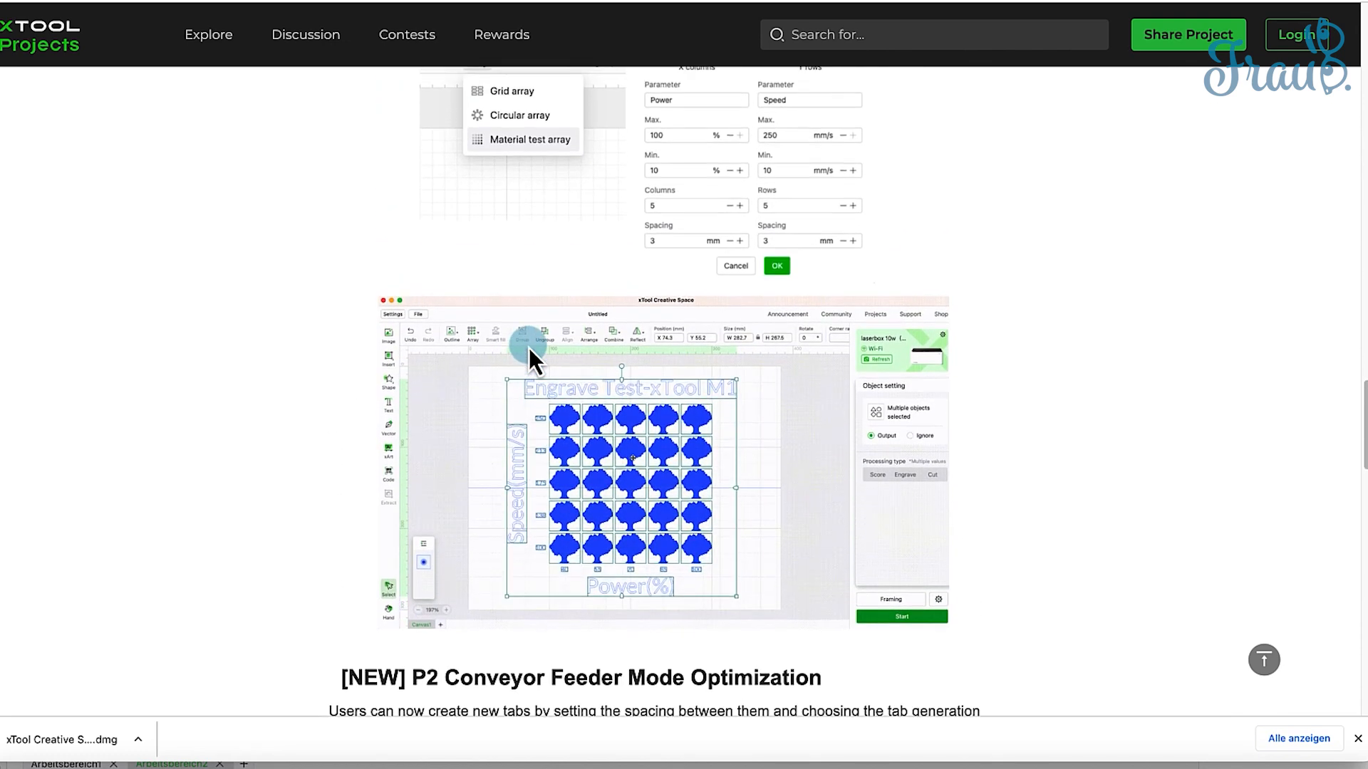
{"action": "scroll", "coordinate": [528, 348], "scroll_direction": "up", "scroll_amount": 2}
{"action": "scroll", "coordinate": [529, 348], "scroll_direction": "up", "scroll_amount": 1}
{"action": "scroll", "coordinate": [529, 348], "scroll_direction": "up", "scroll_amount": 1}
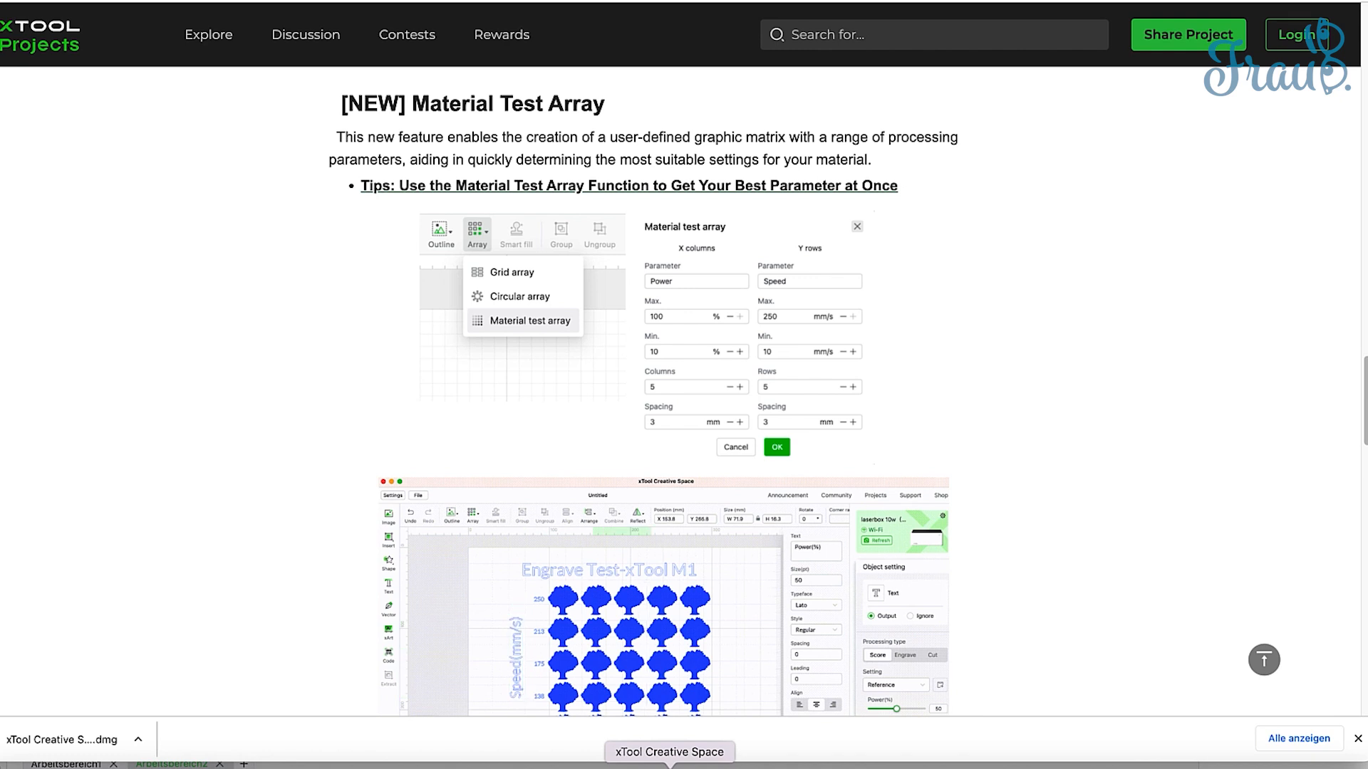
Step: Switch to xTool Creative Space and draw a small rectangle about 11 mm high in the upper-left area of the work surface
{"action": "left_click", "coordinate": [670, 766]}
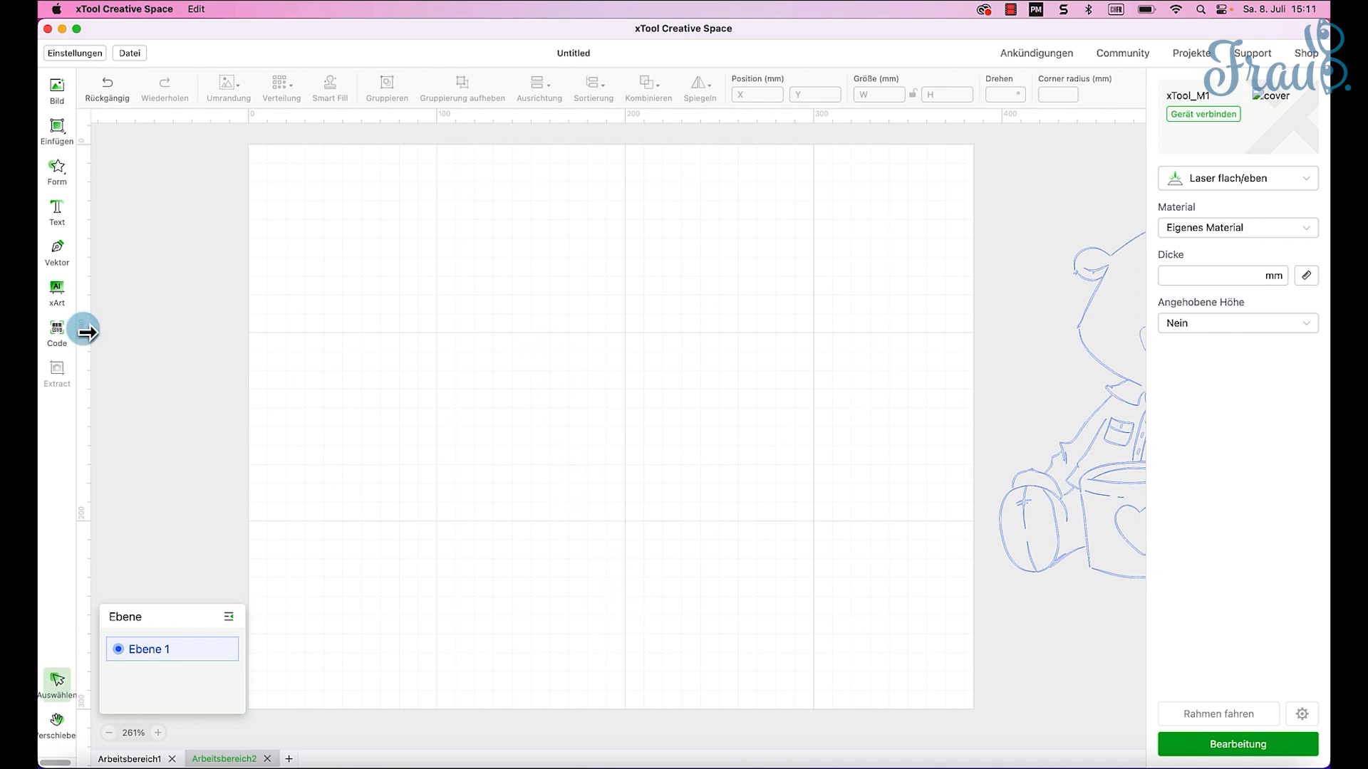
{"action": "left_click", "coordinate": [62, 169]}
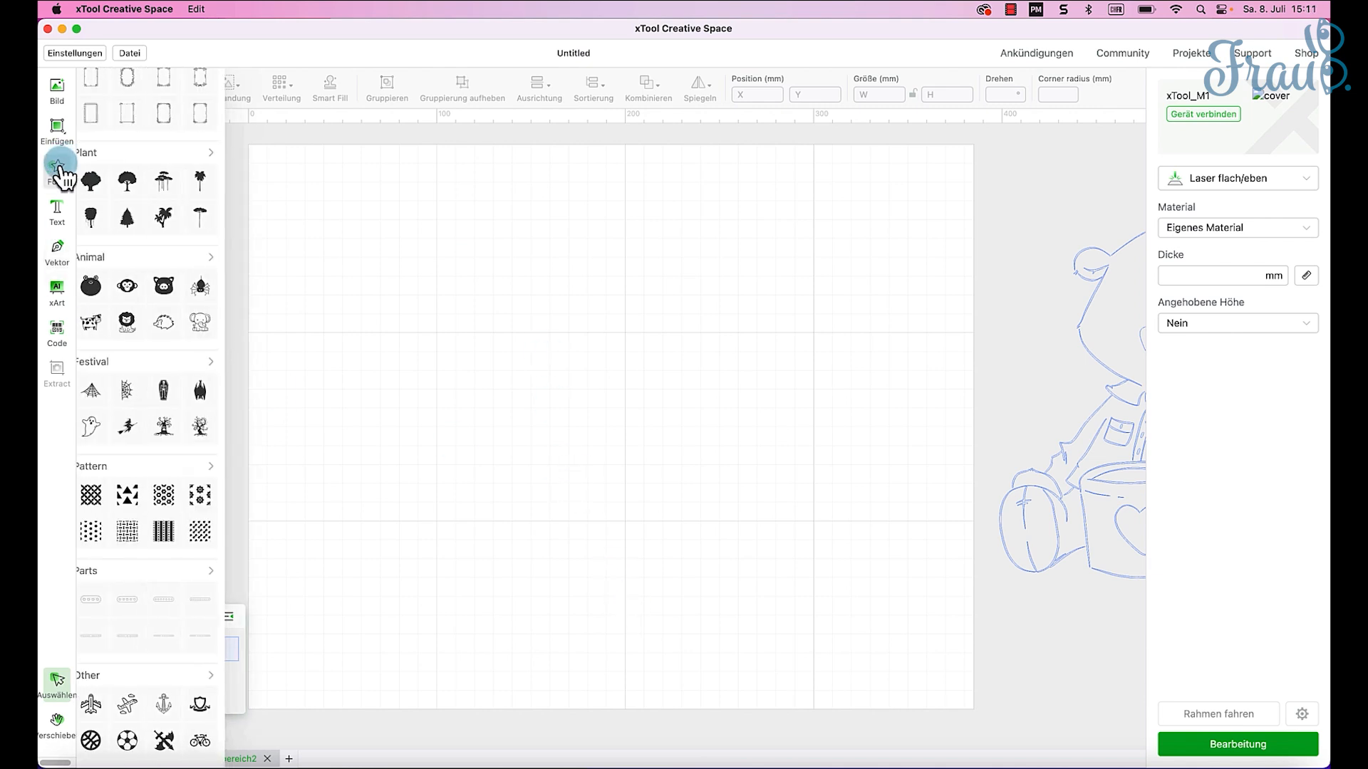
{"action": "left_click", "coordinate": [137, 394]}
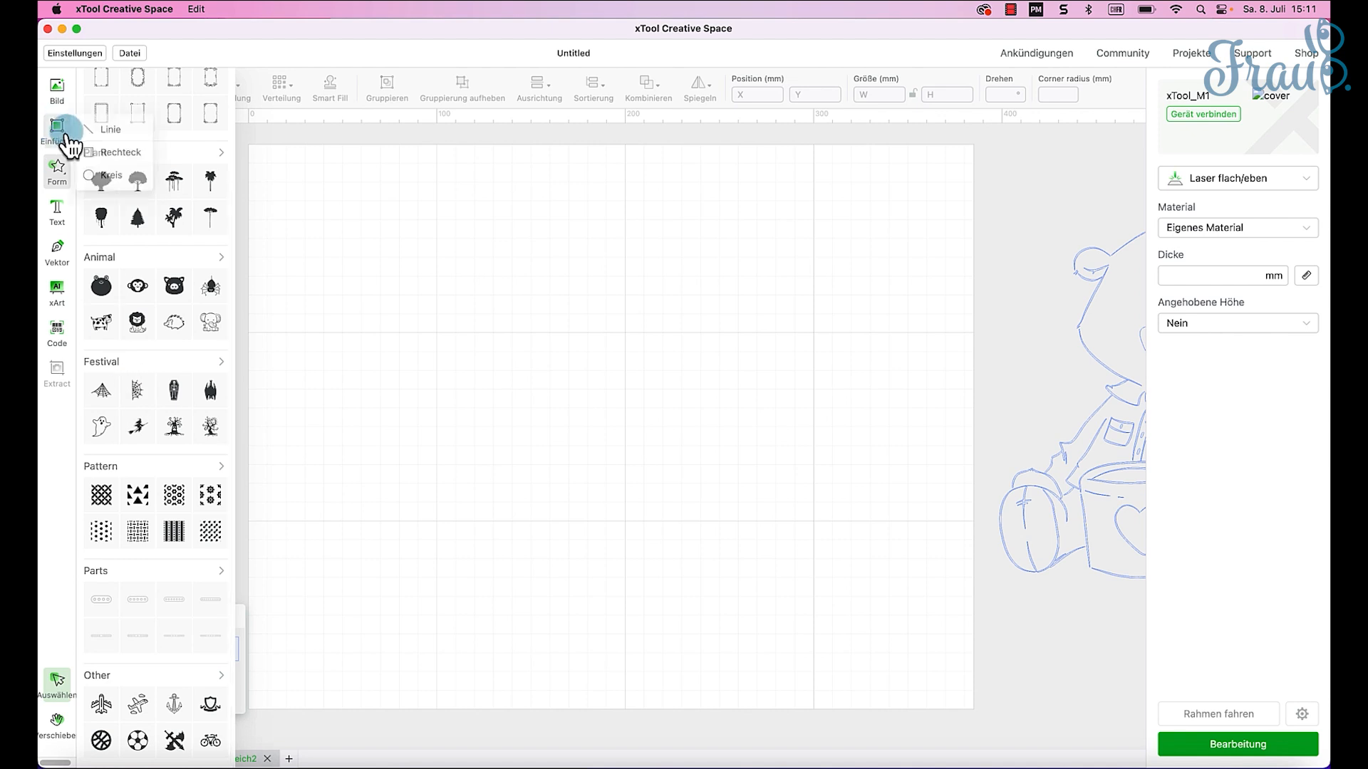
{"action": "left_click", "coordinate": [53, 100]}
{"action": "left_click", "coordinate": [60, 127]}
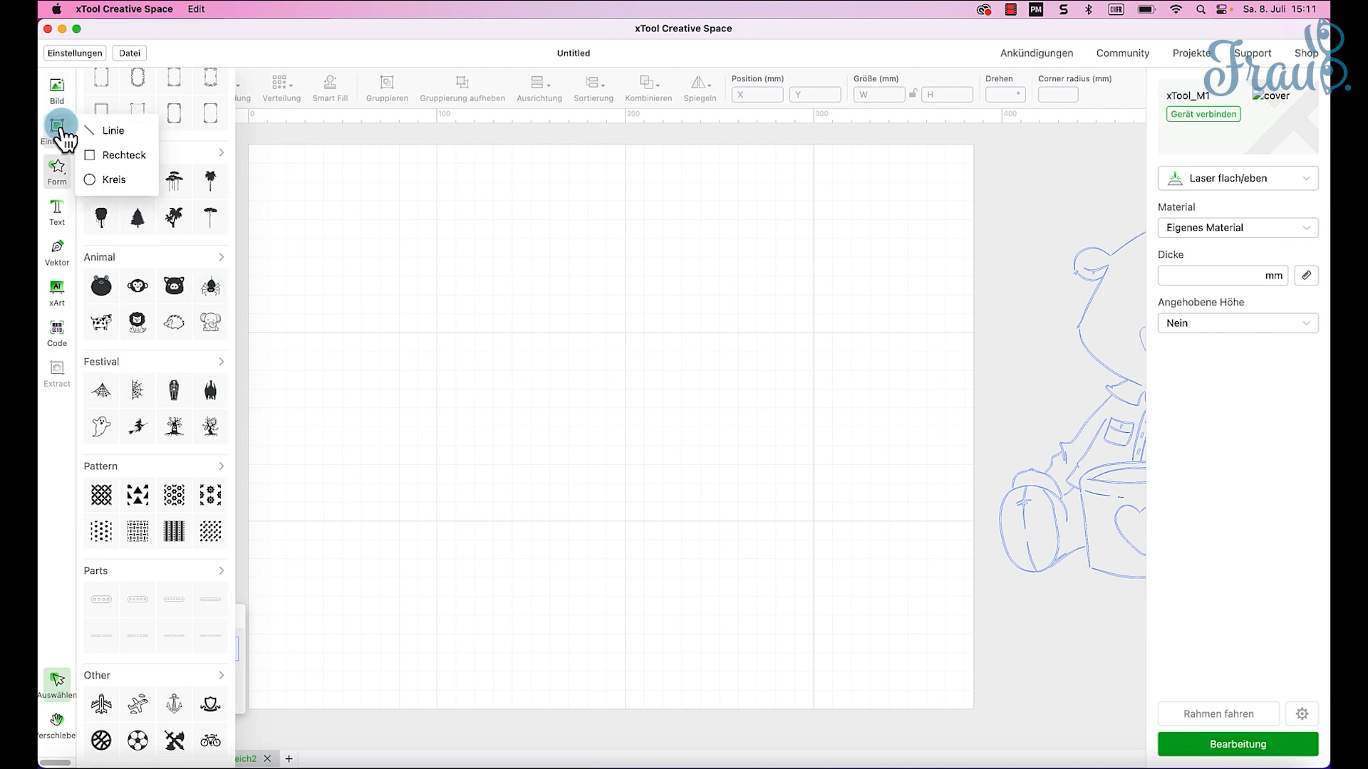
{"action": "left_click", "coordinate": [111, 156]}
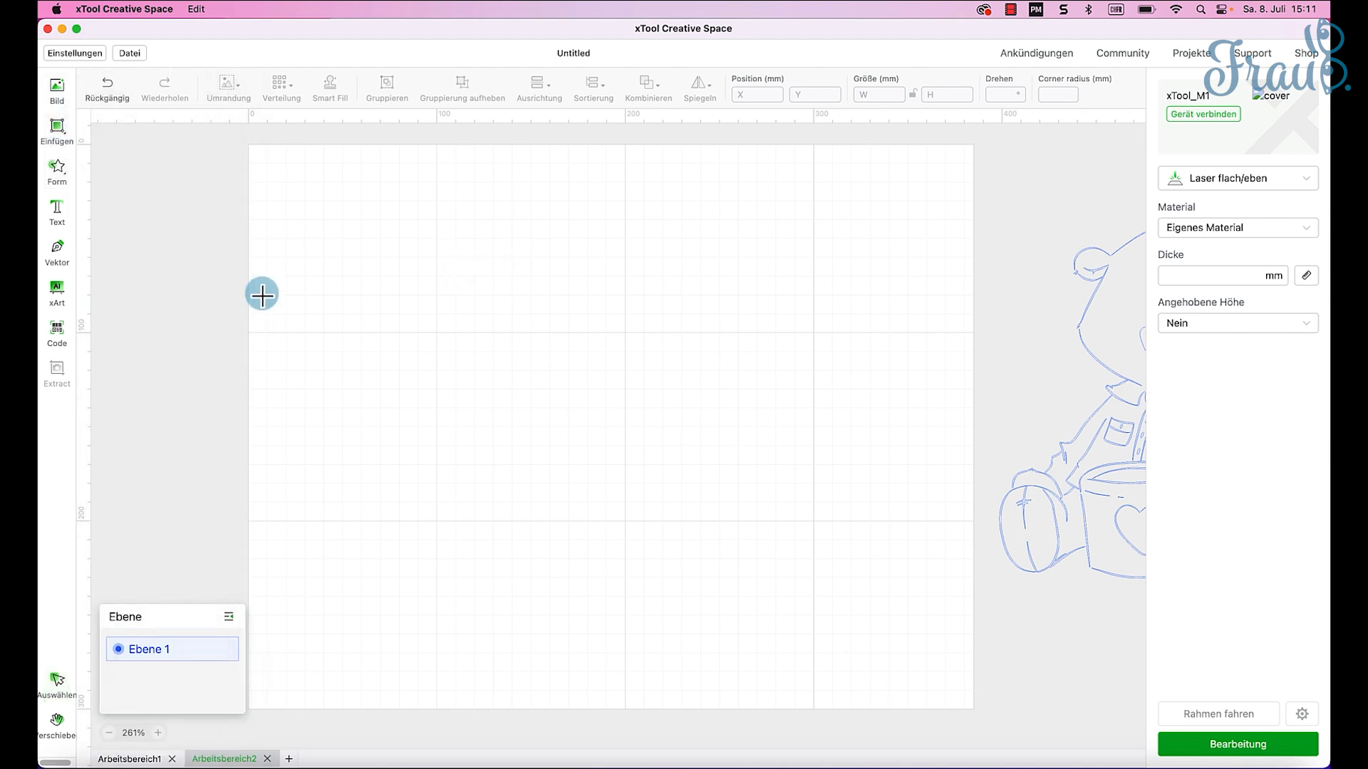
{"action": "left_click_drag", "start_coordinate": [349, 236], "coordinate": [371, 258]}
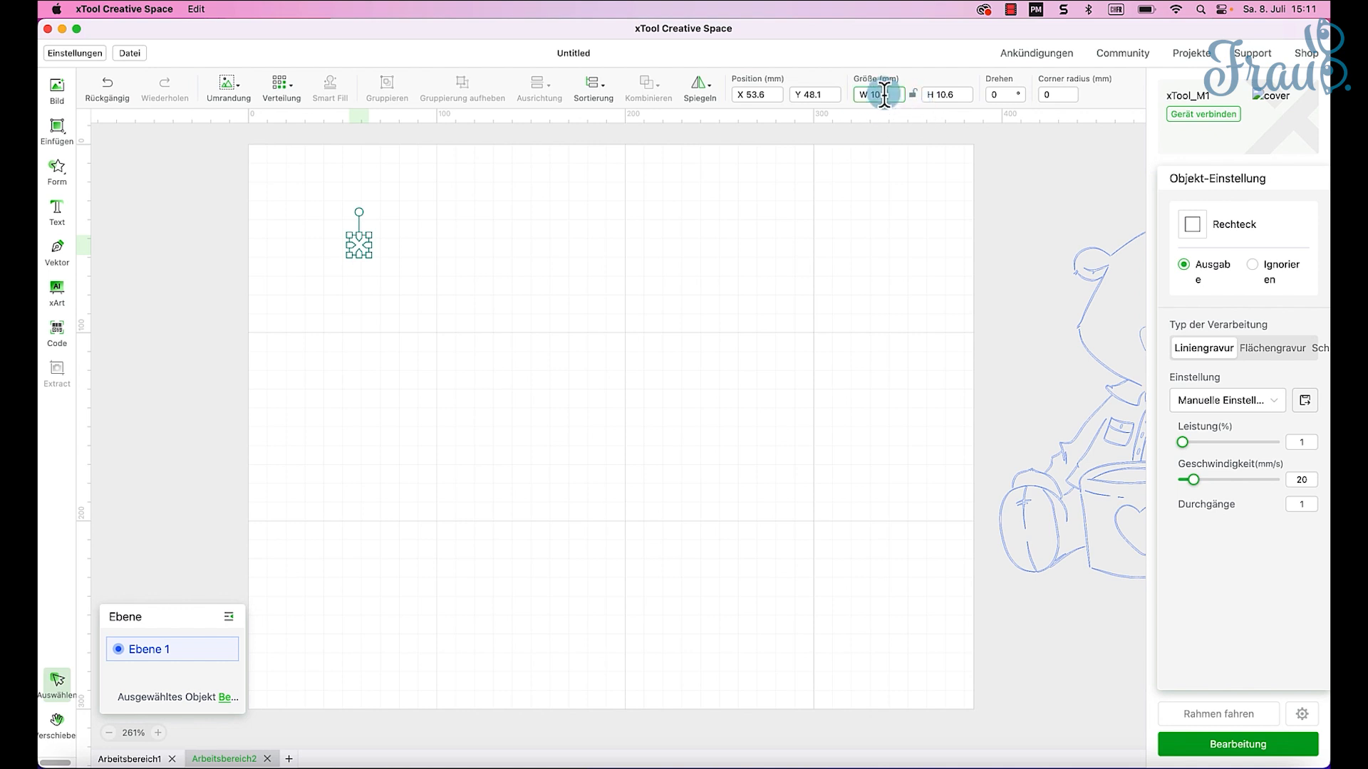
Step: Set the rectangle's size to 10 × 10 mm
{"action": "left_click", "coordinate": [688, 84]}
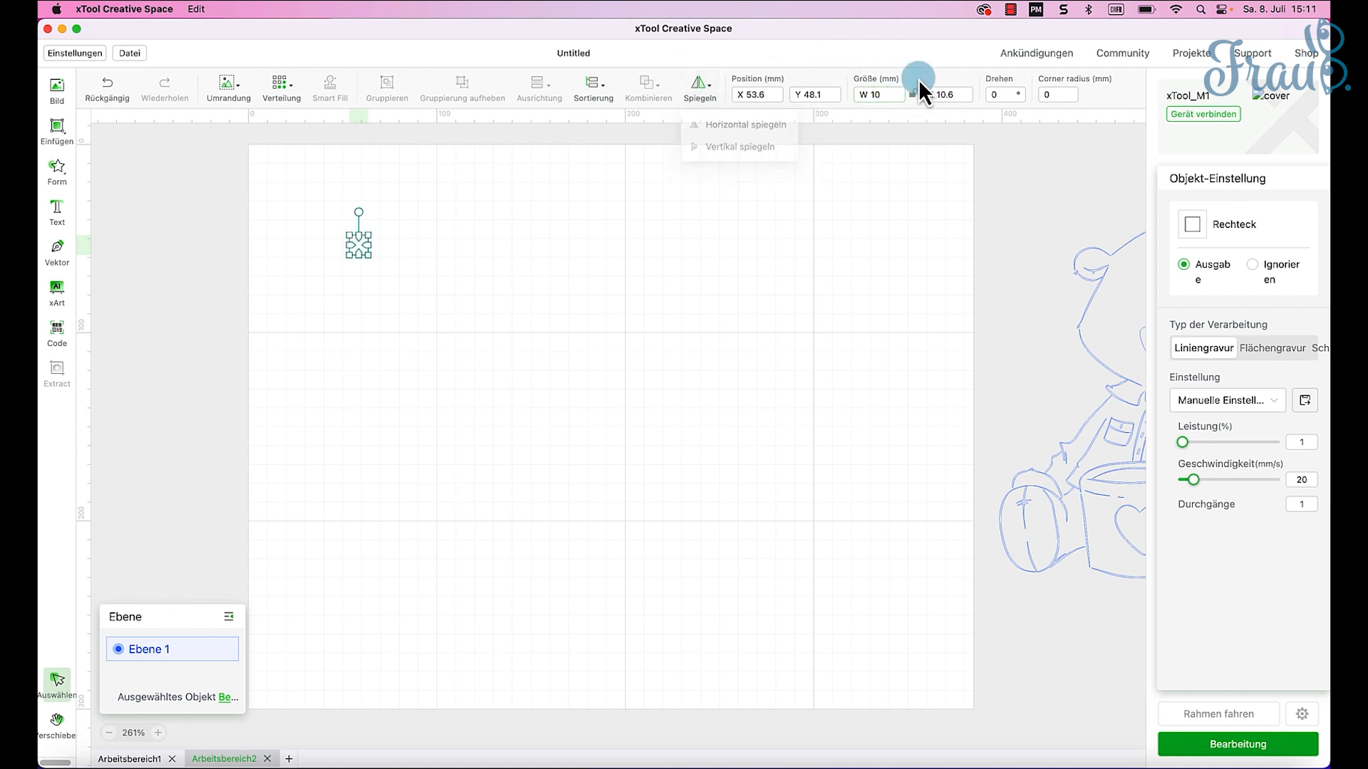
{"action": "left_click", "coordinate": [950, 96]}
{"action": "type", "text": "10"}
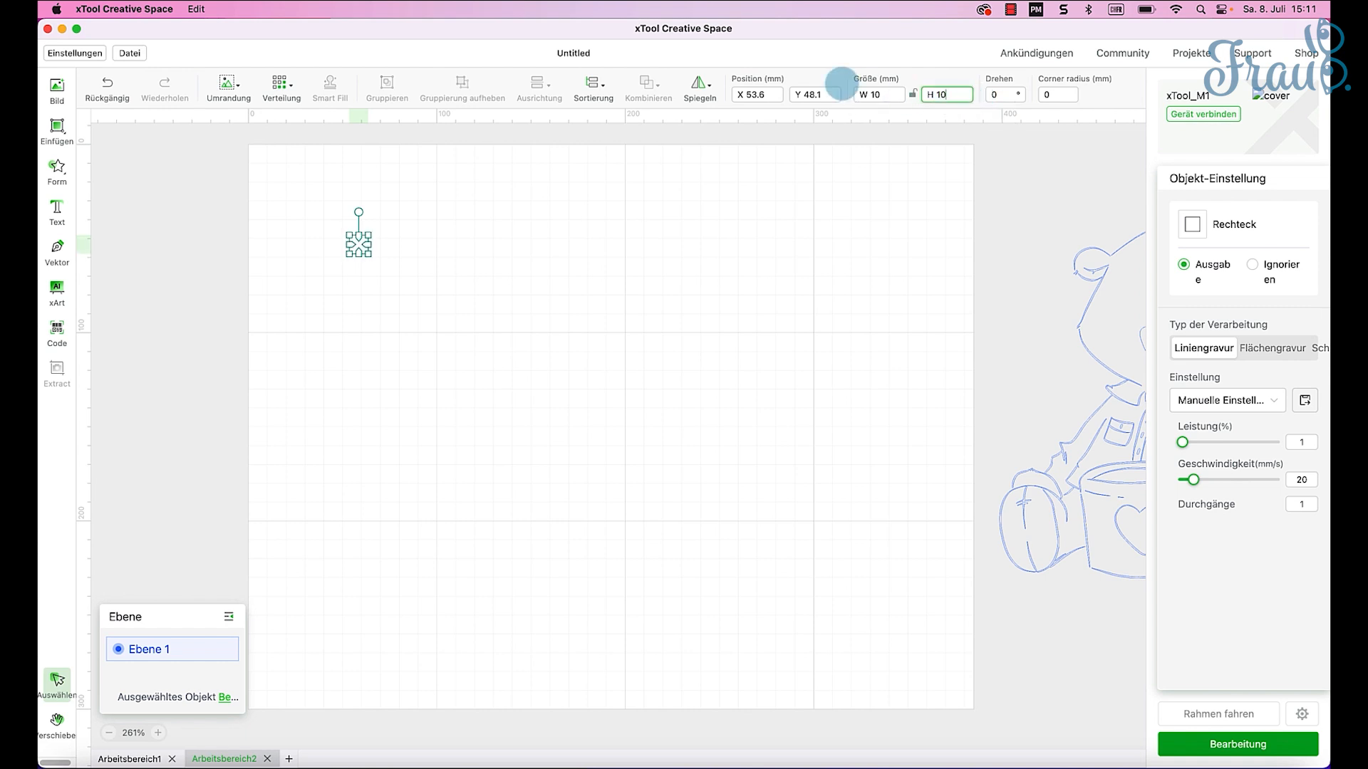
{"action": "key", "text": "Tab"}
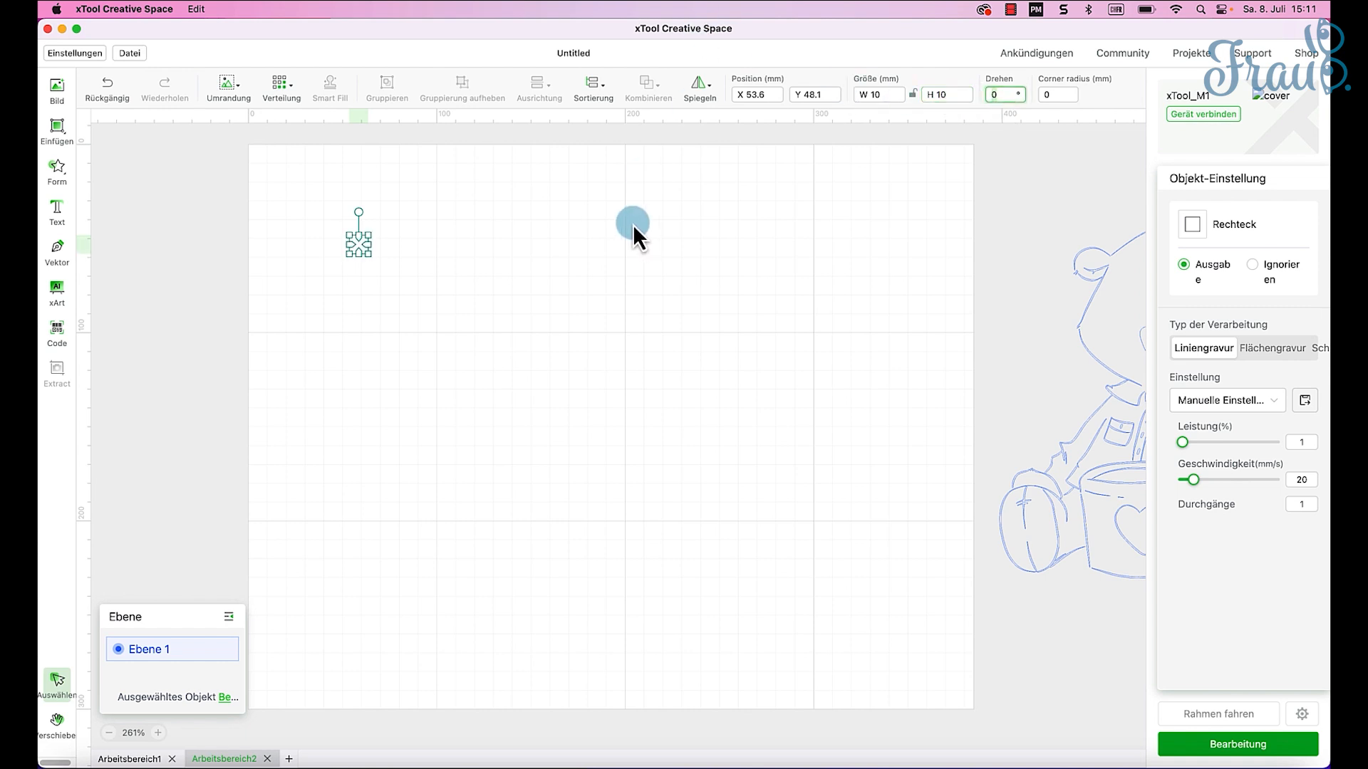
Step: Start a material test array from the square and set its minimum Leistung to 70%
{"action": "left_click", "coordinate": [301, 89]}
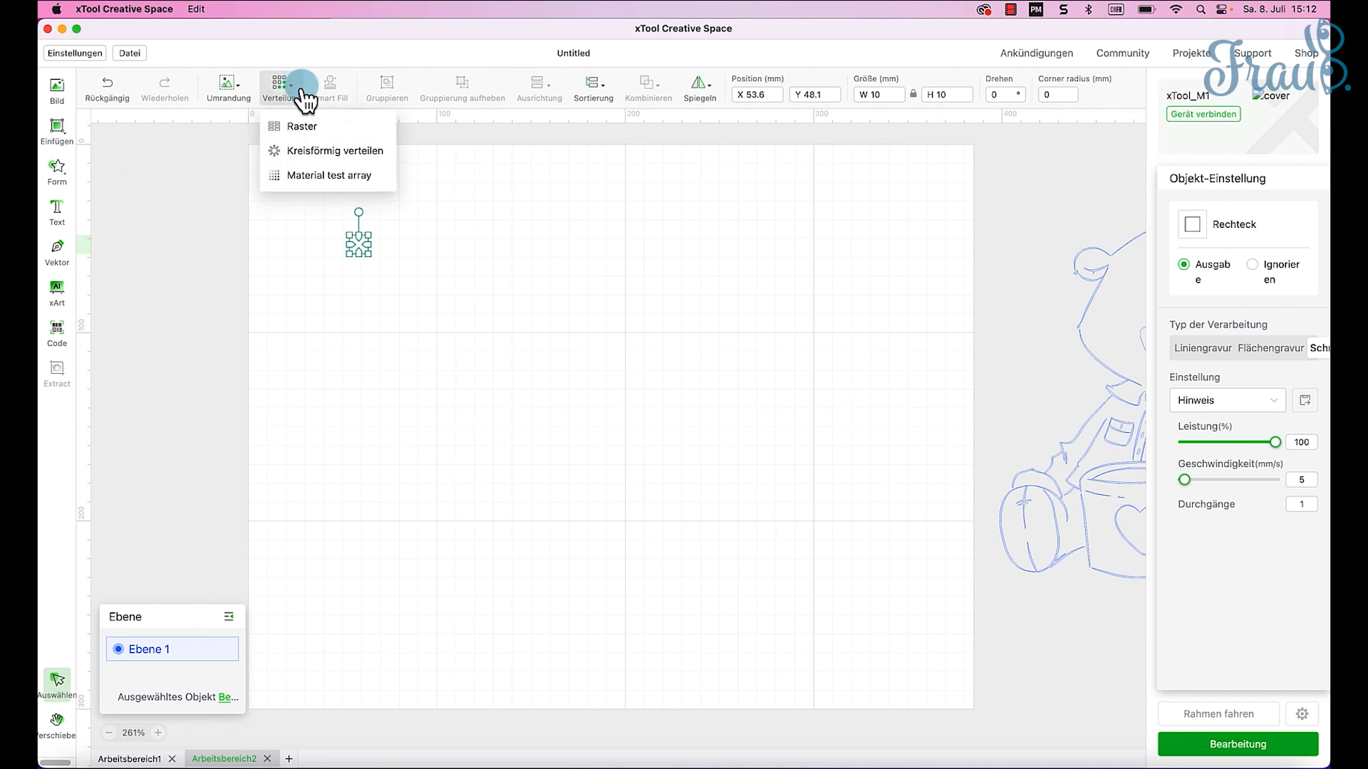
{"action": "left_click", "coordinate": [345, 190]}
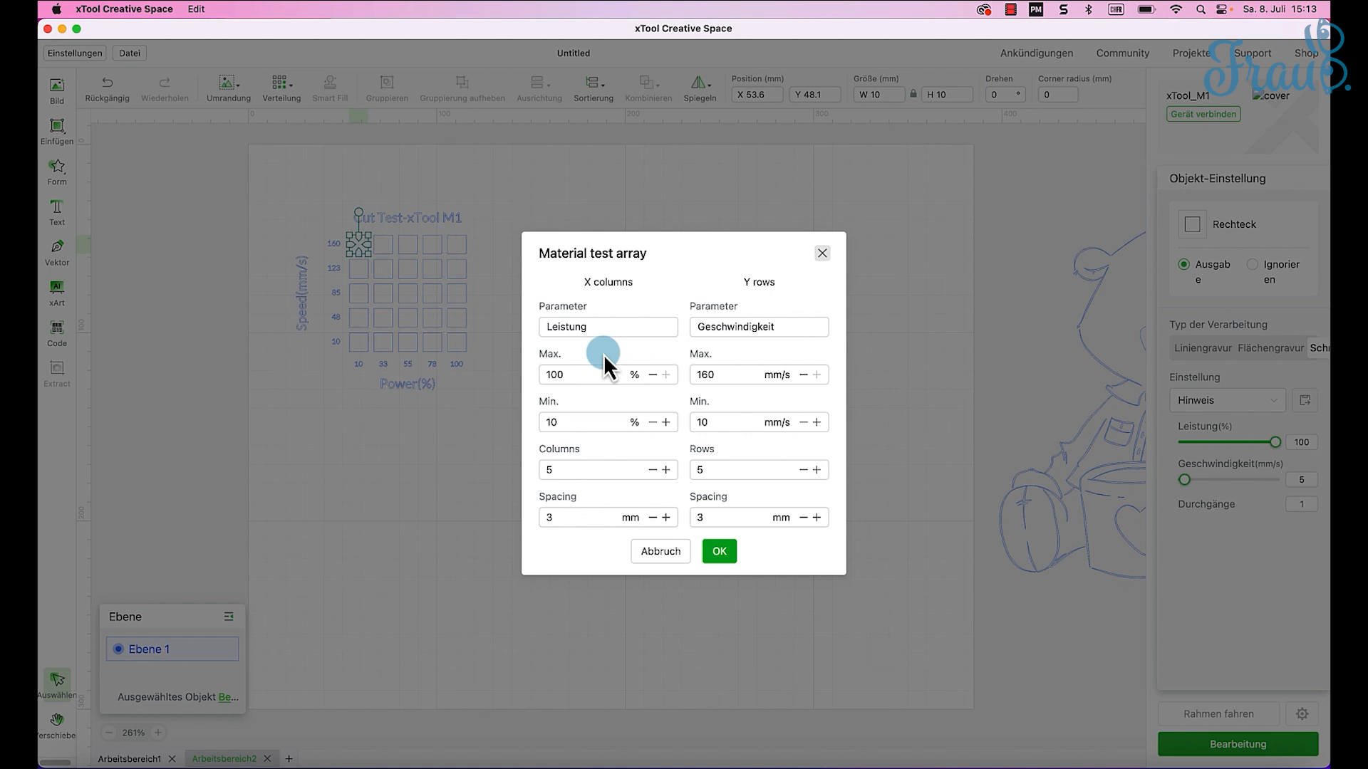
{"action": "left_click", "coordinate": [580, 425]}
{"action": "left_click", "coordinate": [593, 368]}
{"action": "left_click", "coordinate": [568, 421]}
{"action": "left_click", "coordinate": [528, 425]}
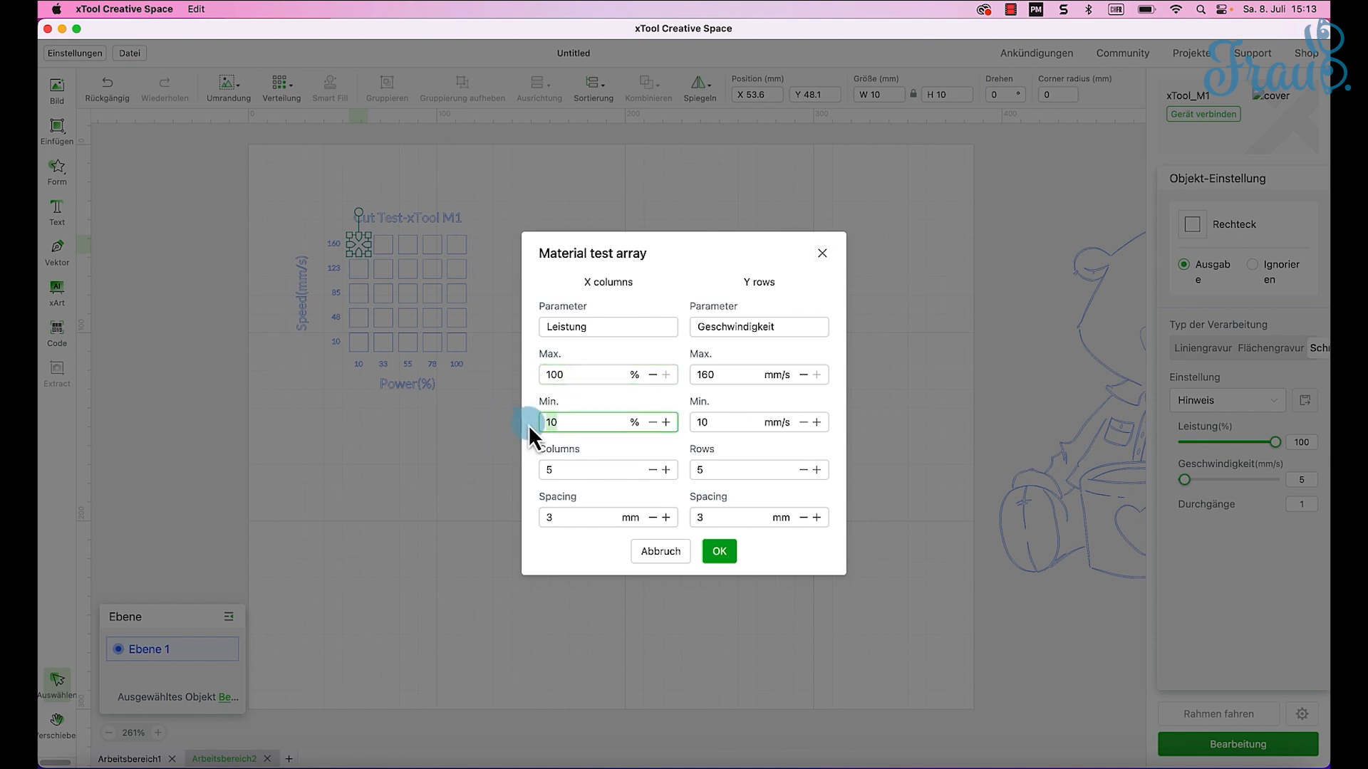
{"action": "type", "text": "70"}
{"action": "key", "text": "Tab"}
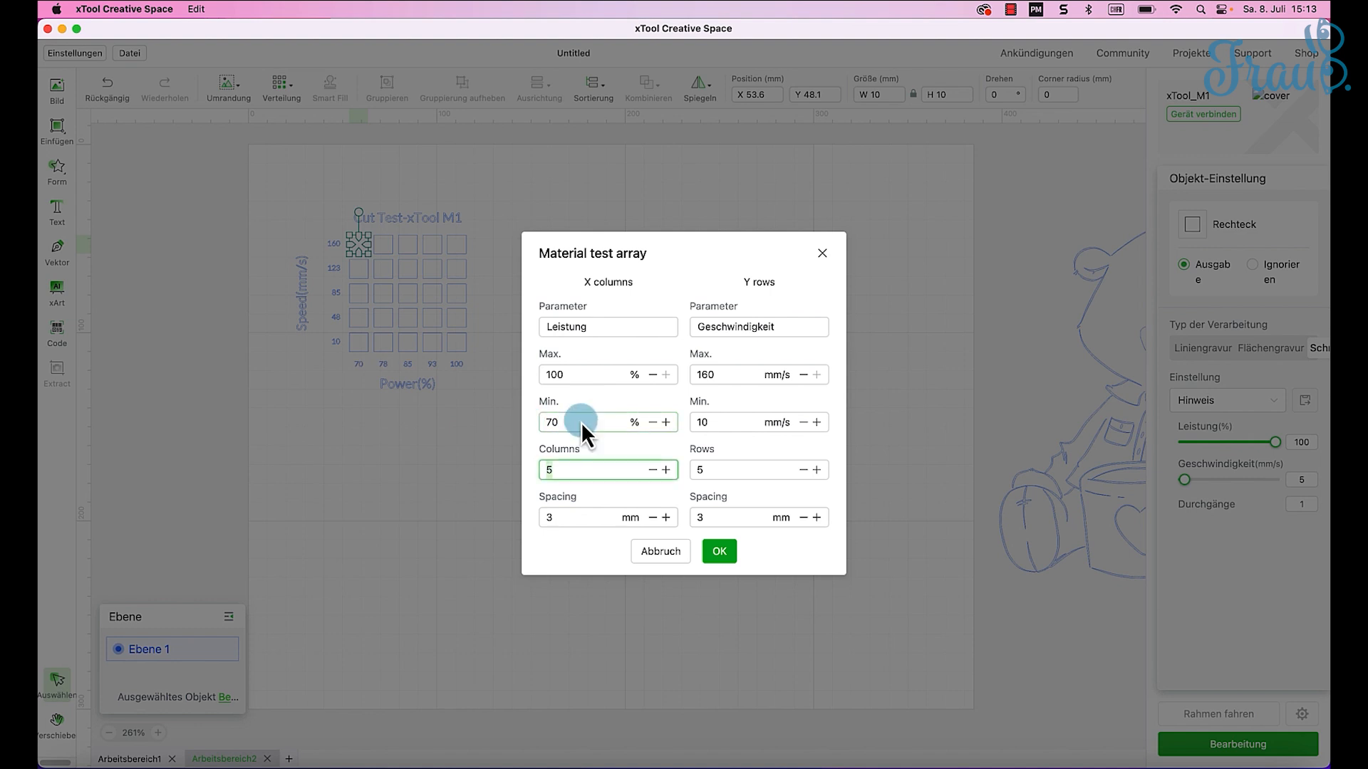
Step: Try the test array with 6 columns and return it to 5
{"action": "left_click", "coordinate": [603, 374]}
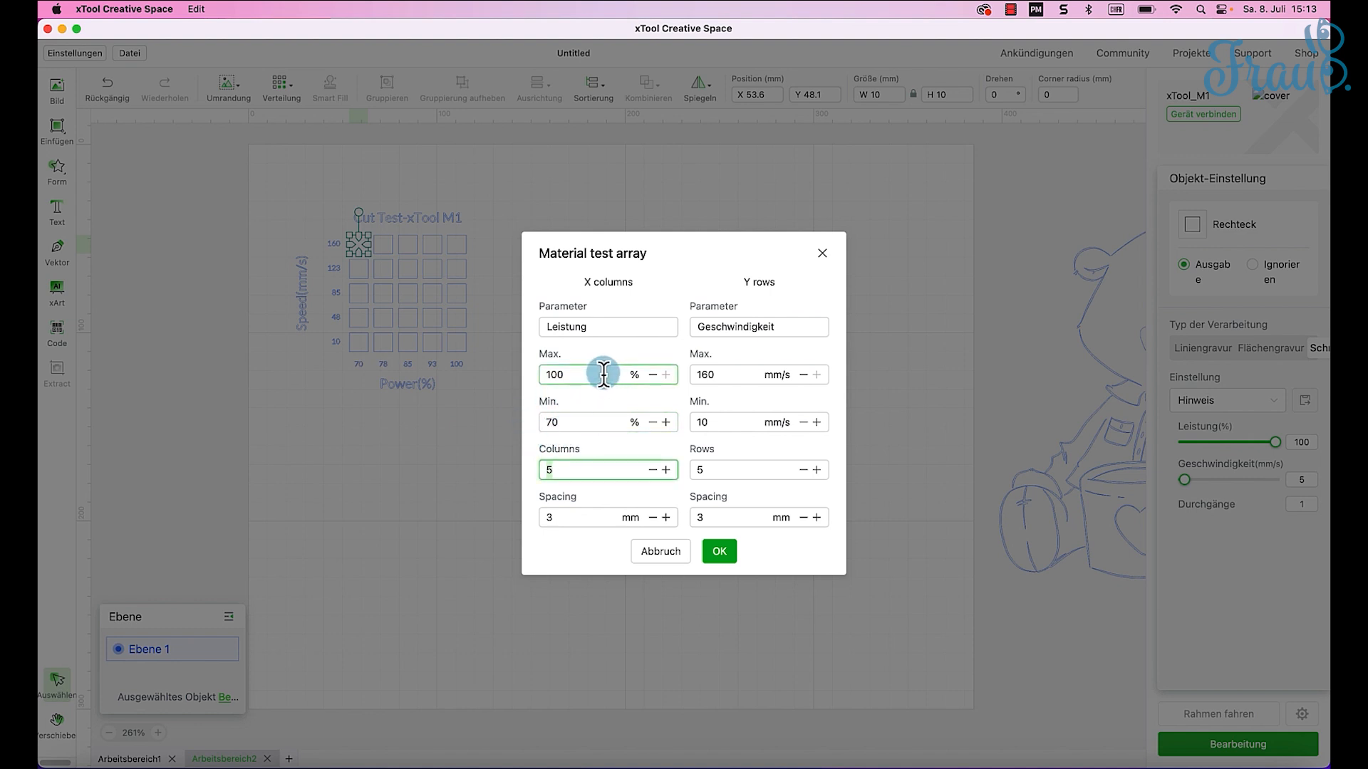
{"action": "left_click", "coordinate": [587, 475]}
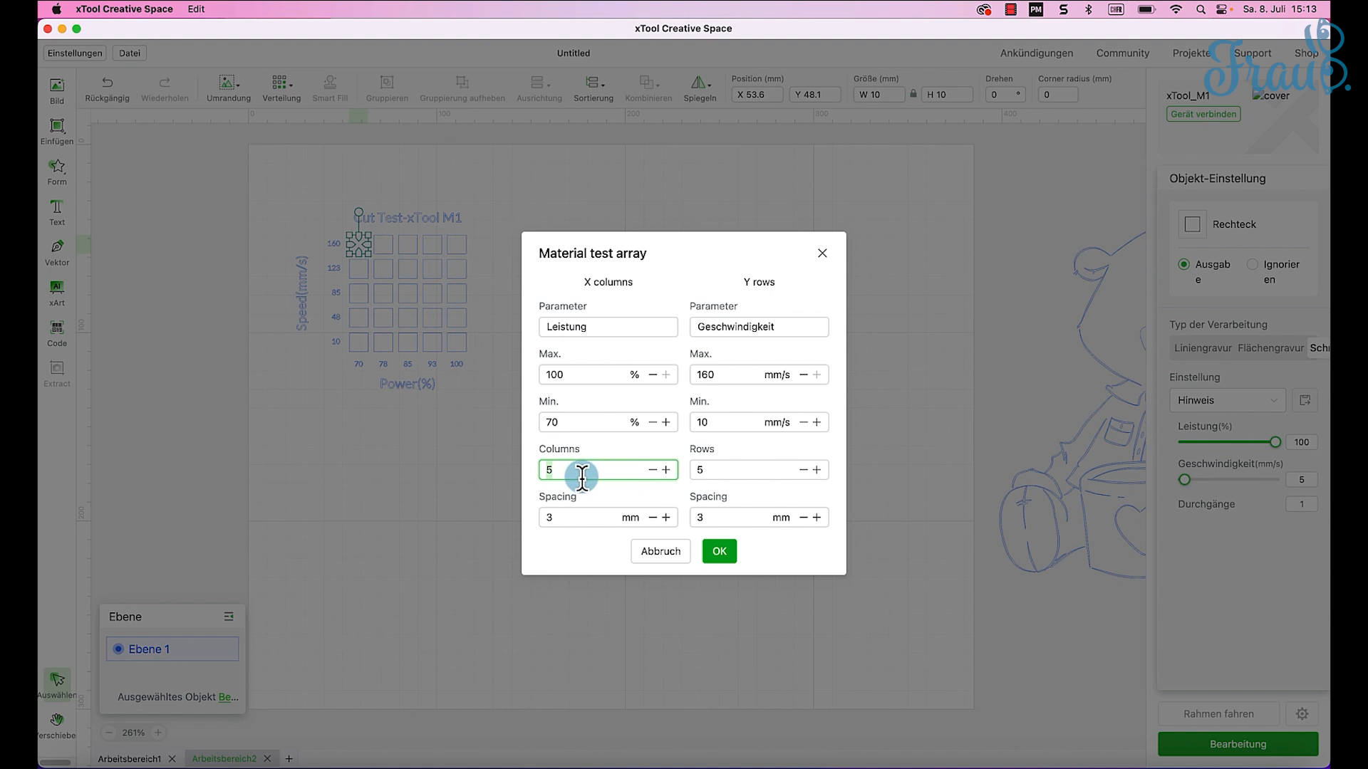
{"action": "left_click", "coordinate": [665, 469]}
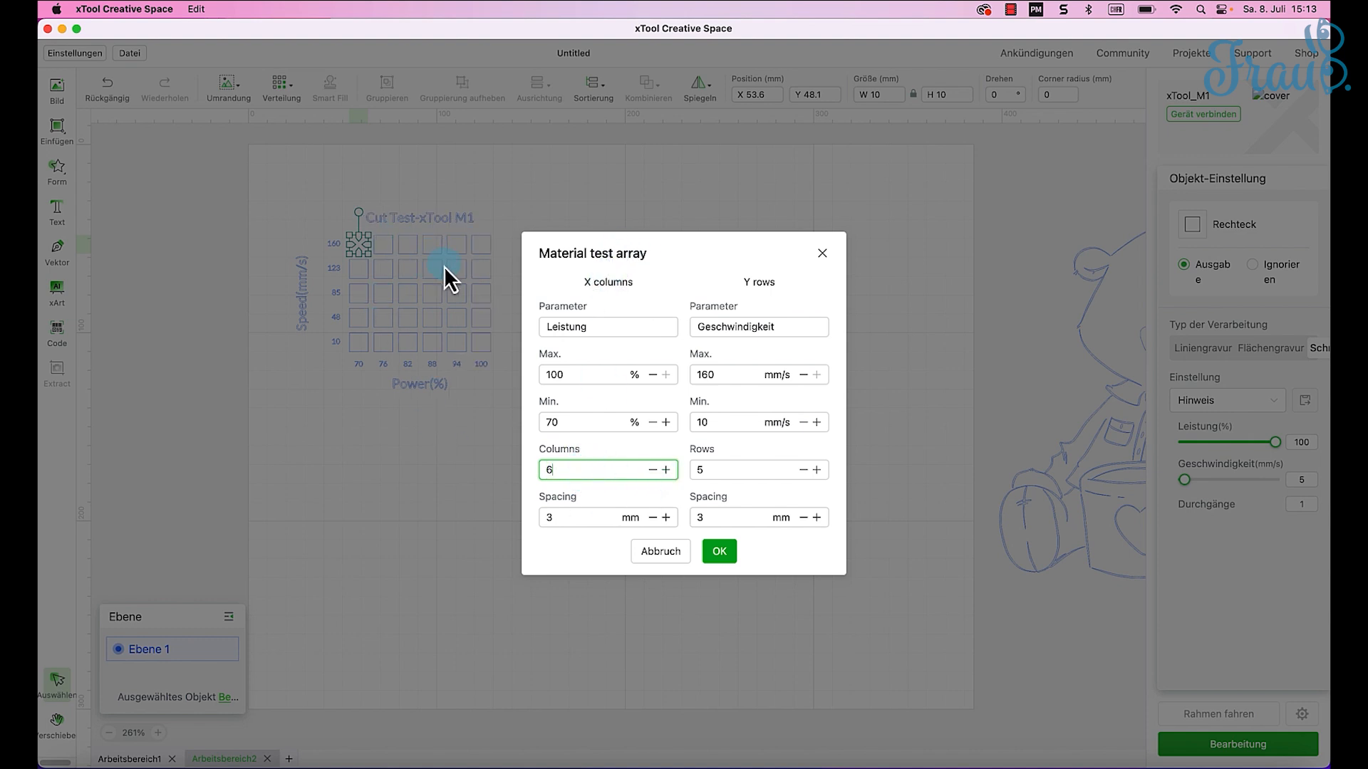
{"action": "left_click", "coordinate": [652, 469]}
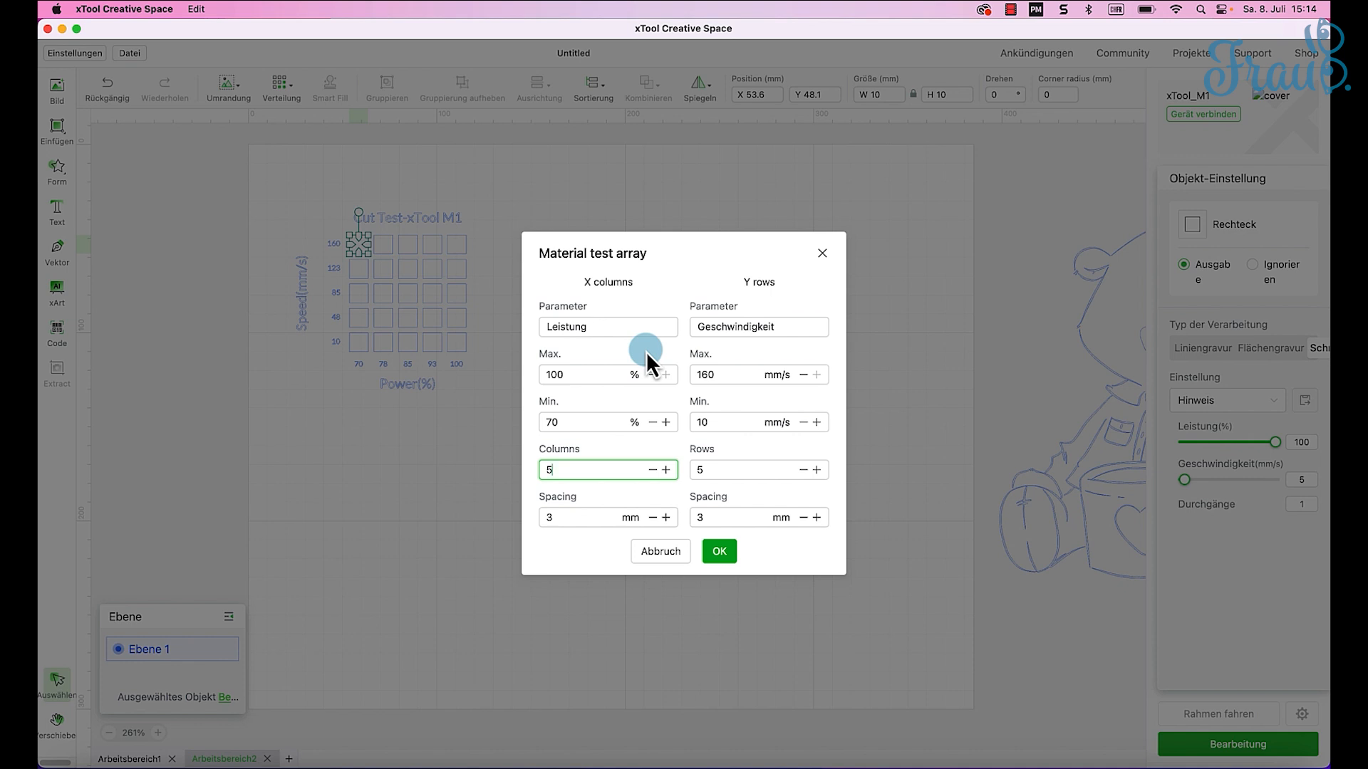
Step: Set the array's Geschwindigkeit range to a minimum of 5 mm/s and a maximum of 12 mm/s
{"action": "left_click", "coordinate": [734, 423]}
{"action": "type", "text": "5"}
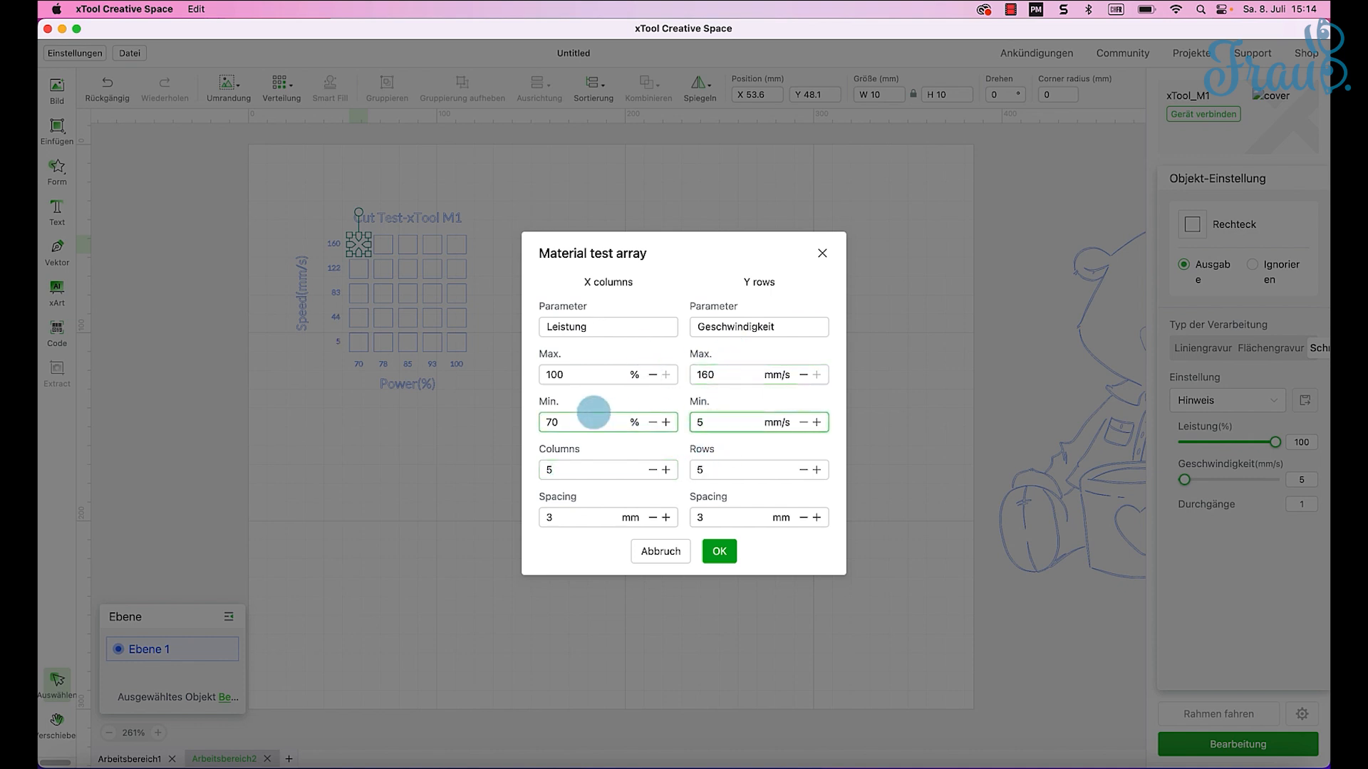
{"action": "left_click", "coordinate": [692, 373]}
{"action": "key", "text": "BackSpace"}
{"action": "key", "text": "BackSpace"}
{"action": "type", "text": "2"}
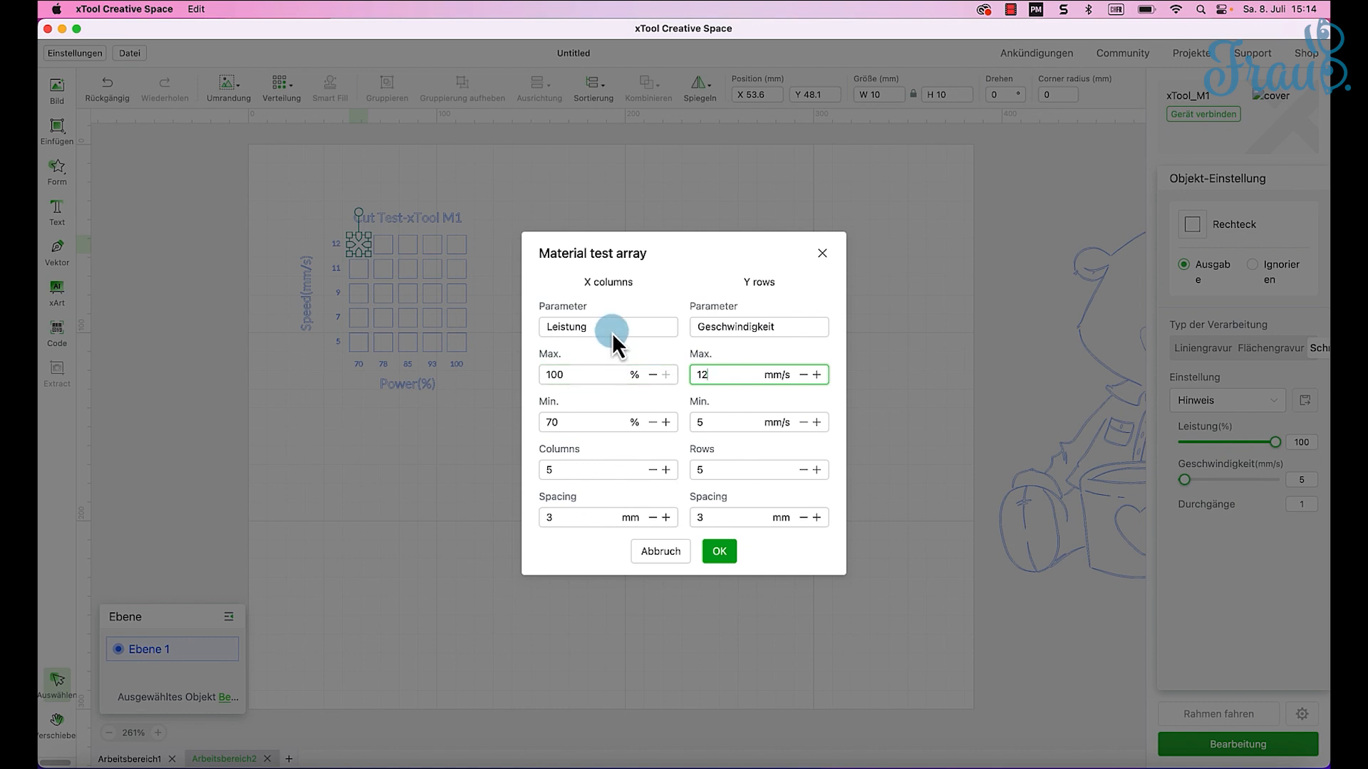
Step: Set the array's minimum Leistung to 85% and create the material test array
{"action": "left_click_drag", "start_coordinate": [574, 422], "coordinate": [505, 425]}
{"action": "type", "text": "85"}
{"action": "key", "text": "Tab"}
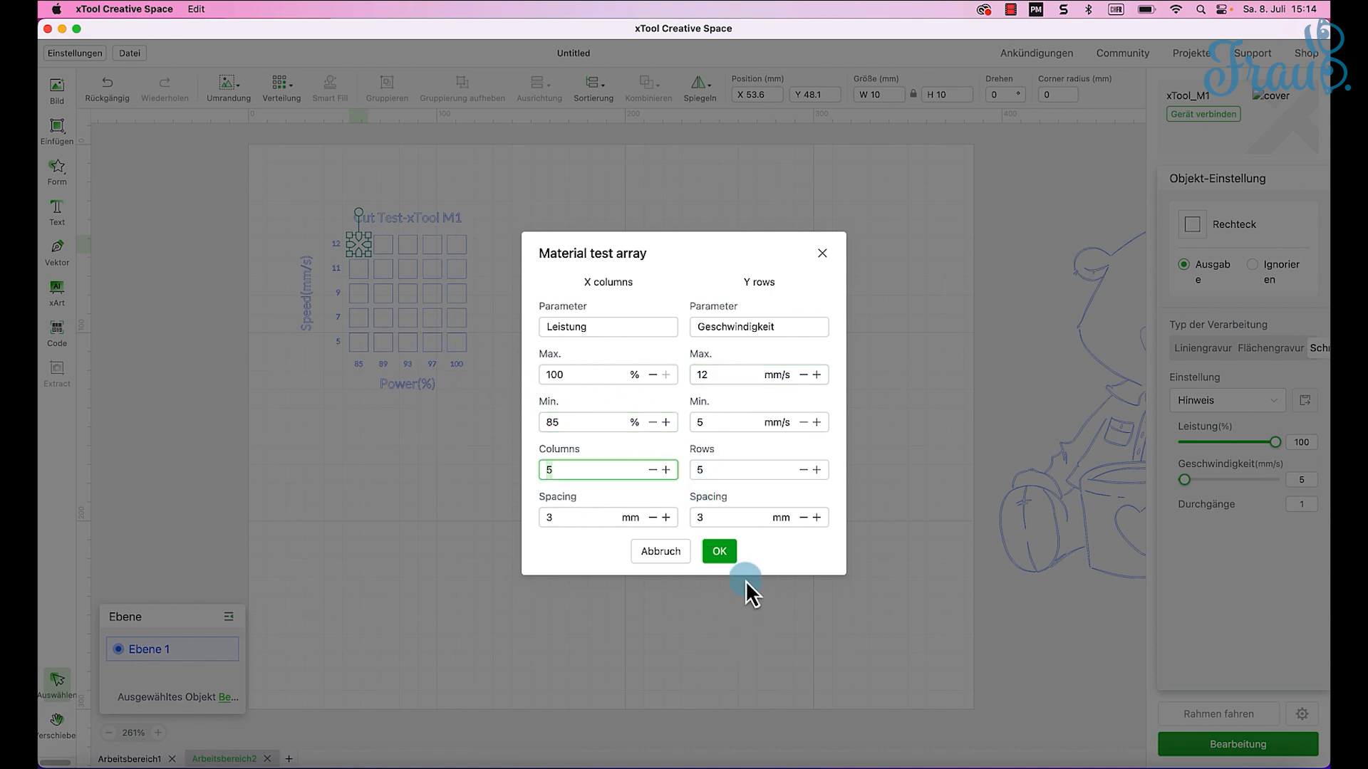
{"action": "left_click", "coordinate": [728, 557]}
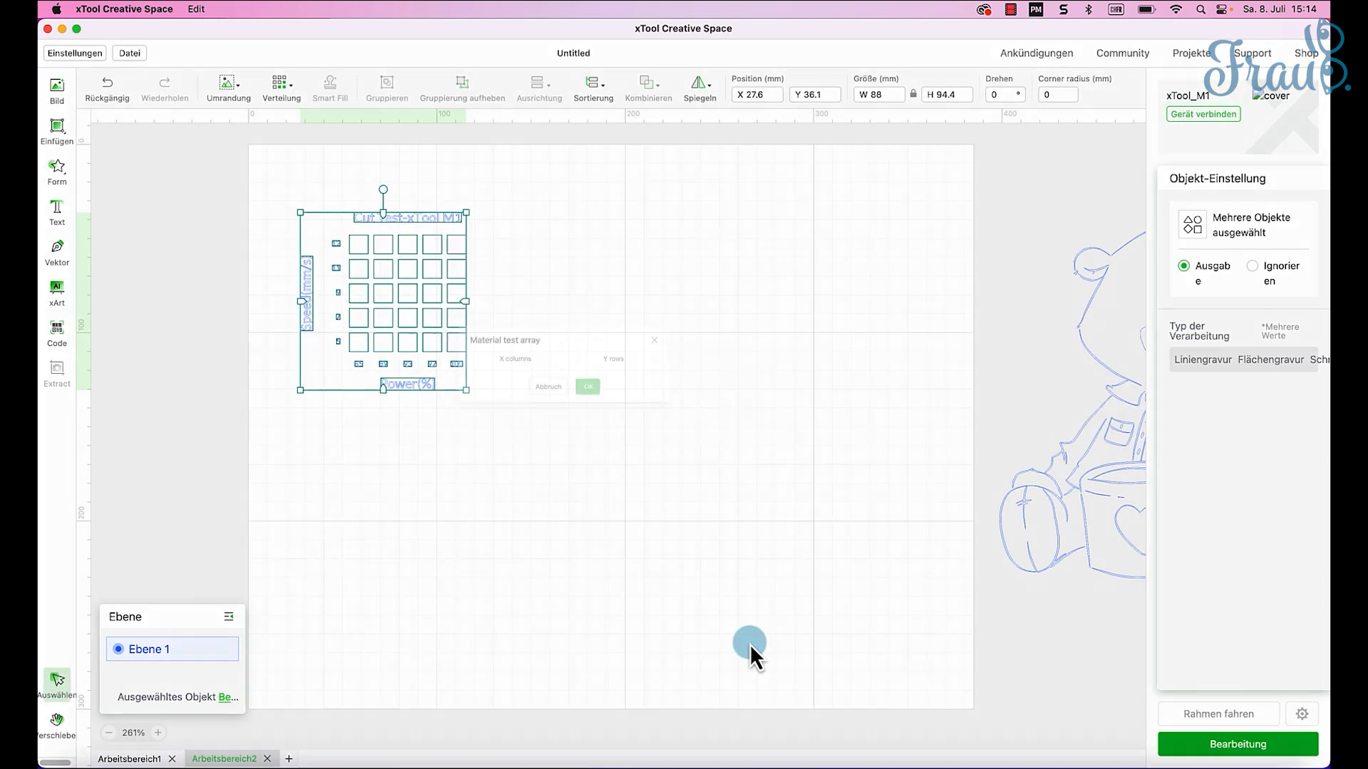
Step: Ungroup the test array and enlarge all its parts proportionally to about 170 × 182 mm
{"action": "left_click", "coordinate": [600, 388]}
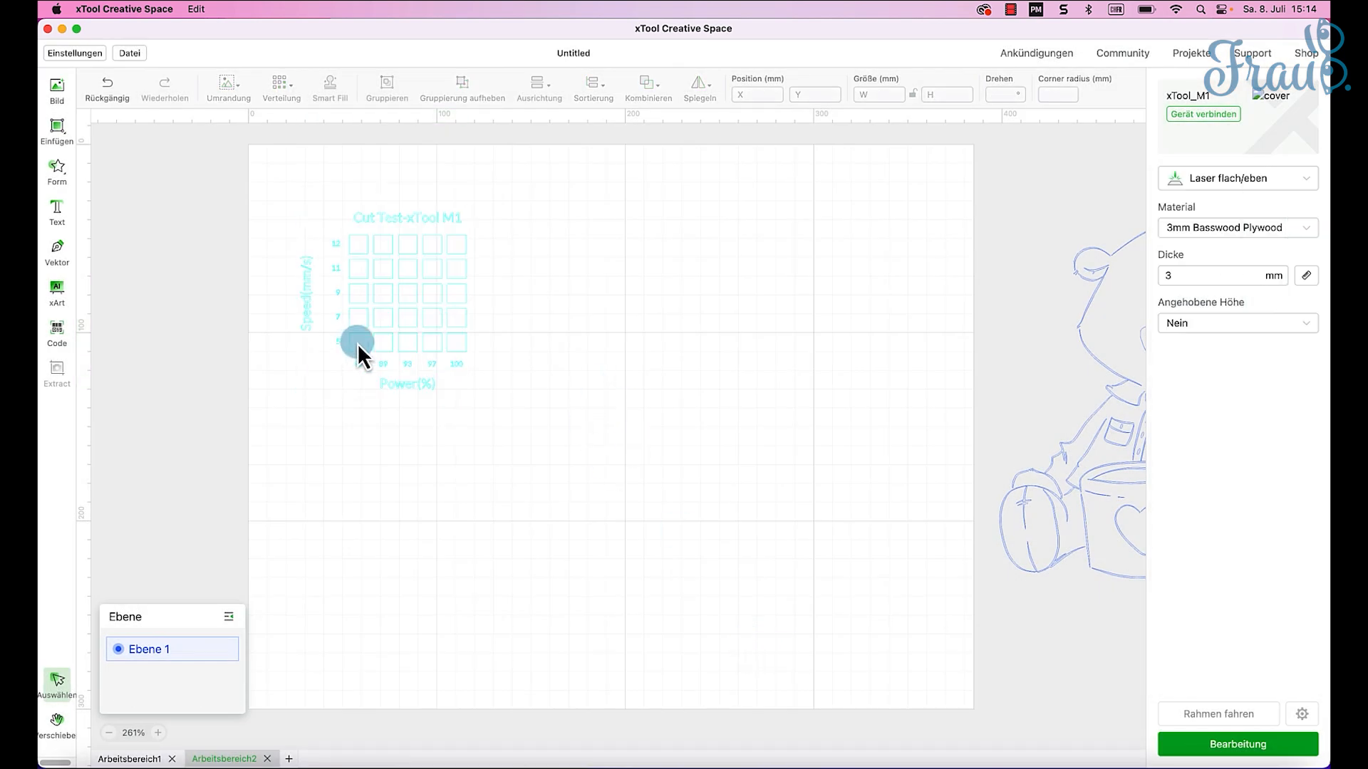
{"action": "left_click", "coordinate": [403, 359]}
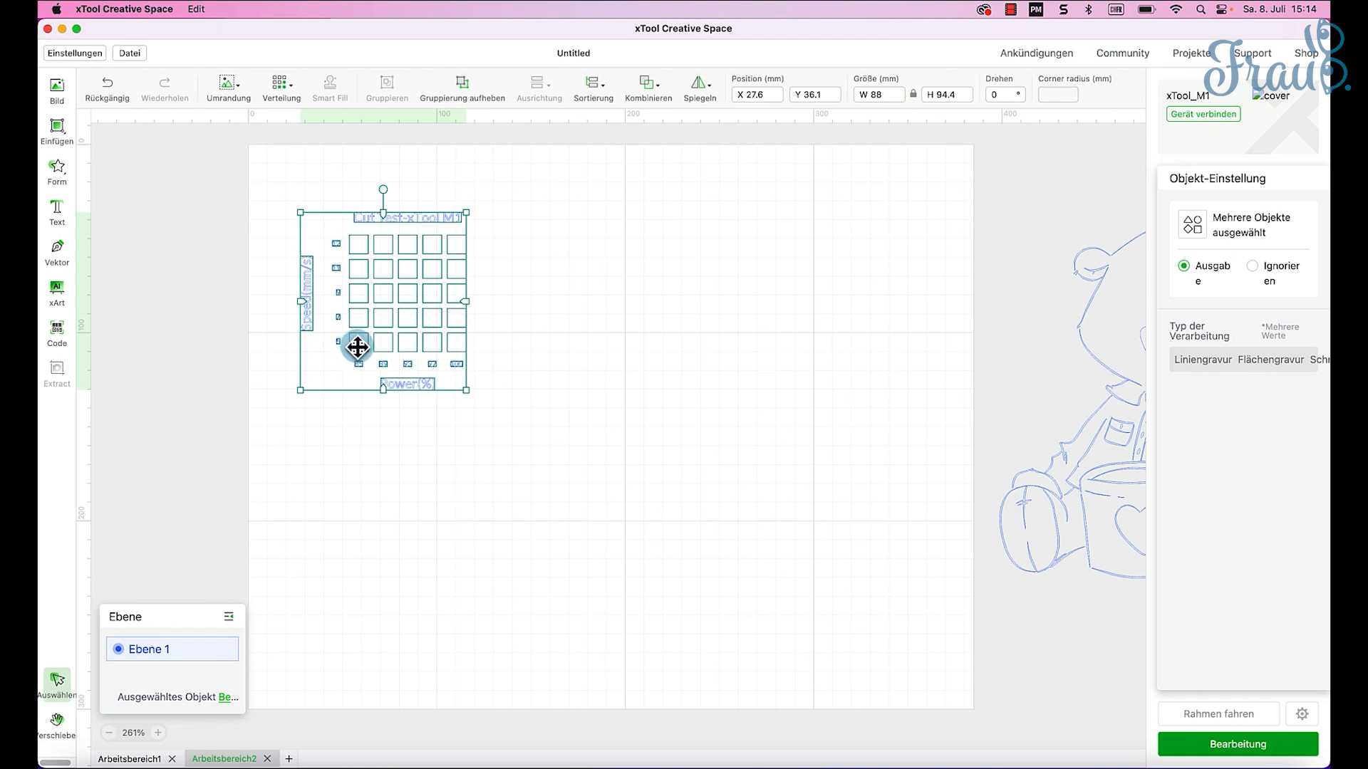
{"action": "right_click", "coordinate": [357, 347]}
{"action": "left_click", "coordinate": [438, 487]}
{"action": "left_click", "coordinate": [650, 471]}
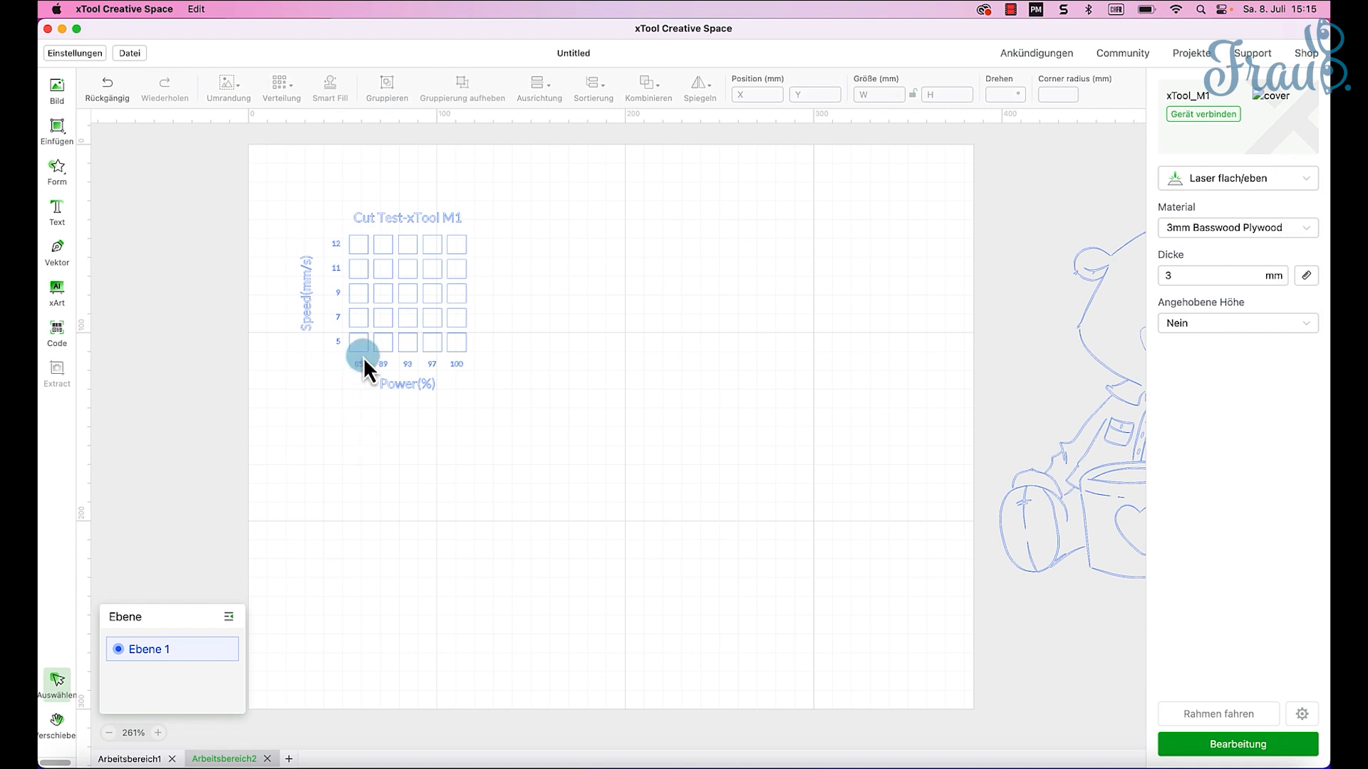
{"action": "left_click_drag", "start_coordinate": [258, 186], "coordinate": [611, 563]}
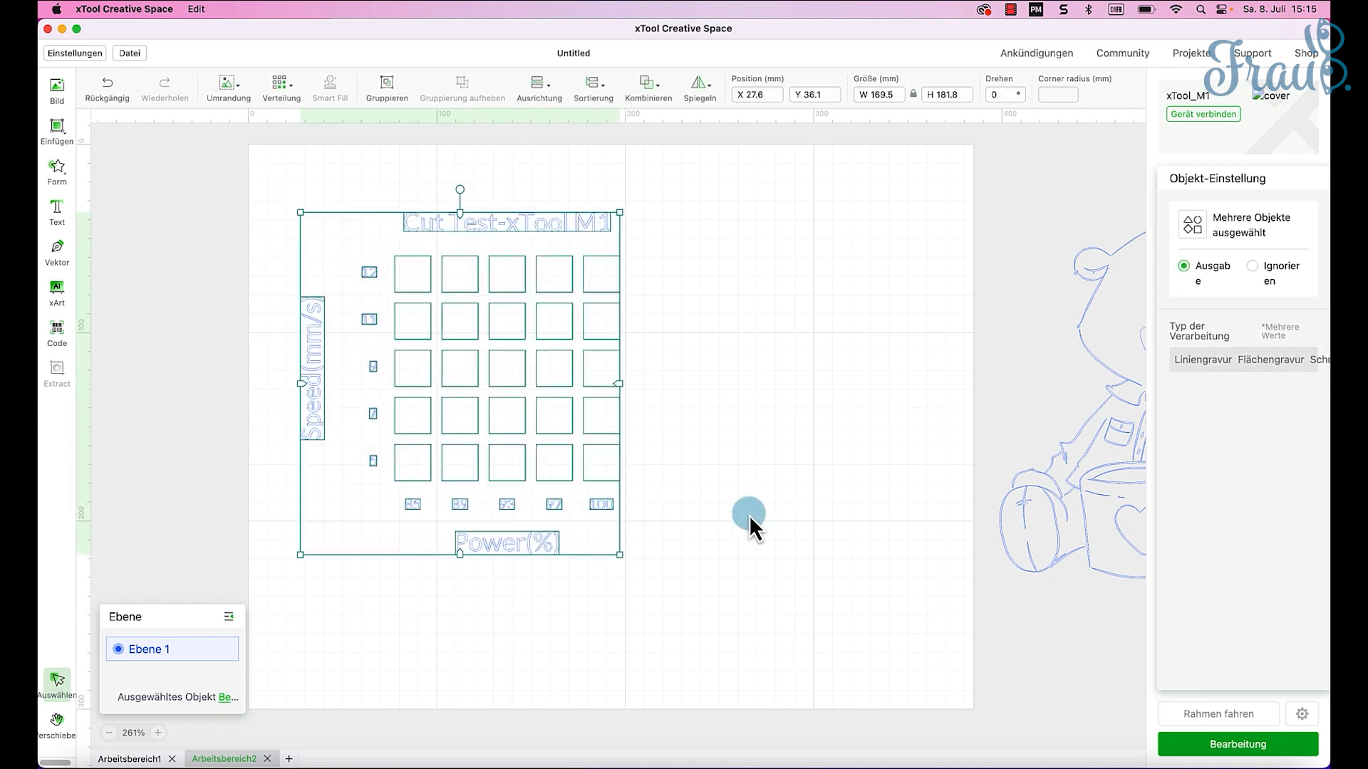
{"action": "left_click", "coordinate": [276, 511]}
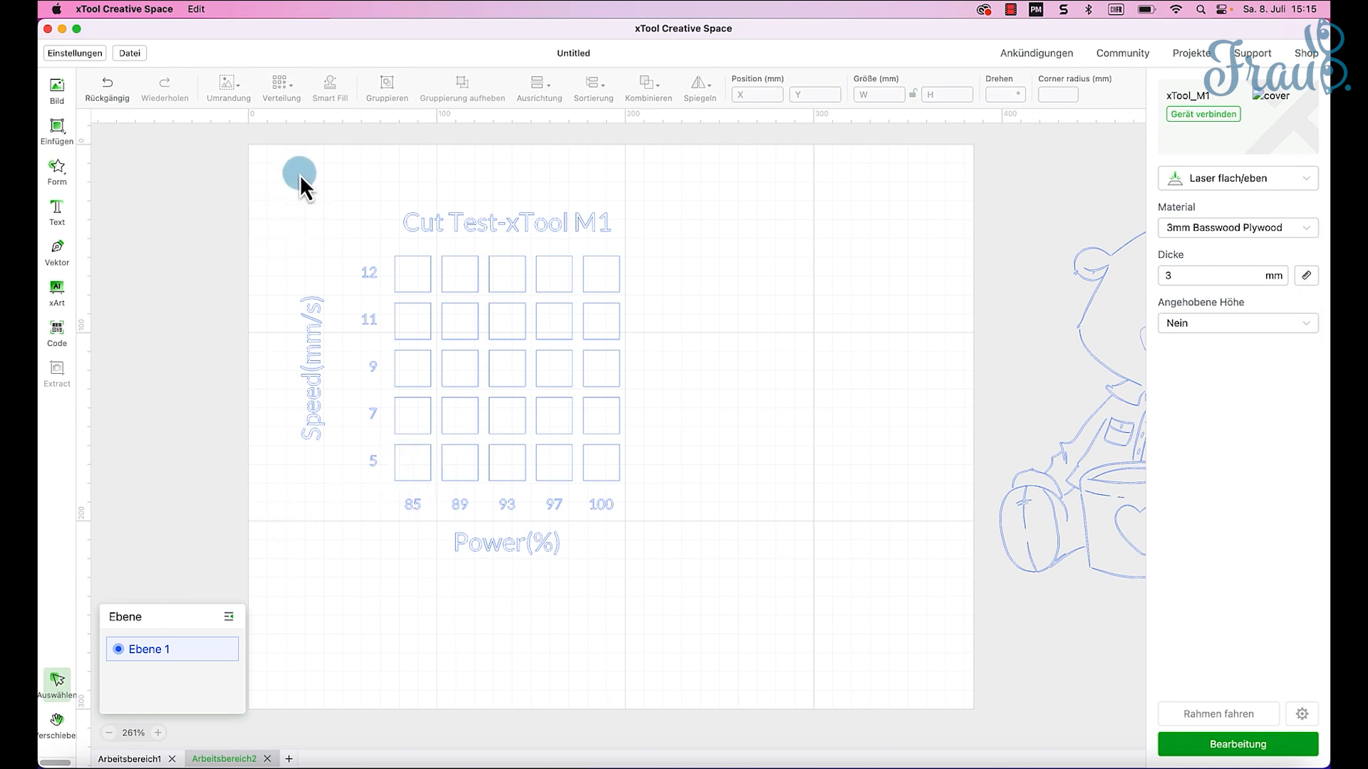
Step: Set the title, axis names and number labels of the test array to Flächengravur with 50% Leistung
{"action": "left_click", "coordinate": [438, 223]}
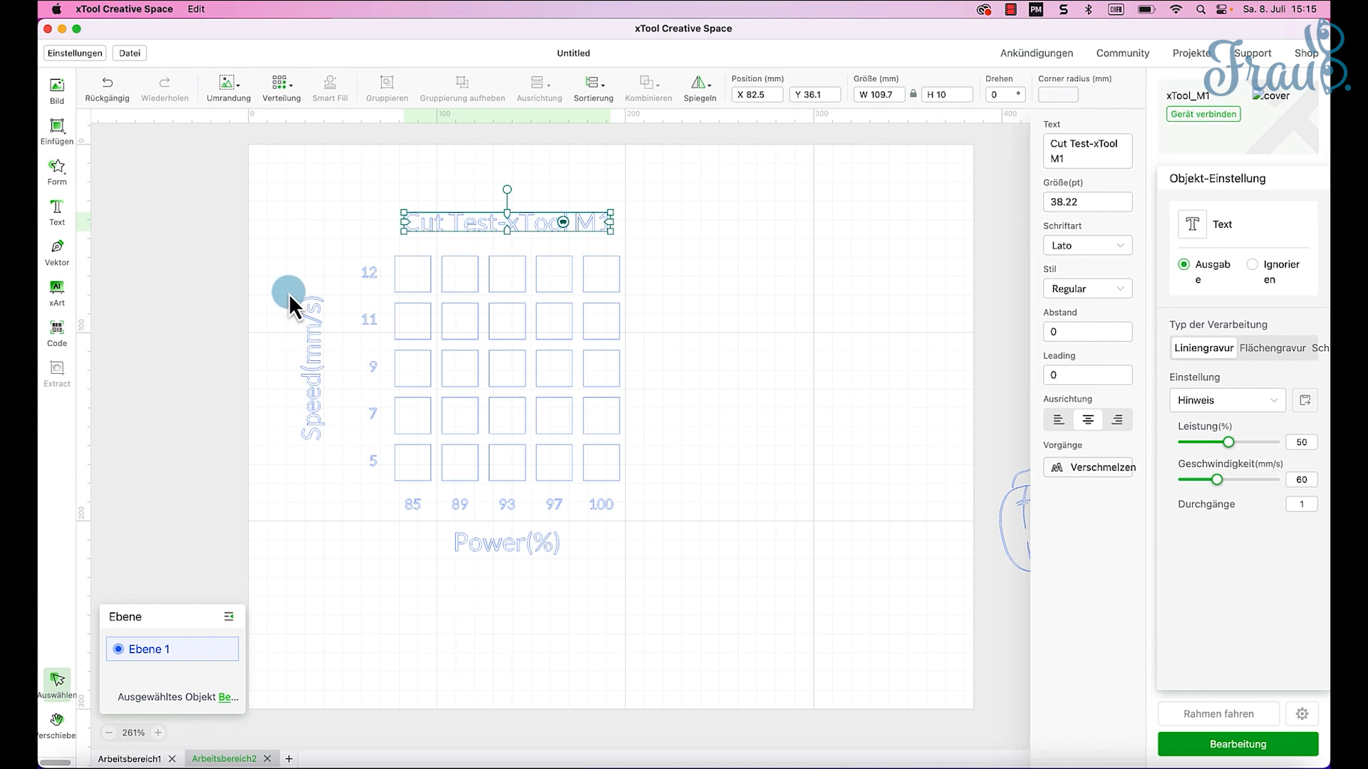
{"action": "left_click_drag", "start_coordinate": [294, 225], "coordinate": [362, 339]}
{"action": "left_click", "coordinate": [436, 224]}
{"action": "left_click_drag", "start_coordinate": [269, 210], "coordinate": [781, 591]}
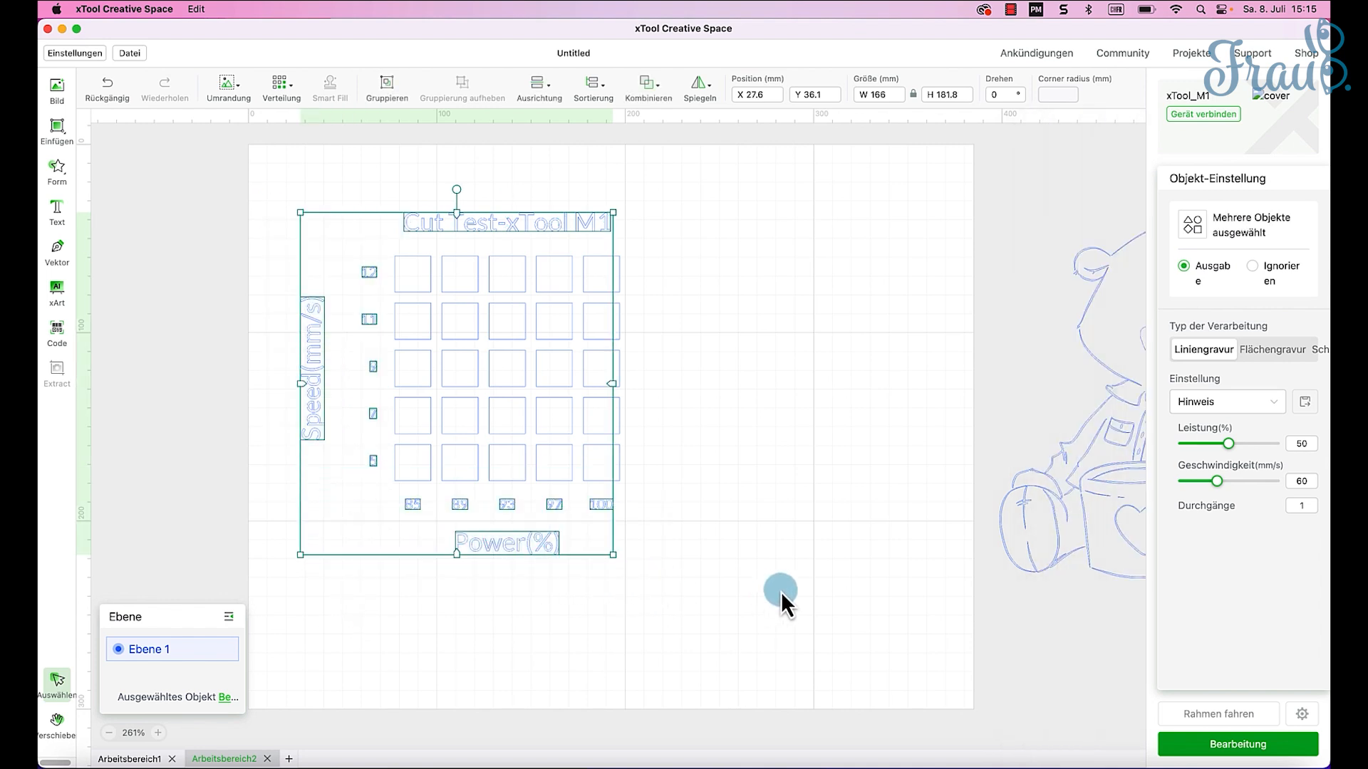
{"action": "left_click", "coordinate": [1270, 355]}
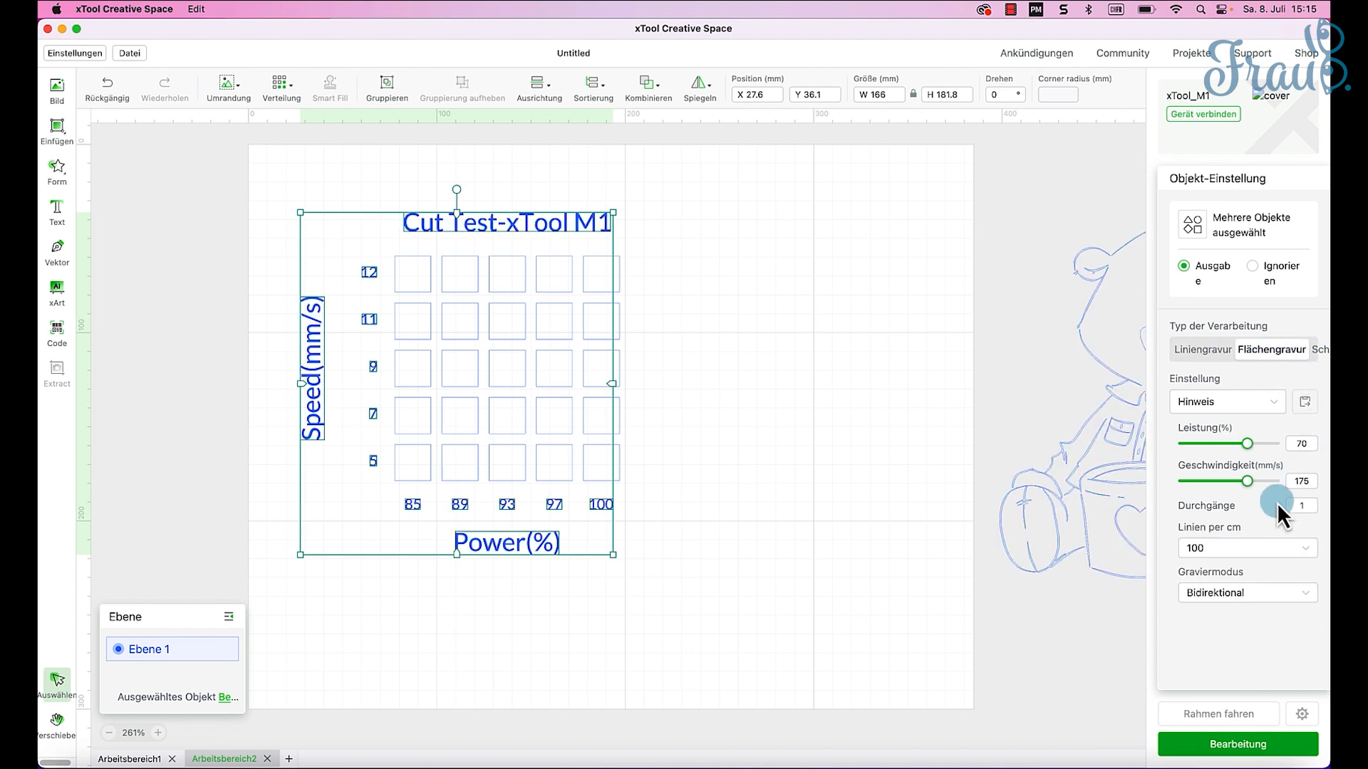
{"action": "left_click", "coordinate": [1306, 445]}
{"action": "type", "text": "50"}
{"action": "left_click", "coordinate": [1237, 433]}
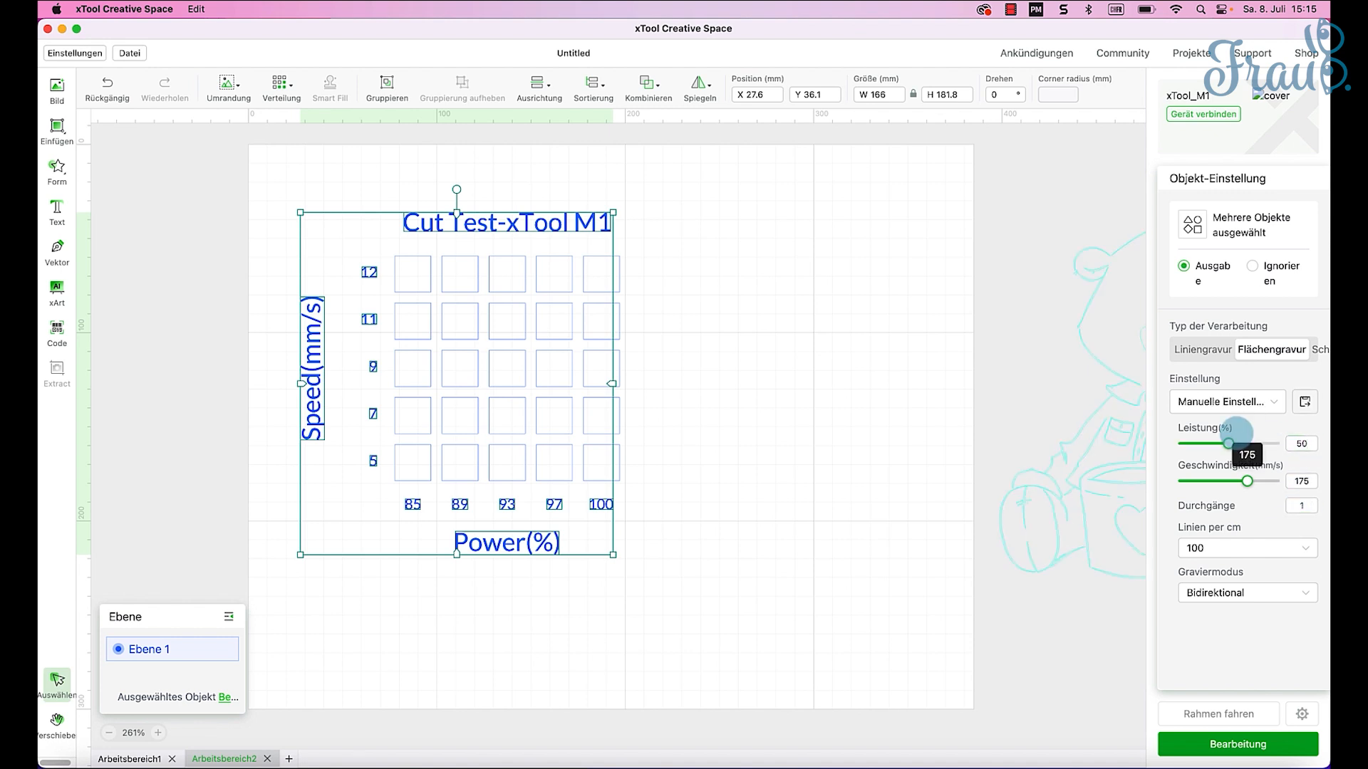
Step: Set the labels' Geschwindigkeit to 150 mm/s and group the labels together
{"action": "left_click", "coordinate": [1303, 481]}
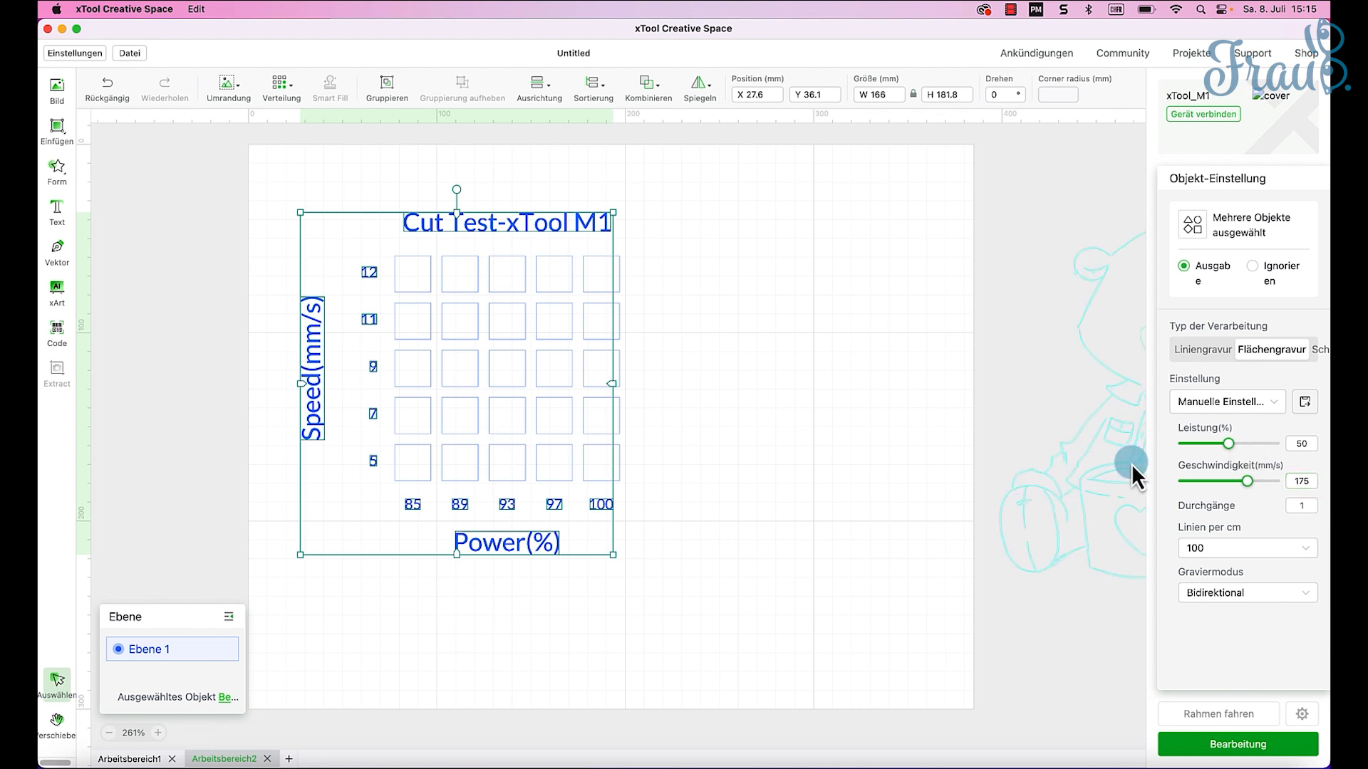
{"action": "left_click", "coordinate": [1302, 481]}
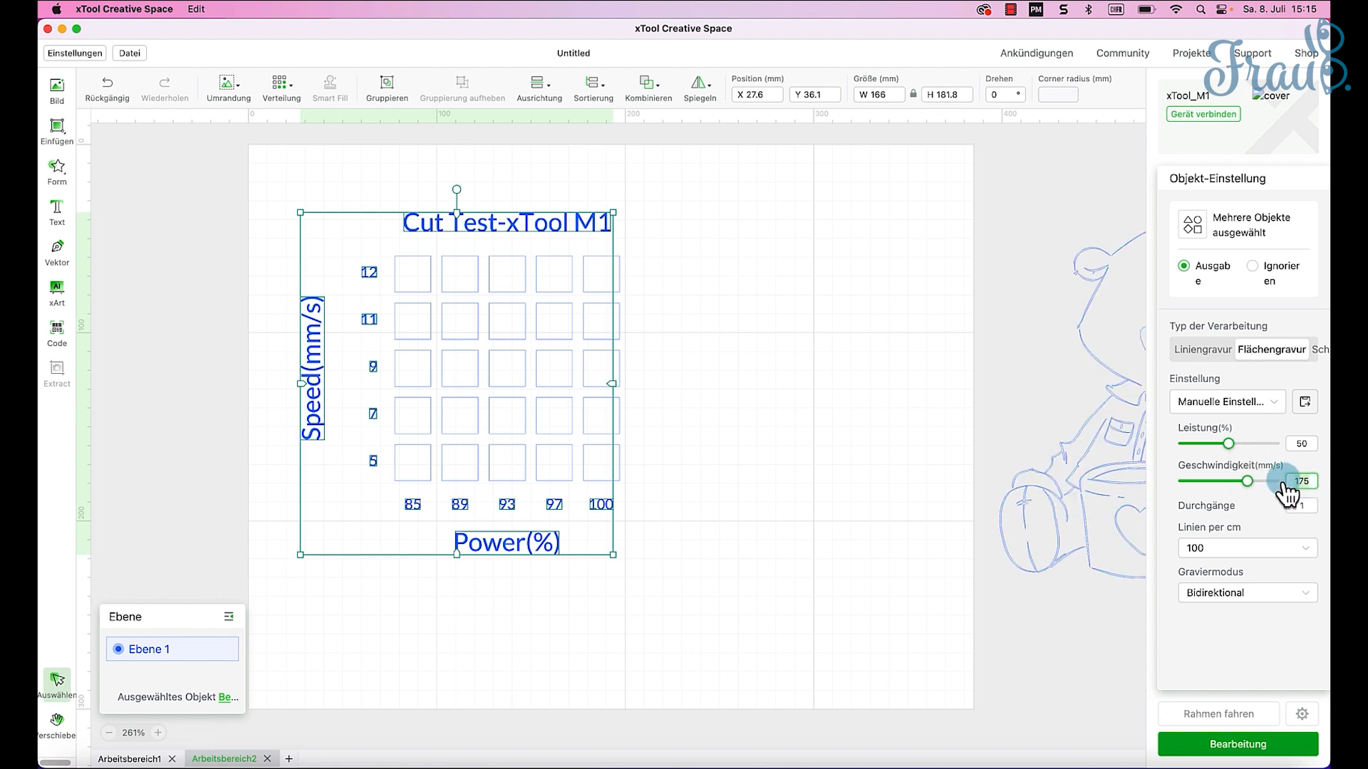
{"action": "key", "text": "BackSpace"}
{"action": "key", "text": "BackSpace"}
{"action": "key", "text": "BackSpace"}
{"action": "type", "text": "150"}
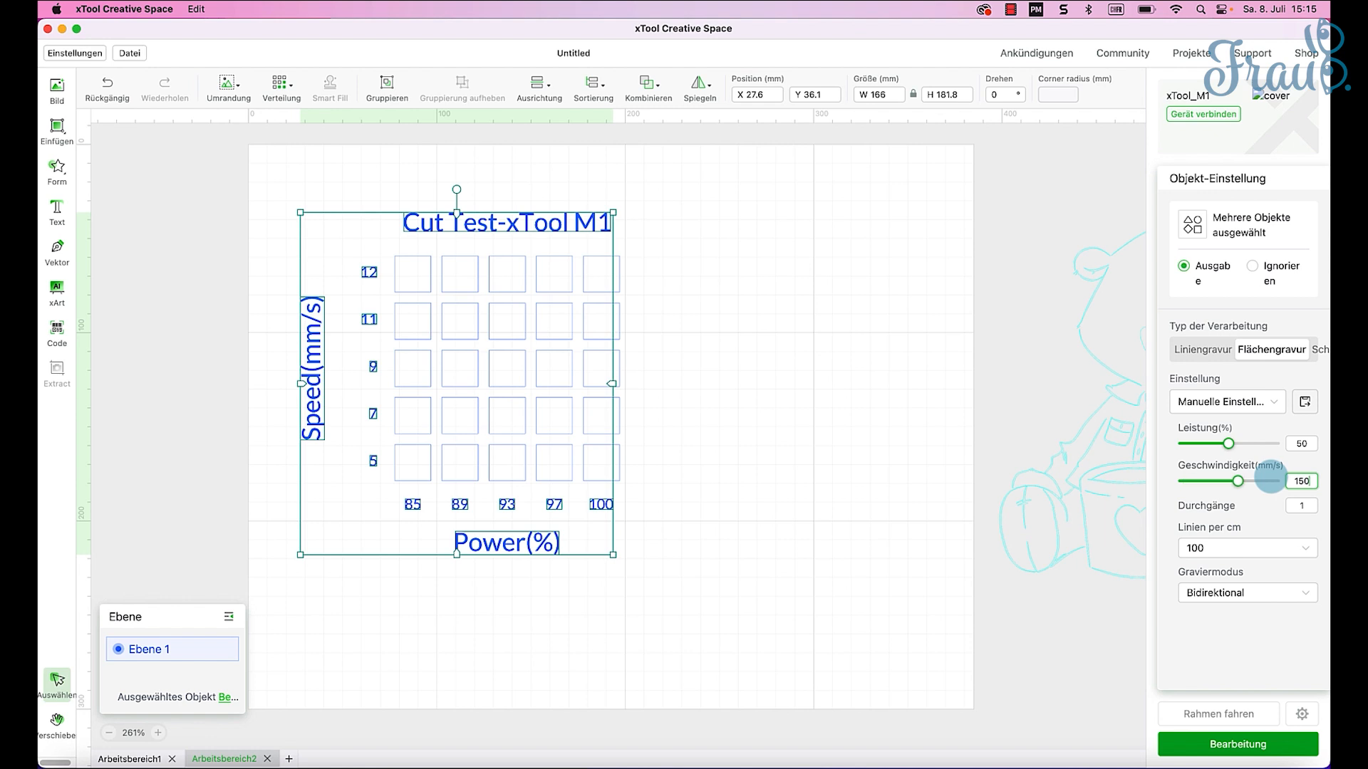
{"action": "key", "text": "Tab"}
{"action": "right_click", "coordinate": [563, 539]}
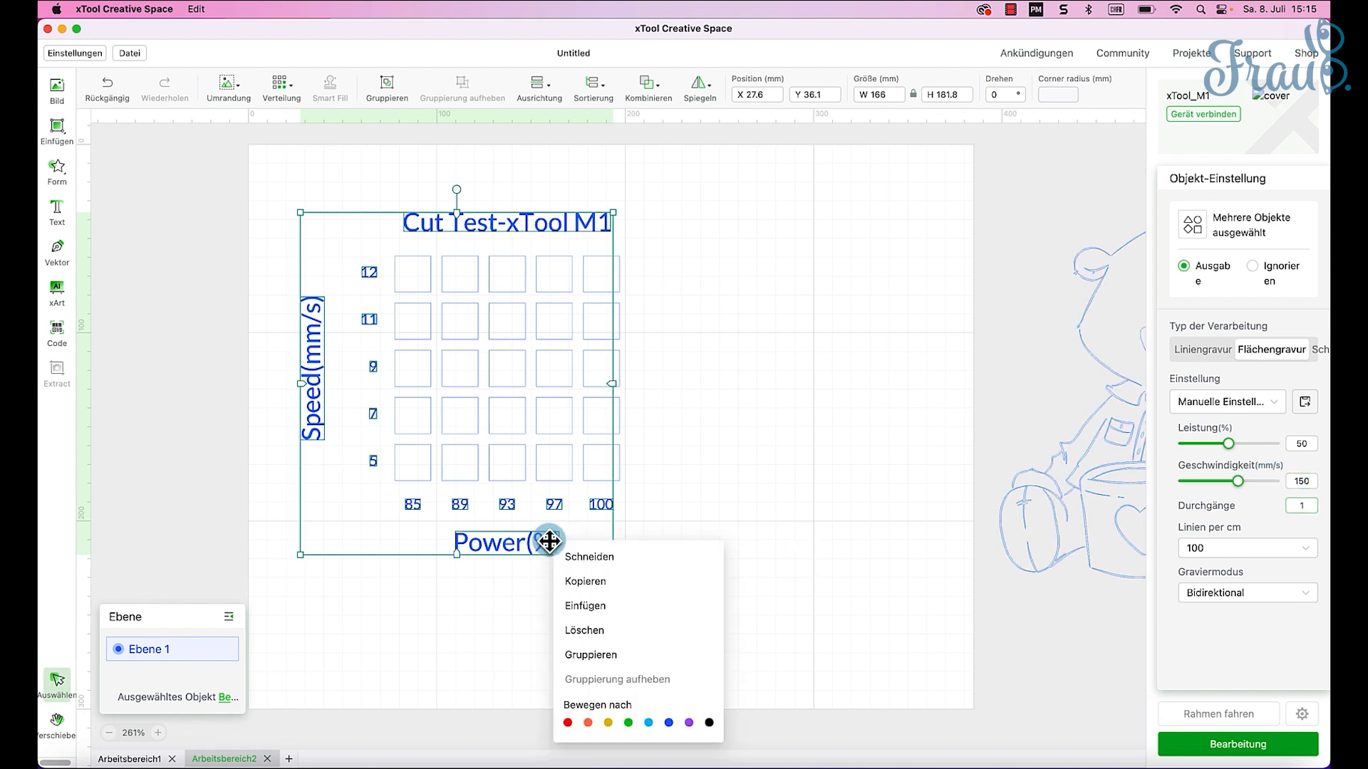
{"action": "left_click", "coordinate": [601, 652]}
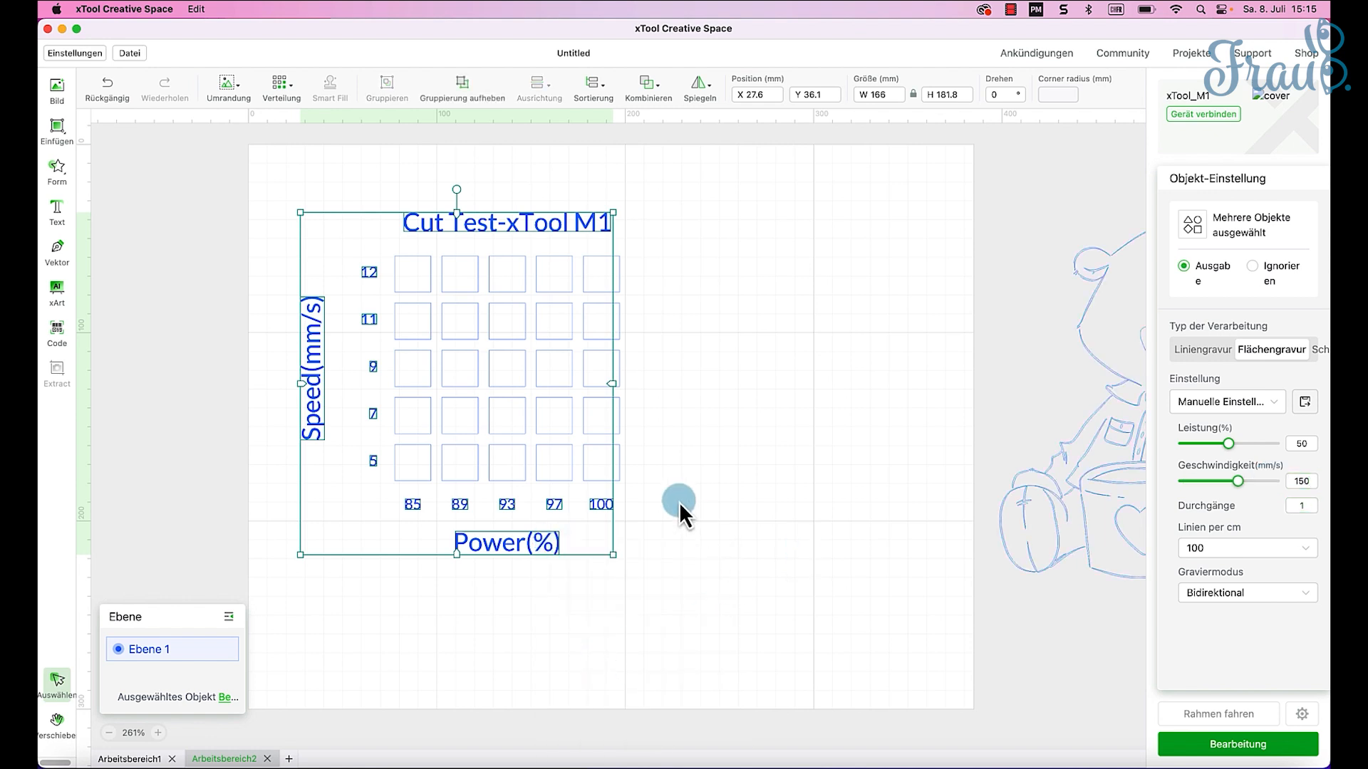
Step: Check the Leistung and Geschwindigkeit of individual squares in the test array and delete the entire array with its labels
{"action": "left_click", "coordinate": [678, 501]}
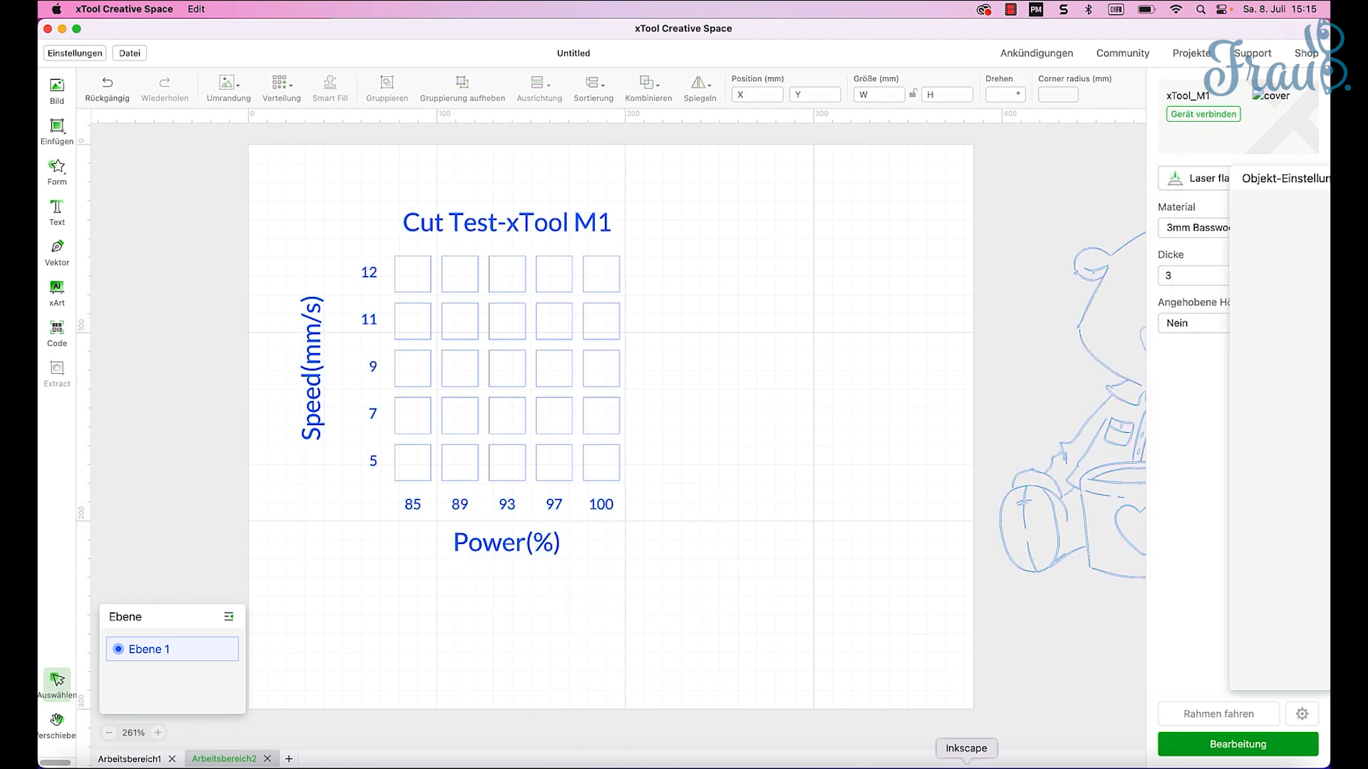
{"action": "left_click", "coordinate": [403, 465]}
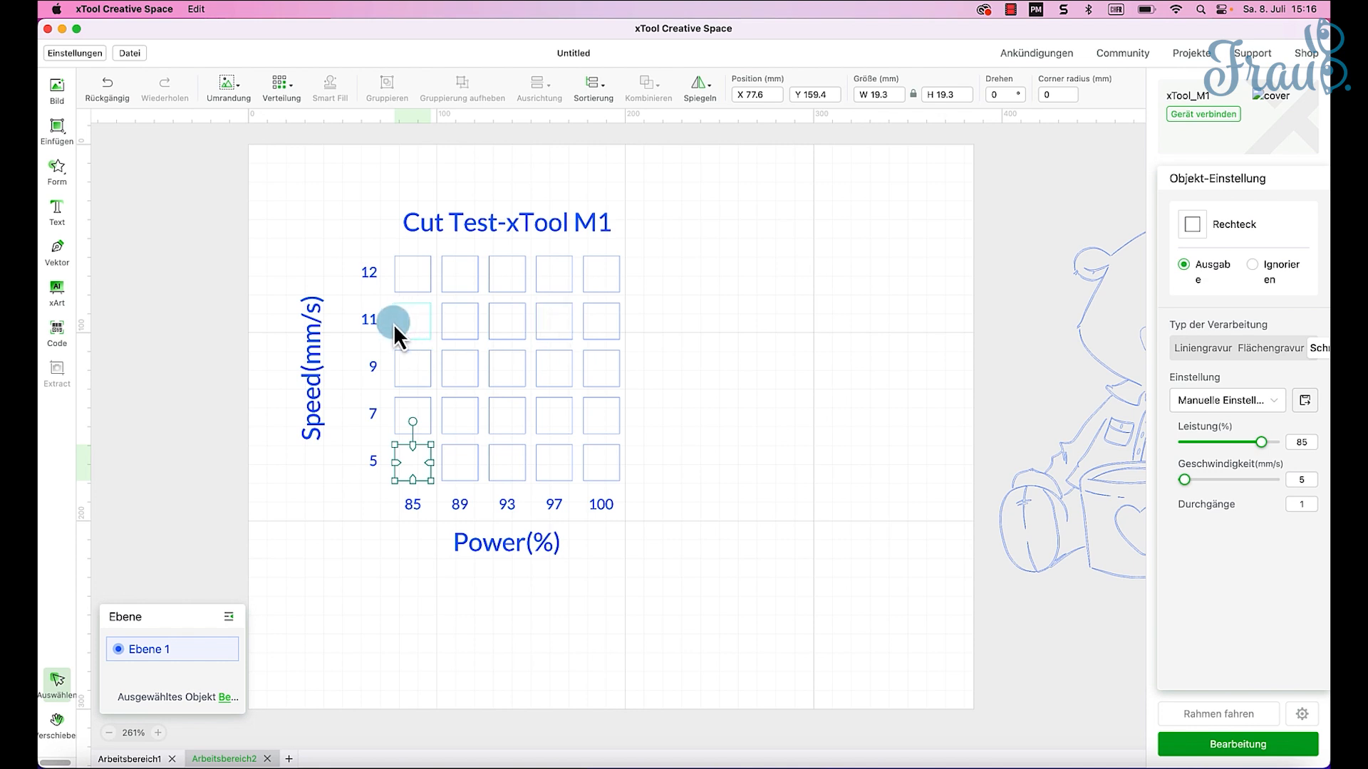
{"action": "left_click", "coordinate": [559, 326]}
{"action": "left_click", "coordinate": [1303, 478]}
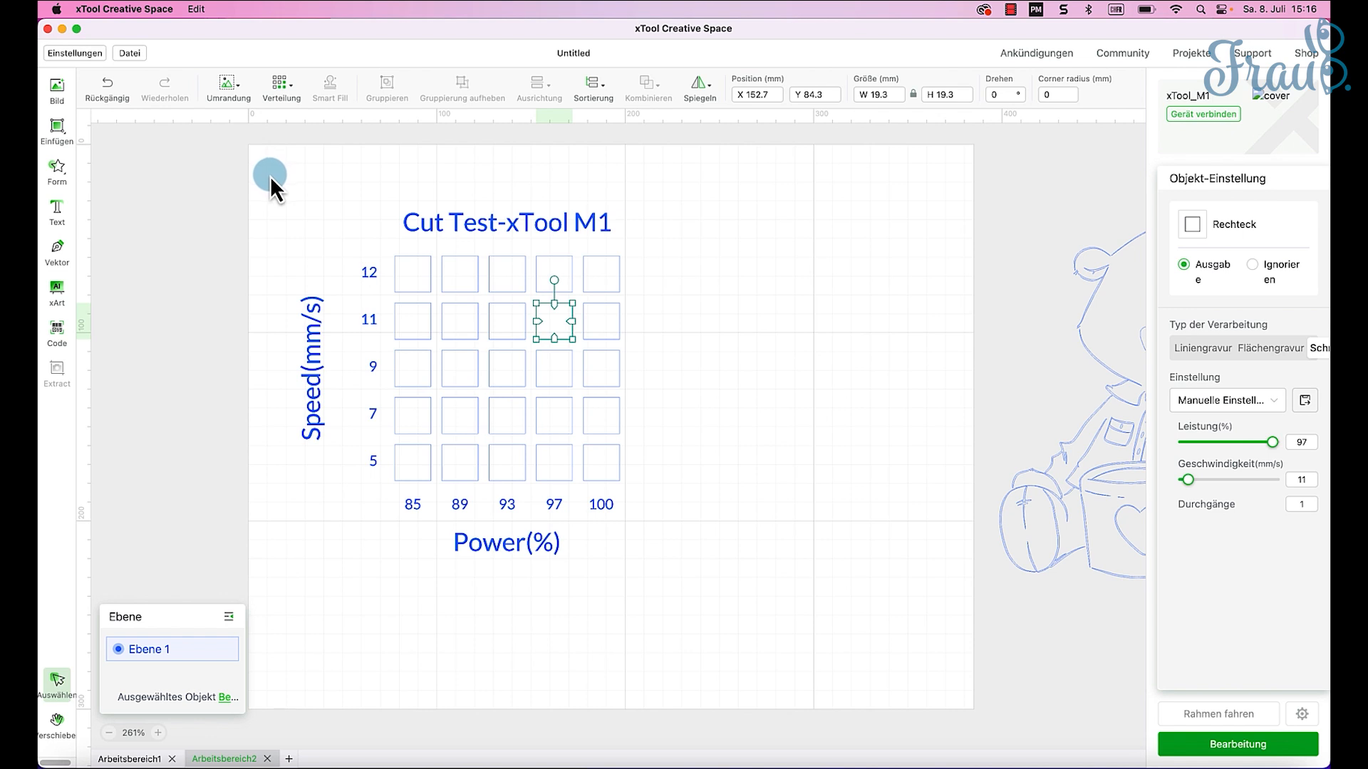
{"action": "left_click_drag", "start_coordinate": [271, 177], "coordinate": [657, 628]}
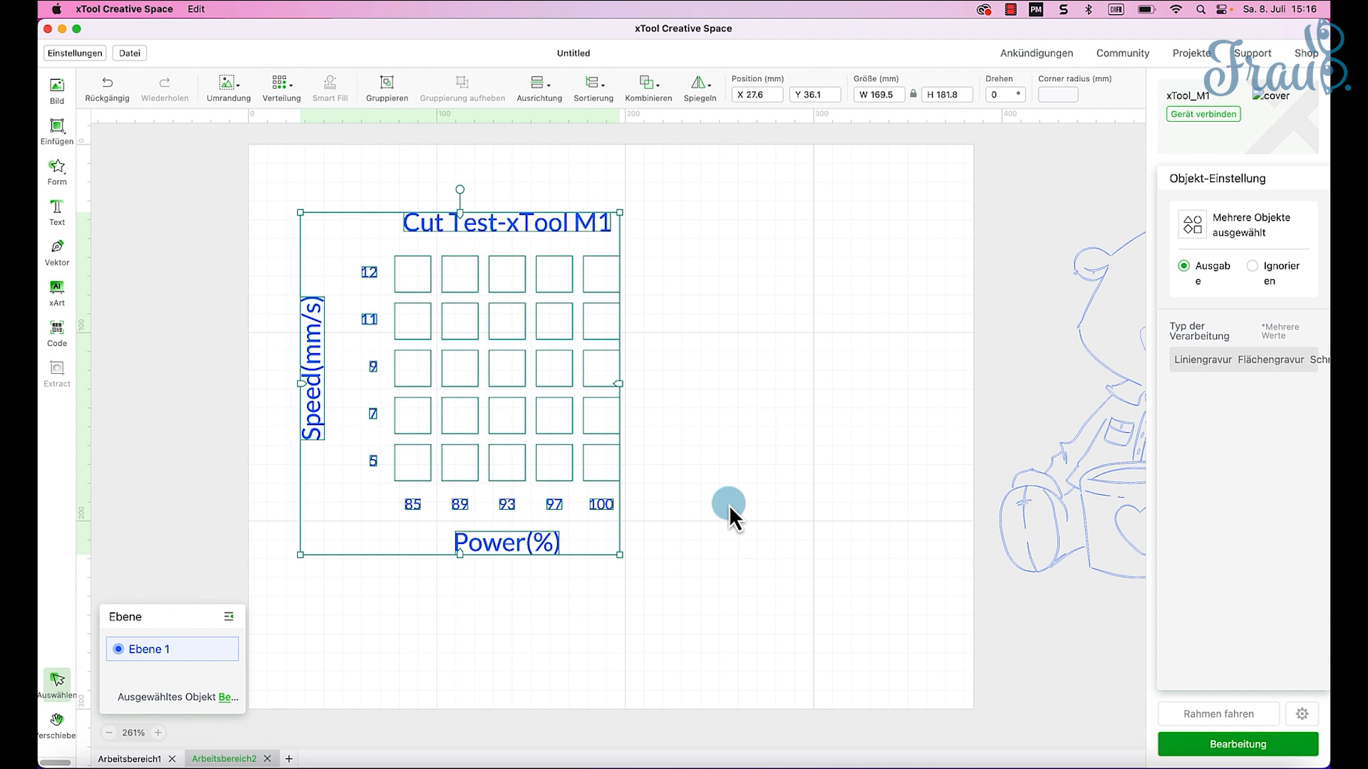
{"action": "key", "text": "Delete"}
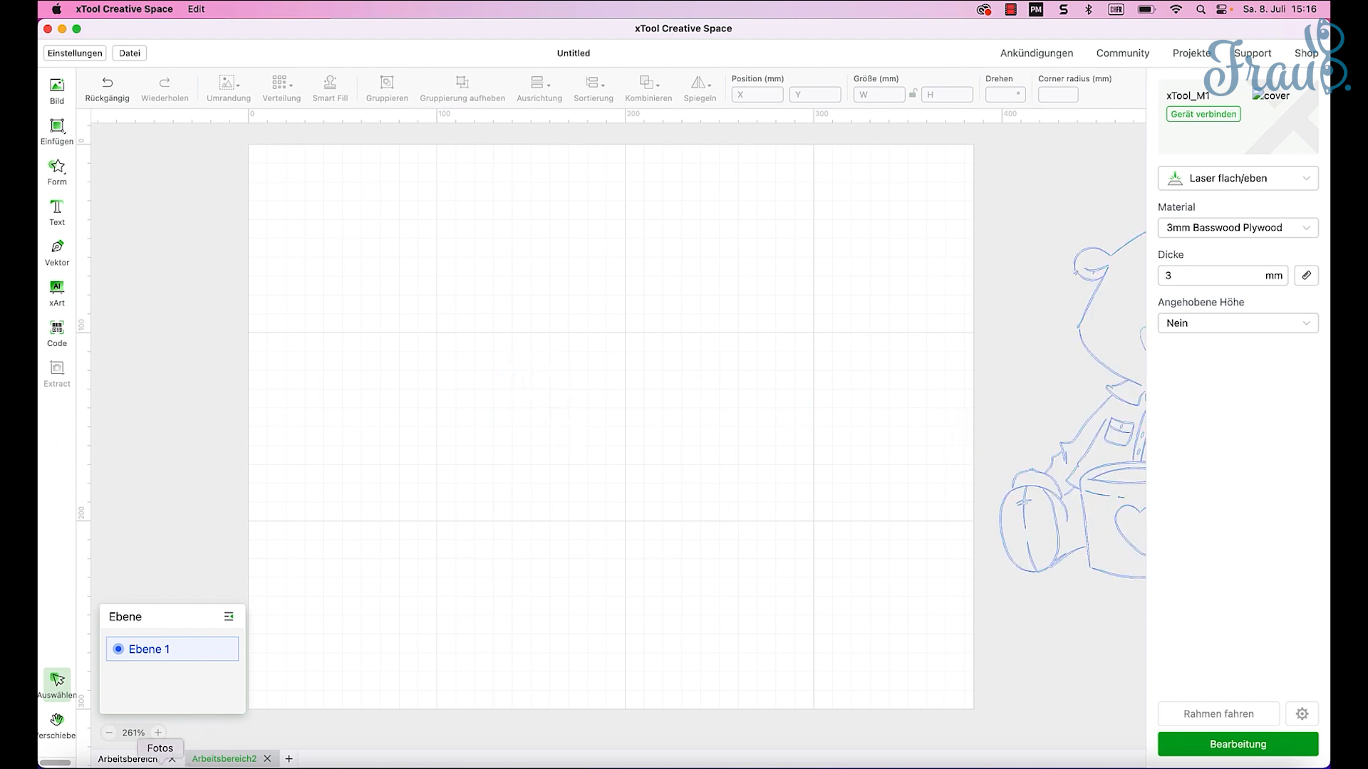
Step: Switch to the browser and skim the xTool Creative Space V1.4 release notes from the Material Test Array section back to the beginning
{"action": "left_click", "coordinate": [104, 764]}
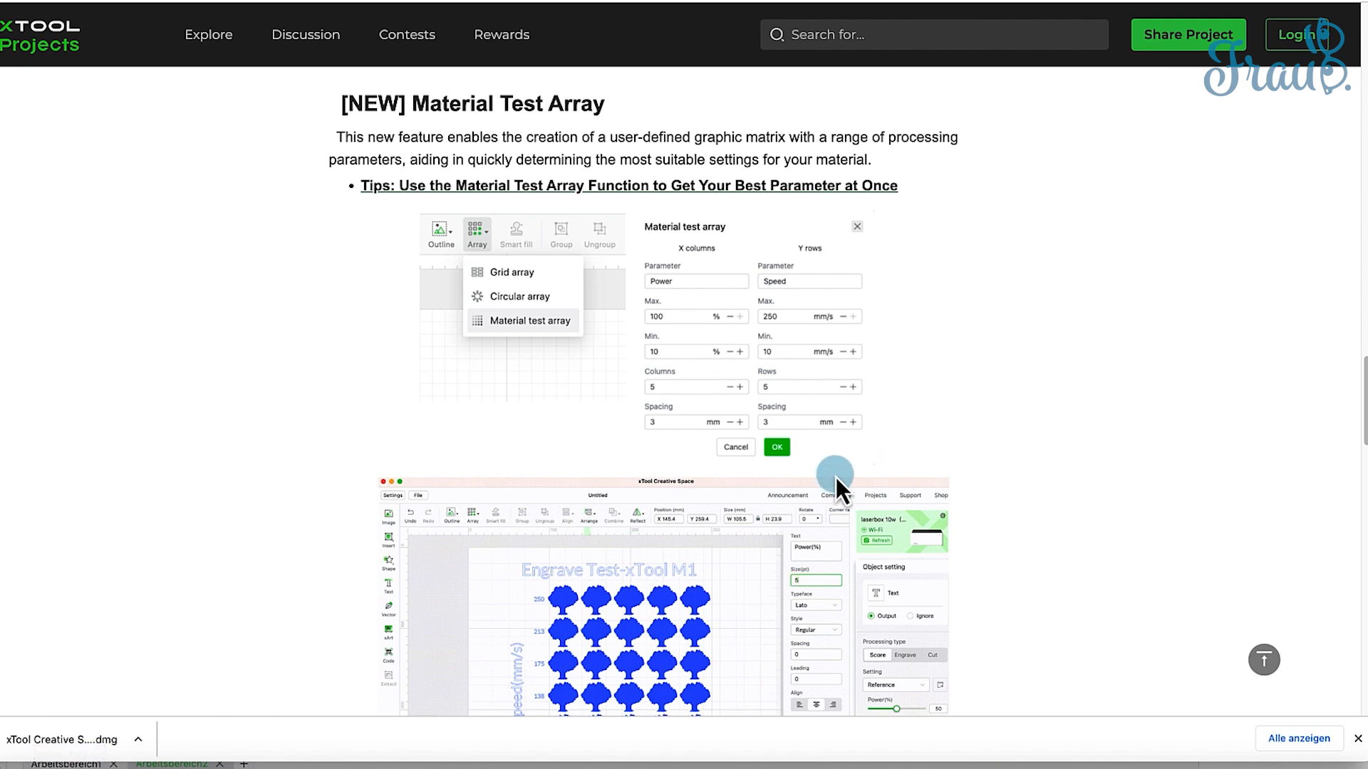
{"action": "scroll", "coordinate": [851, 463], "scroll_direction": "down", "scroll_amount": 6}
{"action": "scroll", "coordinate": [850, 463], "scroll_direction": "up", "scroll_amount": 10}
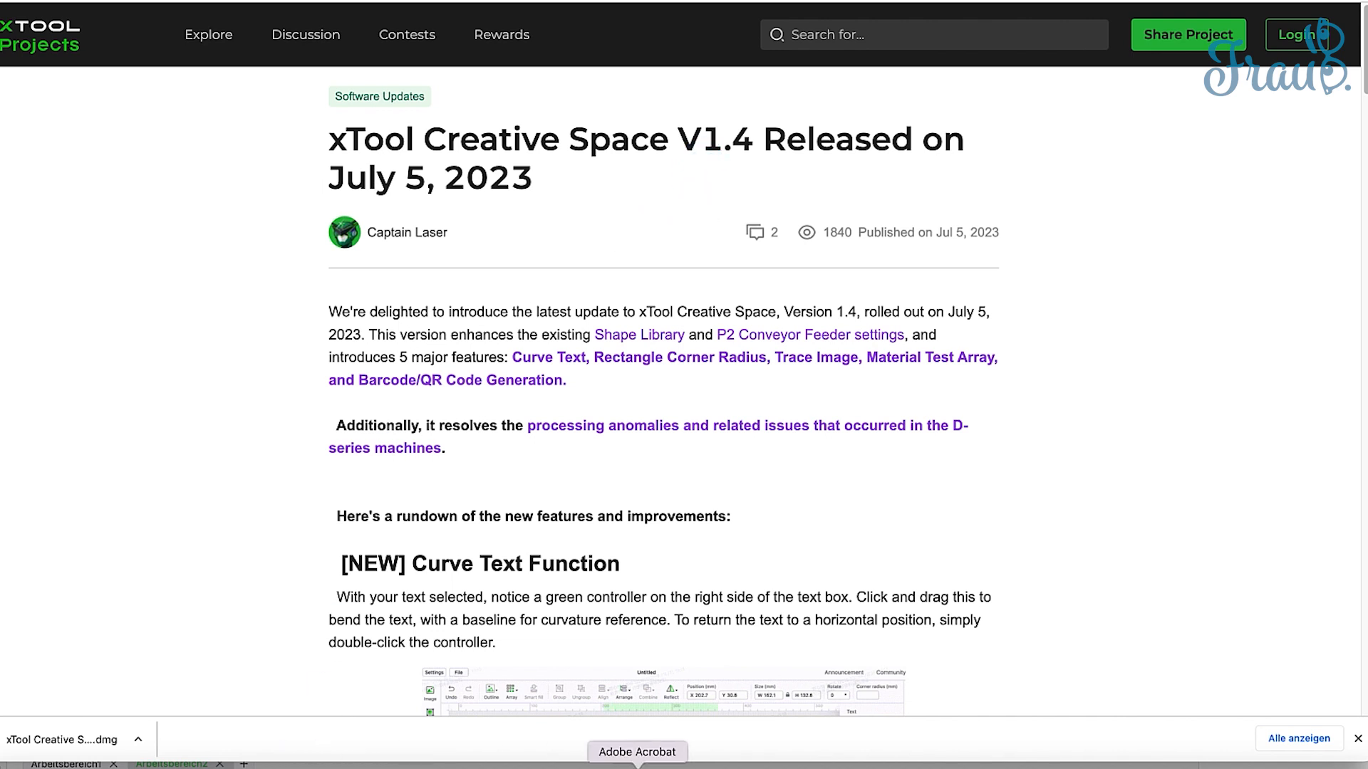
Step: Switch back to xTool Creative Space and examine the general settings down to the software update and copyright entries
{"action": "left_click", "coordinate": [611, 760]}
{"action": "left_click", "coordinate": [85, 54]}
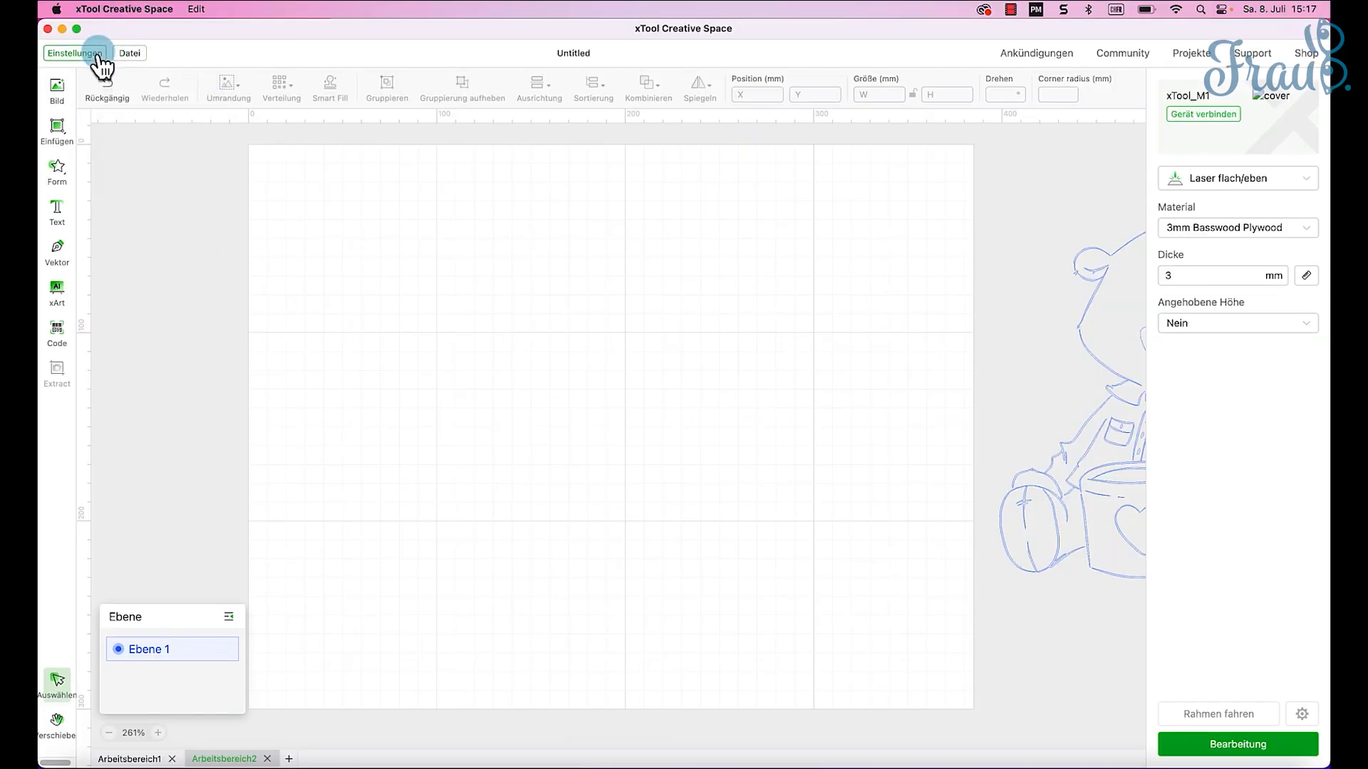
{"action": "scroll", "coordinate": [682, 411], "scroll_direction": "down", "scroll_amount": 10}
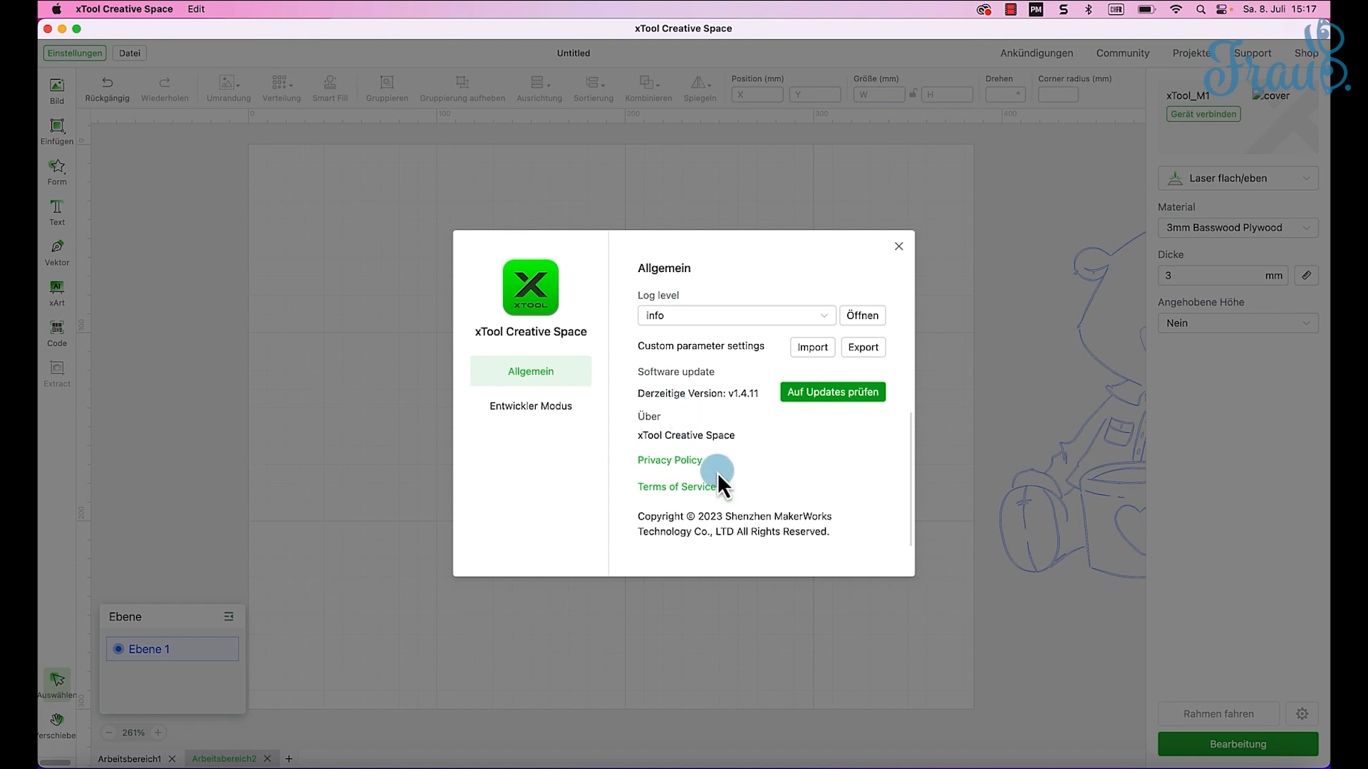
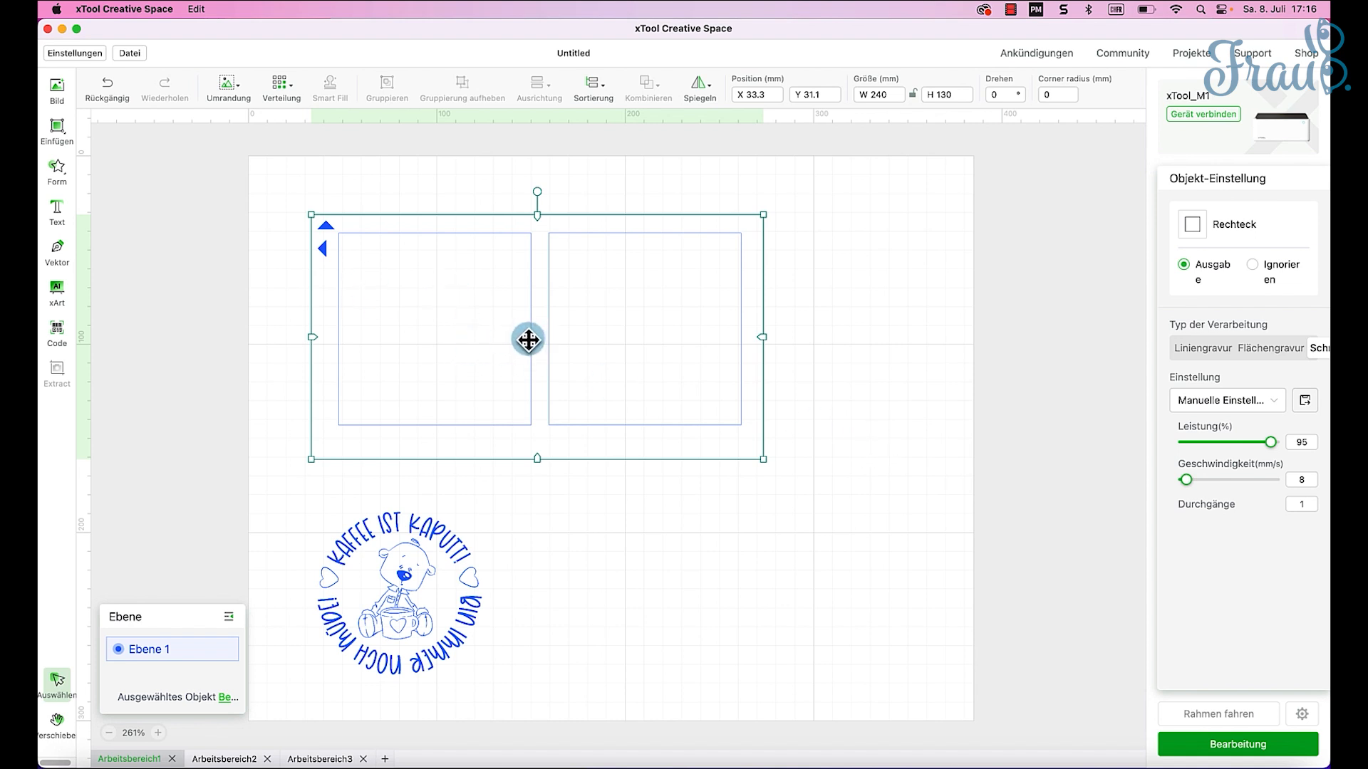
Step: Check the size and cut settings of the outer rectangle surrounding the two squares in Arbeitsbereich1
{"action": "left_click", "coordinate": [854, 377]}
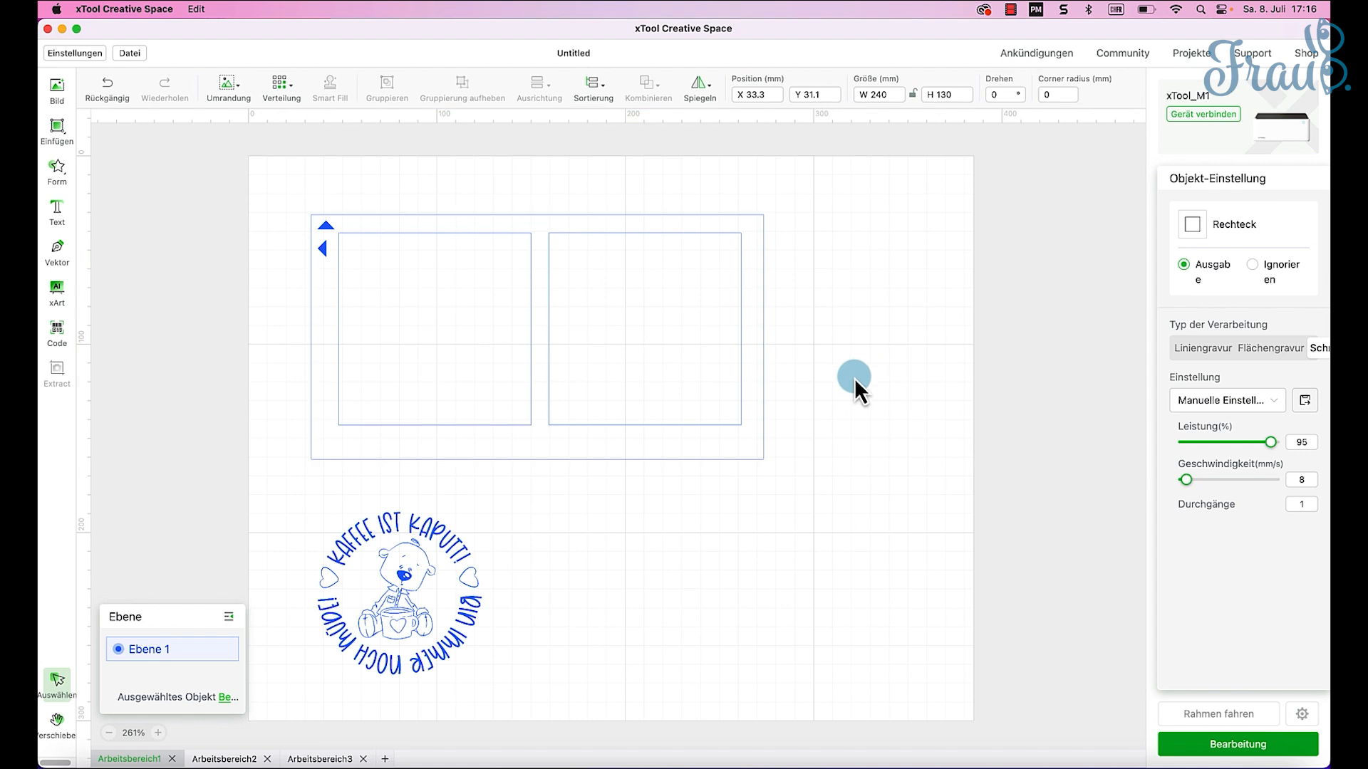
{"action": "left_click", "coordinate": [742, 371]}
{"action": "left_click", "coordinate": [789, 353]}
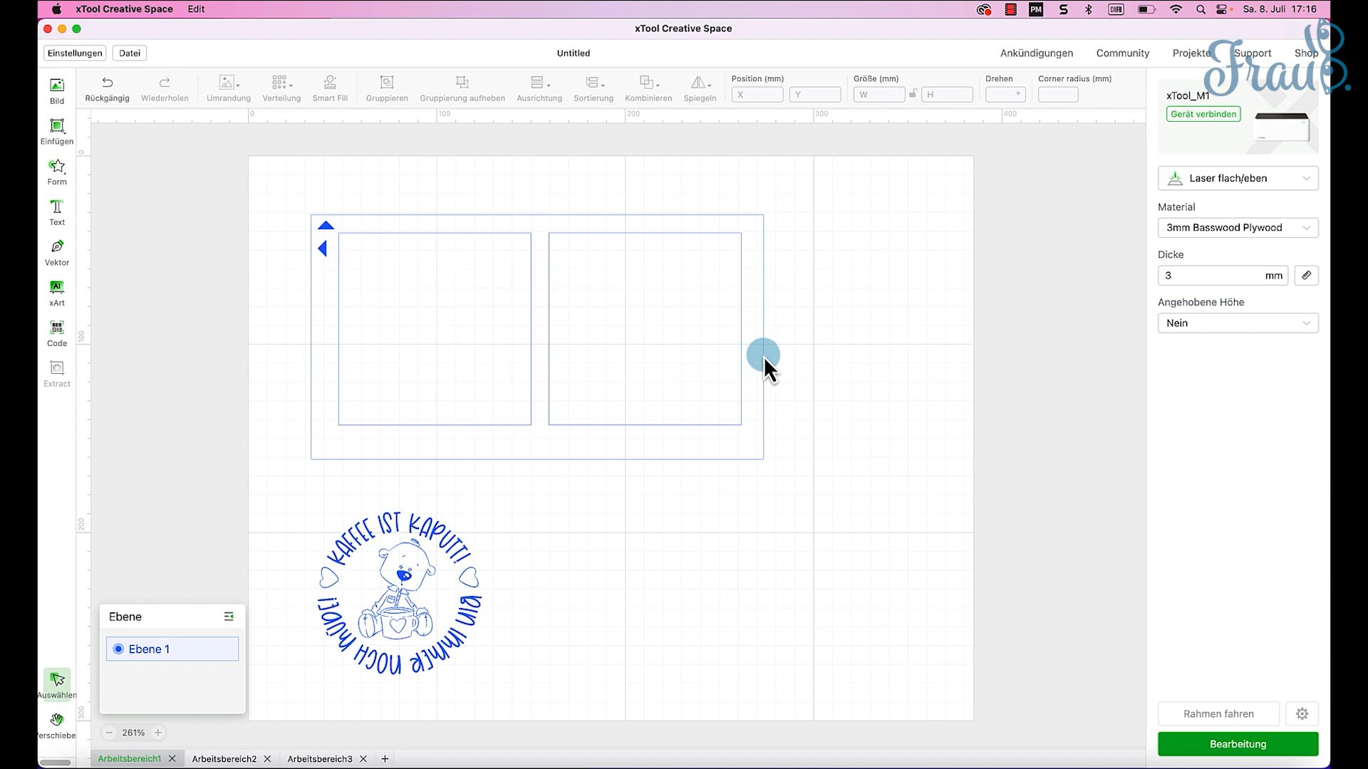
{"action": "right_click", "coordinate": [764, 356]}
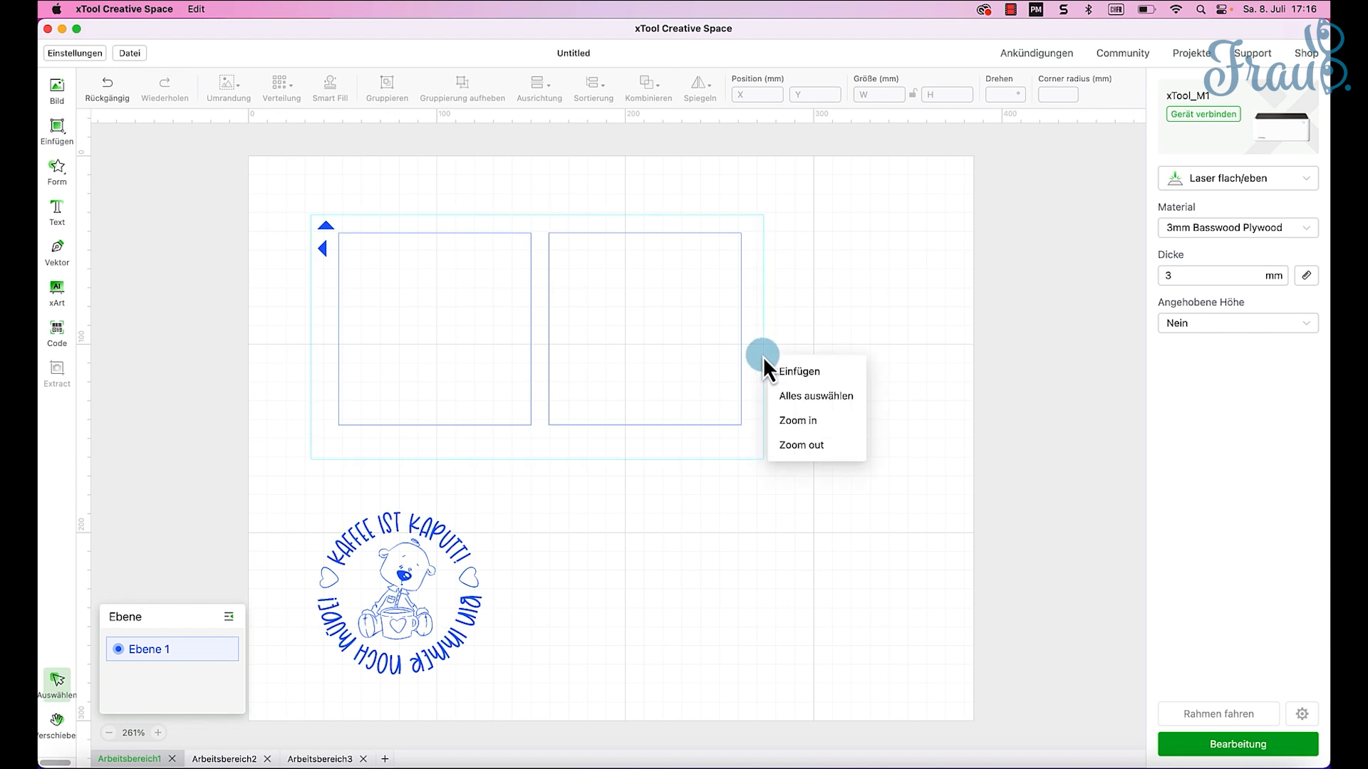
{"action": "left_click", "coordinate": [792, 302]}
{"action": "left_click", "coordinate": [760, 286]}
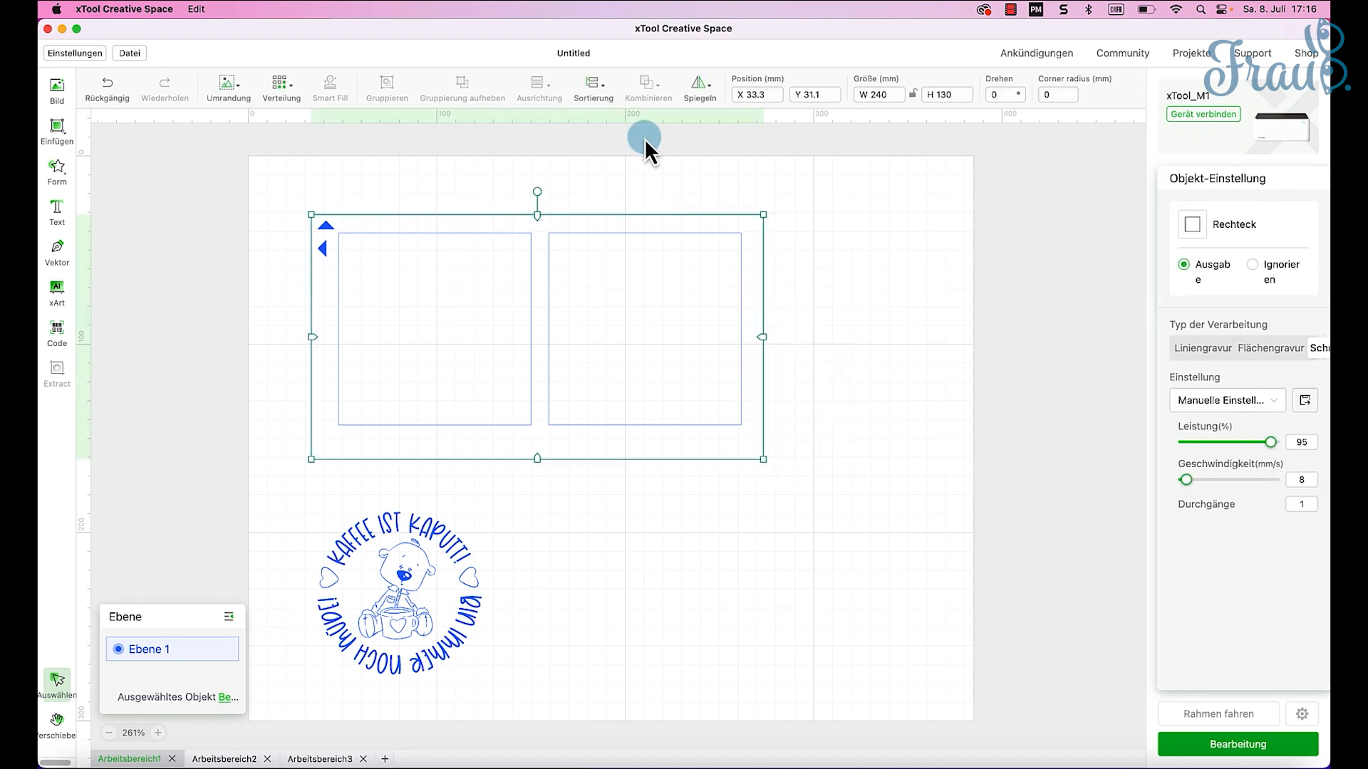
{"action": "left_click", "coordinate": [260, 175]}
Step: Turn on Präzise Auswahl der Vektorpfade in the general settings
{"action": "left_click", "coordinate": [62, 57]}
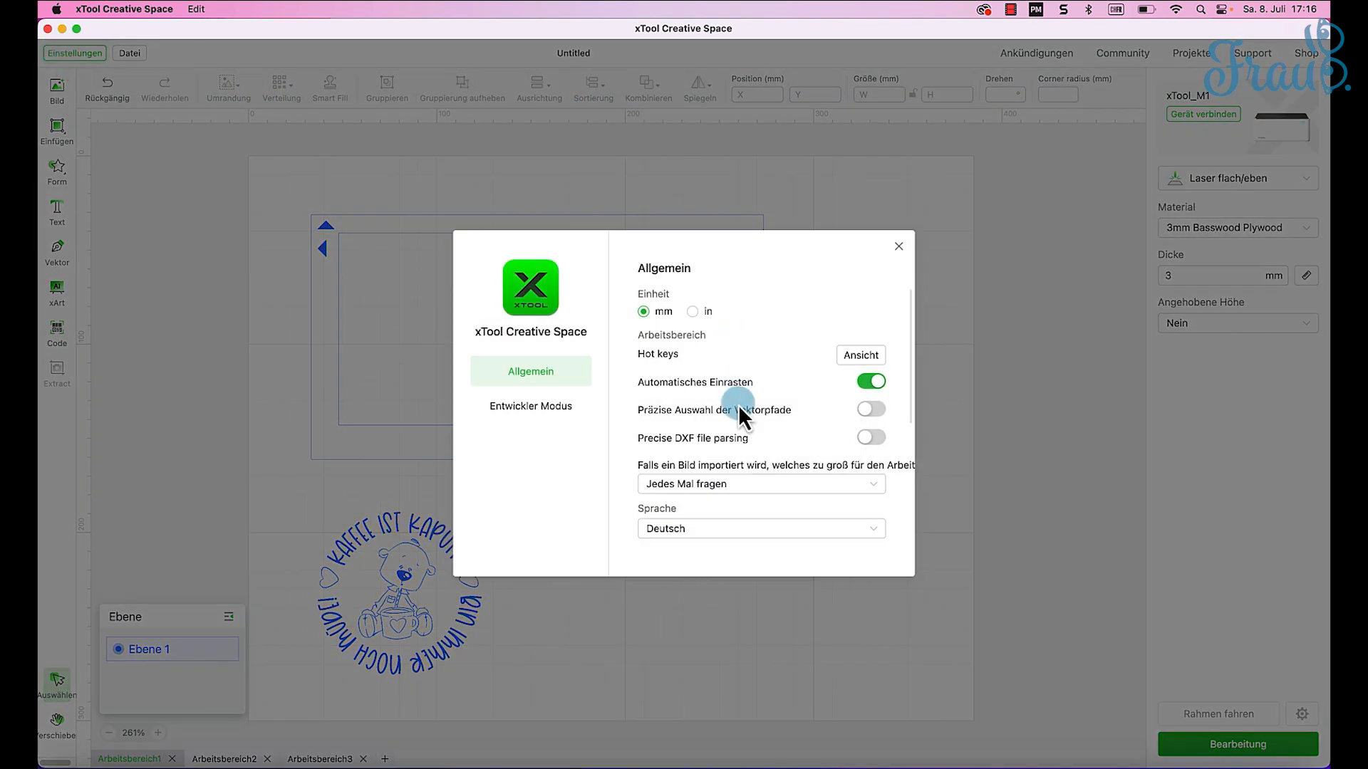
{"action": "left_click", "coordinate": [869, 412]}
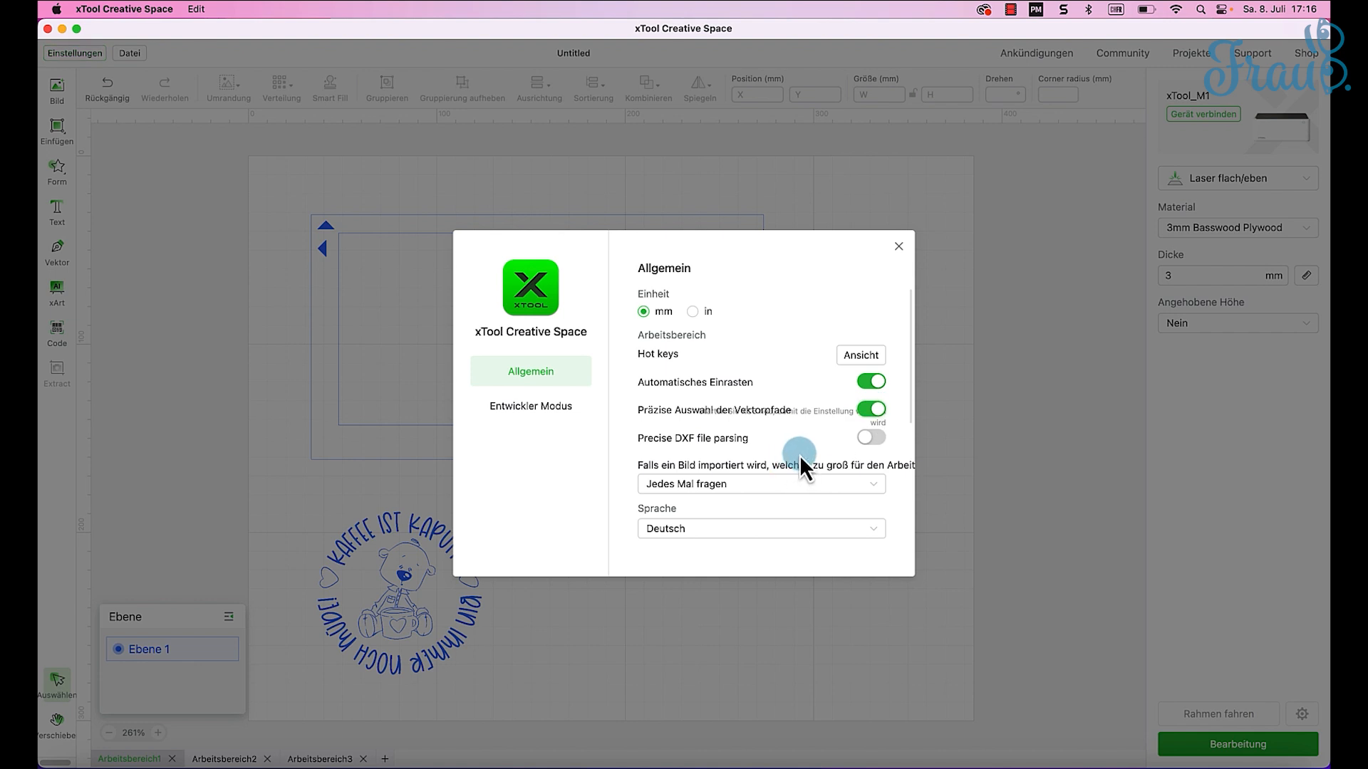
{"action": "left_click", "coordinate": [899, 246]}
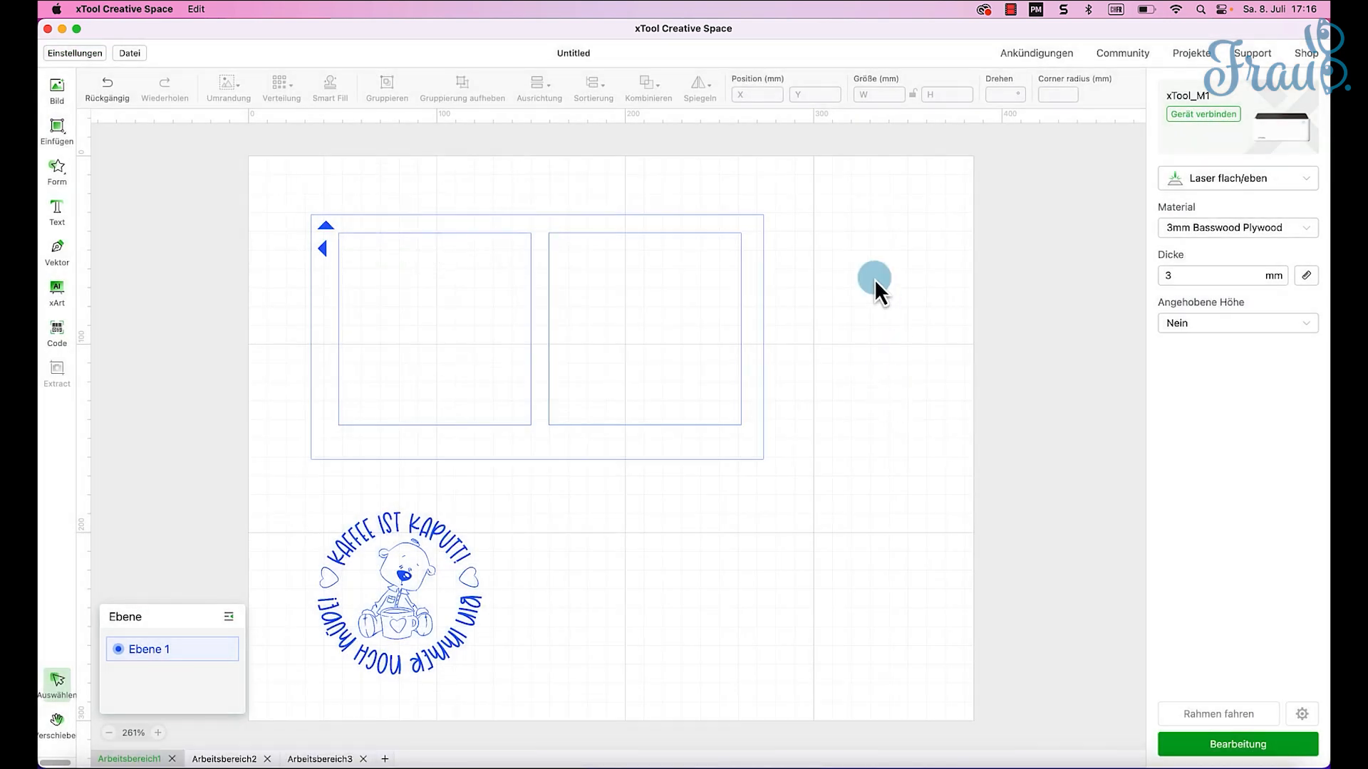
Step: Examine the size, processing type, Leistung and Geschwindigkeit of the two inner squares
{"action": "left_click", "coordinate": [741, 329]}
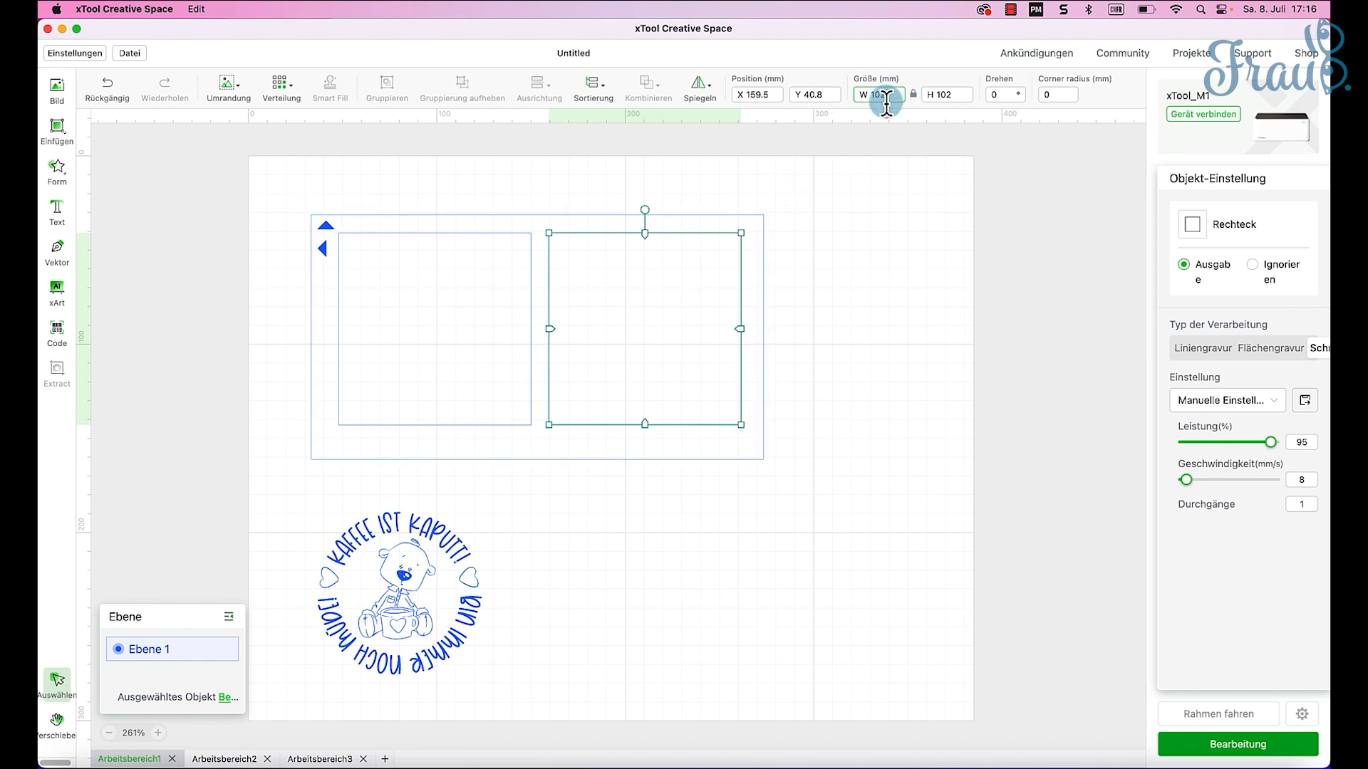
{"action": "left_click", "coordinate": [531, 296]}
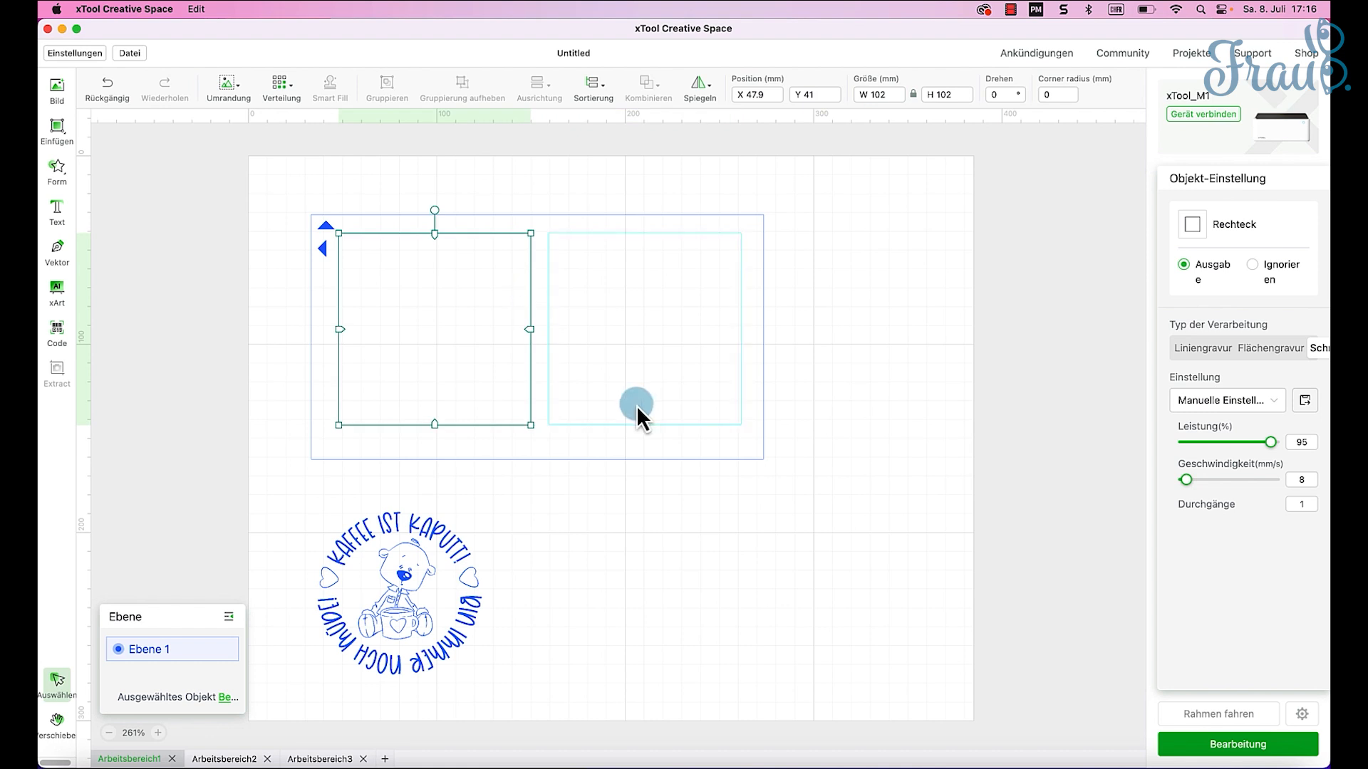
{"action": "left_click", "coordinate": [1320, 349]}
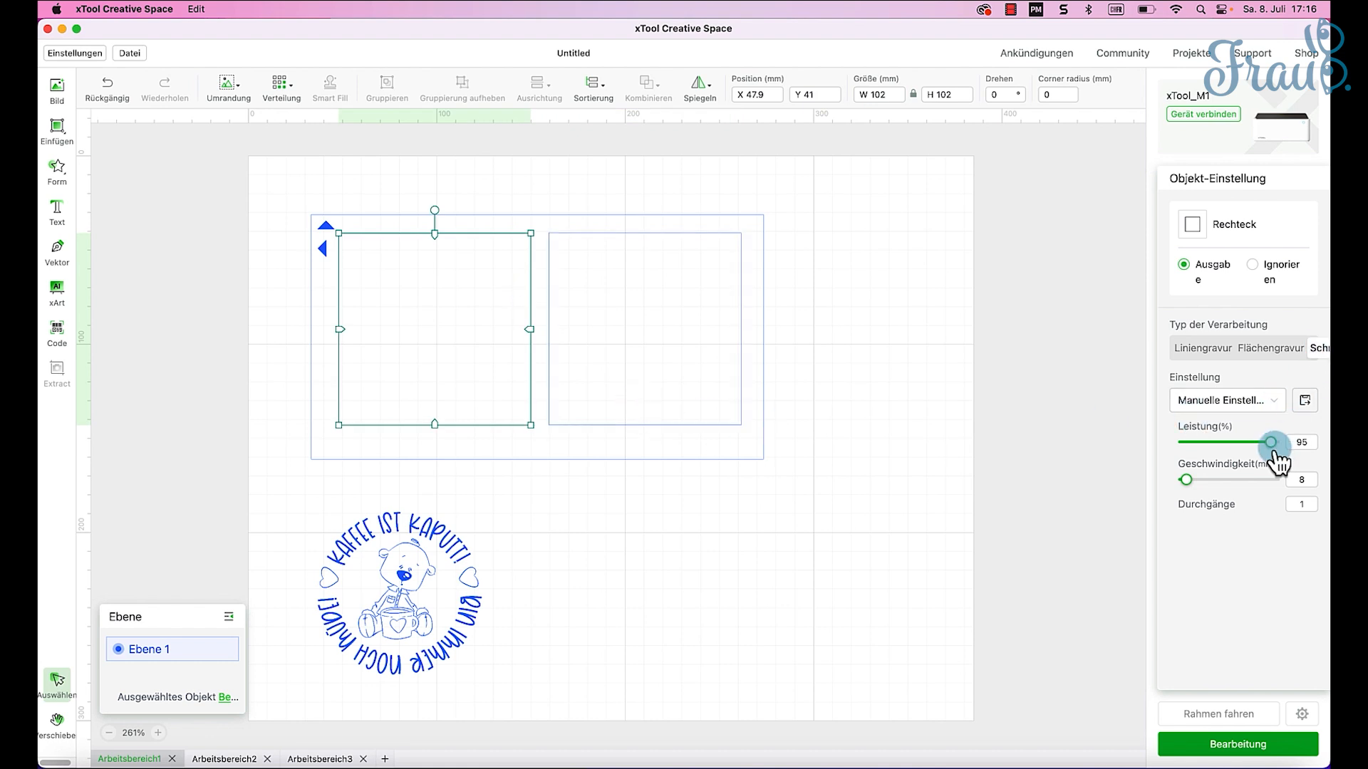
{"action": "left_click", "coordinate": [1300, 444]}
{"action": "left_click", "coordinate": [1269, 444]}
{"action": "left_click", "coordinate": [1281, 491]}
{"action": "left_click", "coordinate": [1080, 473]}
{"action": "left_click", "coordinate": [957, 485]}
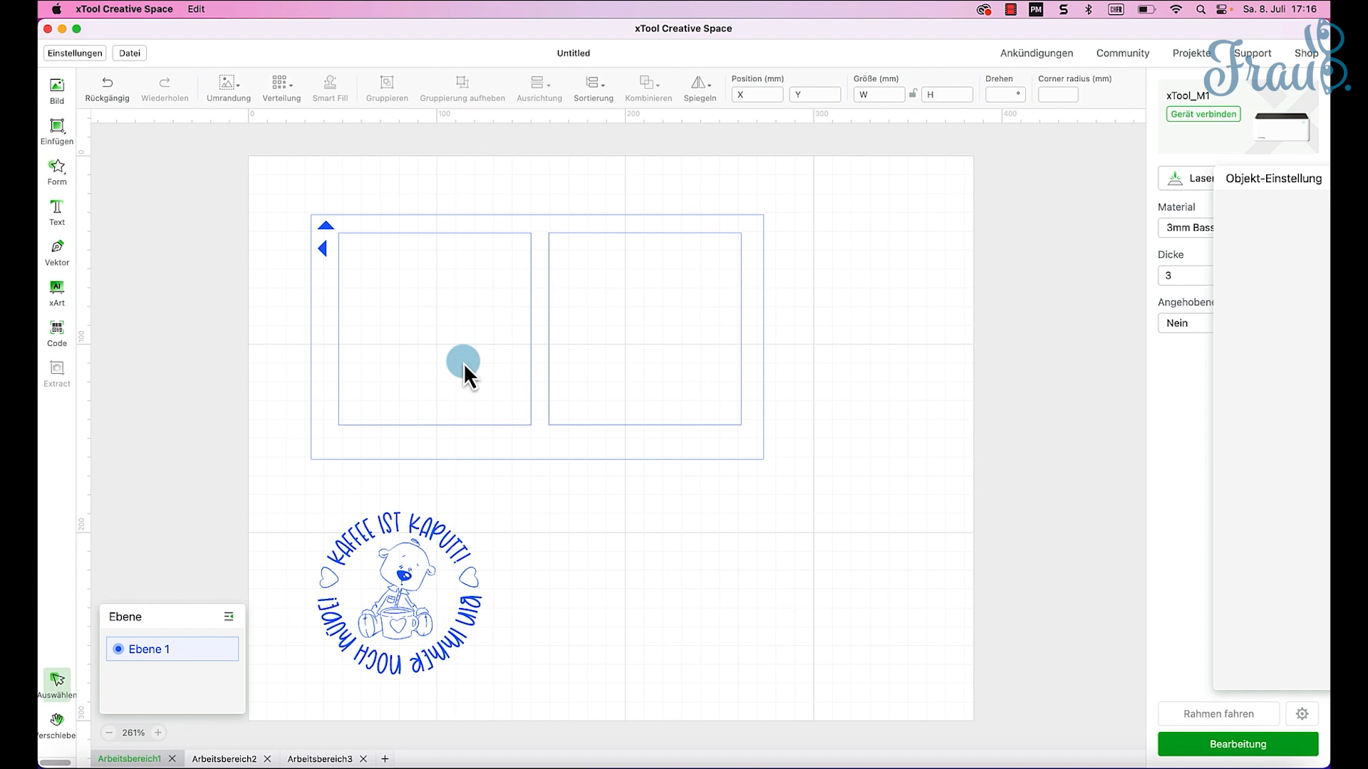
Step: Examine the Flächengravur settings of the two small arrow triangles beside the inner squares
{"action": "left_click", "coordinate": [326, 230]}
{"action": "left_click", "coordinate": [323, 244]}
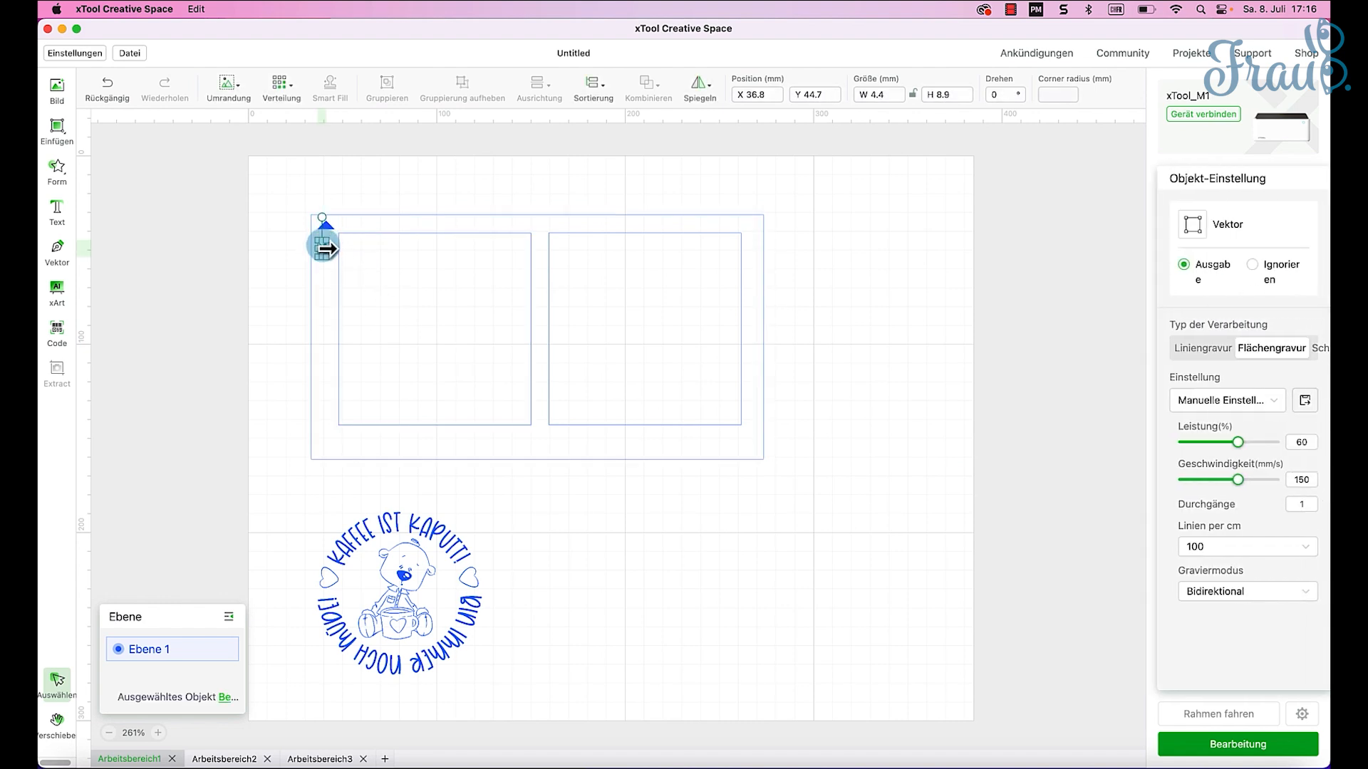
{"action": "left_click", "coordinate": [415, 271]}
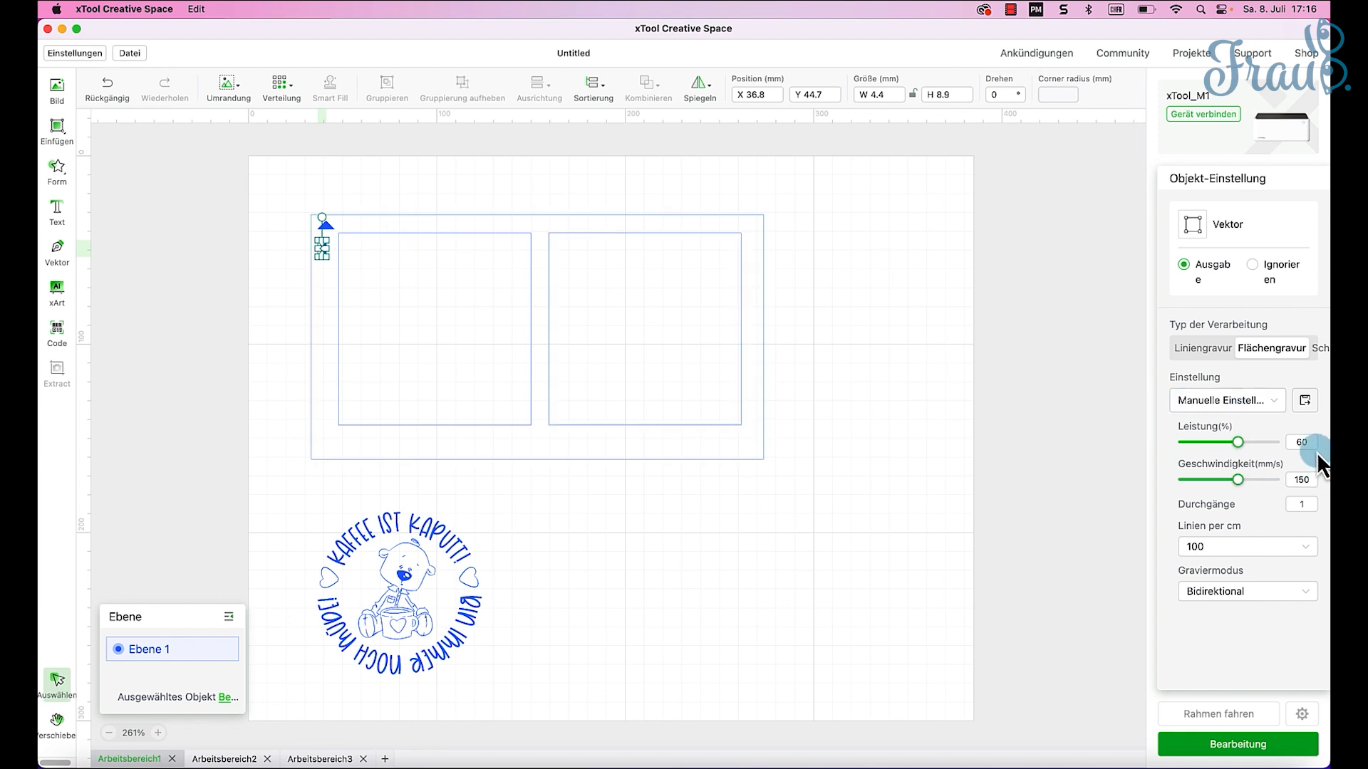
{"action": "left_click", "coordinate": [906, 333]}
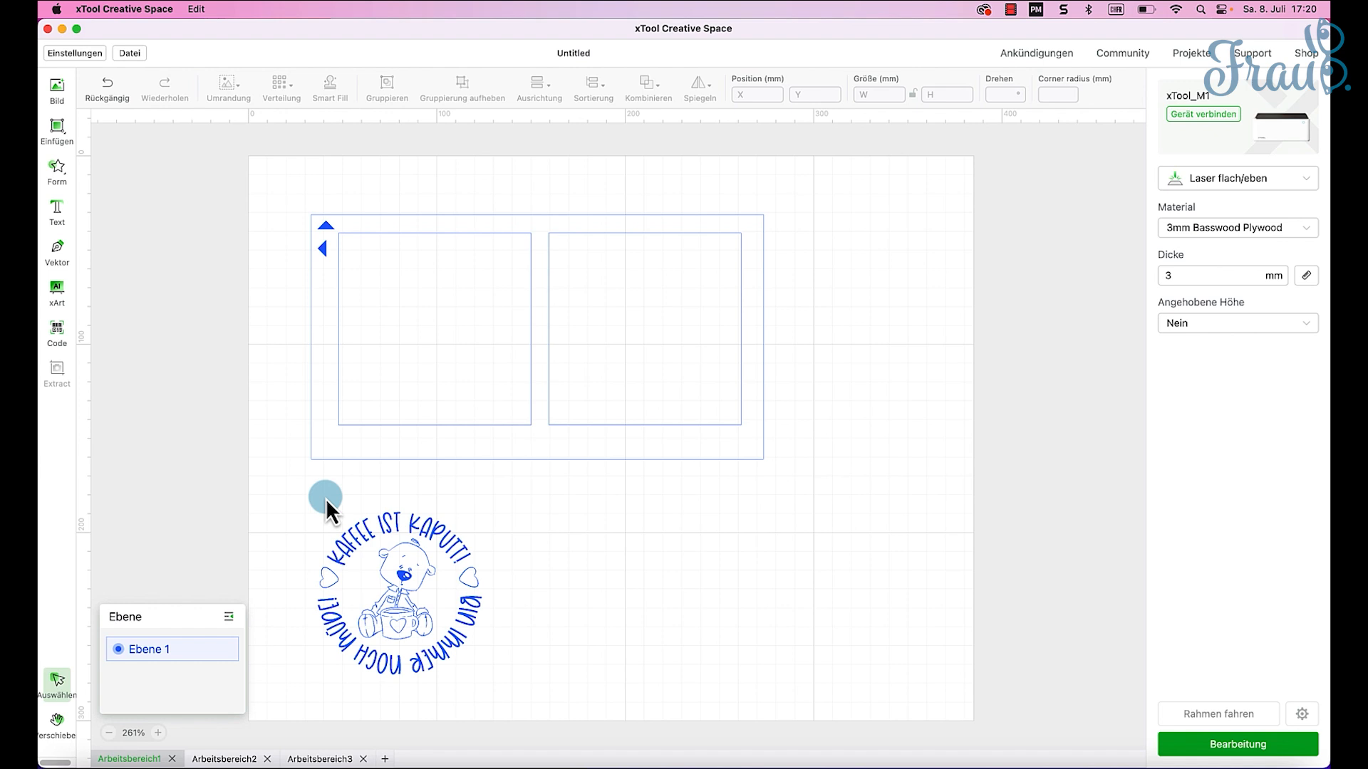
Step: Move the outer rectangle with its two squares and arrows together to position X 3 mm, Y 25 mm
{"action": "left_click_drag", "start_coordinate": [282, 184], "coordinate": [819, 482]}
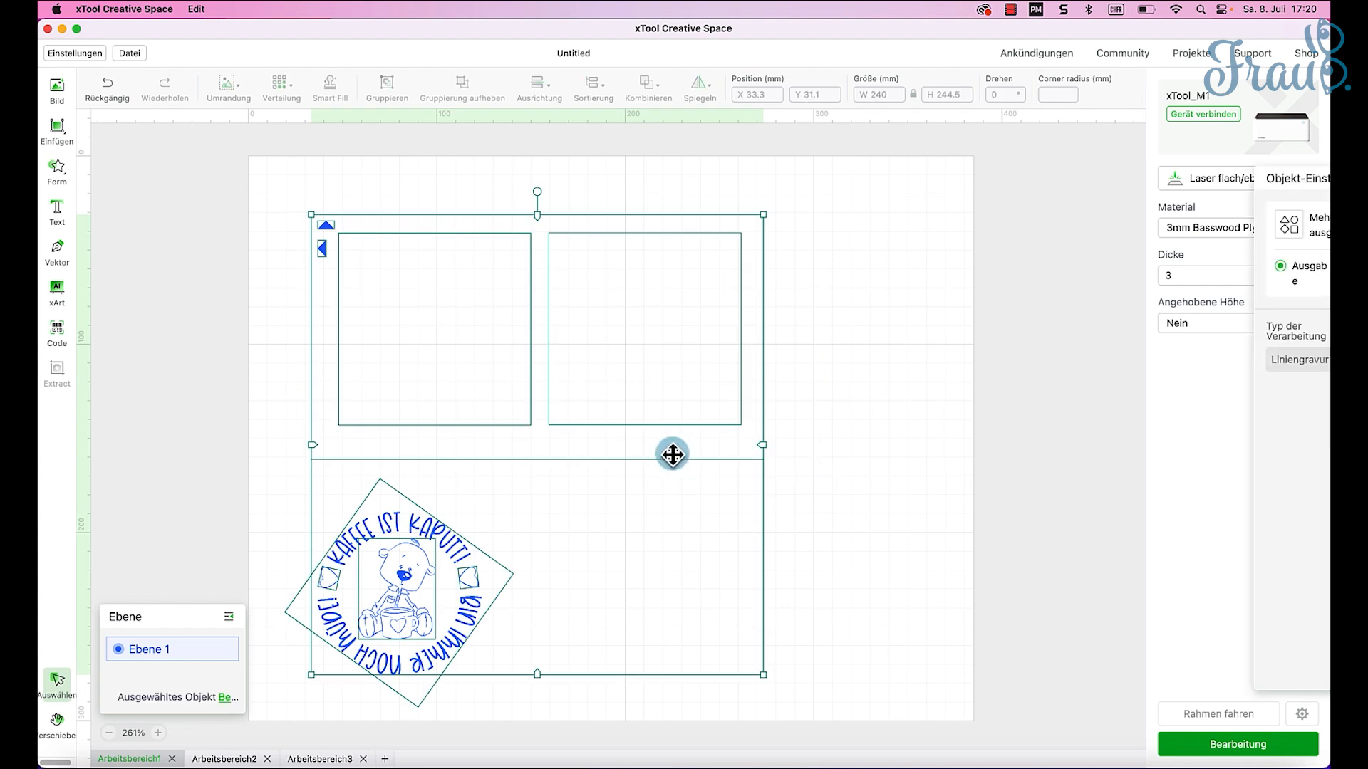
{"action": "left_click", "coordinate": [799, 441]}
{"action": "left_click_drag", "start_coordinate": [281, 178], "coordinate": [776, 421]}
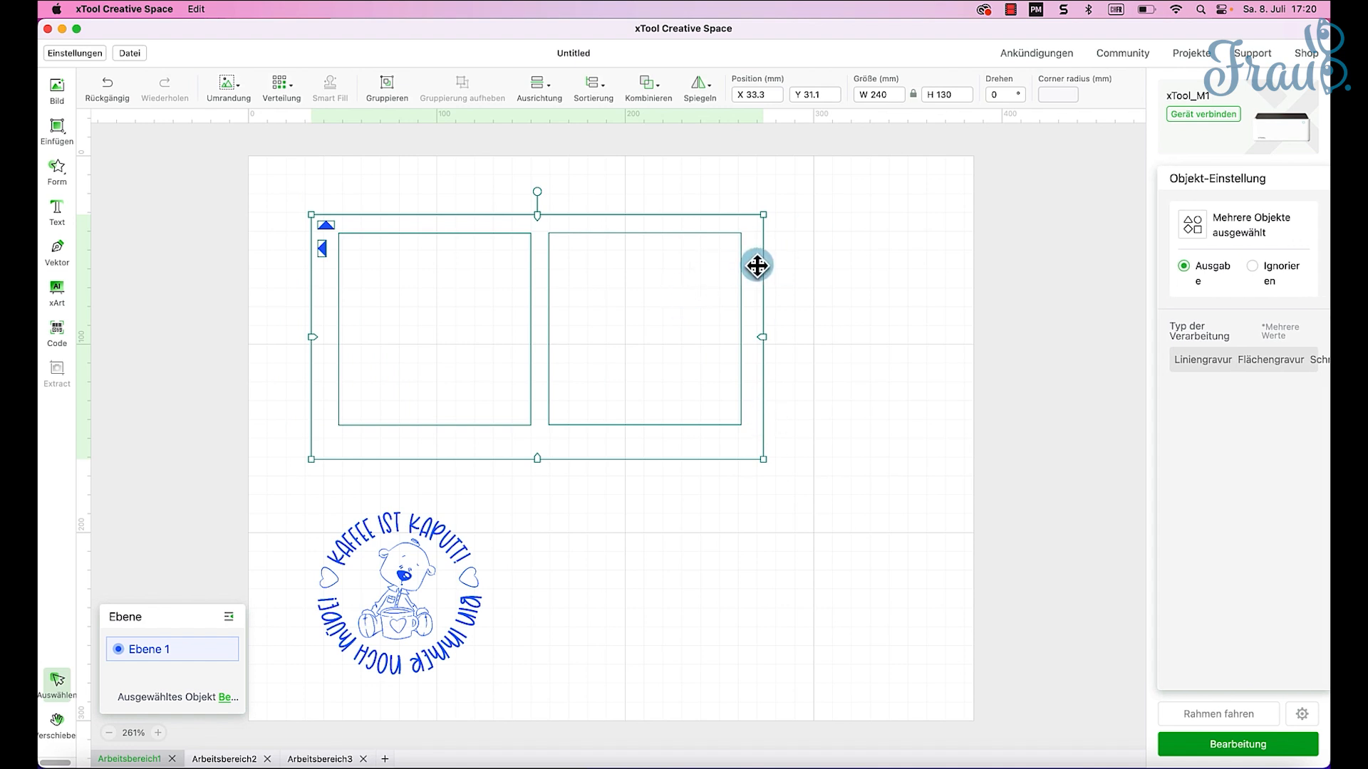
{"action": "left_click", "coordinate": [757, 96]}
{"action": "left_click_drag", "start_coordinate": [768, 93], "coordinate": [734, 93]}
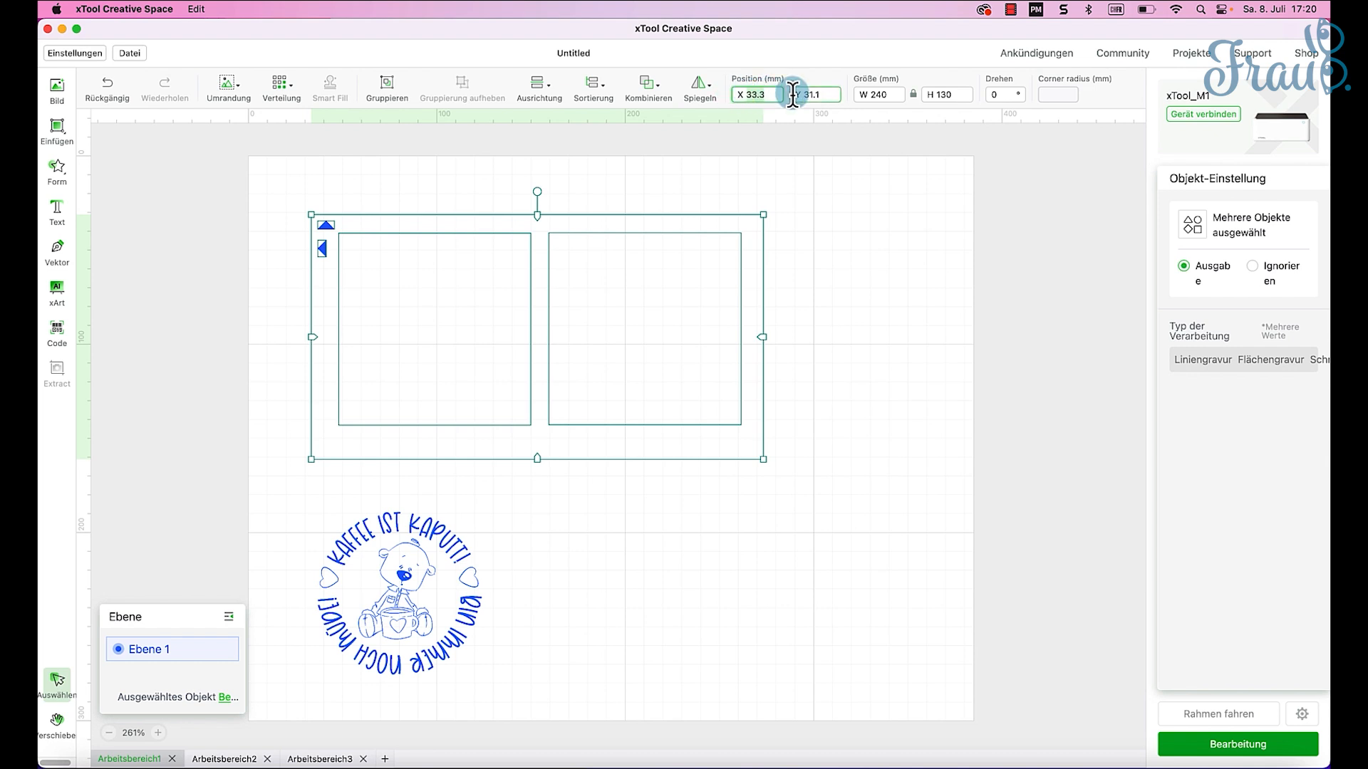
{"action": "type", "text": "2"}
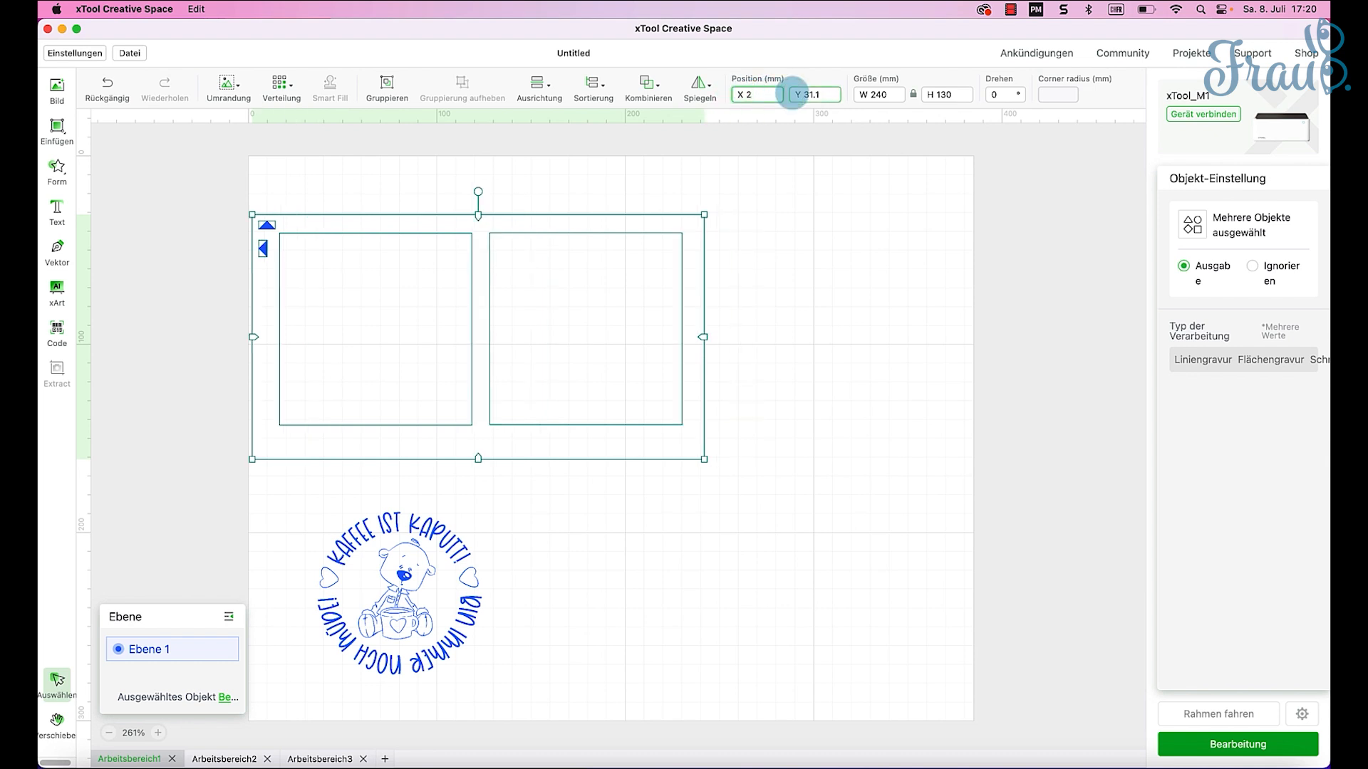
{"action": "key", "text": "BackSpace"}
{"action": "type", "text": "3"}
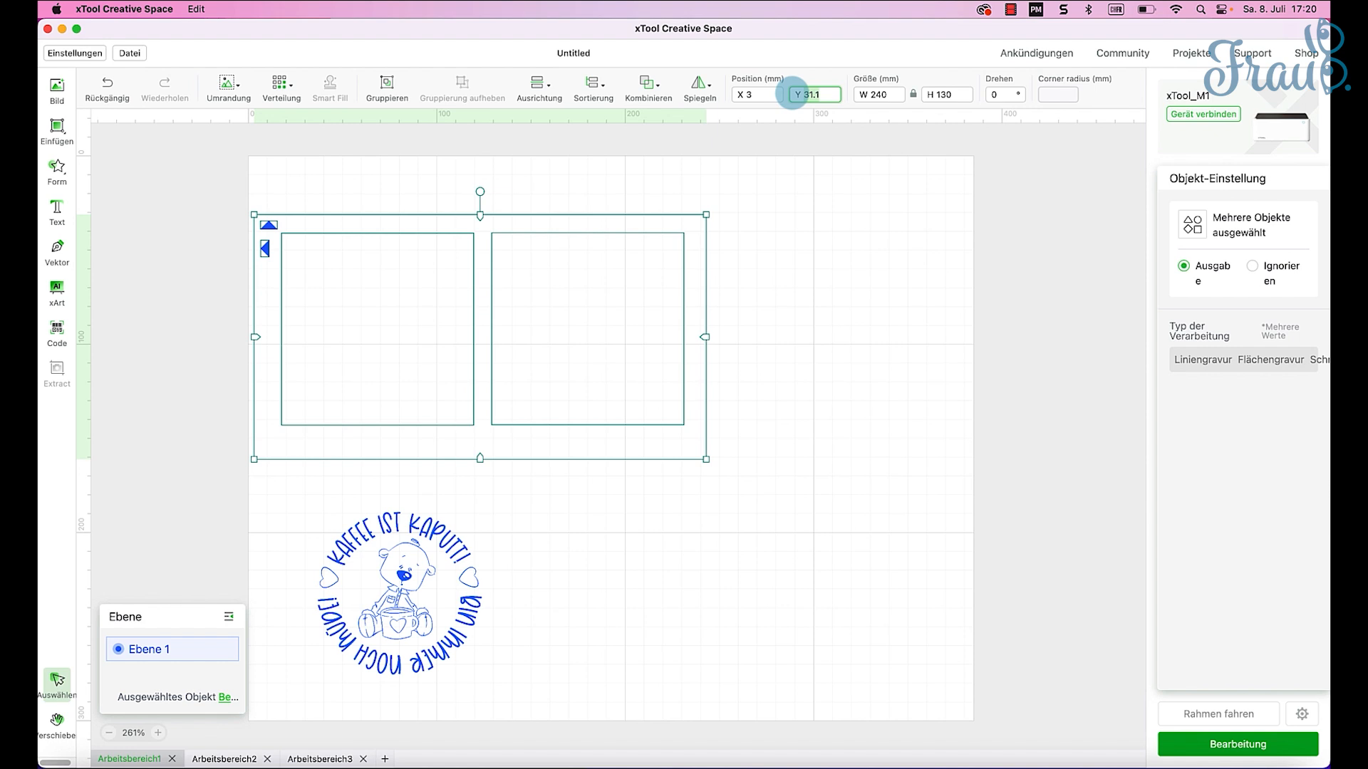
{"action": "type", "text": "25"}
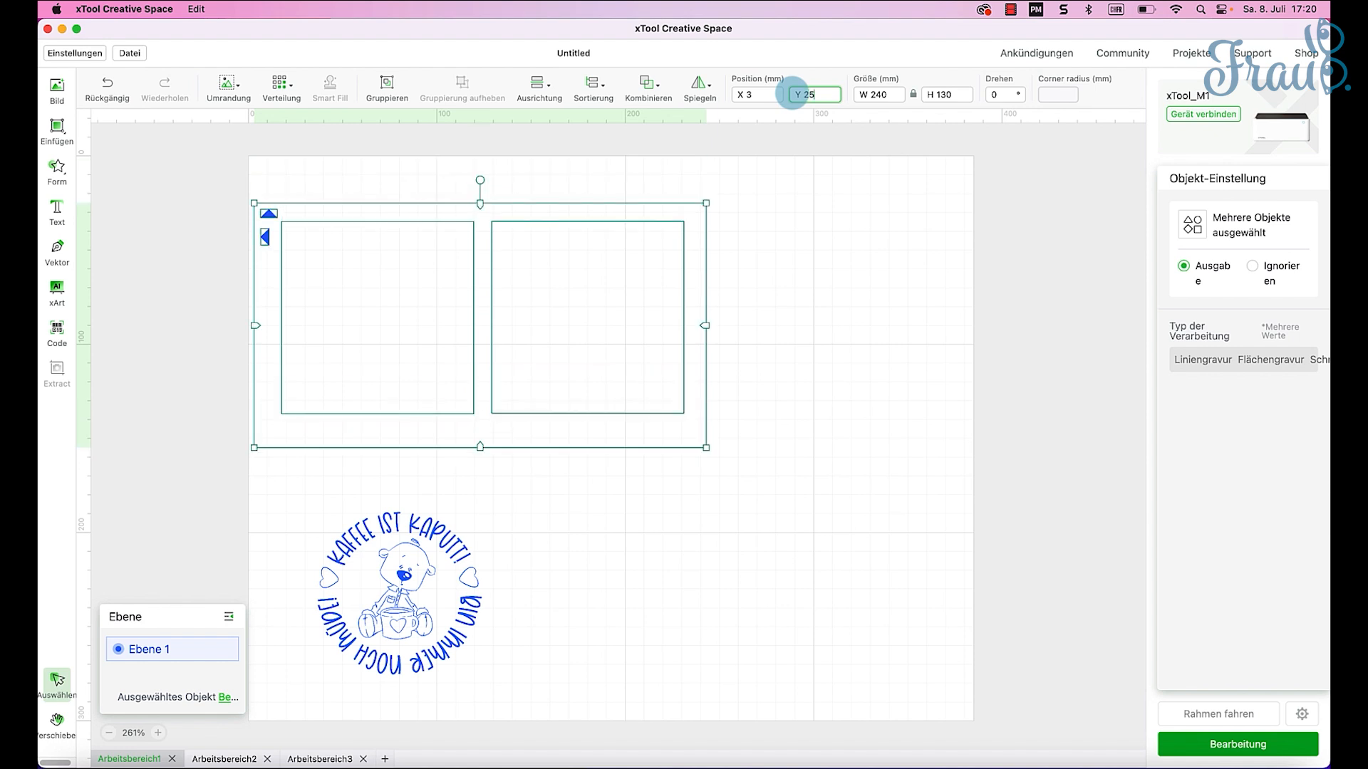
{"action": "left_click", "coordinate": [814, 440]}
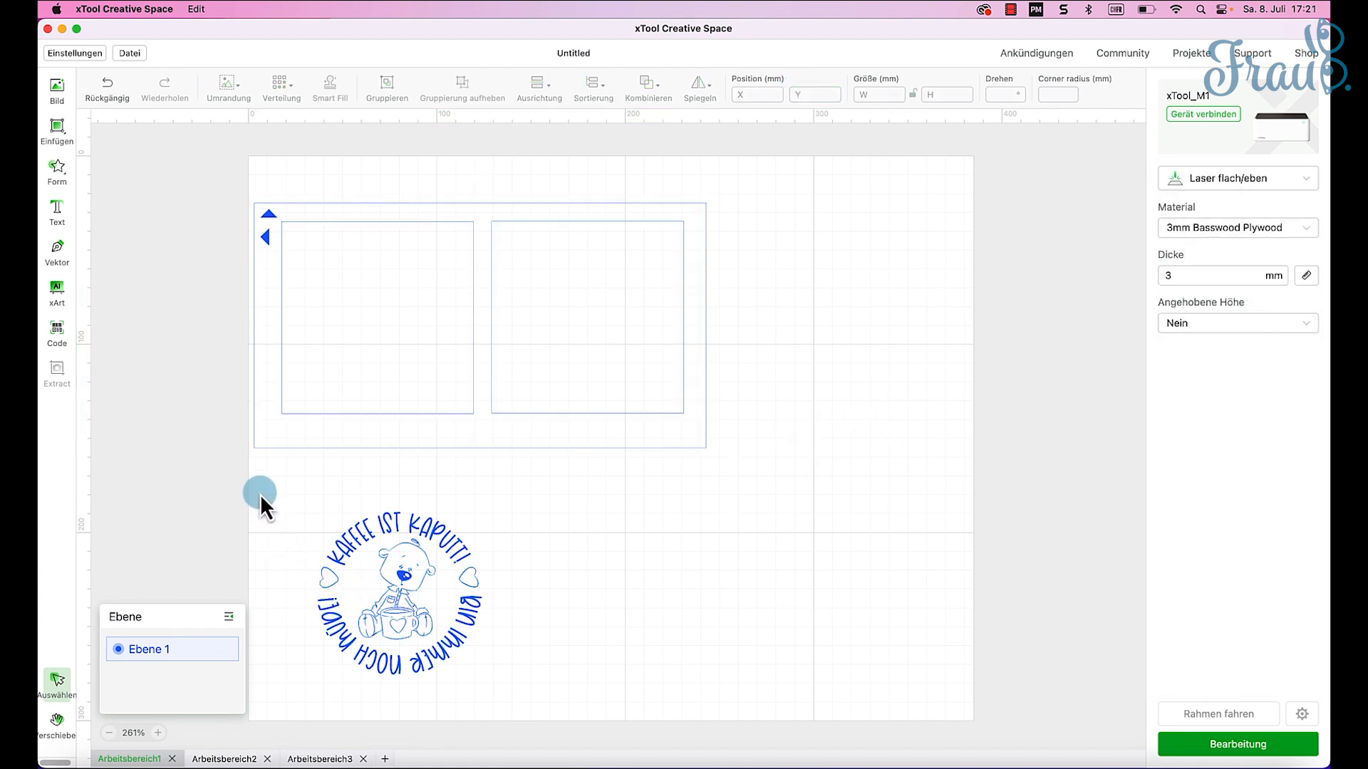
Step: Exclude the round bear design and the outer rectangle from processing by setting both to Ignorieren
{"action": "left_click", "coordinate": [503, 673]}
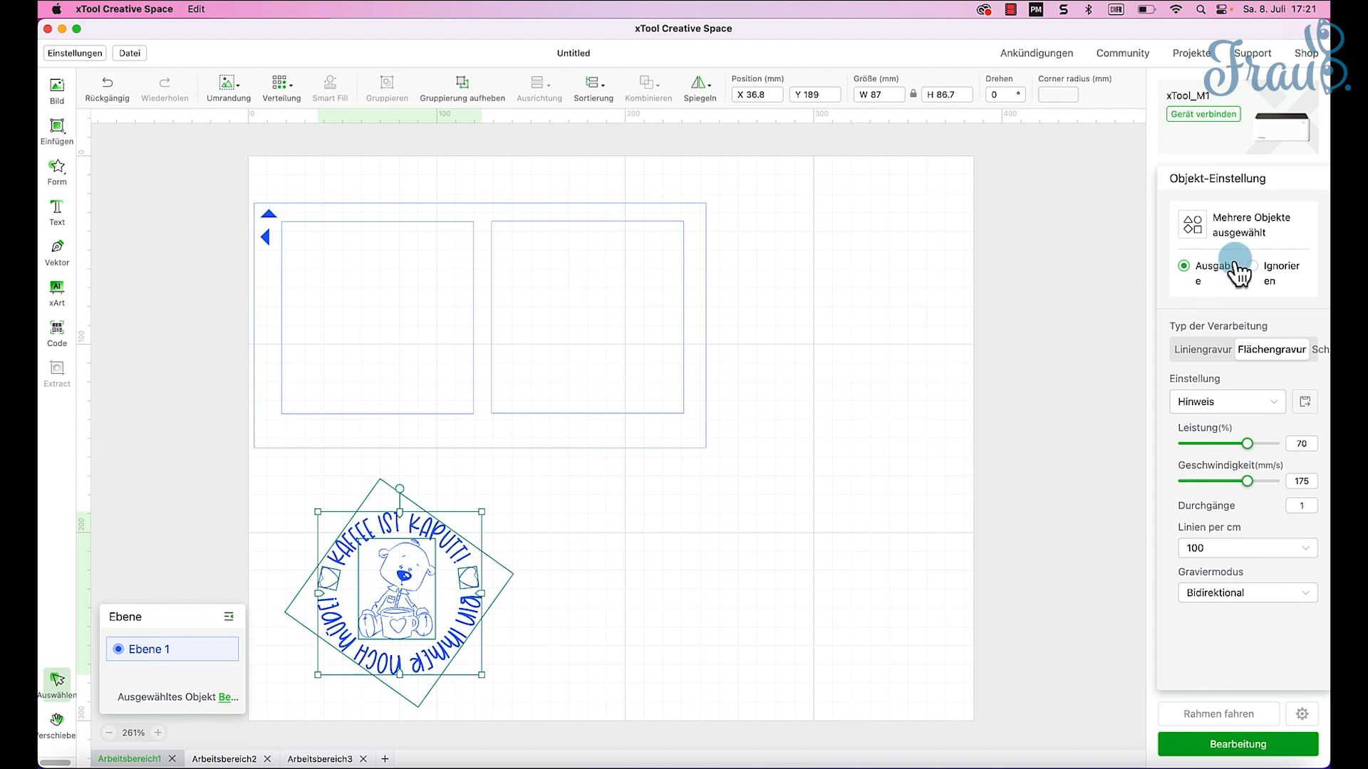
{"action": "left_click", "coordinate": [1256, 269]}
{"action": "left_click", "coordinate": [892, 340]}
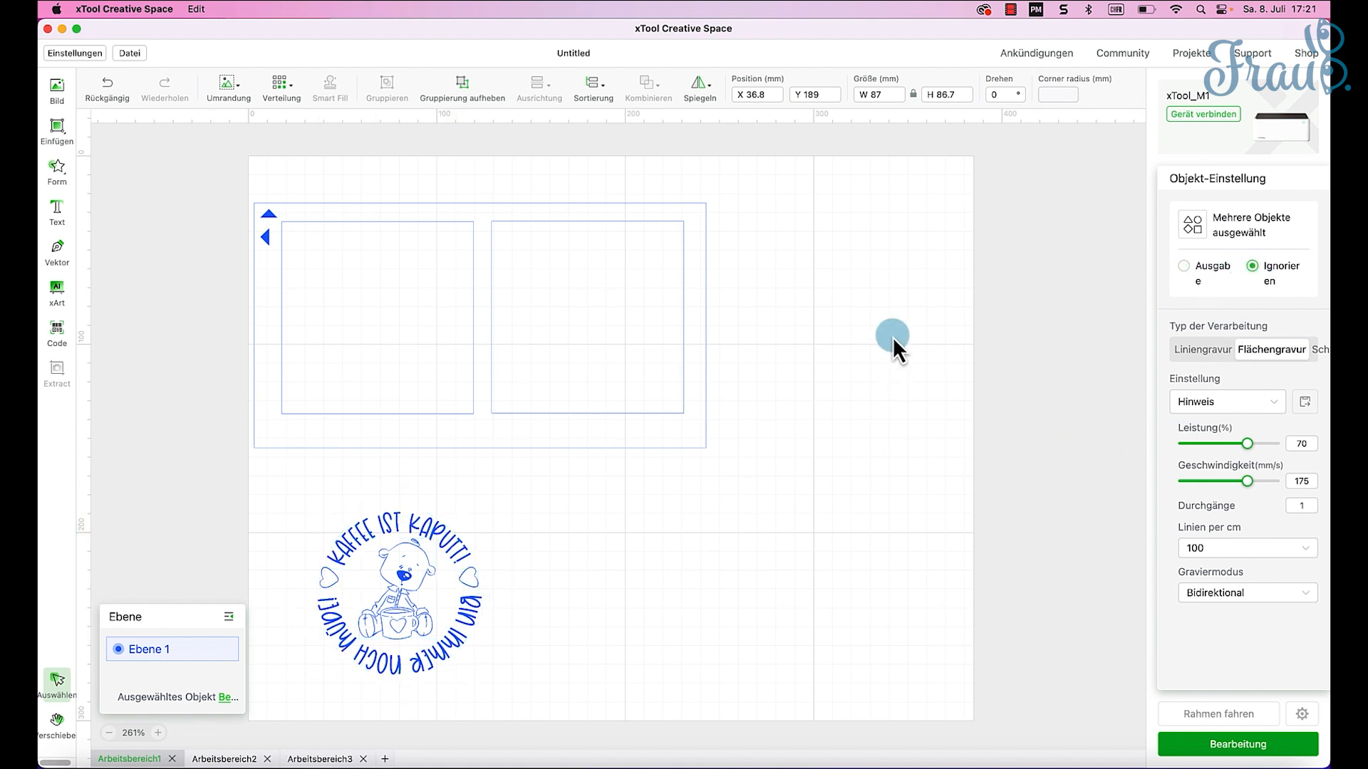
{"action": "left_click", "coordinate": [704, 393]}
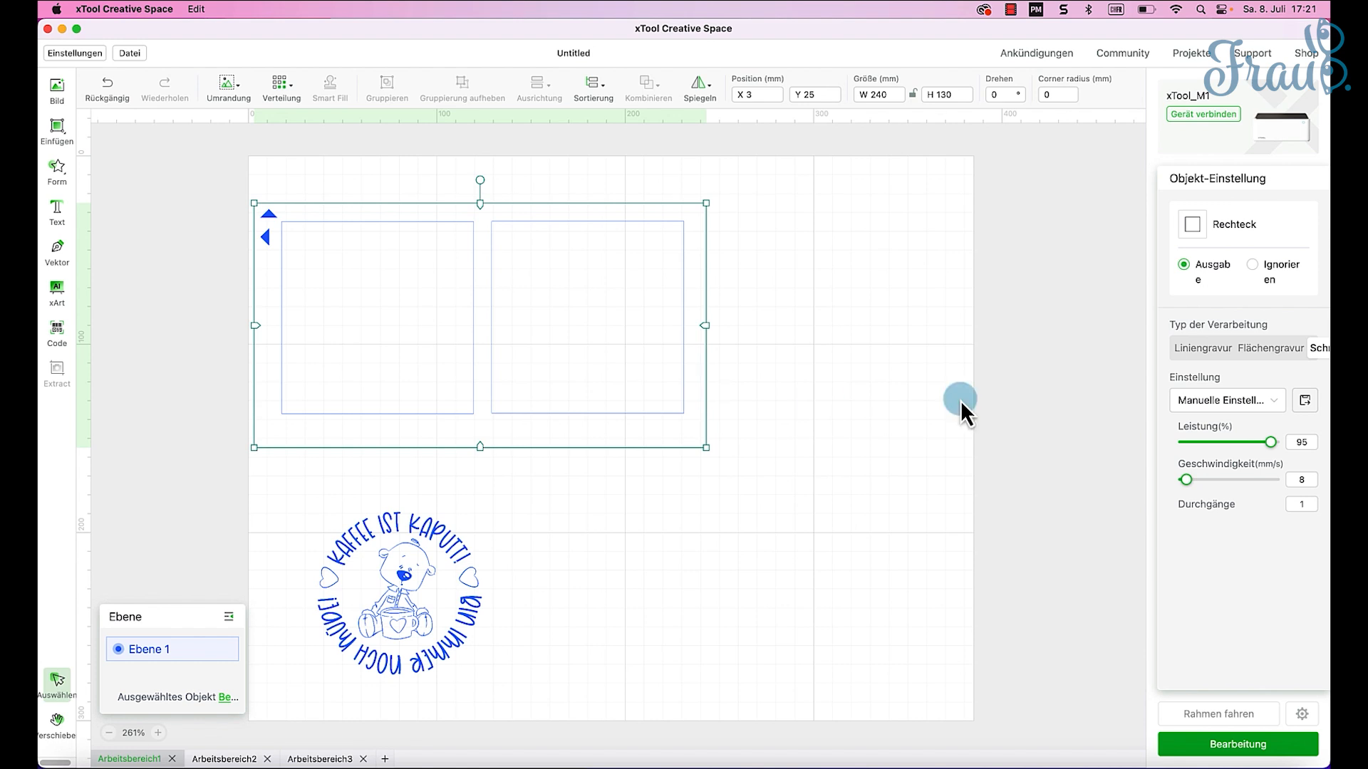
{"action": "left_click", "coordinate": [1253, 265]}
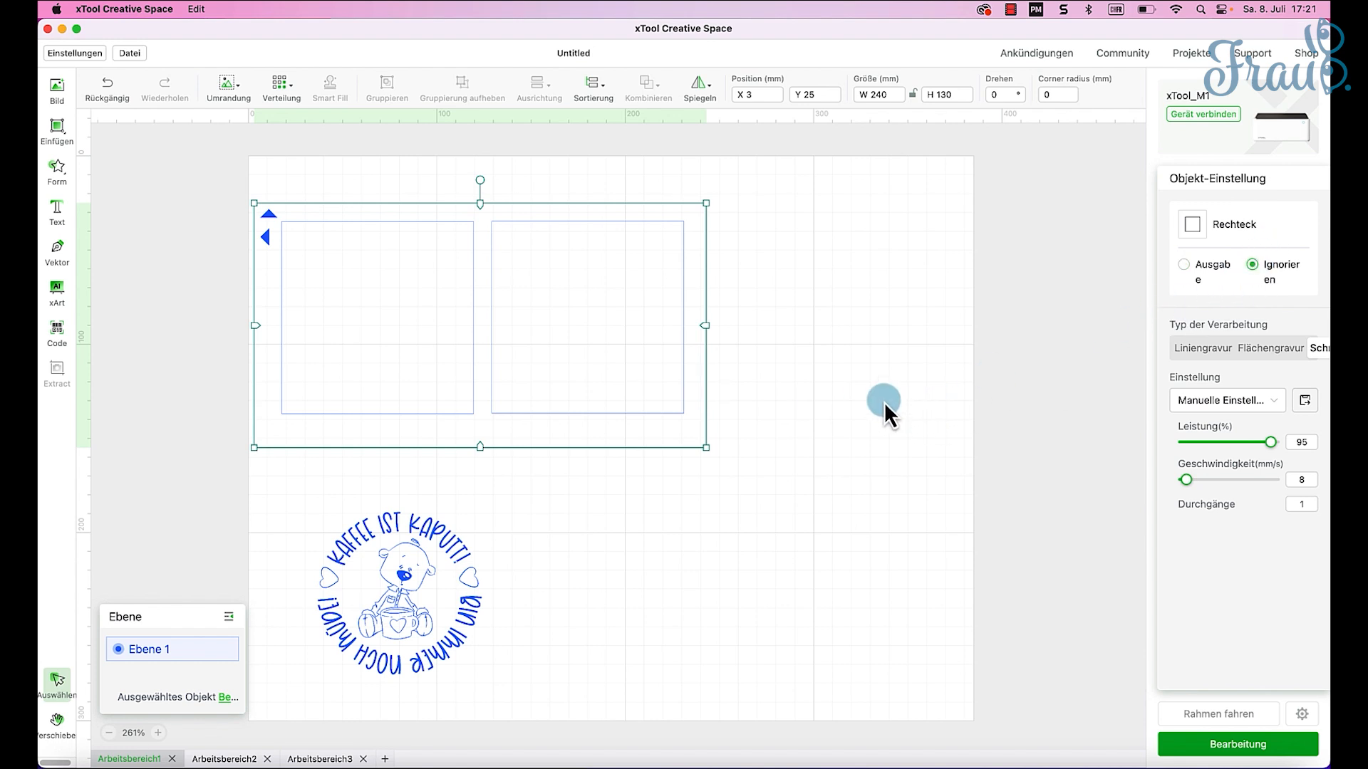
Step: Examine the output and processing settings of the two inner squares and the two arrow triangles
{"action": "left_click", "coordinate": [884, 402]}
{"action": "left_click", "coordinate": [546, 403]}
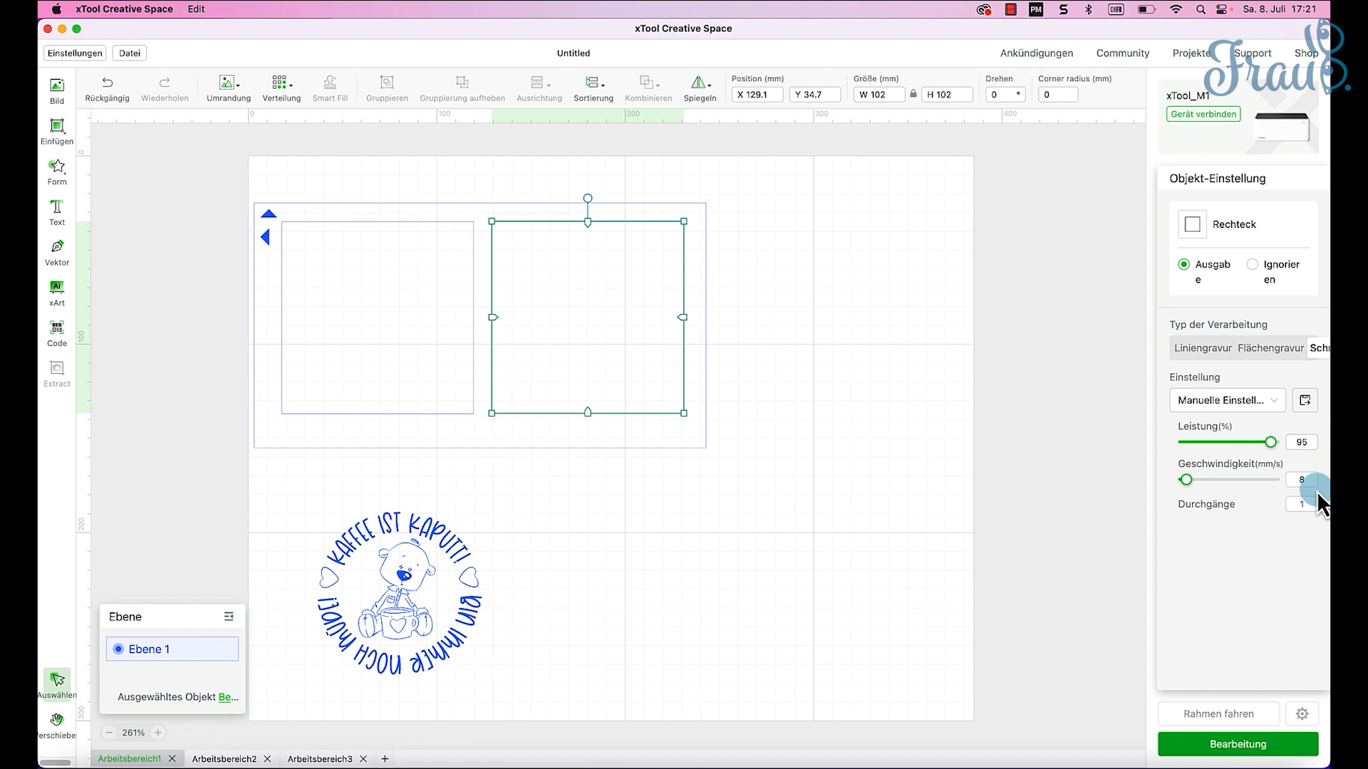
{"action": "left_click", "coordinate": [396, 231]}
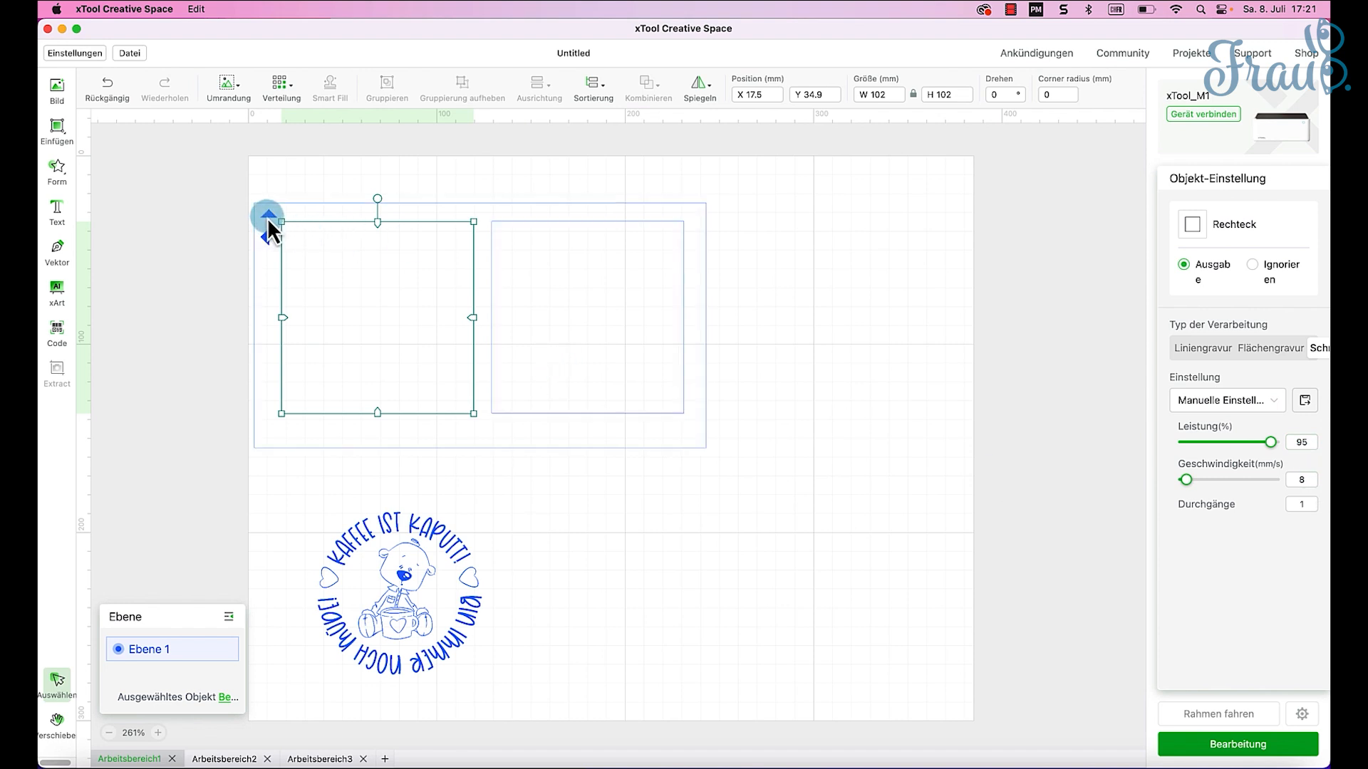
{"action": "left_click", "coordinate": [268, 220]}
{"action": "left_click", "coordinate": [266, 237]}
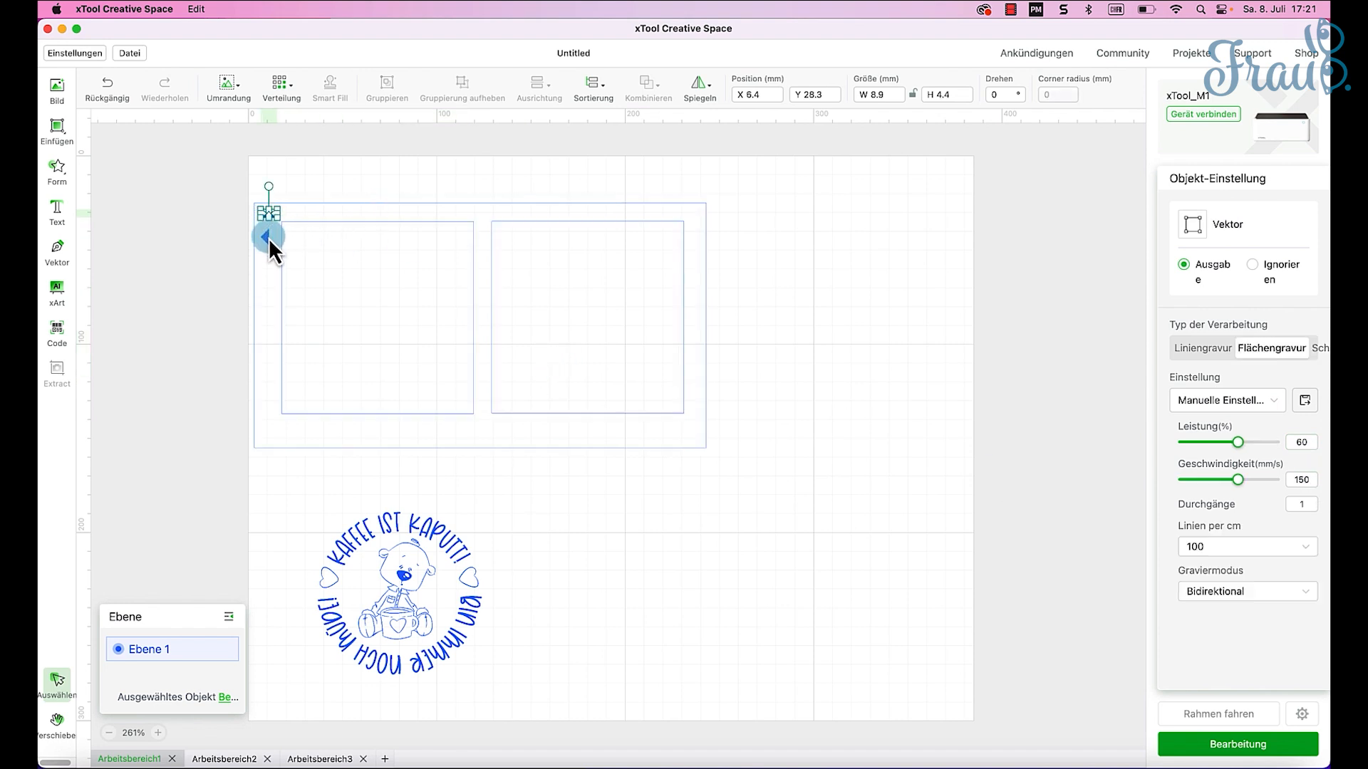
{"action": "left_click", "coordinate": [1309, 468]}
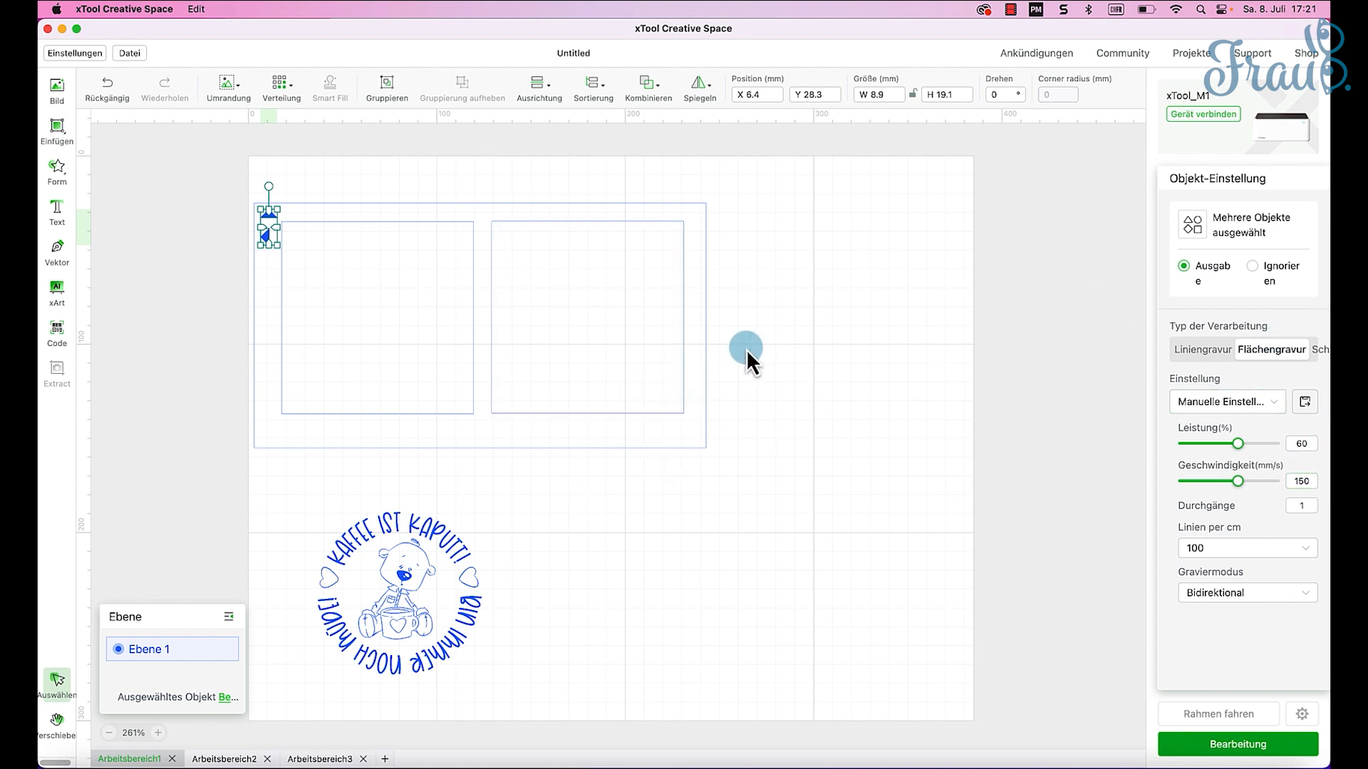
{"action": "left_click", "coordinate": [757, 321]}
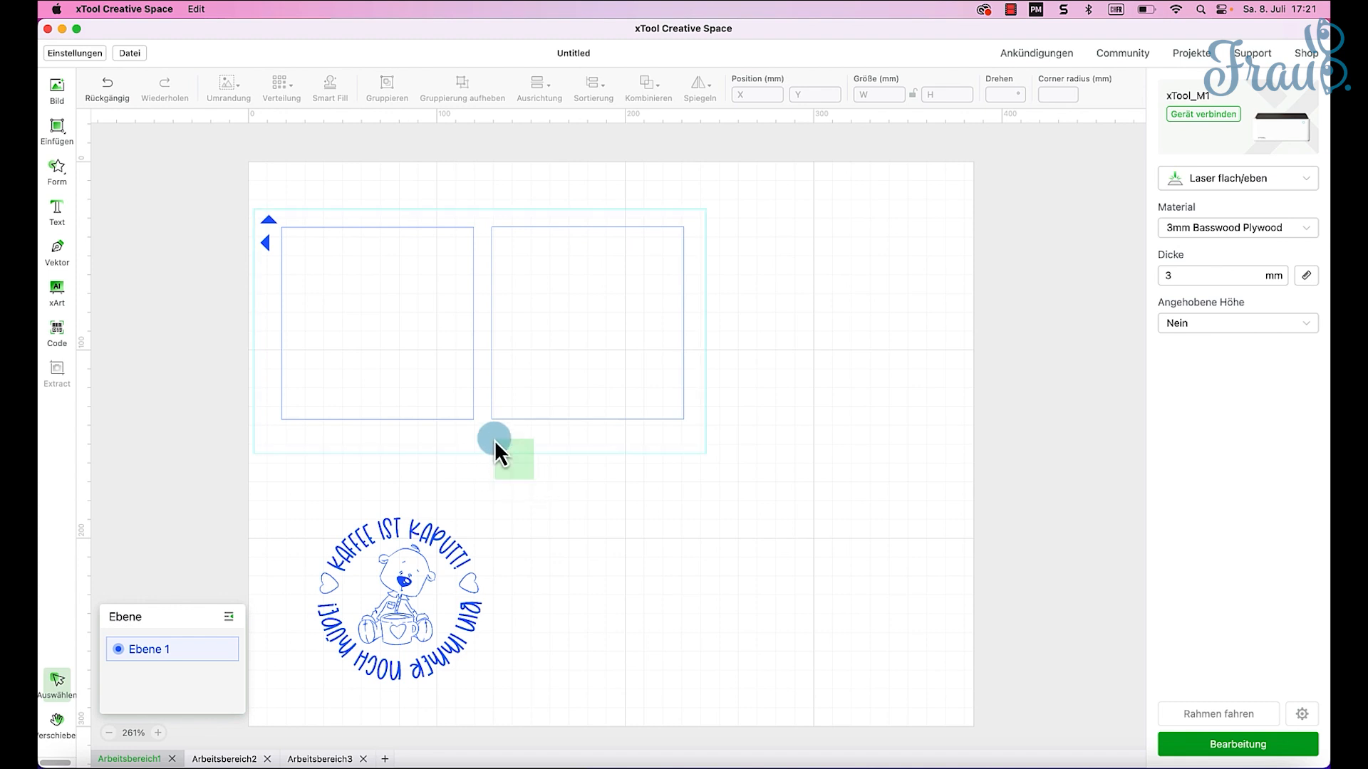
Step: Check the Ignorieren setting of the outer rectangle and the round bear design
{"action": "left_click", "coordinate": [497, 453]}
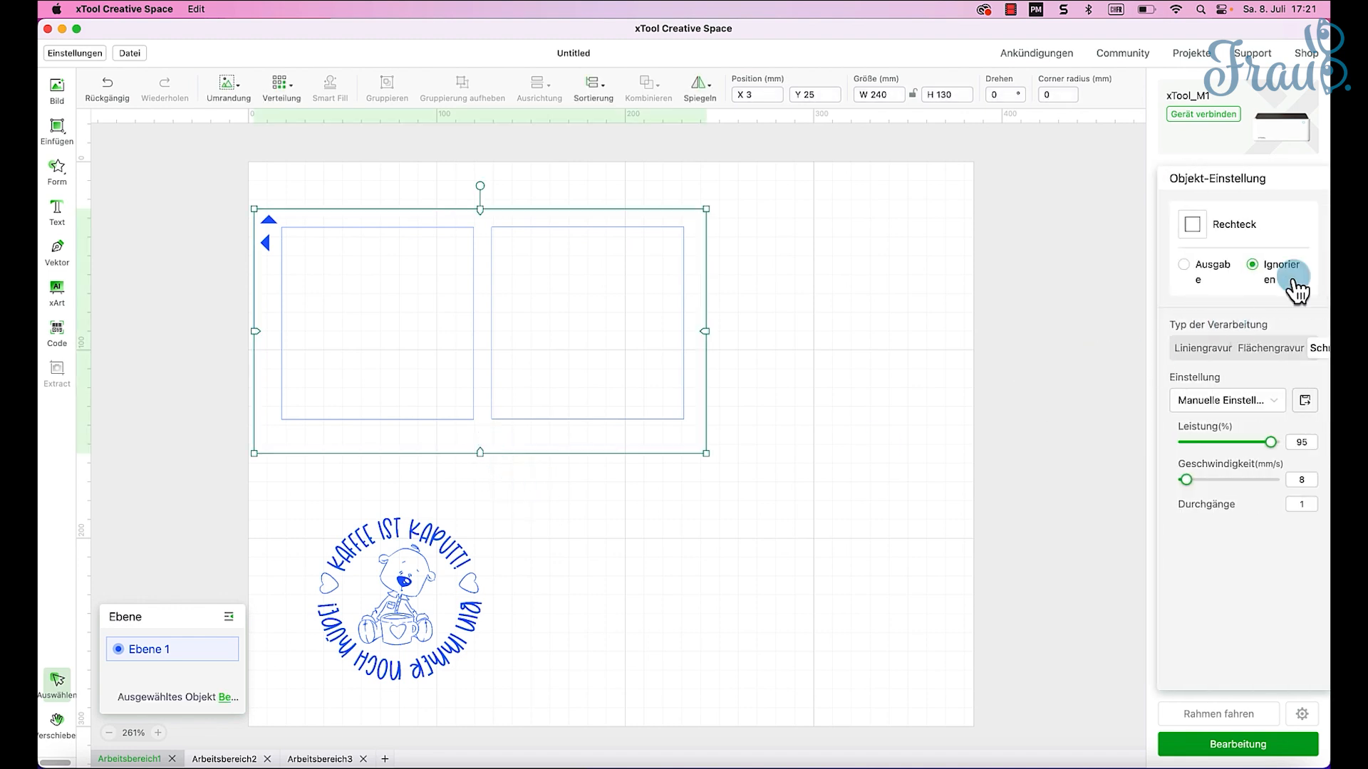
{"action": "left_click", "coordinate": [445, 584]}
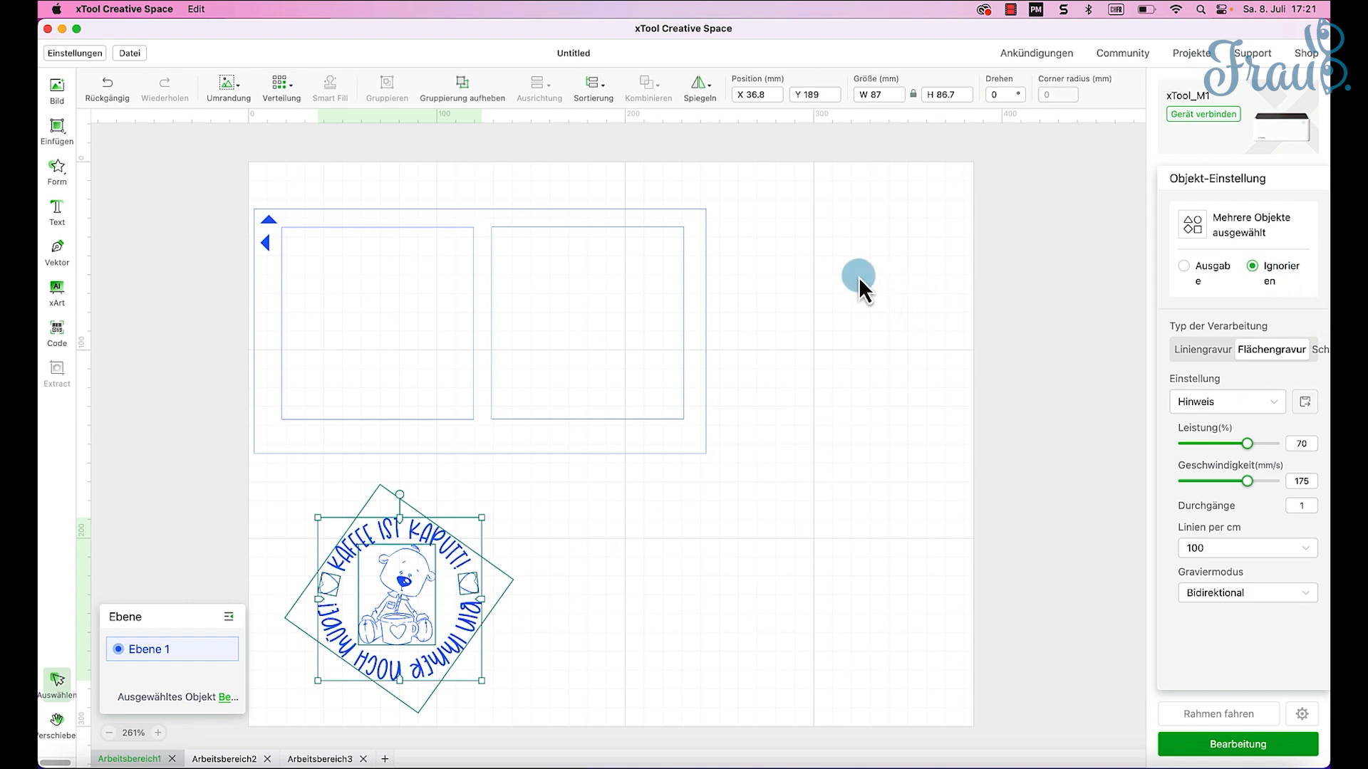
{"action": "left_click", "coordinate": [858, 277]}
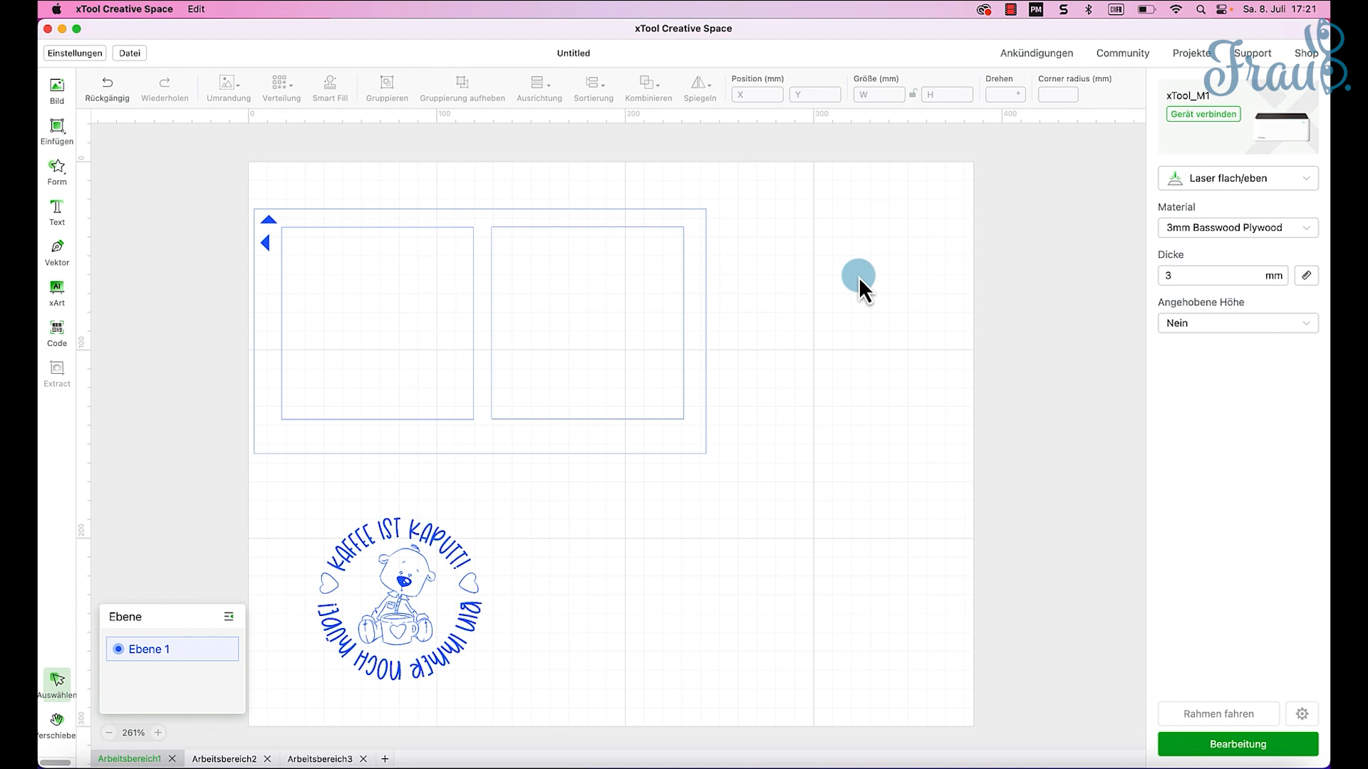
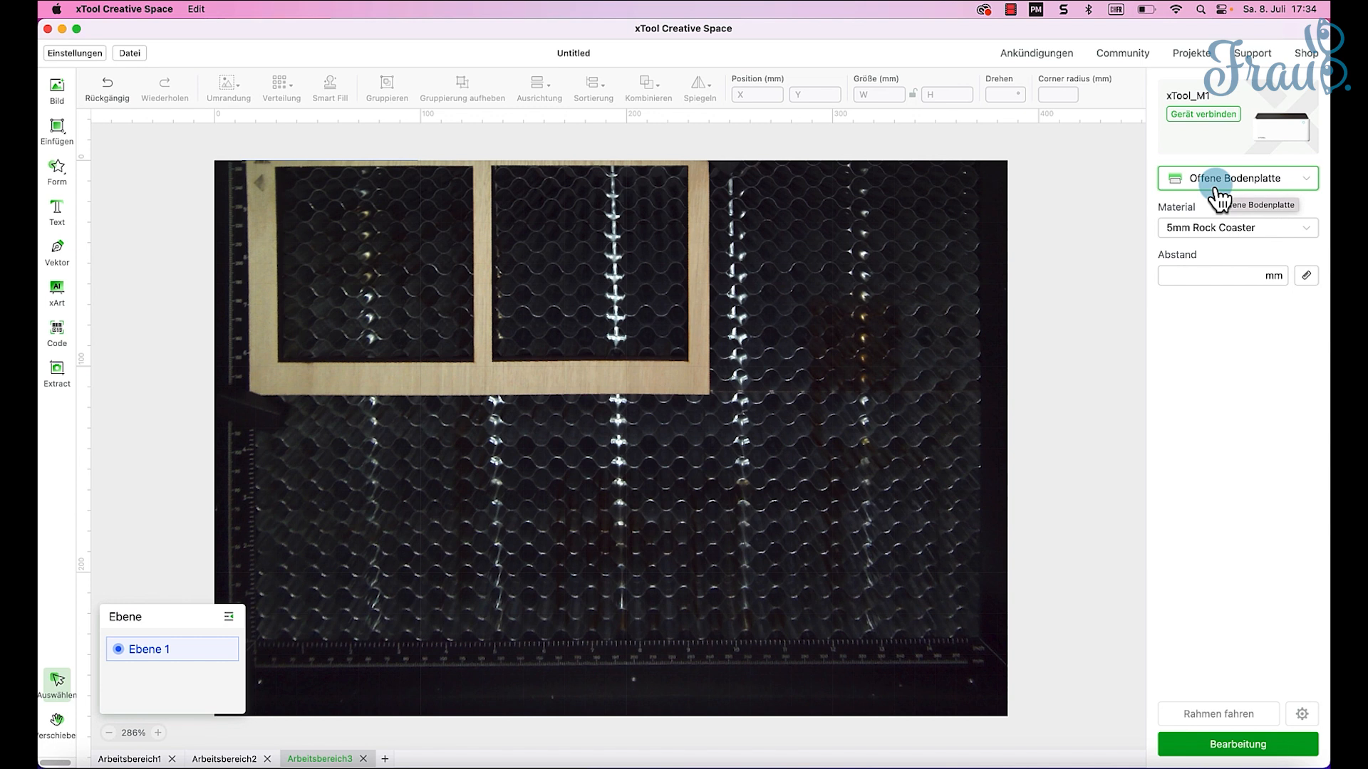
Step: Compare the frame's camera image in Arbeitsbereich3 under Offene Bodenplatte and Laser flach/eben, leaving the mode on Laser flach/eben
{"action": "left_click", "coordinate": [1216, 187]}
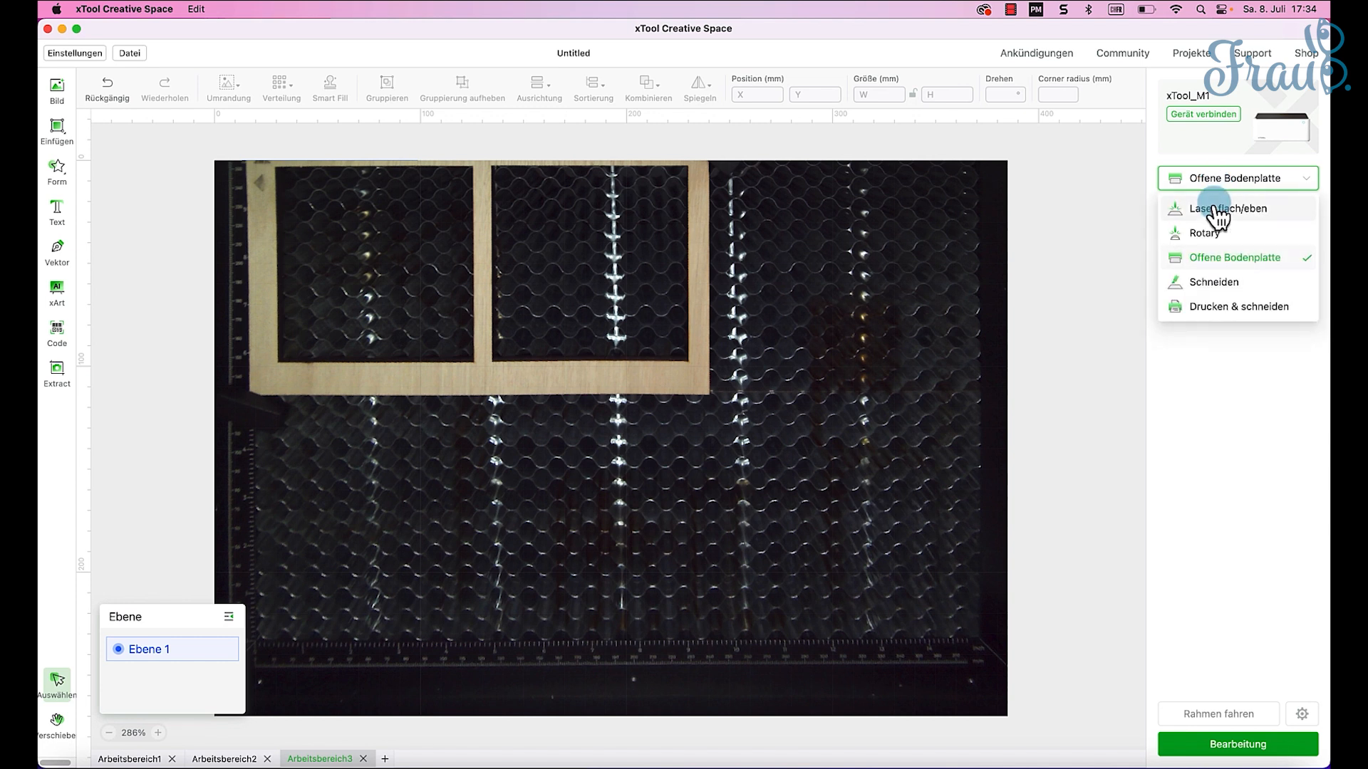
{"action": "left_click", "coordinate": [1215, 214]}
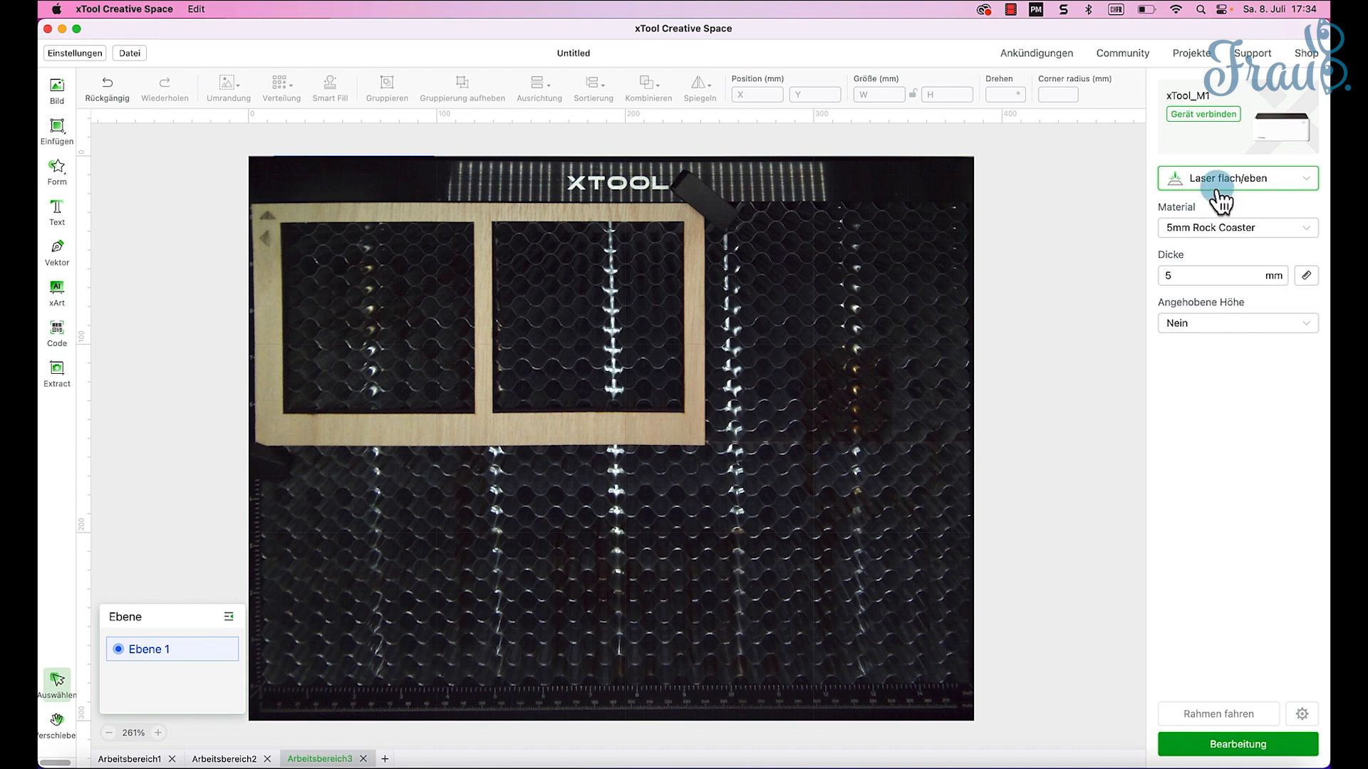
{"action": "left_click", "coordinate": [1220, 186]}
{"action": "left_click", "coordinate": [1215, 262]}
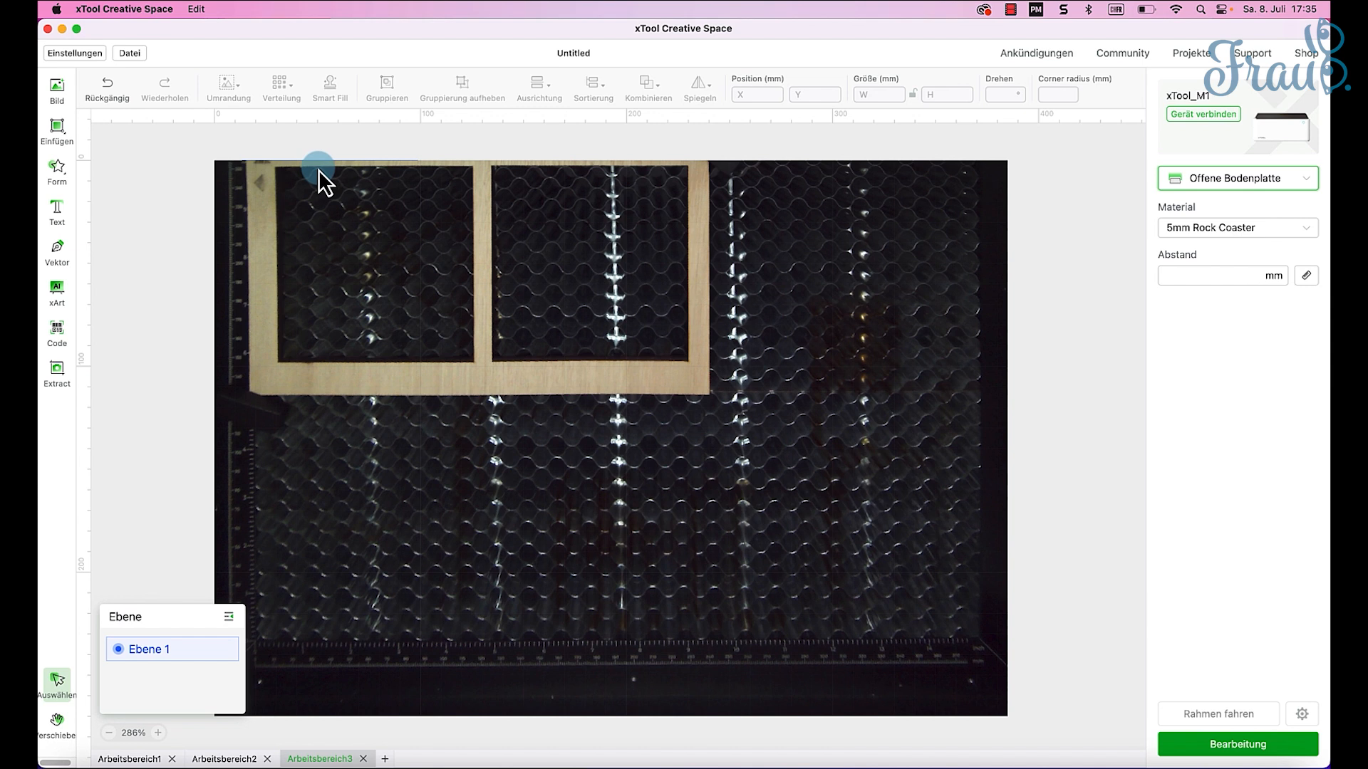
{"action": "left_click", "coordinate": [1246, 184]}
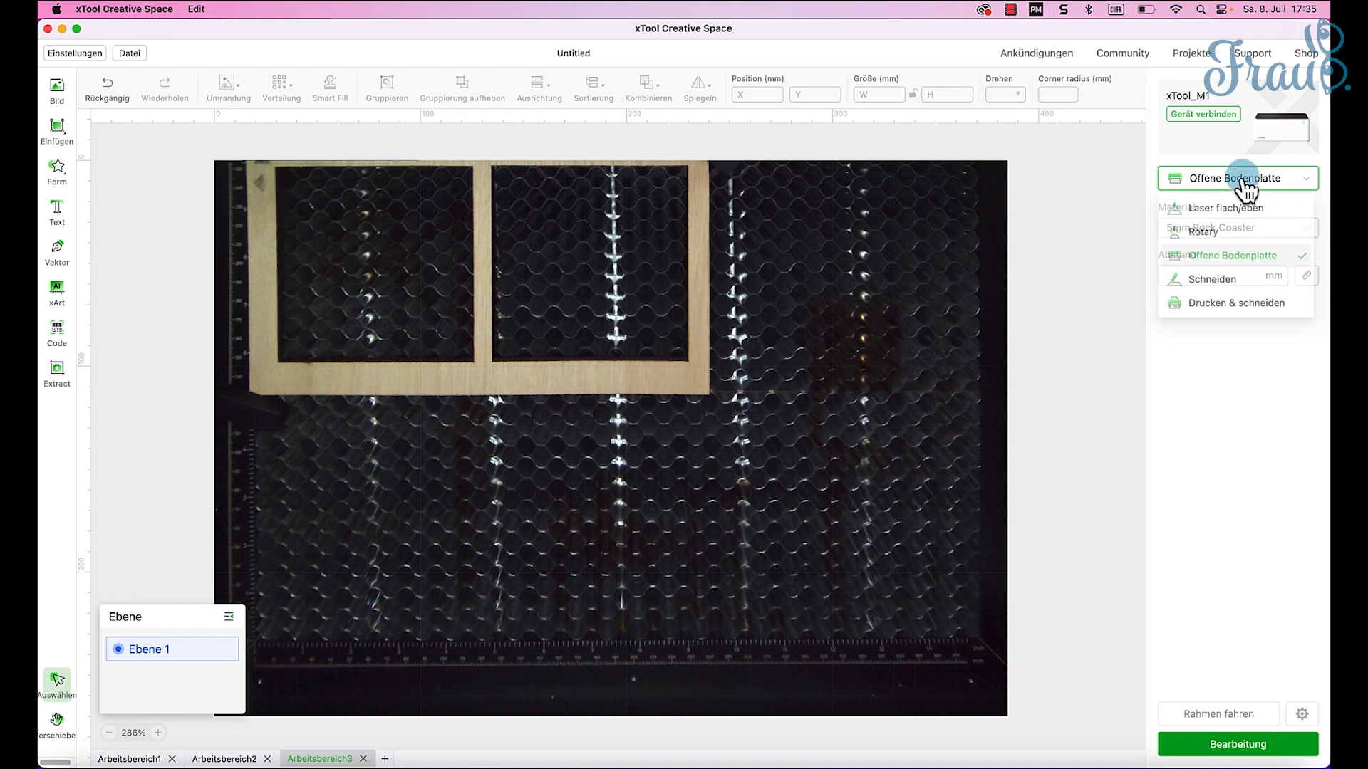
{"action": "left_click", "coordinate": [1213, 214]}
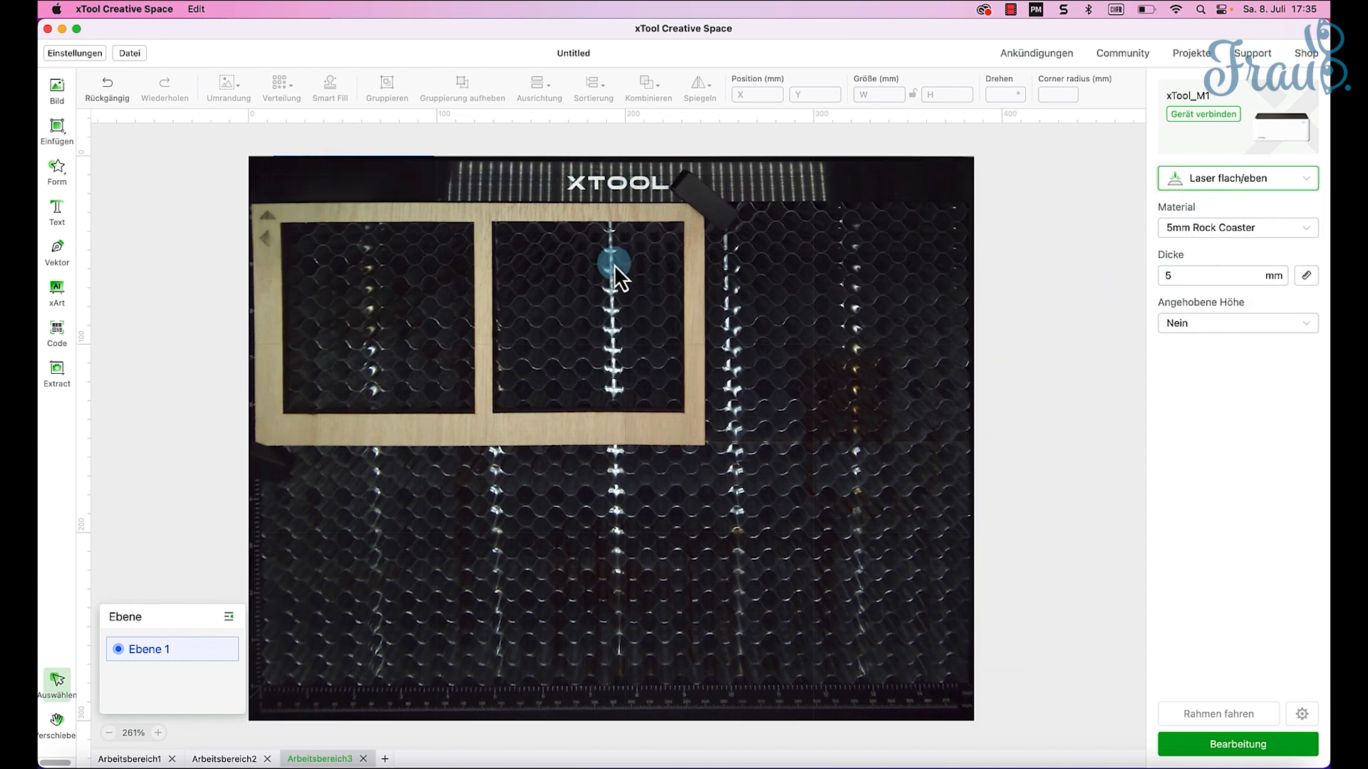
{"action": "left_click", "coordinate": [448, 208]}
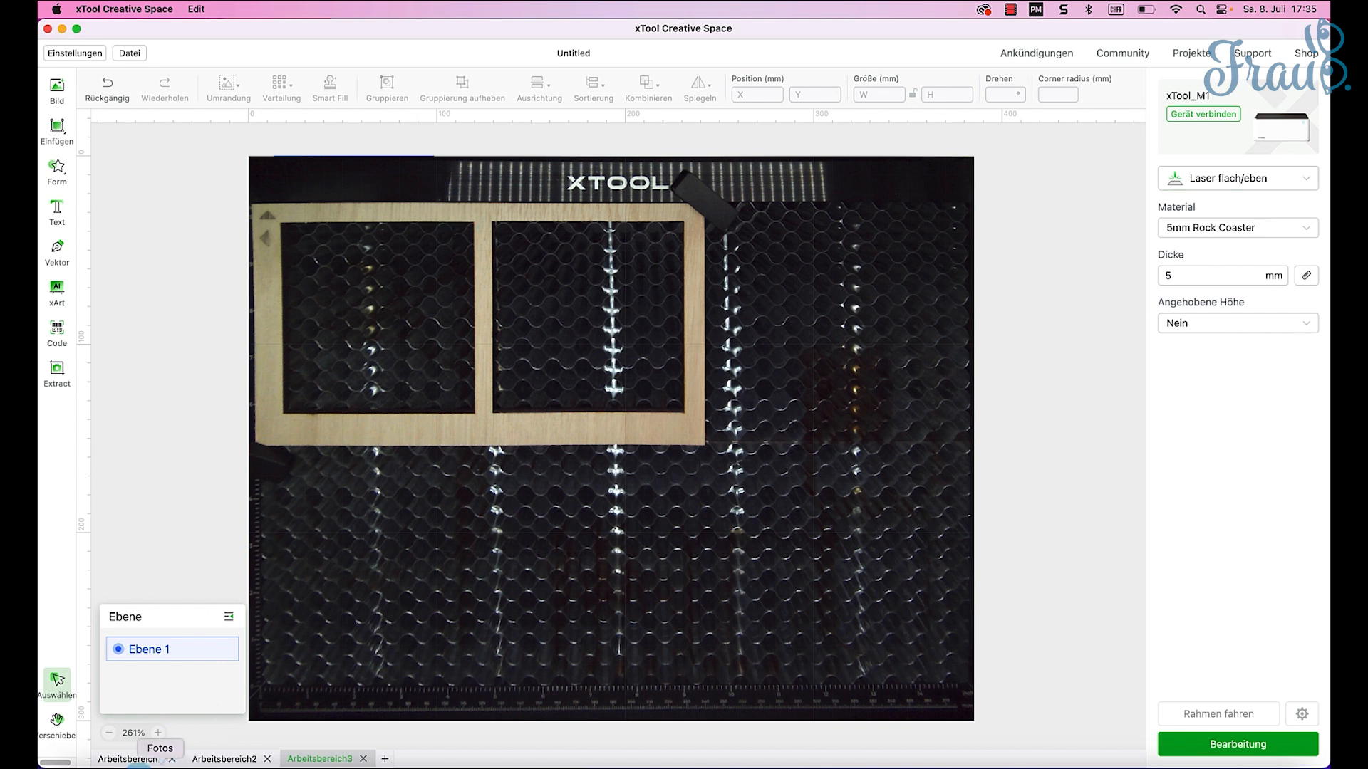
Step: In Arbeitsbereich1, check the outer rectangle's position and size against the wooden frame in the camera image
{"action": "left_click", "coordinate": [130, 759]}
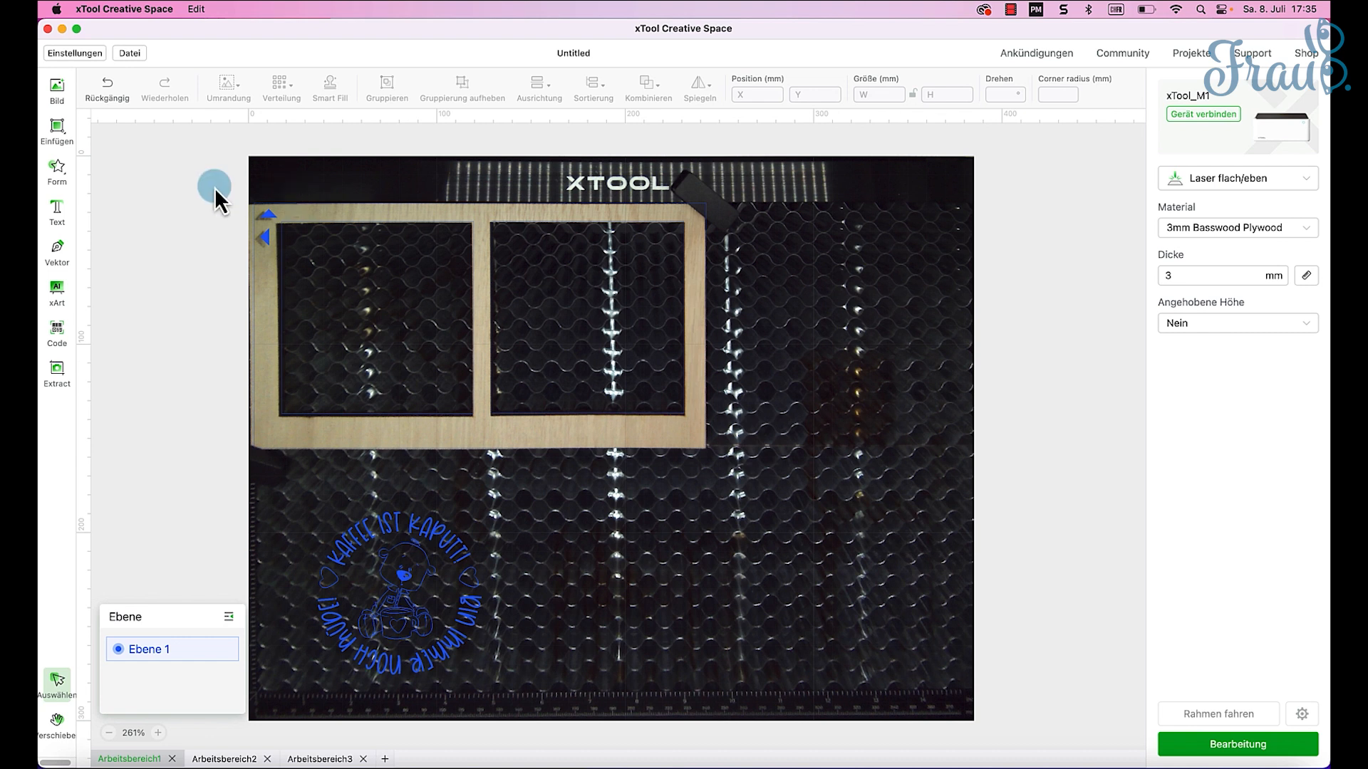
{"action": "left_click", "coordinate": [253, 319]}
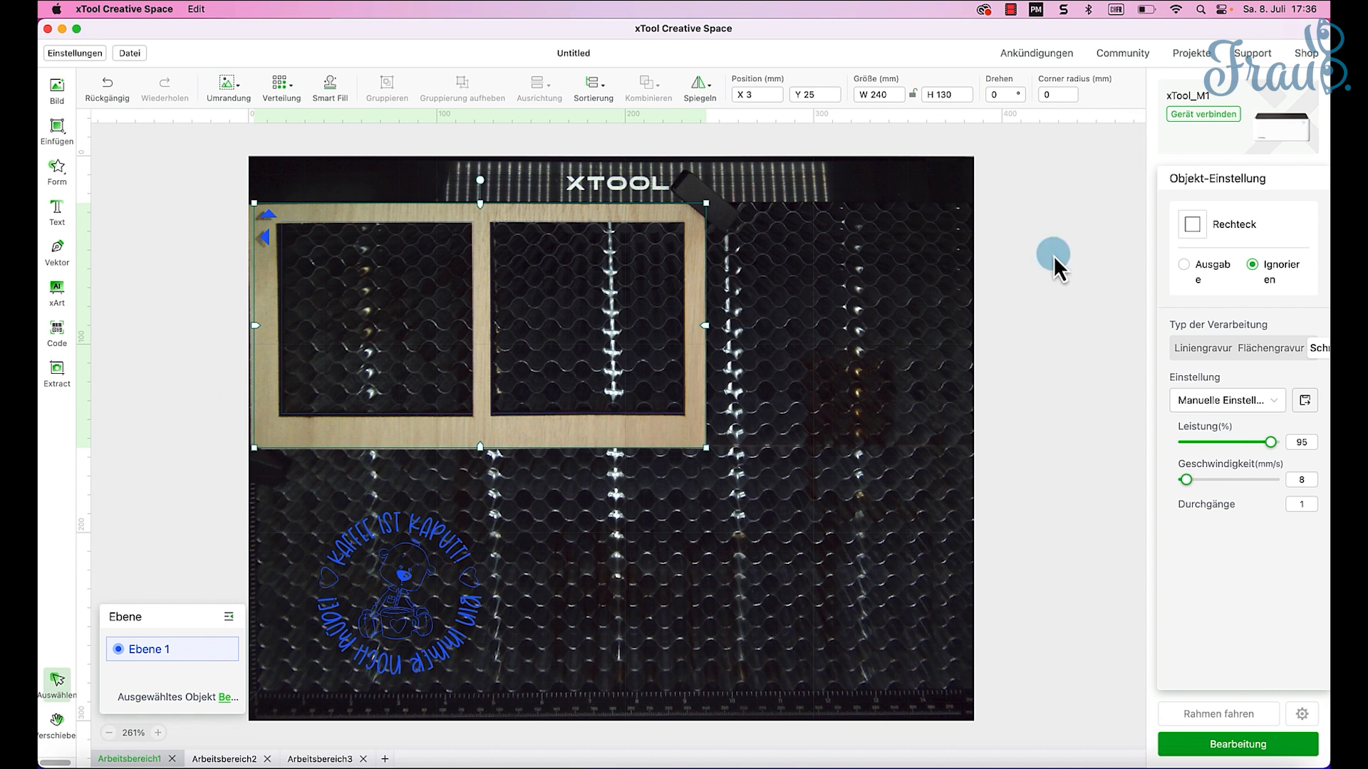
{"action": "left_click", "coordinate": [1053, 288]}
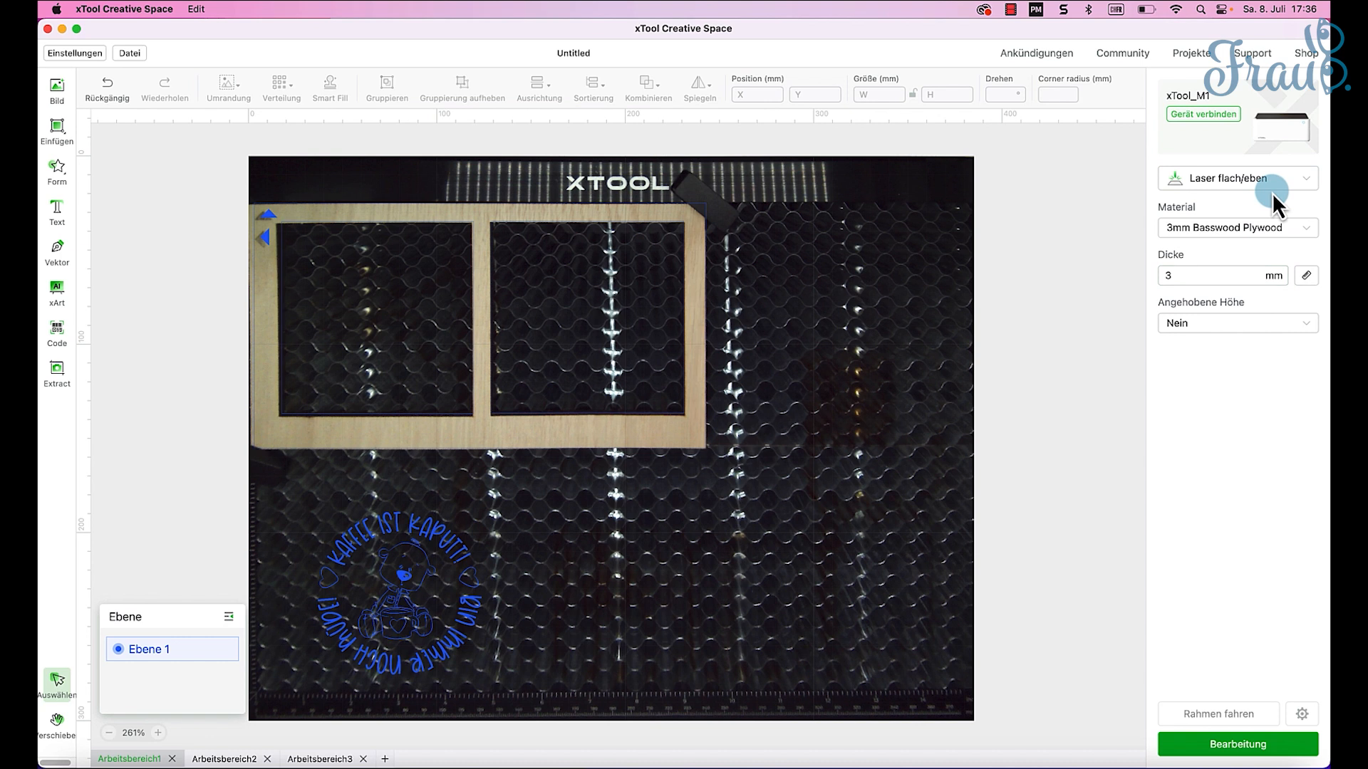
{"action": "left_click", "coordinate": [1306, 275]}
Step: Copy the whole frame layout and the round bear design from Arbeitsbereich1 into a new workspace
{"action": "left_click_drag", "start_coordinate": [238, 212], "coordinate": [711, 678]}
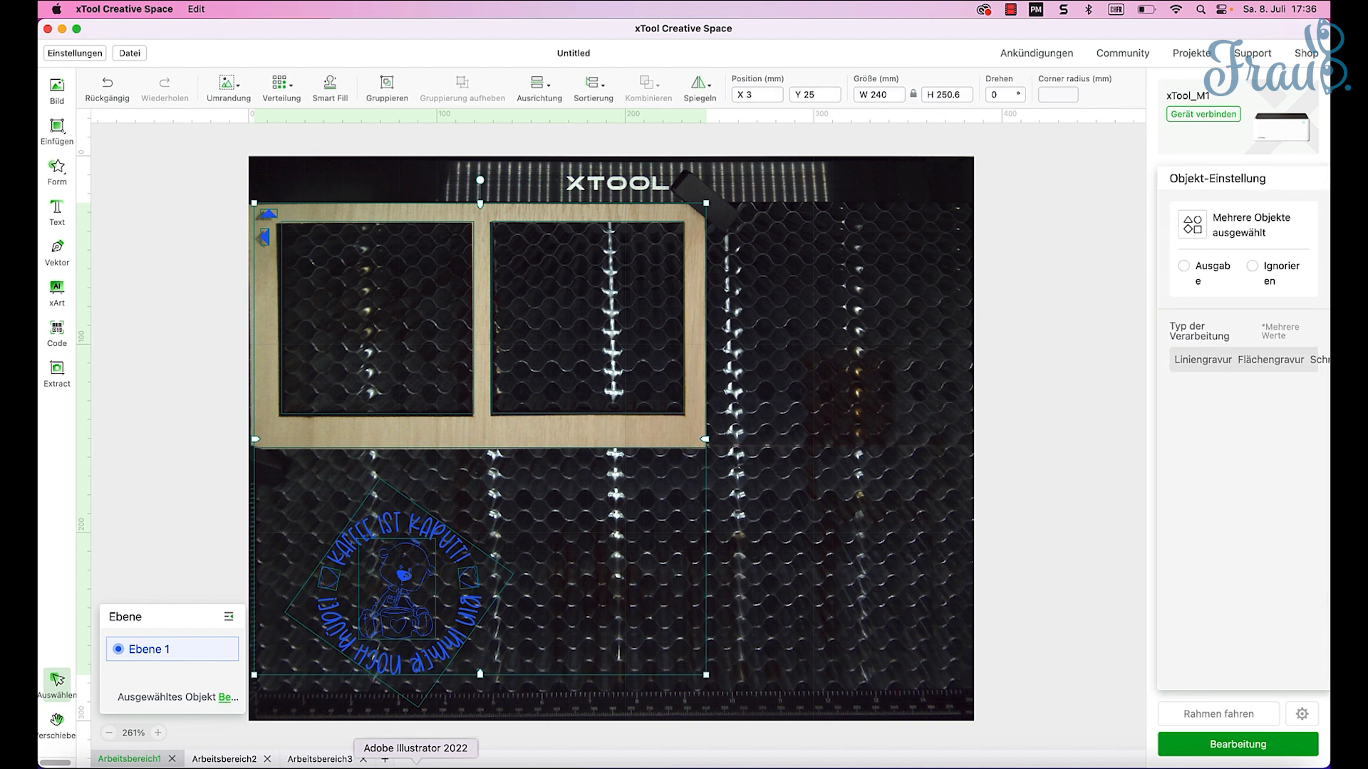
{"action": "left_click", "coordinate": [426, 761]}
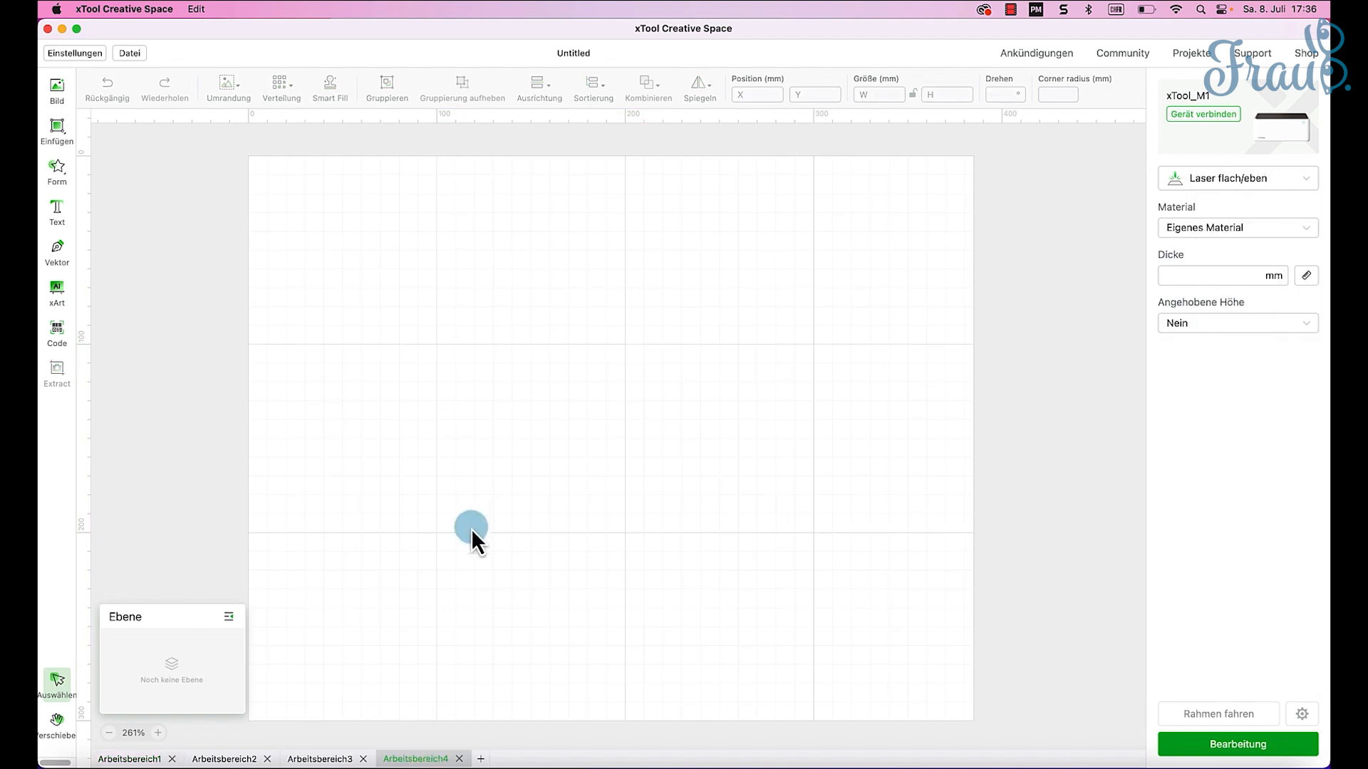
{"action": "key", "text": "super+v"}
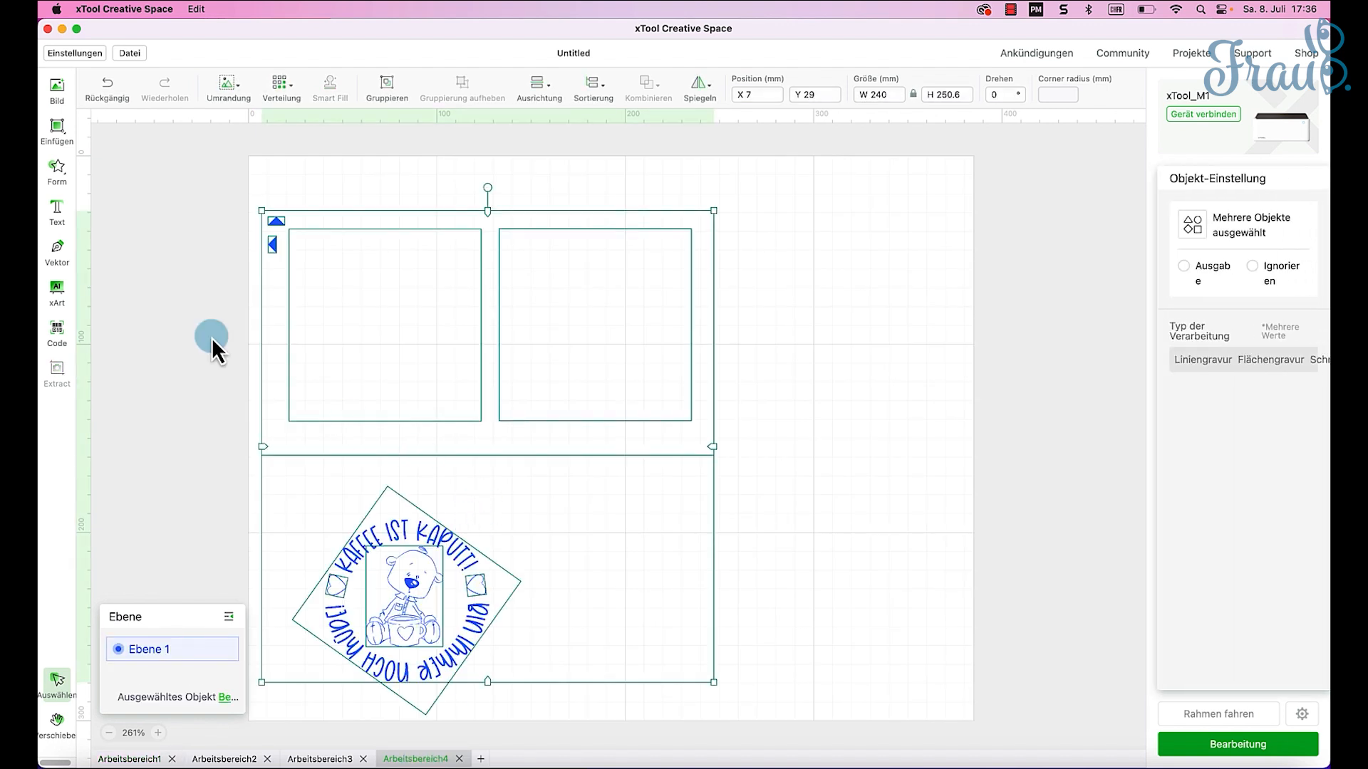
{"action": "left_click", "coordinate": [184, 284]}
Step: Move the copied outer rectangle with its squares and arrows together to position X 3 mm, Y 25 mm
{"action": "left_click_drag", "start_coordinate": [177, 169], "coordinate": [806, 485]}
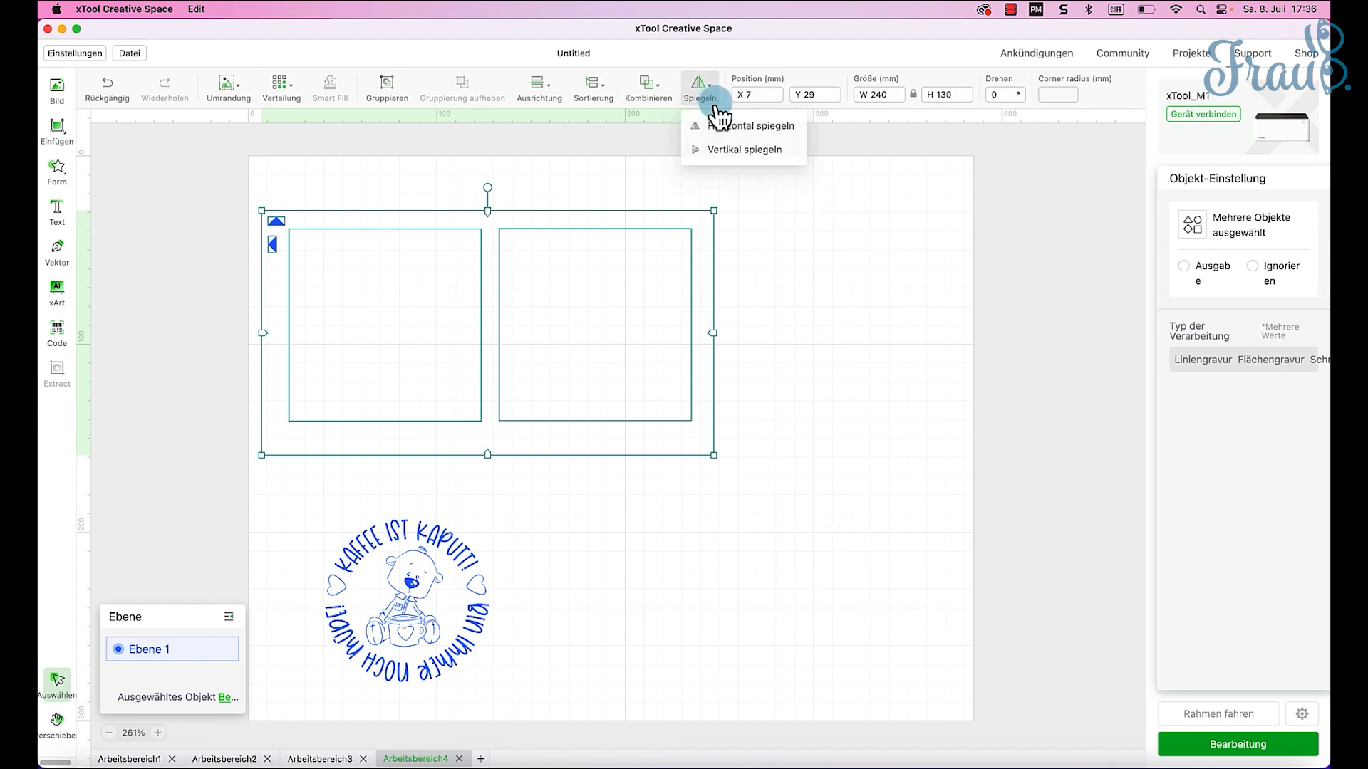
{"action": "mouse_move", "coordinate": [584, 100]}
{"action": "key", "text": "BackSpace"}
{"action": "type", "text": "3"}
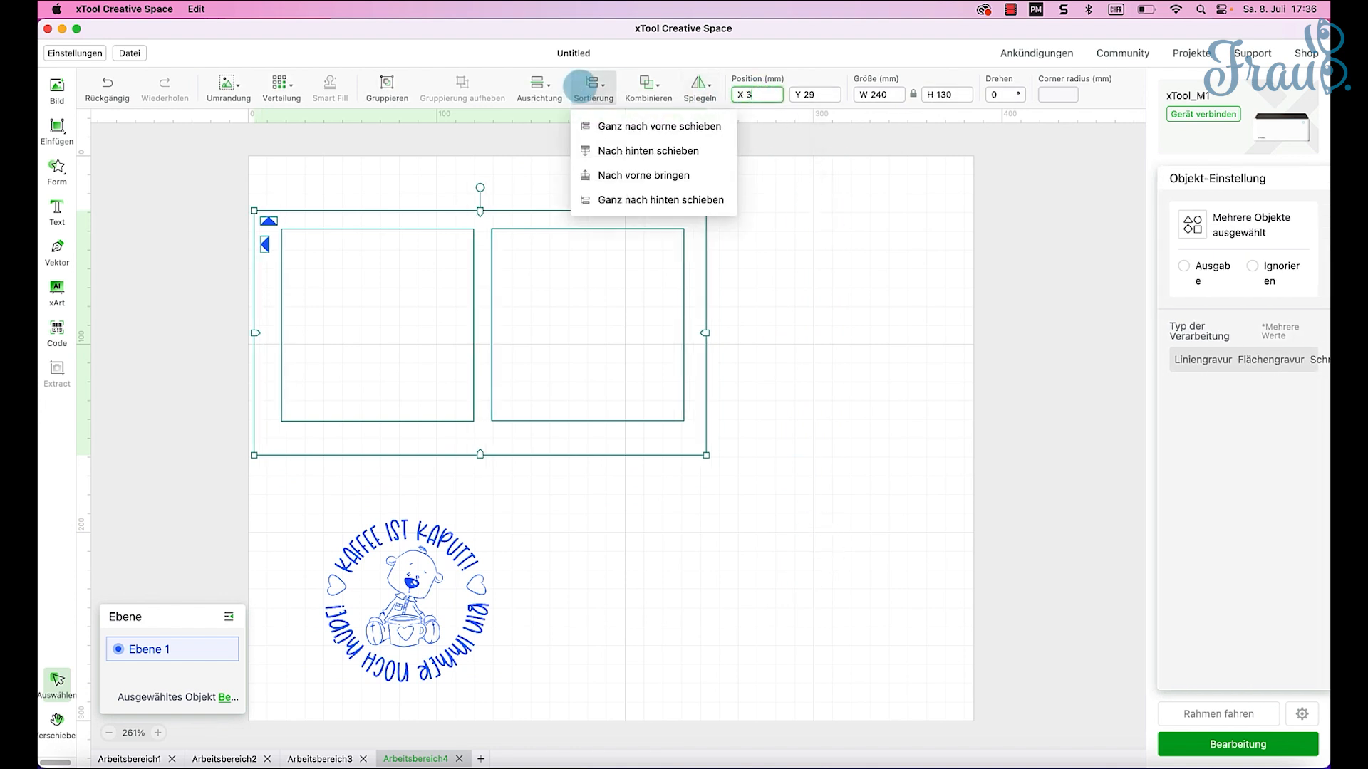
{"action": "key", "text": "Tab"}
{"action": "type", "text": "25"}
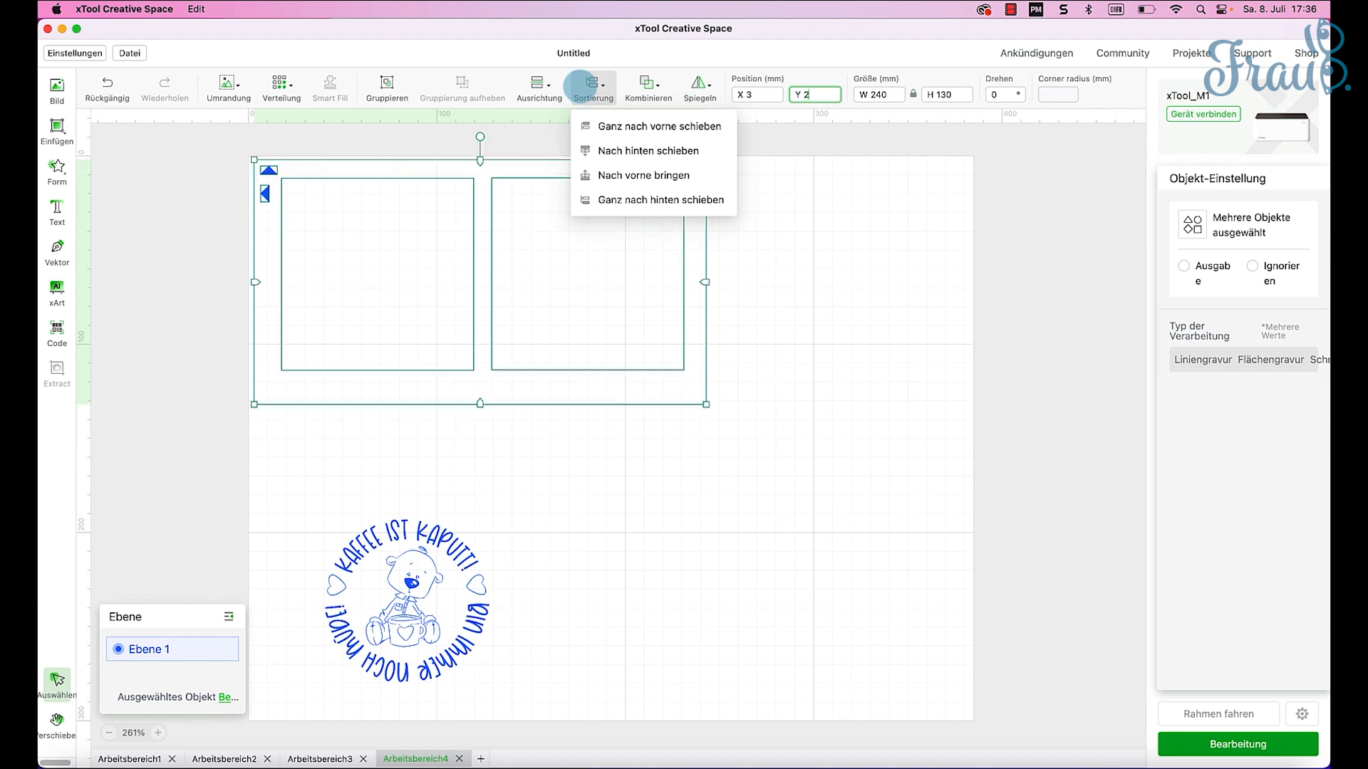
{"action": "key", "text": "Tab"}
{"action": "left_click", "coordinate": [631, 33]}
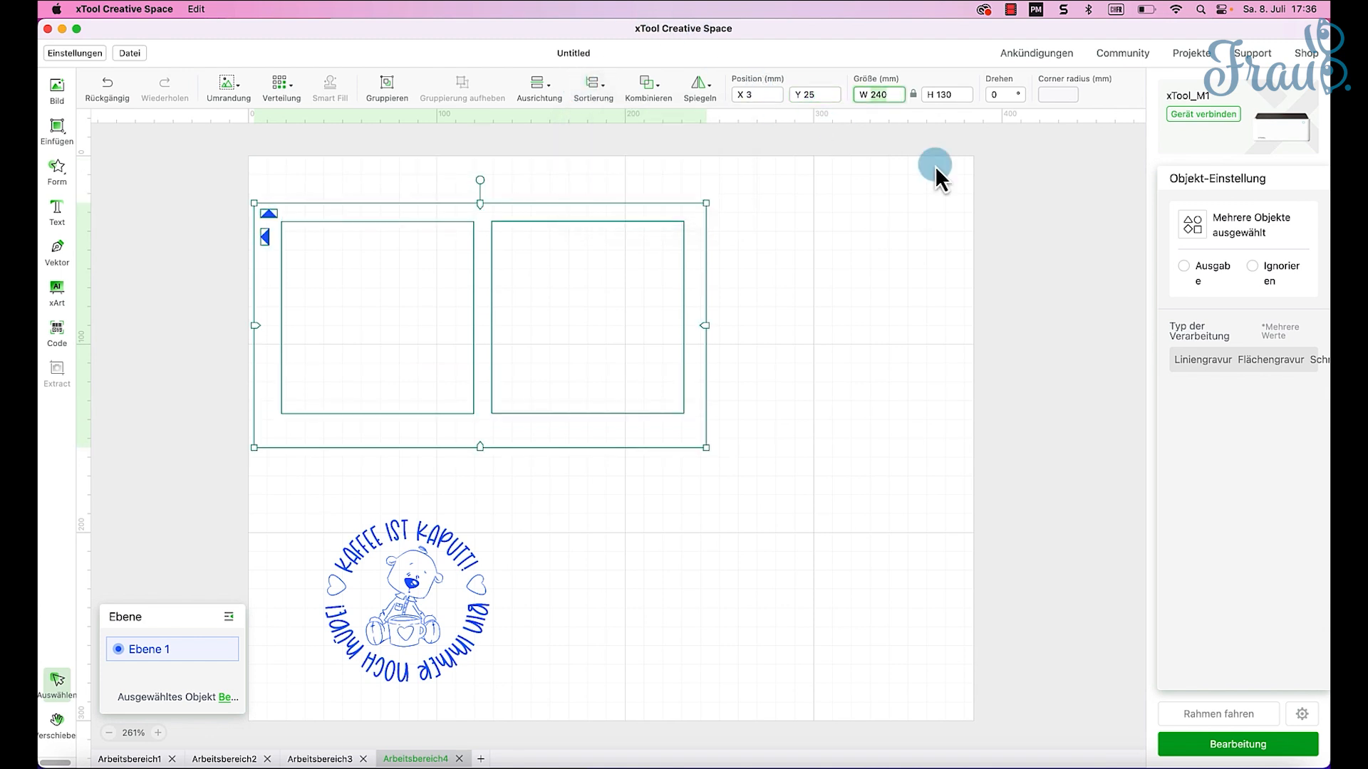
{"action": "left_click", "coordinate": [1001, 192]}
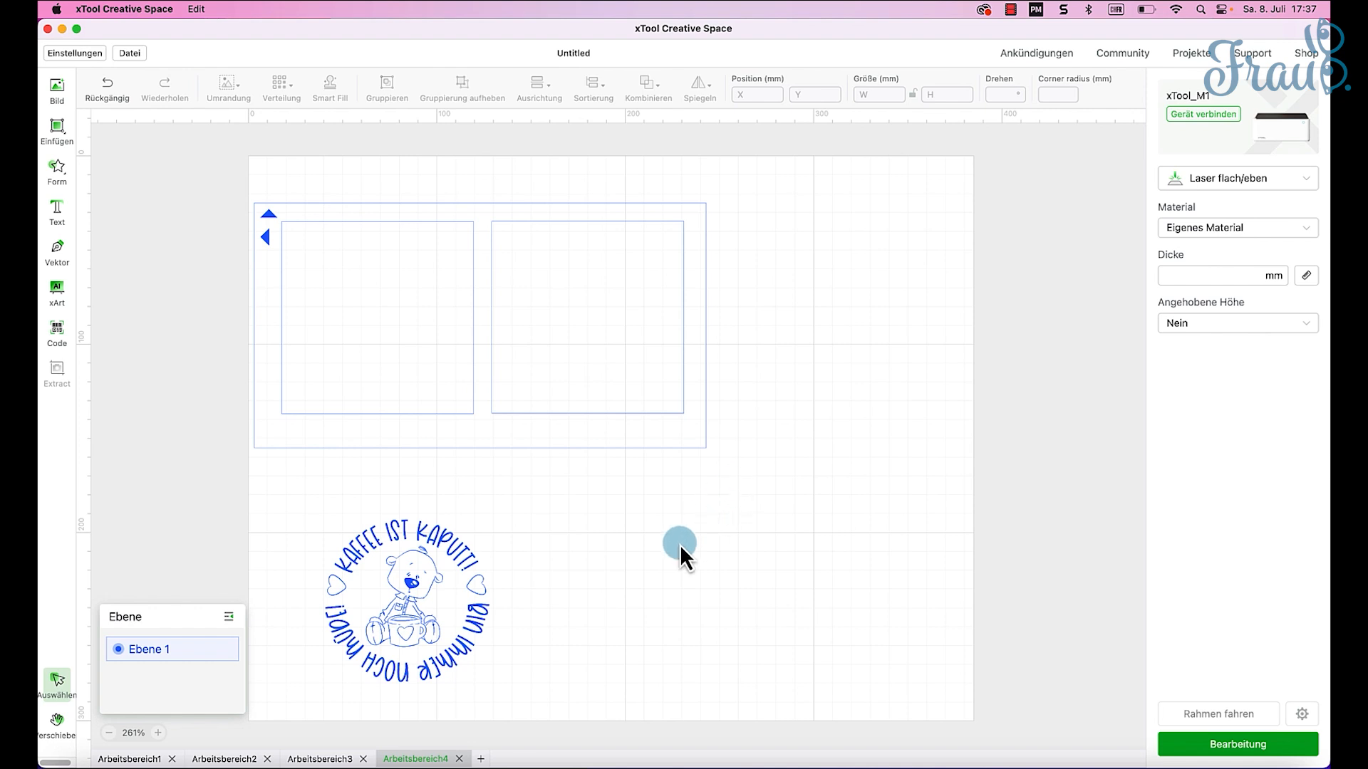
Step: Examine the output and engraving settings of the copied round bear design
{"action": "left_click", "coordinate": [411, 587]}
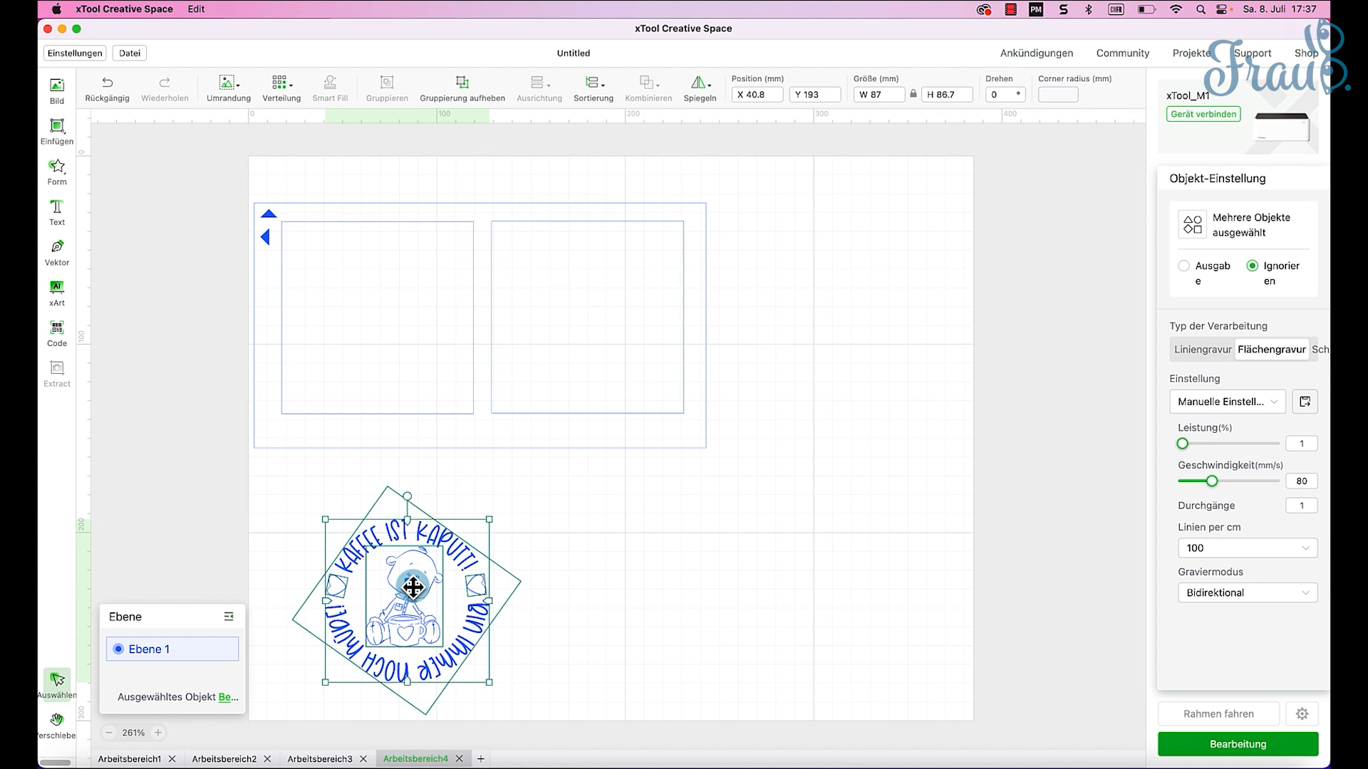
{"action": "left_click", "coordinate": [676, 567]}
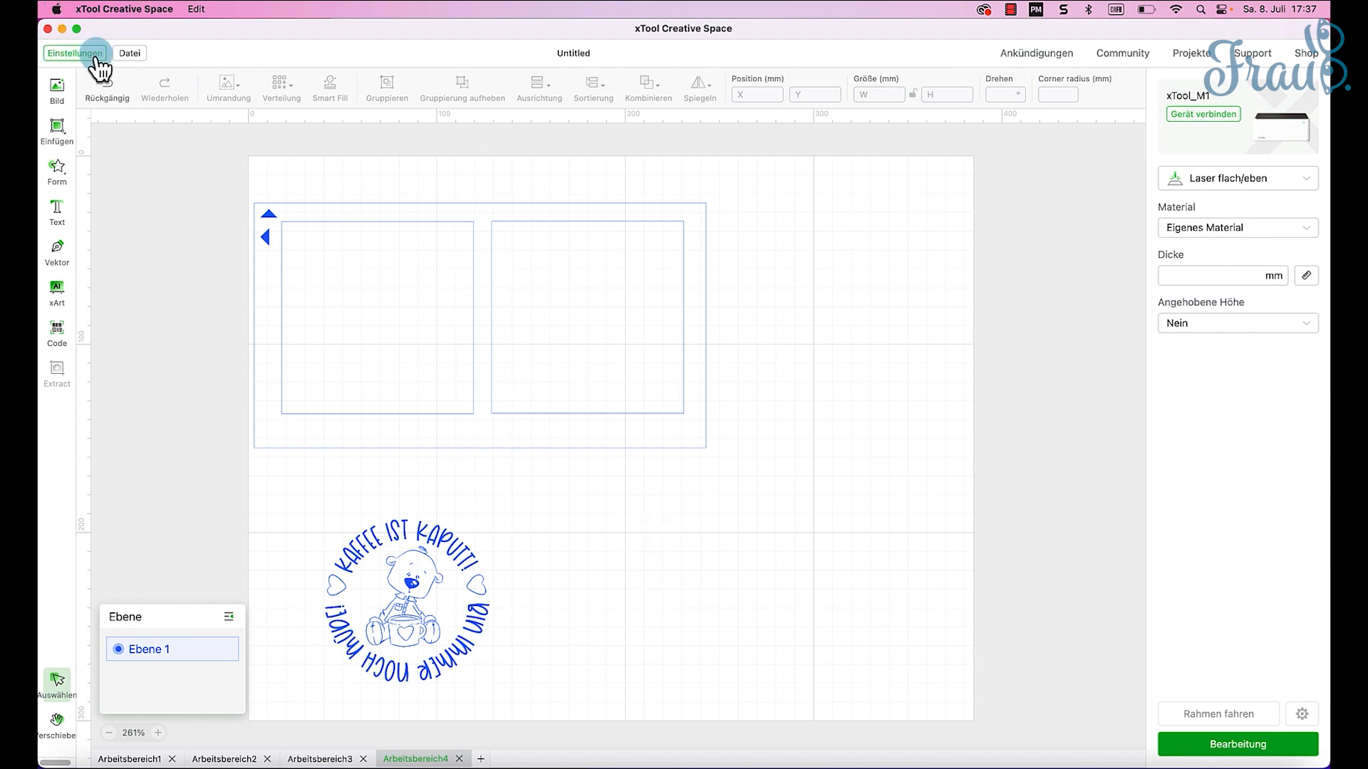
Step: Import the picture IMG_3515.jpeg and convert it into a vector with Trace image
{"action": "left_click", "coordinate": [54, 91]}
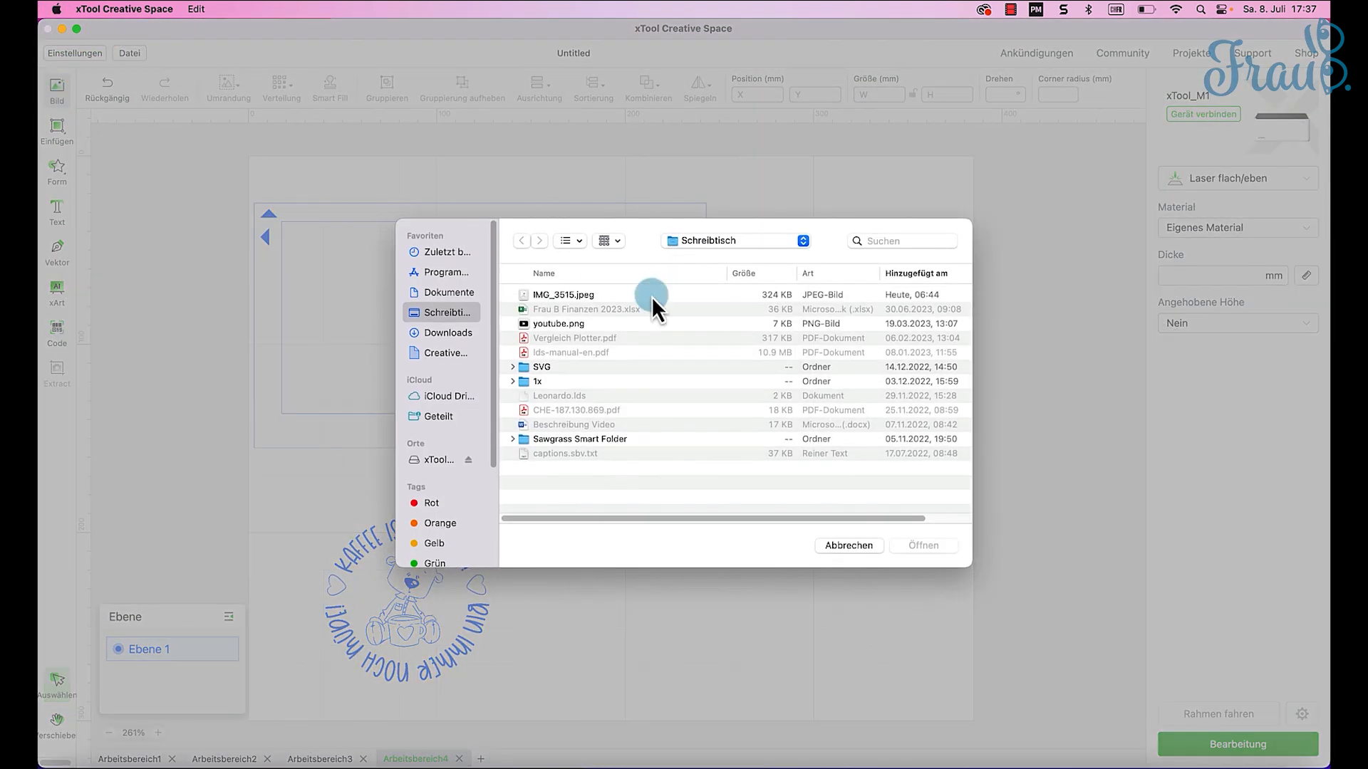
{"action": "double_click", "coordinate": [567, 296]}
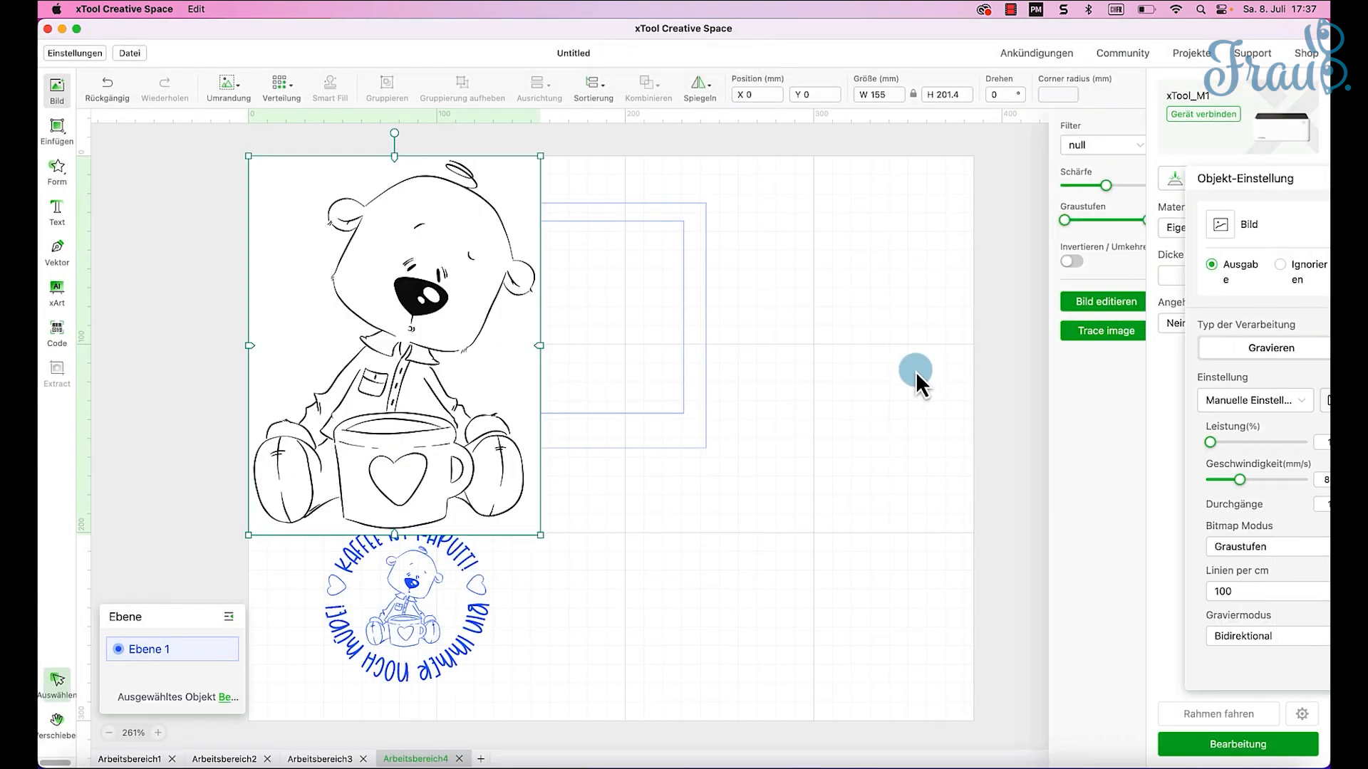
{"action": "left_click", "coordinate": [1117, 348]}
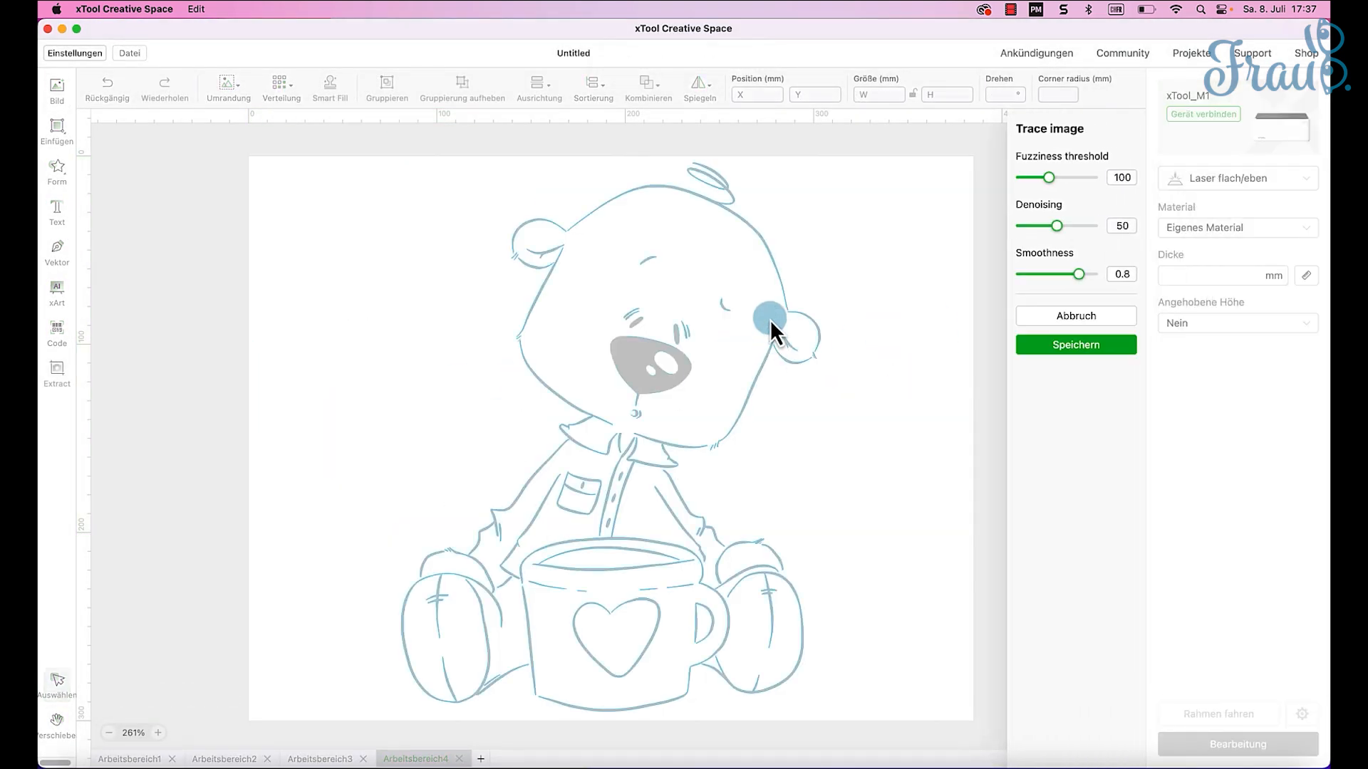
{"action": "left_click", "coordinate": [1068, 346]}
Step: Set the traced bear to Flächengravur, shrink it to about 71 × 93 mm and place it at about X 231, Y 176 mm
{"action": "left_click", "coordinate": [392, 345]}
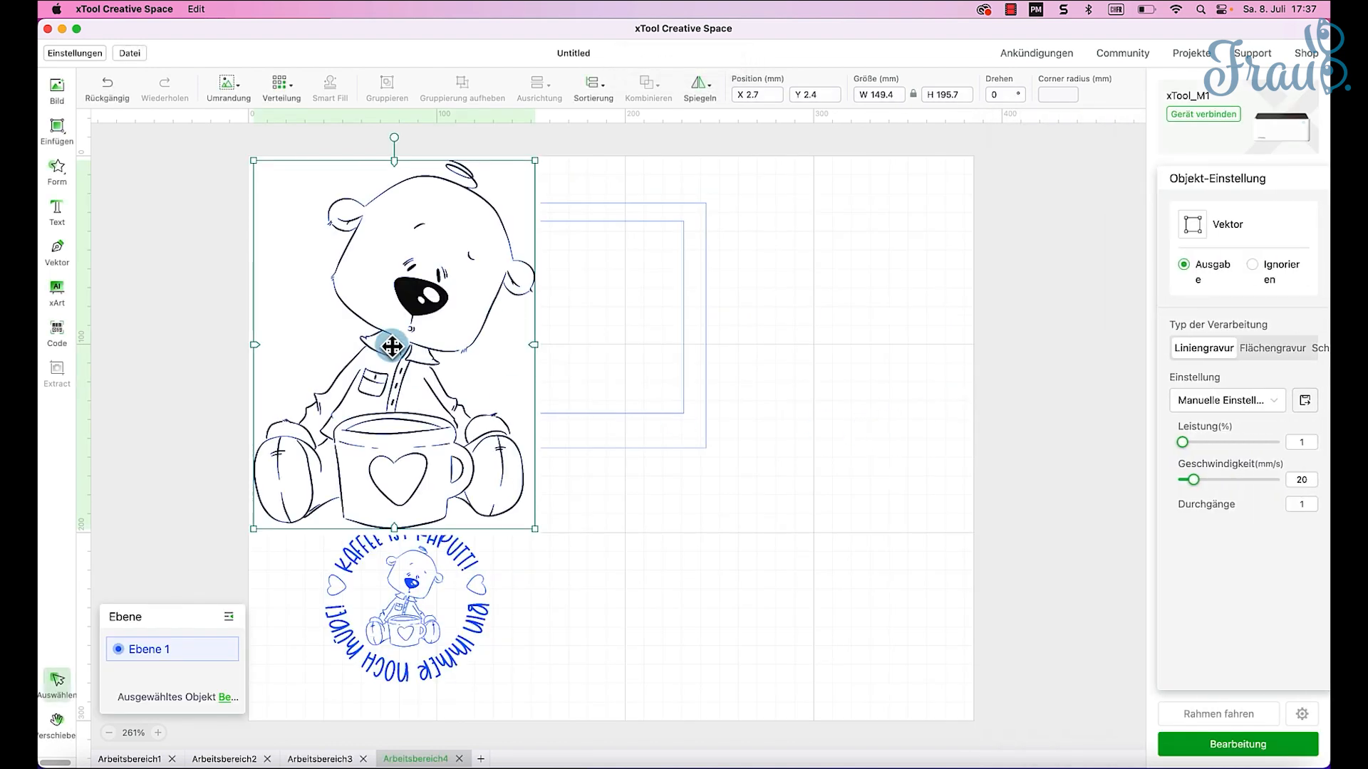
{"action": "mouse_move", "coordinate": [424, 294]}
{"action": "left_mouse_down"}
{"action": "mouse_move", "coordinate": [677, 363]}
{"action": "mouse_move", "coordinate": [784, 361]}
{"action": "left_mouse_up"}
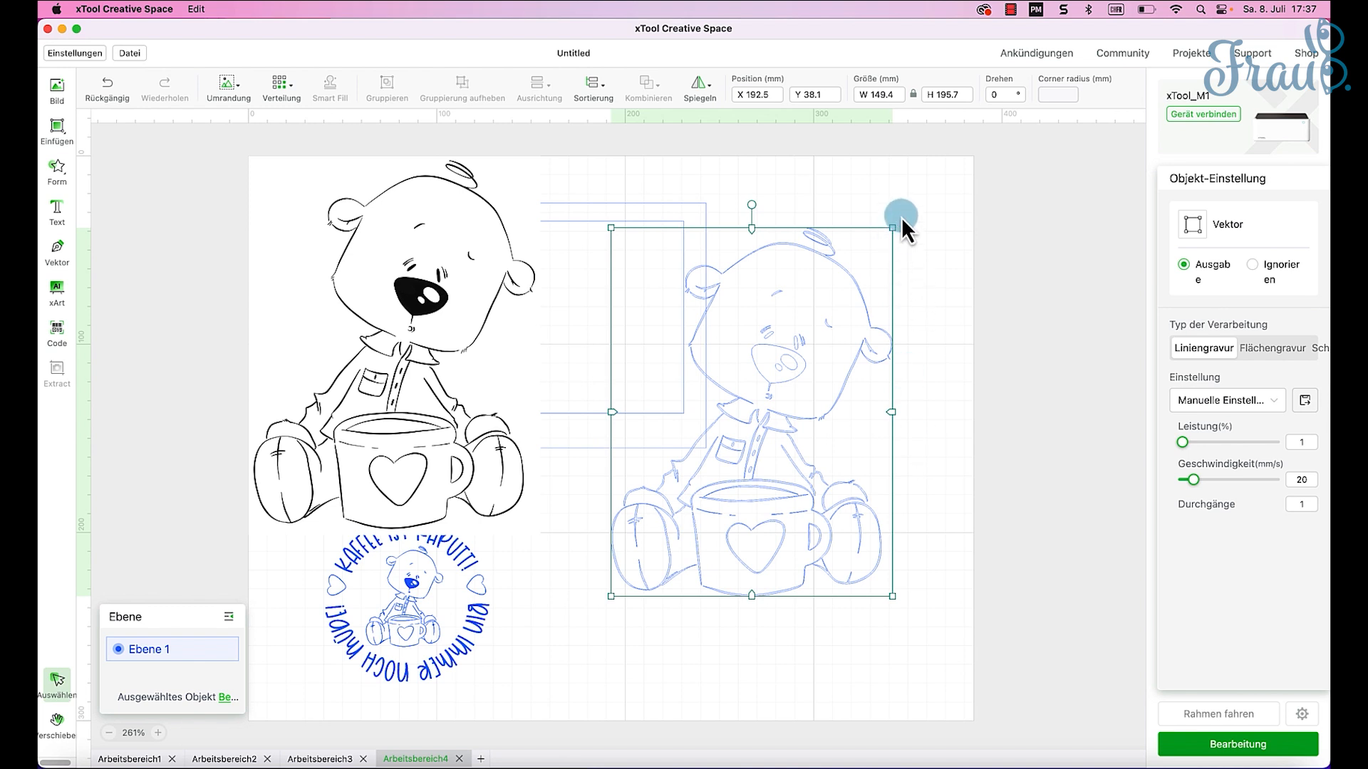
{"action": "left_click", "coordinate": [1241, 349]}
{"action": "left_click_drag", "start_coordinate": [893, 228], "coordinate": [724, 415]}
{"action": "left_click_drag", "start_coordinate": [696, 480], "coordinate": [772, 544]}
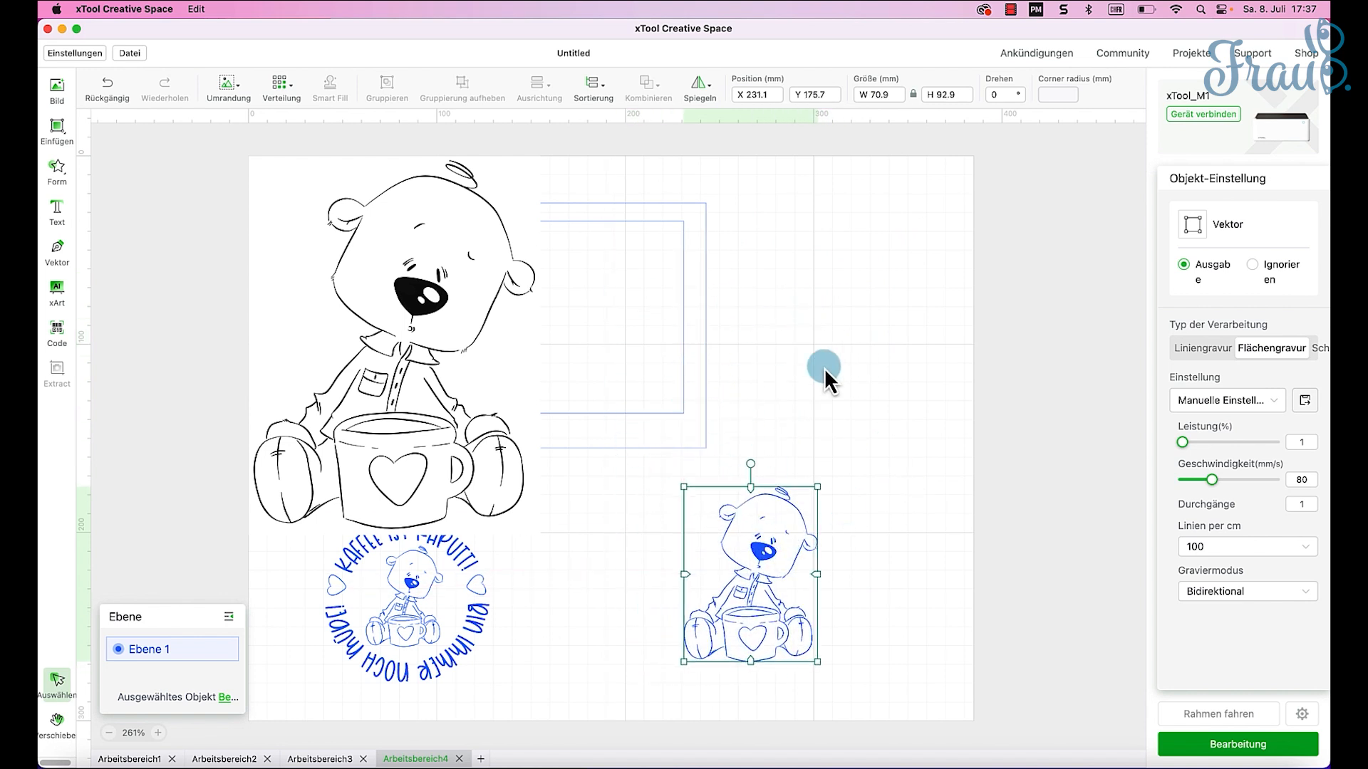
Step: Crop the original bear picture down to the heart on the mug and save the edited image
{"action": "left_click", "coordinate": [417, 451]}
{"action": "left_click", "coordinate": [1074, 300]}
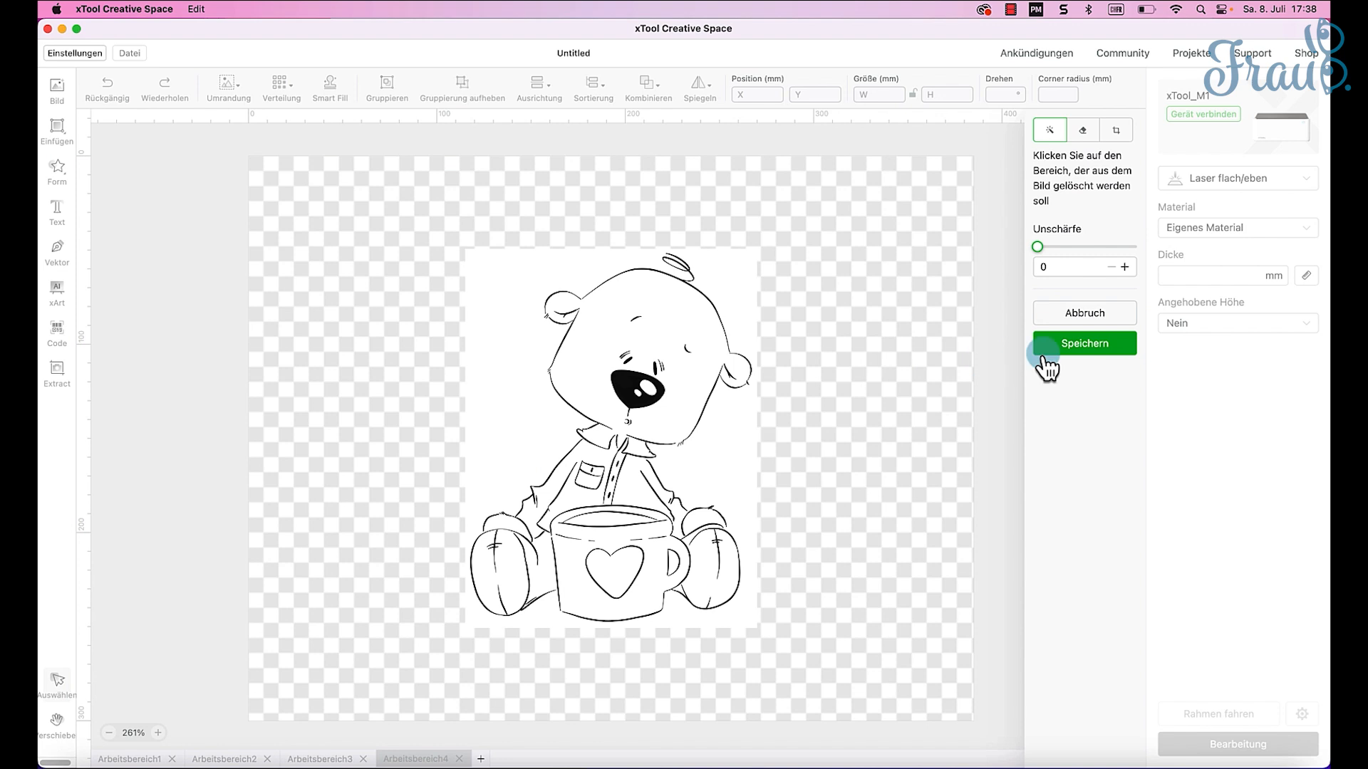
{"action": "left_click", "coordinate": [1125, 134]}
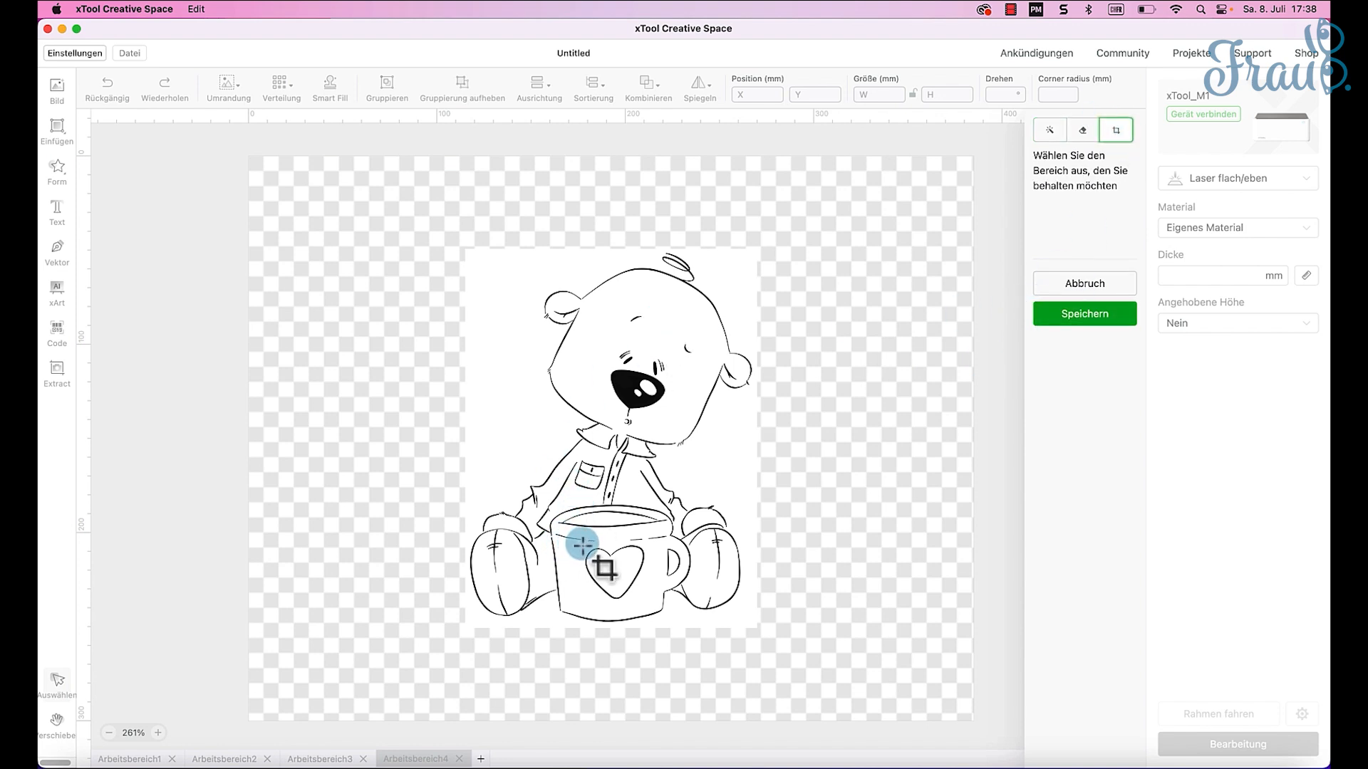
{"action": "left_click_drag", "start_coordinate": [581, 545], "coordinate": [647, 602]}
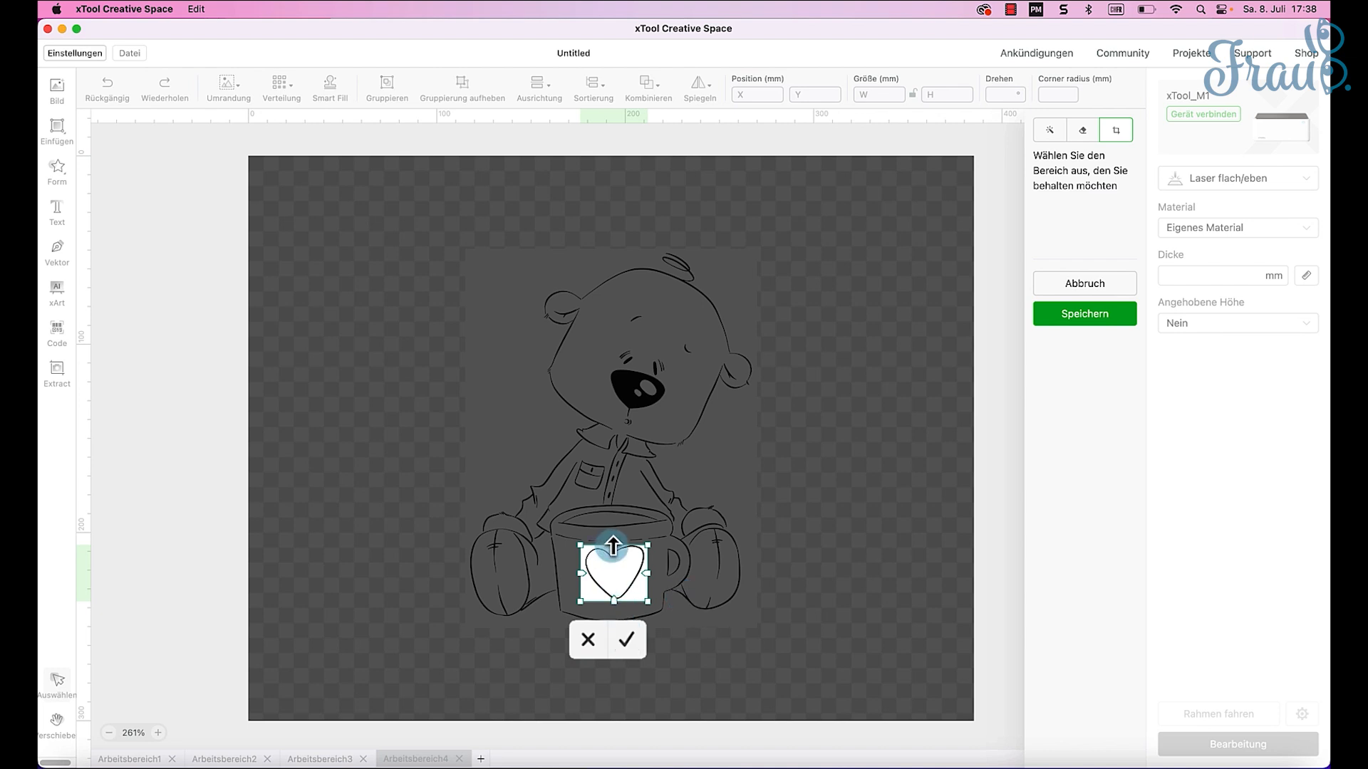
{"action": "left_click", "coordinate": [627, 640]}
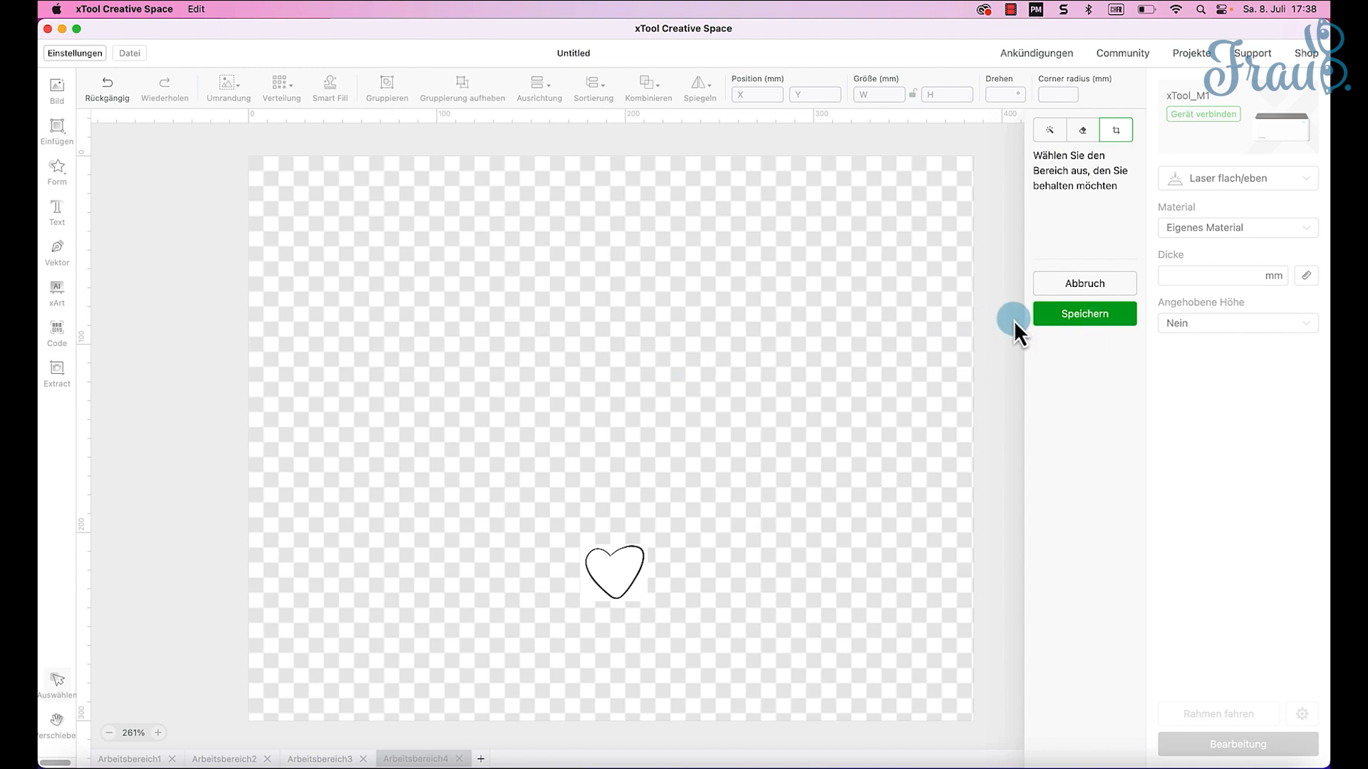
{"action": "left_click", "coordinate": [1077, 315]}
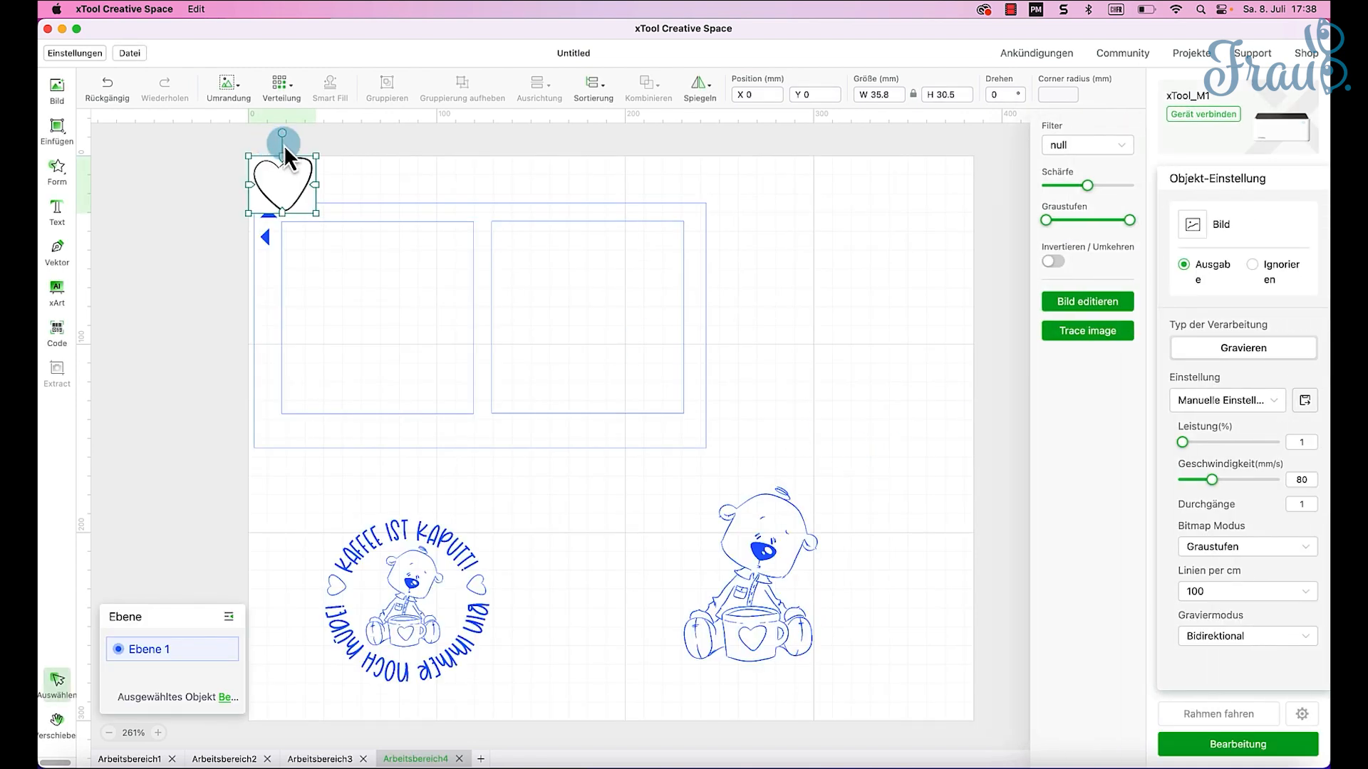
Step: Convert the cropped heart into a vector with Trace image, place it at about X 302, Y 122 mm and set it to Flächengravur
{"action": "left_click", "coordinate": [1095, 339]}
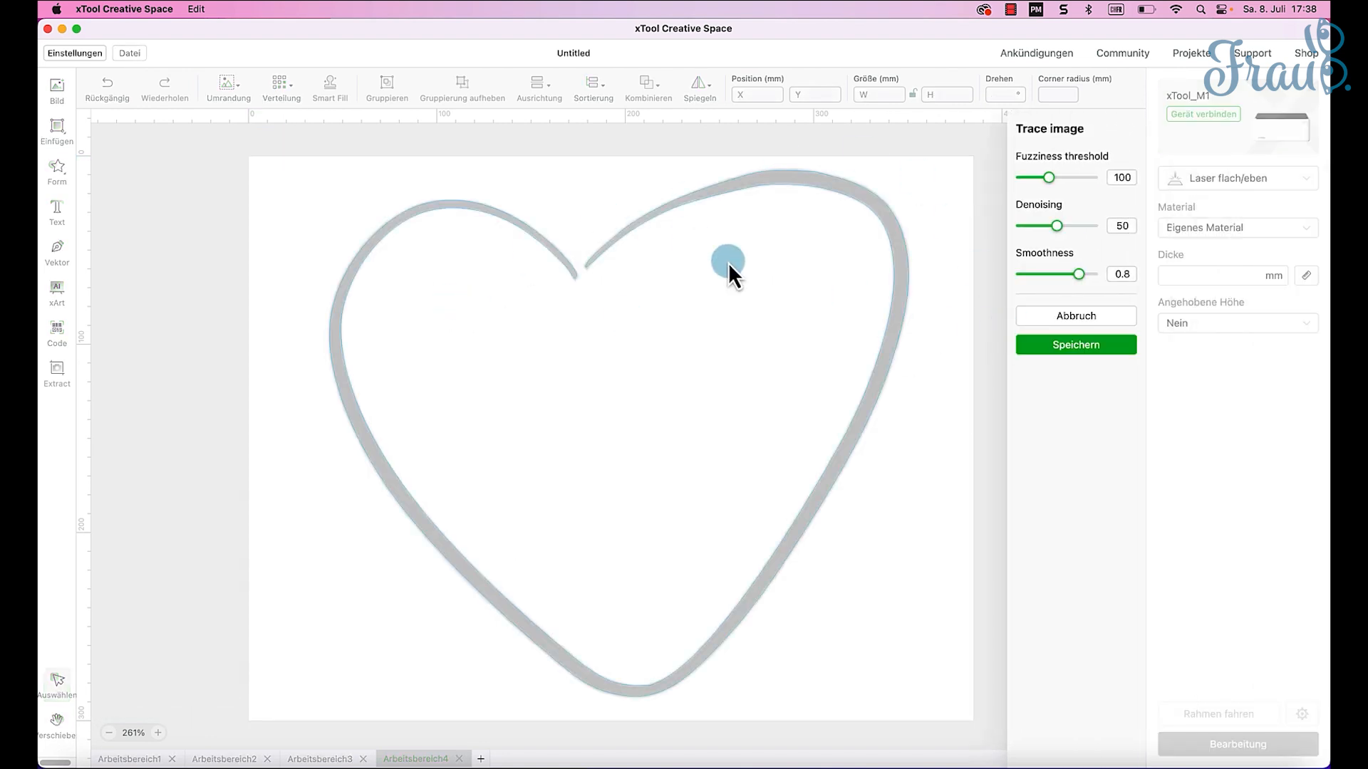
{"action": "left_click", "coordinate": [1080, 349]}
{"action": "left_click_drag", "start_coordinate": [304, 187], "coordinate": [869, 414]}
{"action": "left_click_drag", "start_coordinate": [1194, 479], "coordinate": [1212, 480]}
{"action": "left_click", "coordinate": [1271, 347]}
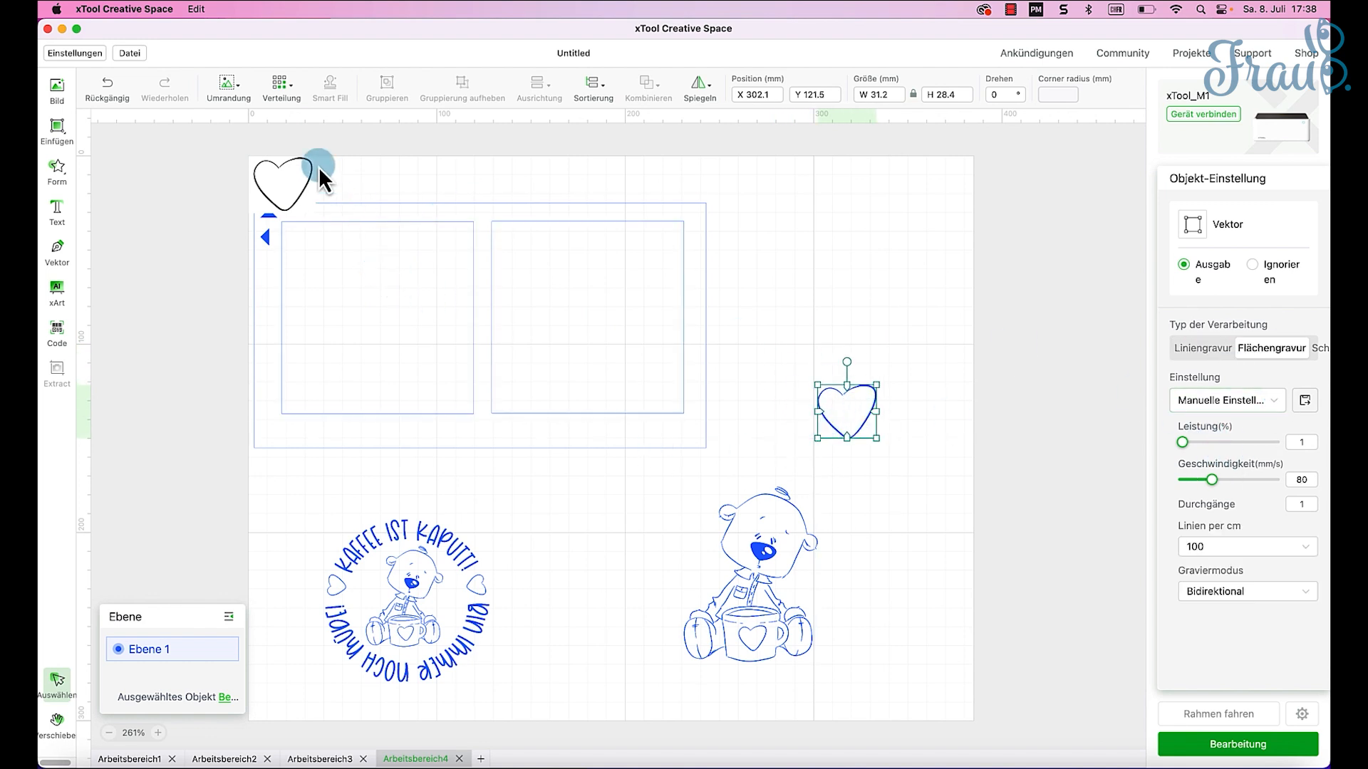
Step: Delete the cropped heart picture and keep only the traced heart vector
{"action": "left_click", "coordinate": [292, 178]}
{"action": "key", "text": "Delete"}
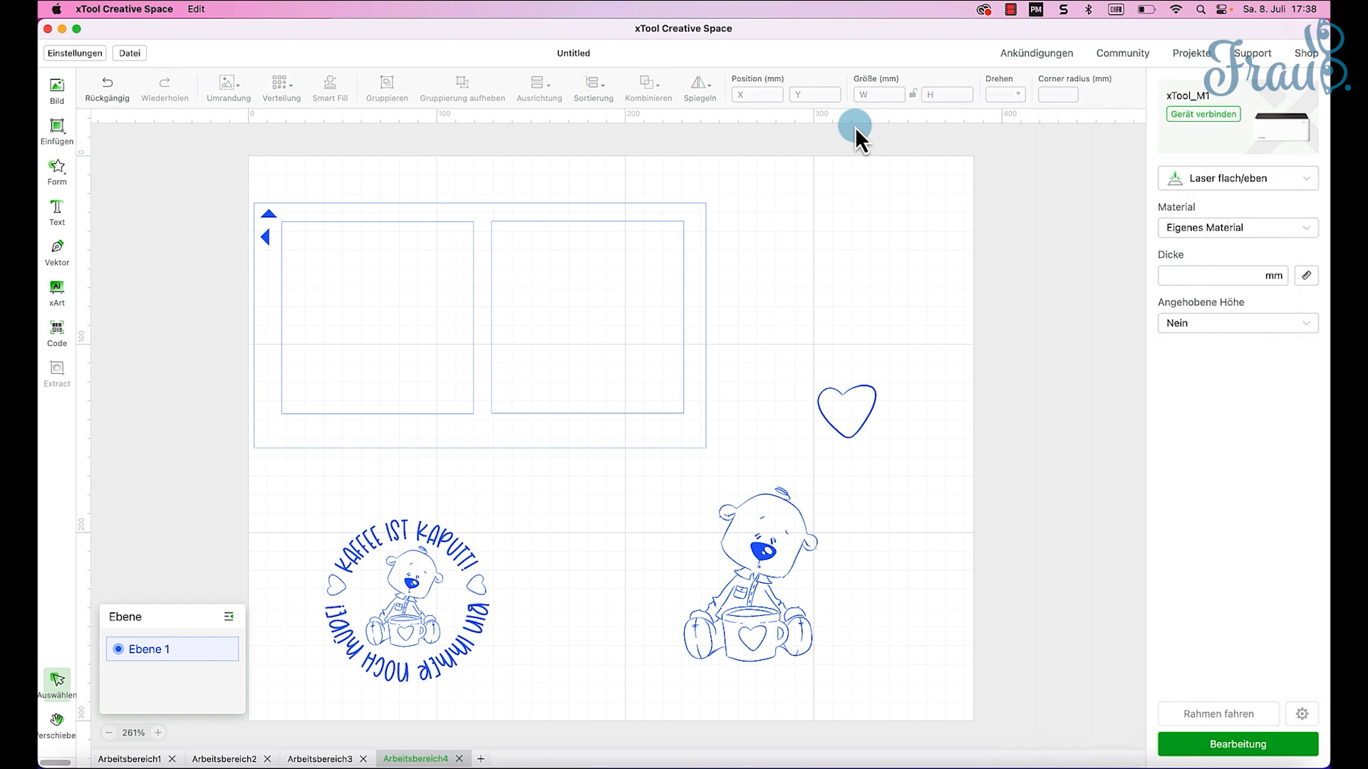
{"action": "left_click", "coordinate": [869, 422]}
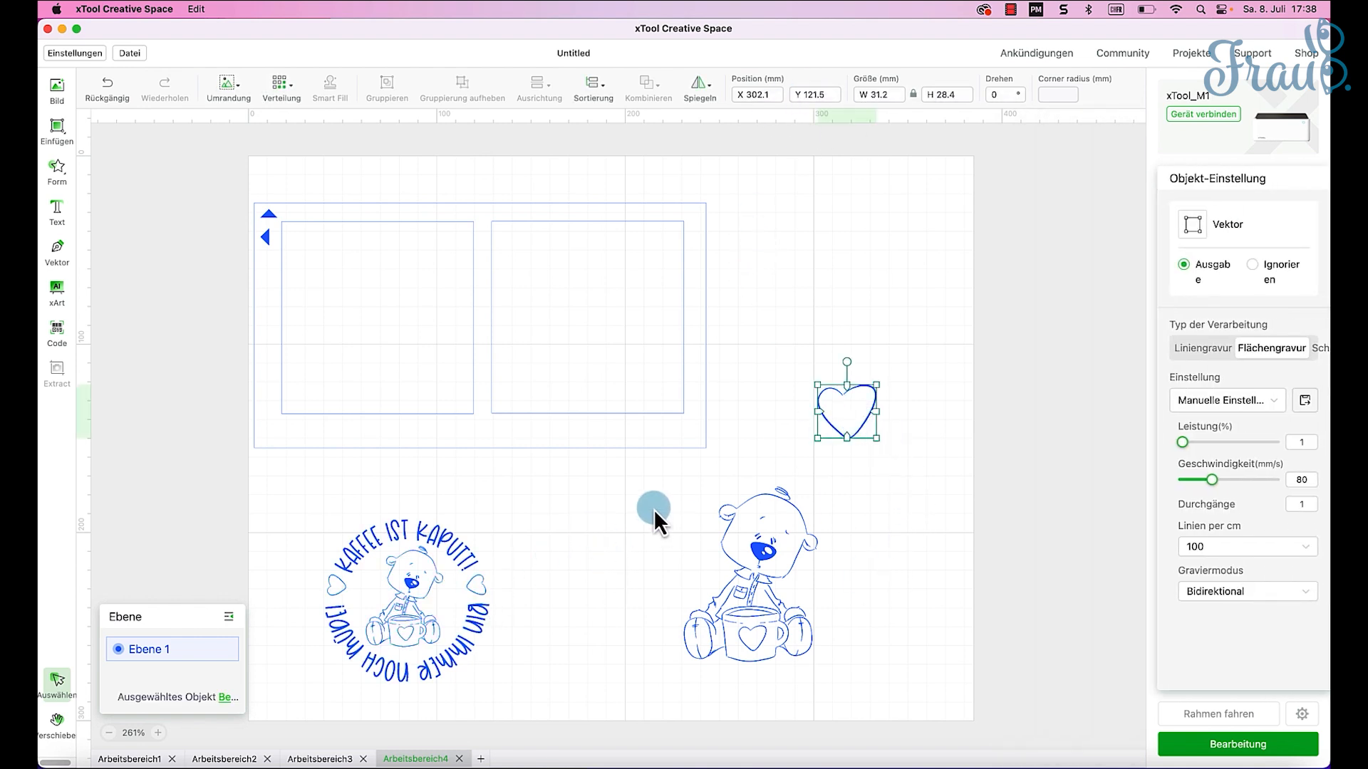
{"action": "left_click", "coordinate": [597, 510]}
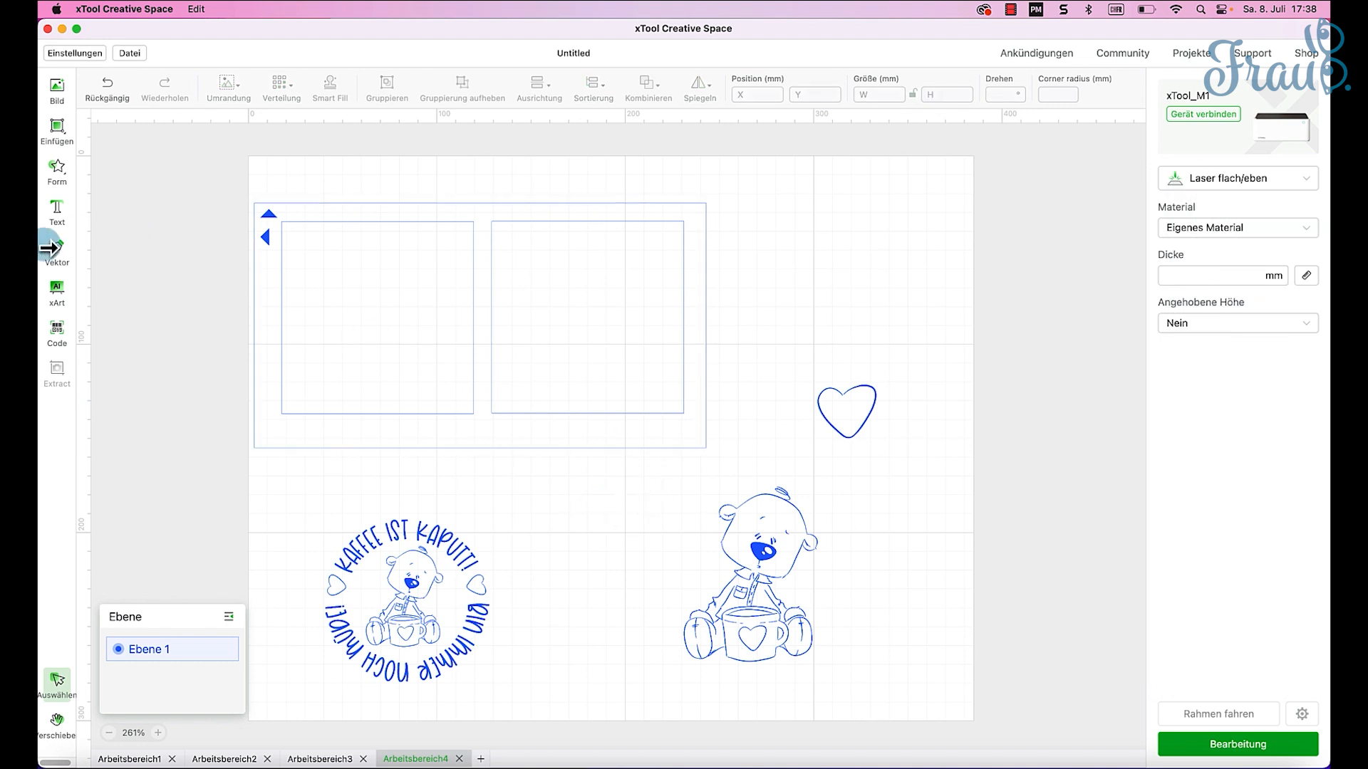
Step: Add a text object reading "Kaffee ist kaputt! Bin immer noch müde!"
{"action": "left_click", "coordinate": [57, 213]}
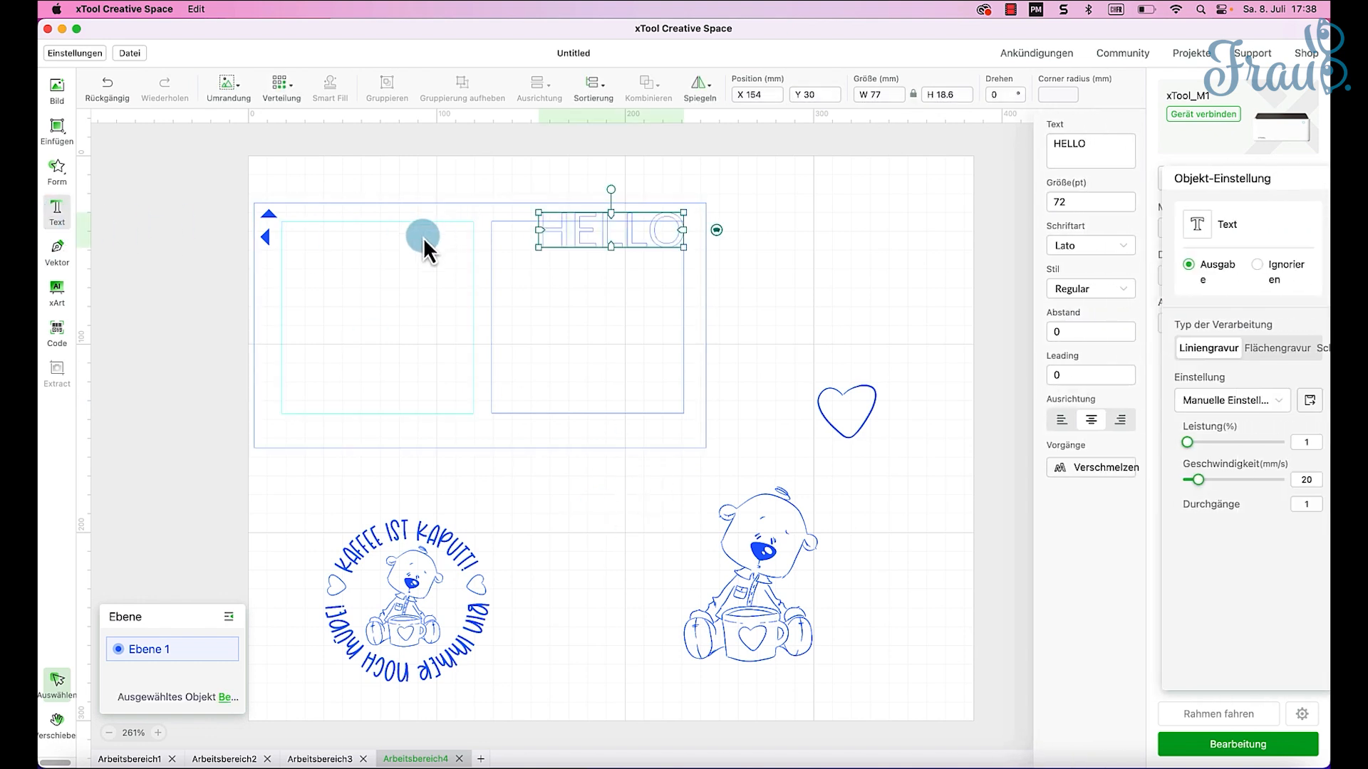
{"action": "left_click", "coordinate": [1070, 150]}
{"action": "double_click", "coordinate": [1071, 149]}
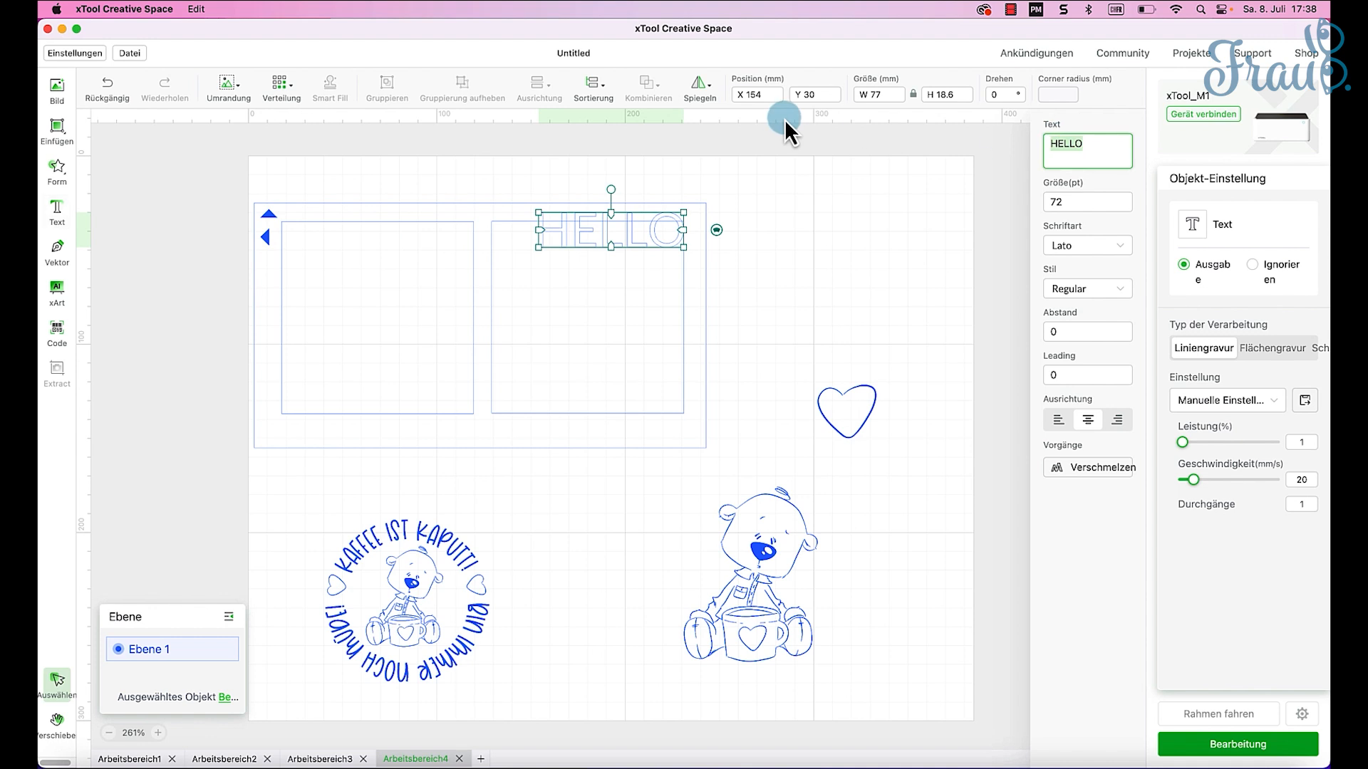
{"action": "type", "text": "Kafffe"}
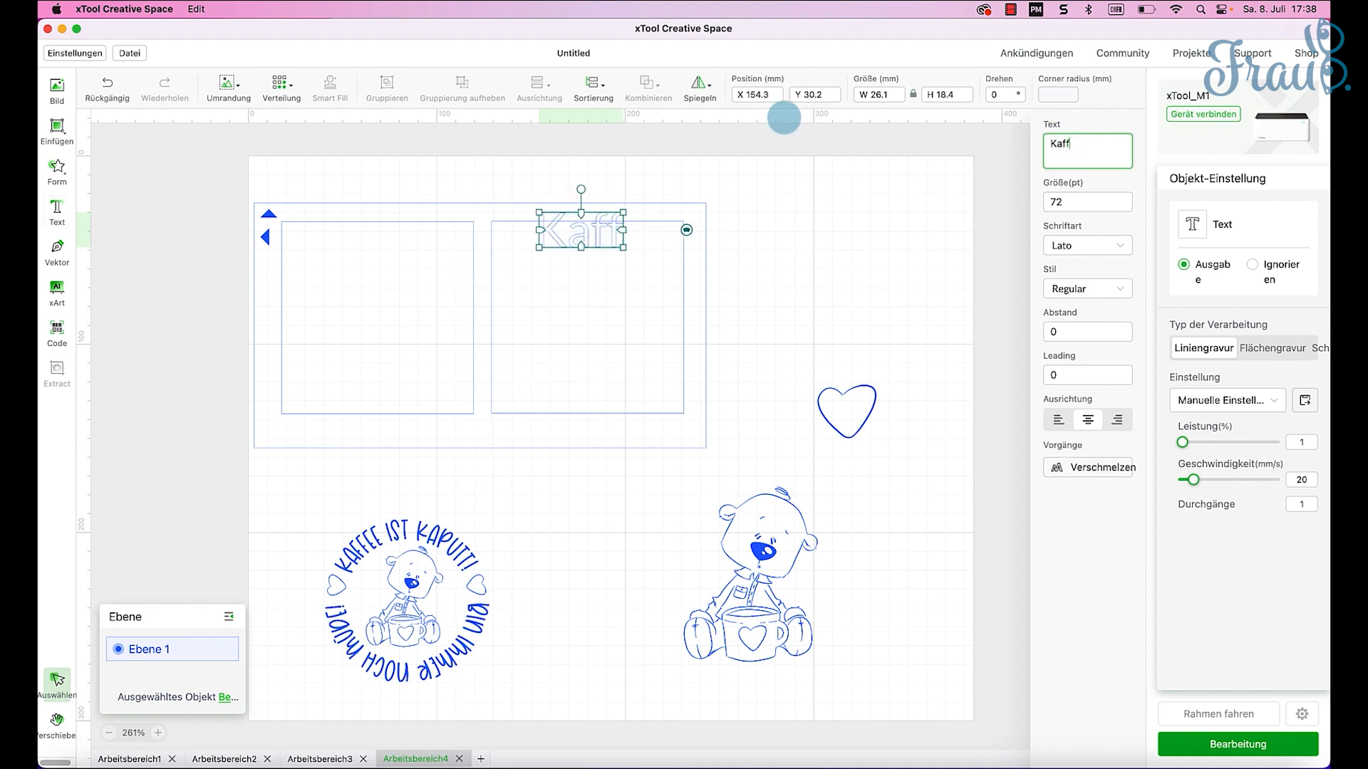
{"action": "key", "text": "BackSpace"}
{"action": "key", "text": "BackSpace"}
{"action": "type", "text": "ee"}
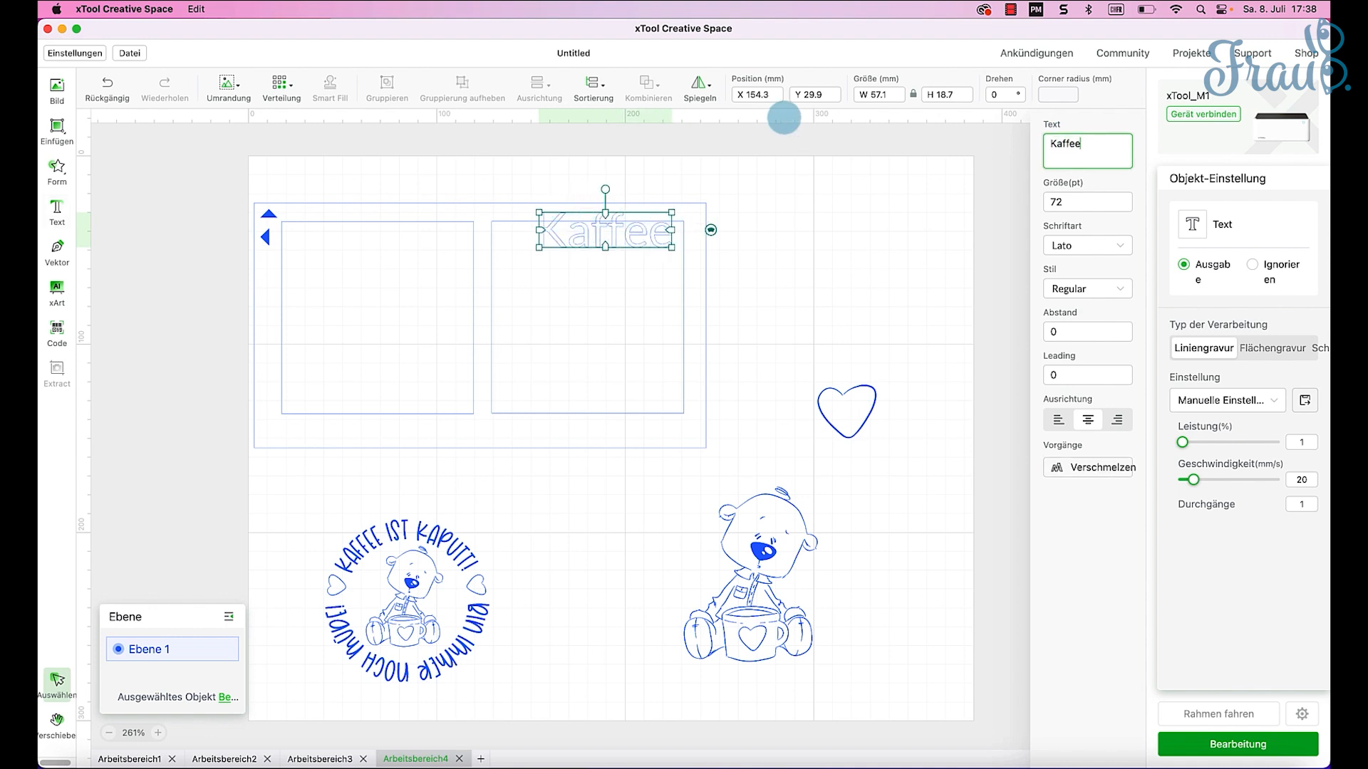
{"action": "type", "text": " ist kaputt!"}
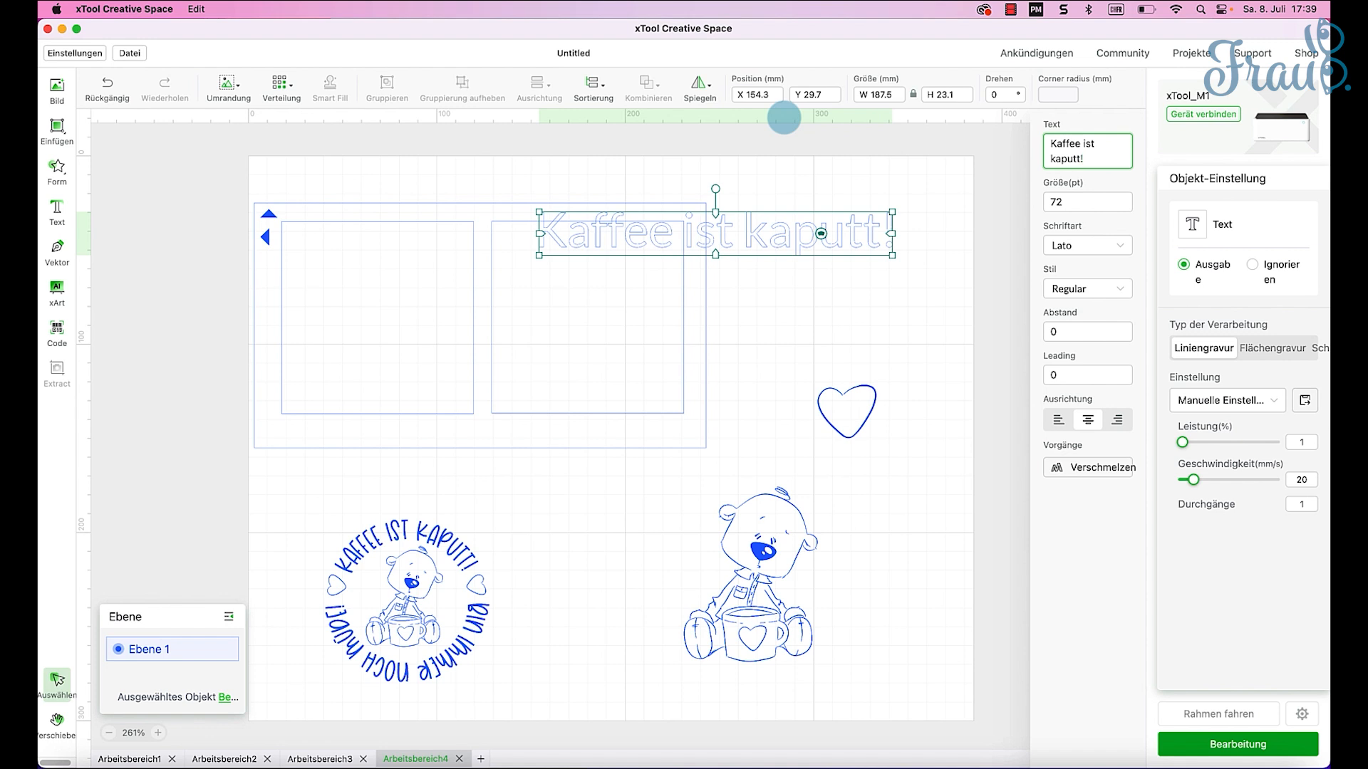
{"action": "type", "text": " Bin immer noch m"}
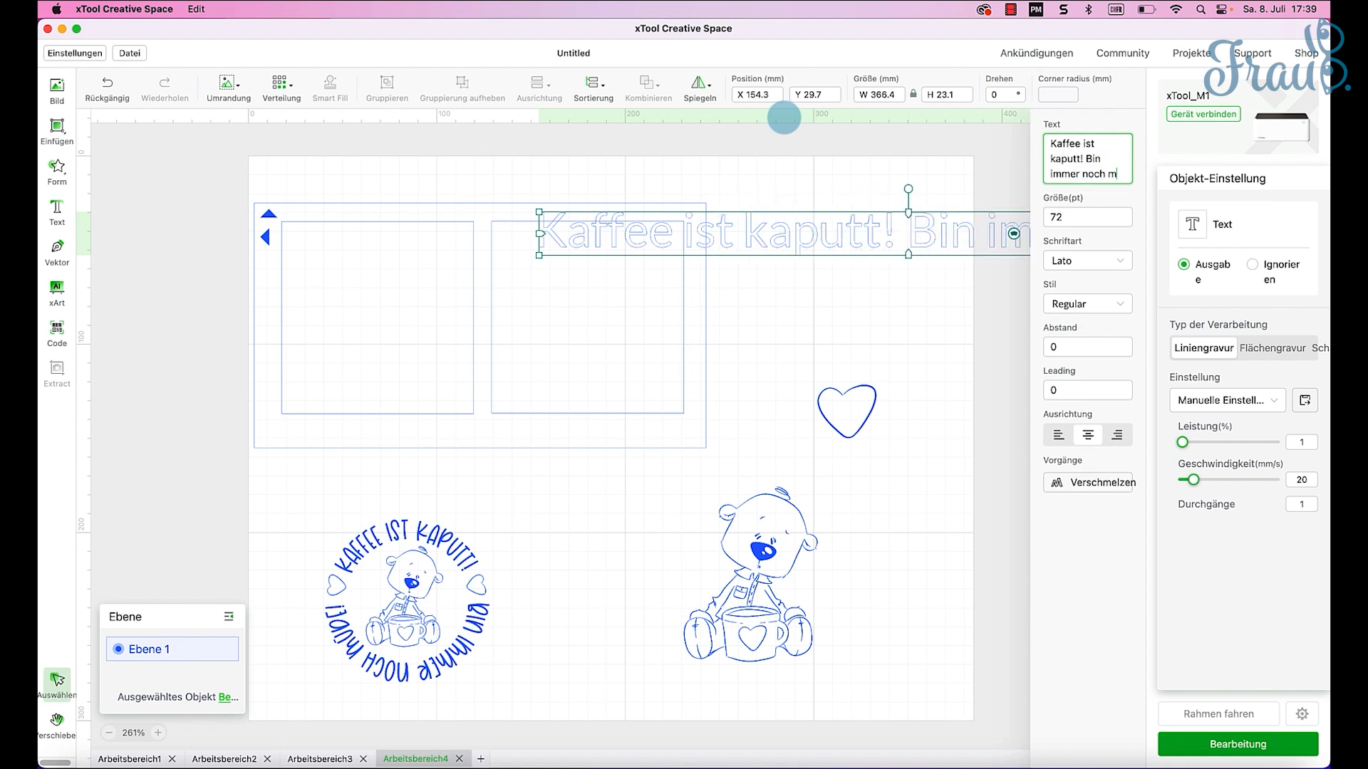
{"action": "type", "text": "üde!"}
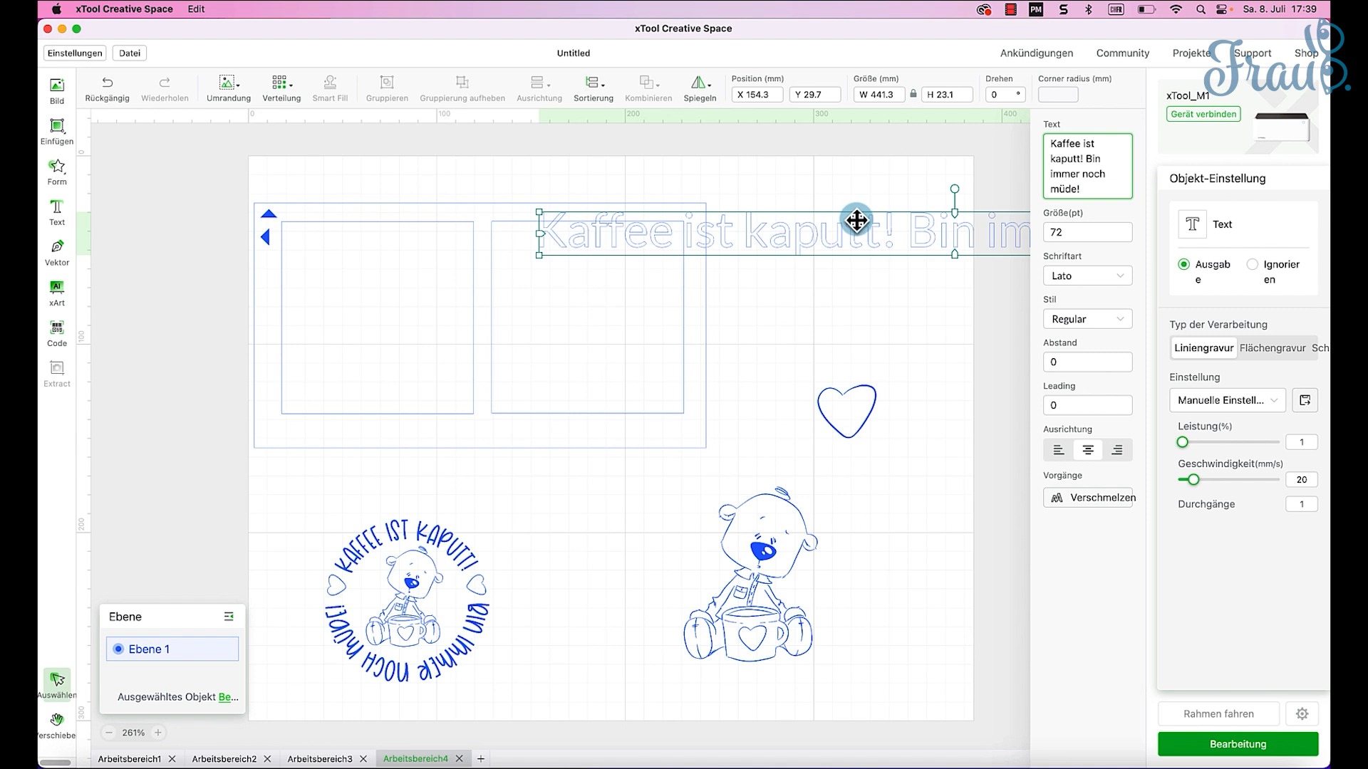
Step: Change the text's font to the narrow handwritten capitals listed between California Dolphin and Chalkboard
{"action": "left_click_drag", "start_coordinate": [857, 217], "coordinate": [535, 254]}
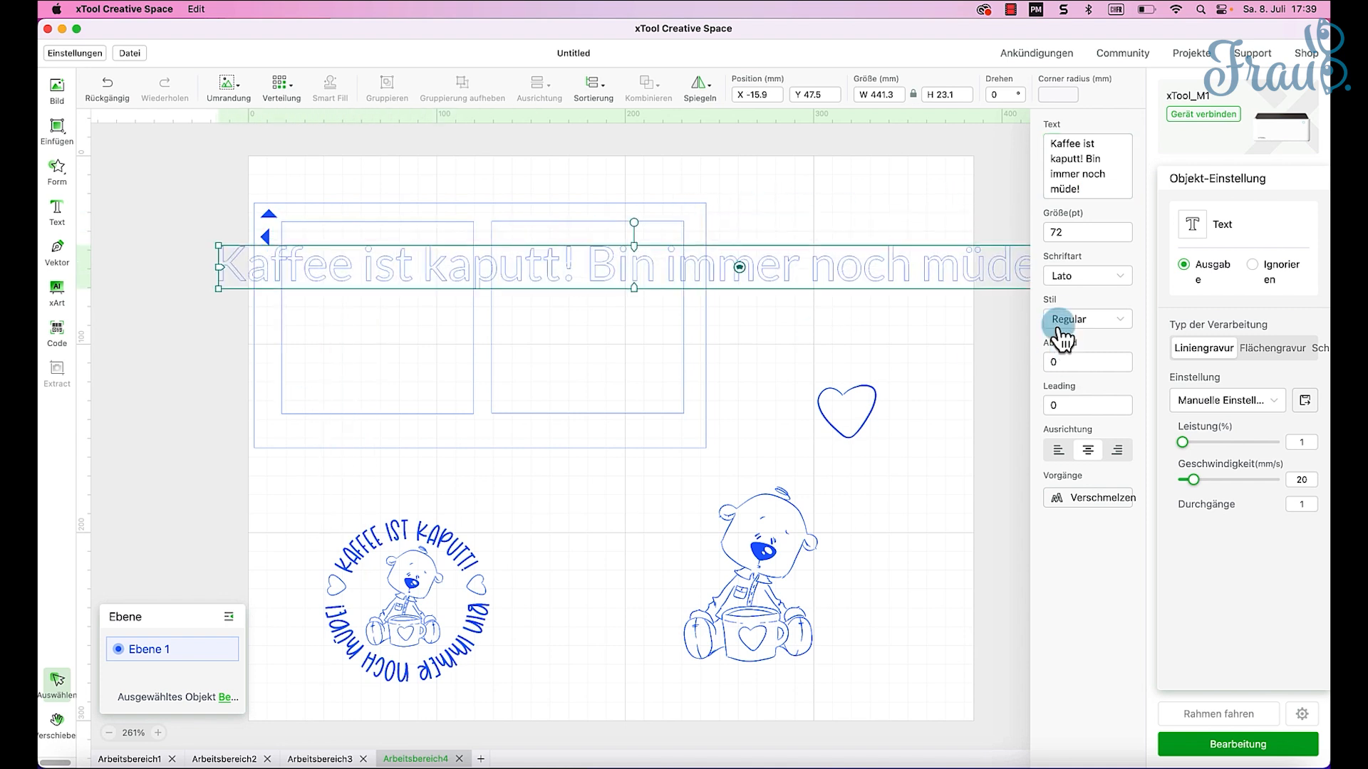
{"action": "left_click", "coordinate": [1087, 278]}
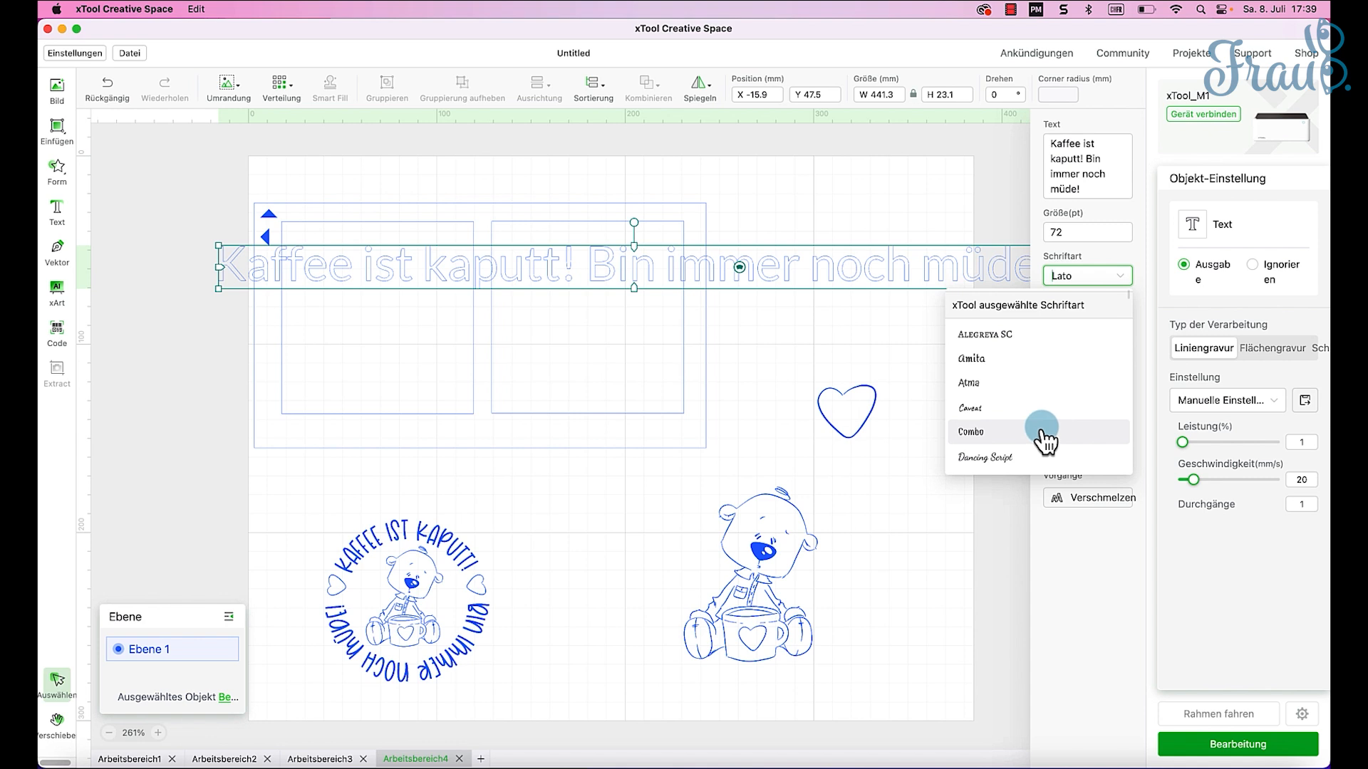
{"action": "scroll", "coordinate": [1044, 438], "scroll_direction": "down", "scroll_amount": 5}
{"action": "scroll", "coordinate": [1044, 438], "scroll_direction": "down", "scroll_amount": 15}
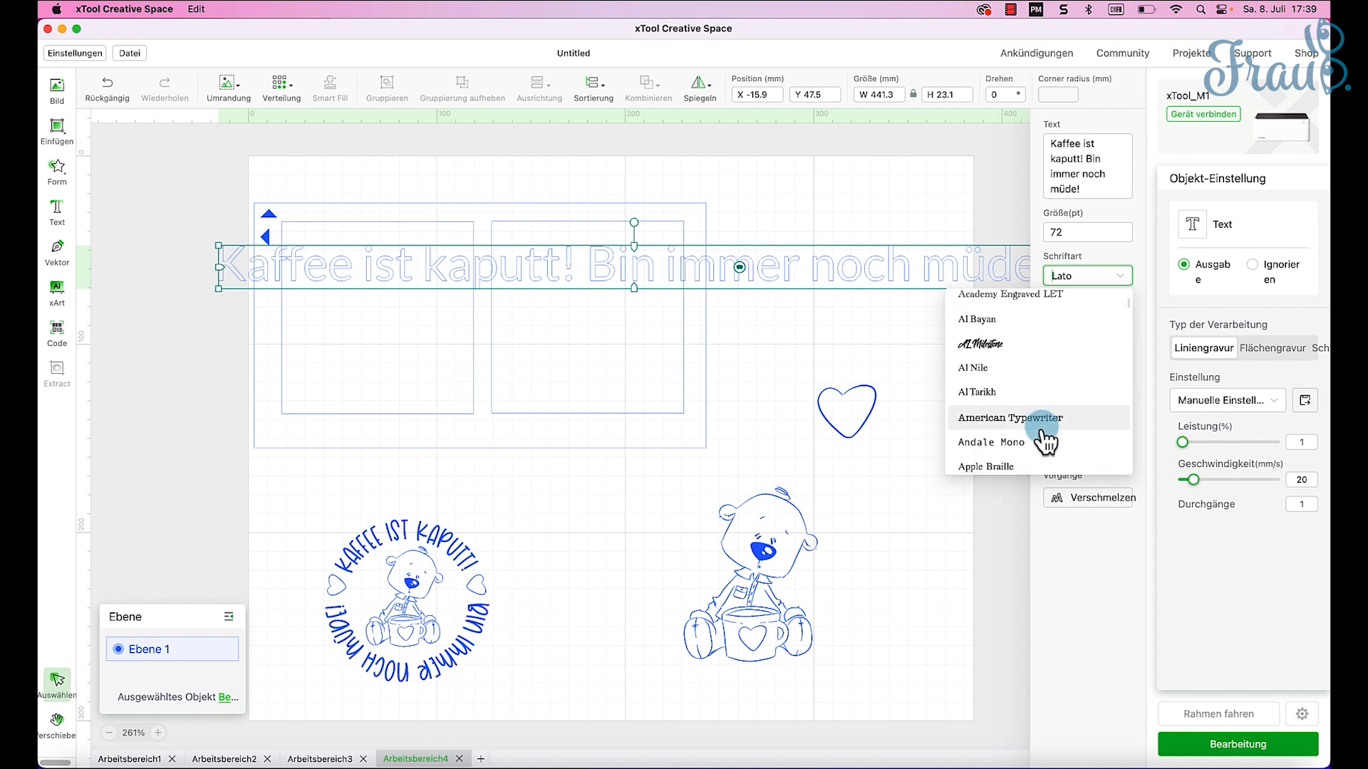
{"action": "scroll", "coordinate": [1044, 438], "scroll_direction": "down", "scroll_amount": 10}
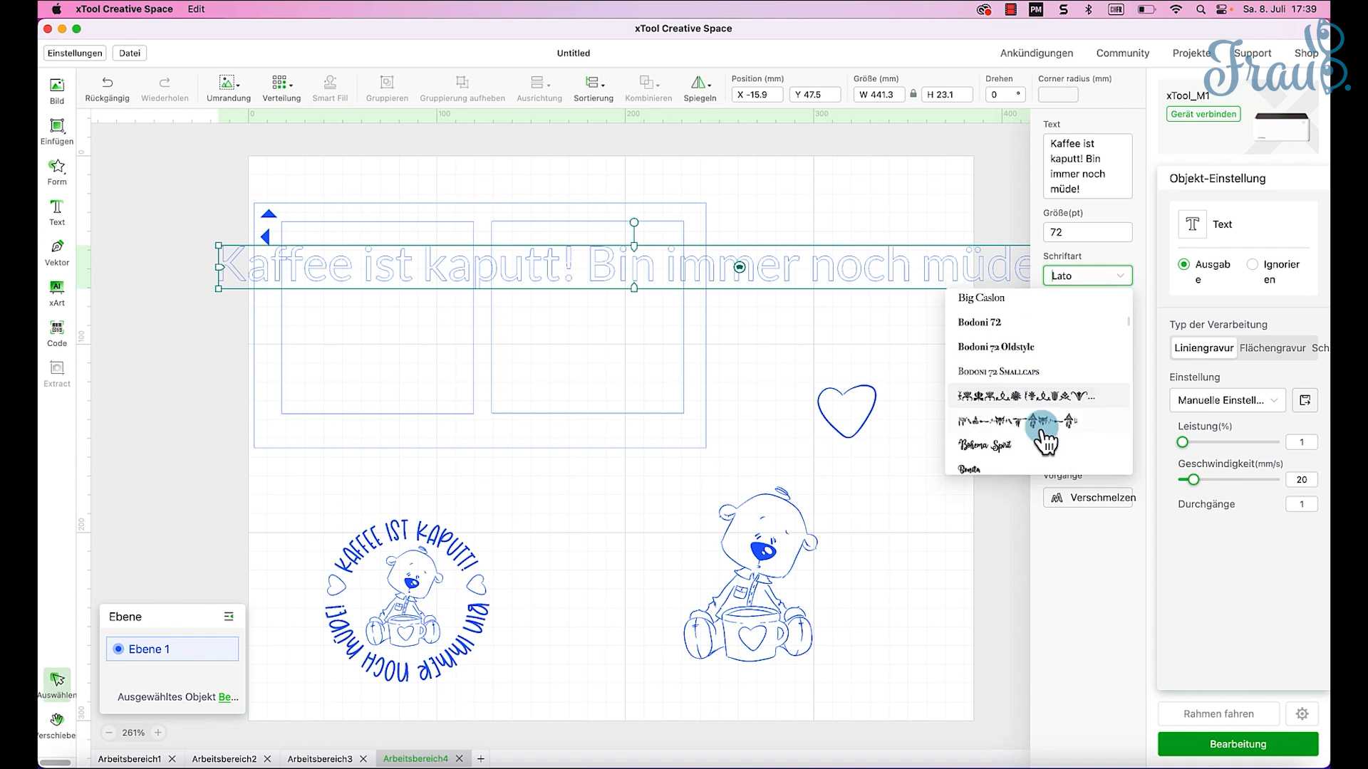
{"action": "scroll", "coordinate": [1044, 438], "scroll_direction": "down", "scroll_amount": 3}
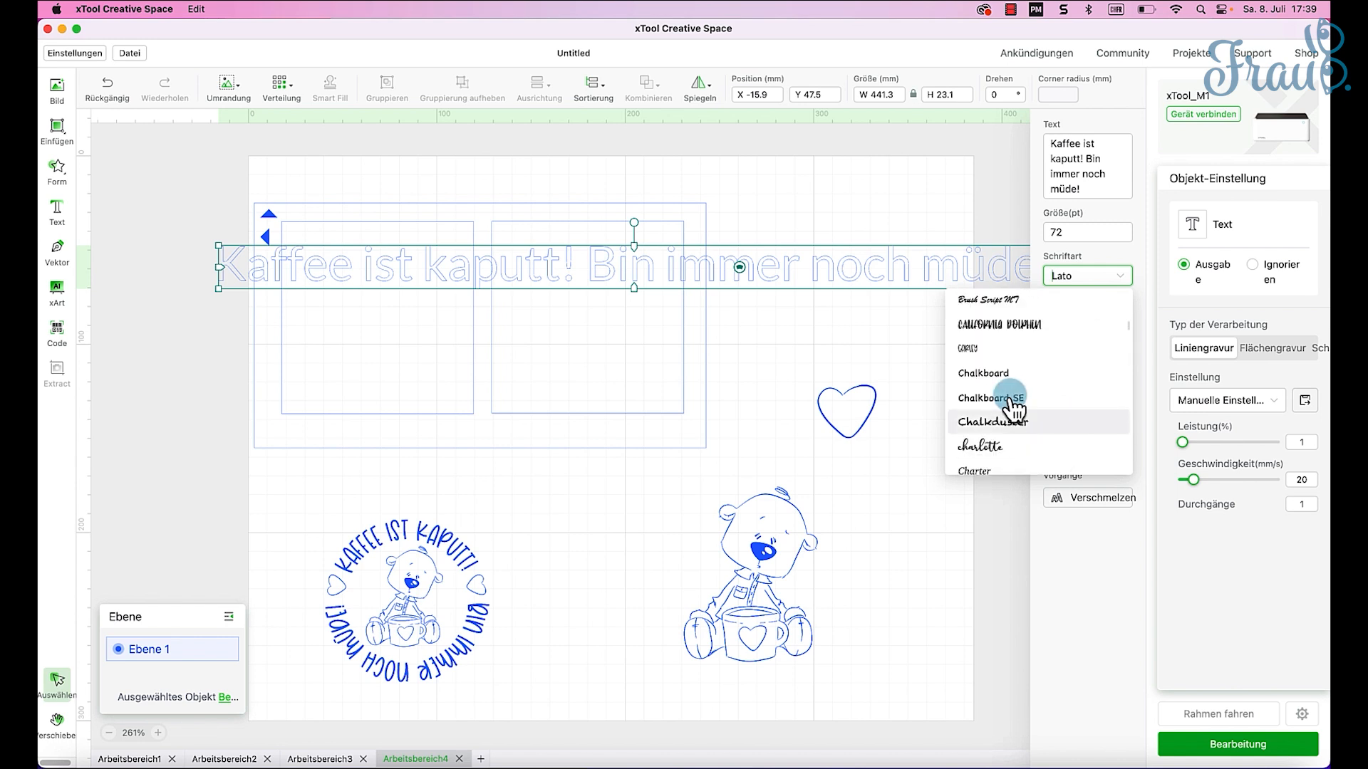
{"action": "left_click", "coordinate": [996, 357]}
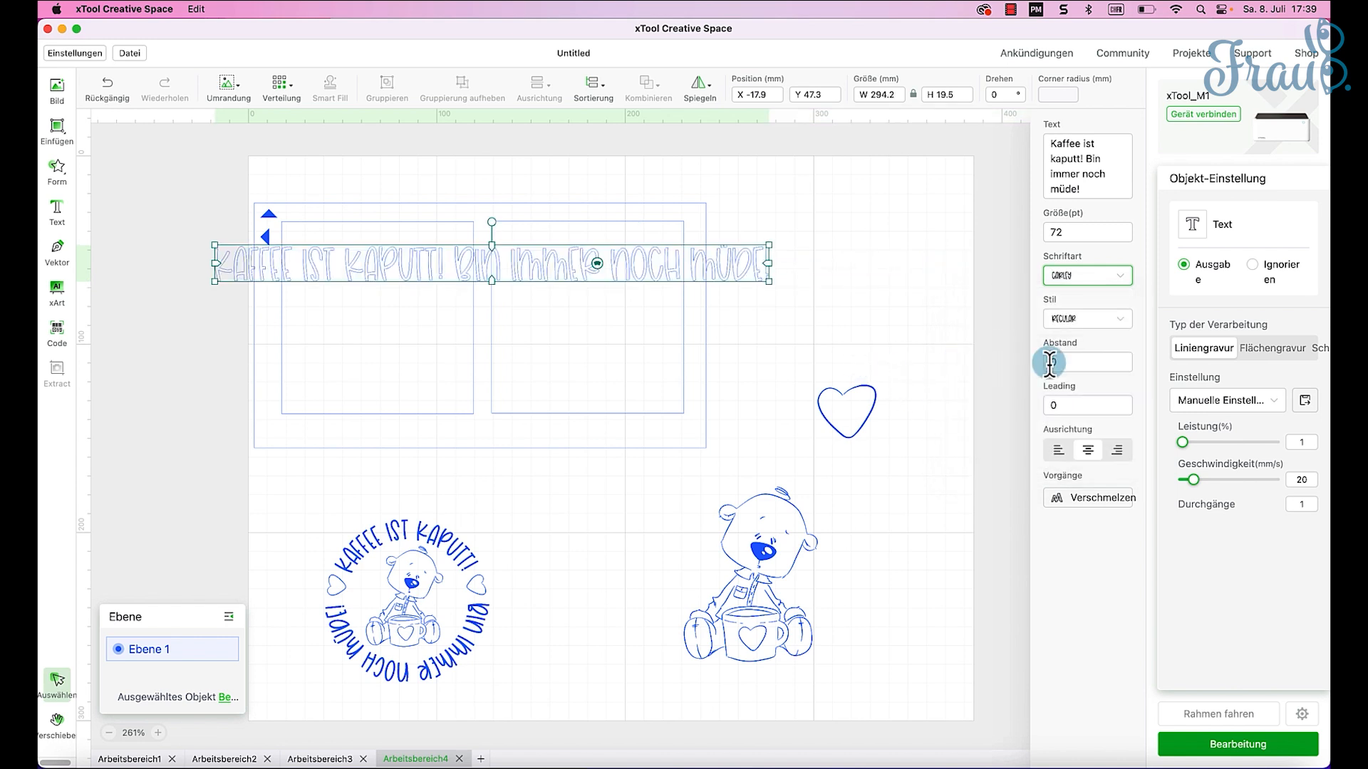
Step: Set the text to Flächengravur and curve it into a circle about 131 mm wide
{"action": "left_click", "coordinate": [1258, 349]}
{"action": "left_click_drag", "start_coordinate": [635, 282], "coordinate": [772, 285]}
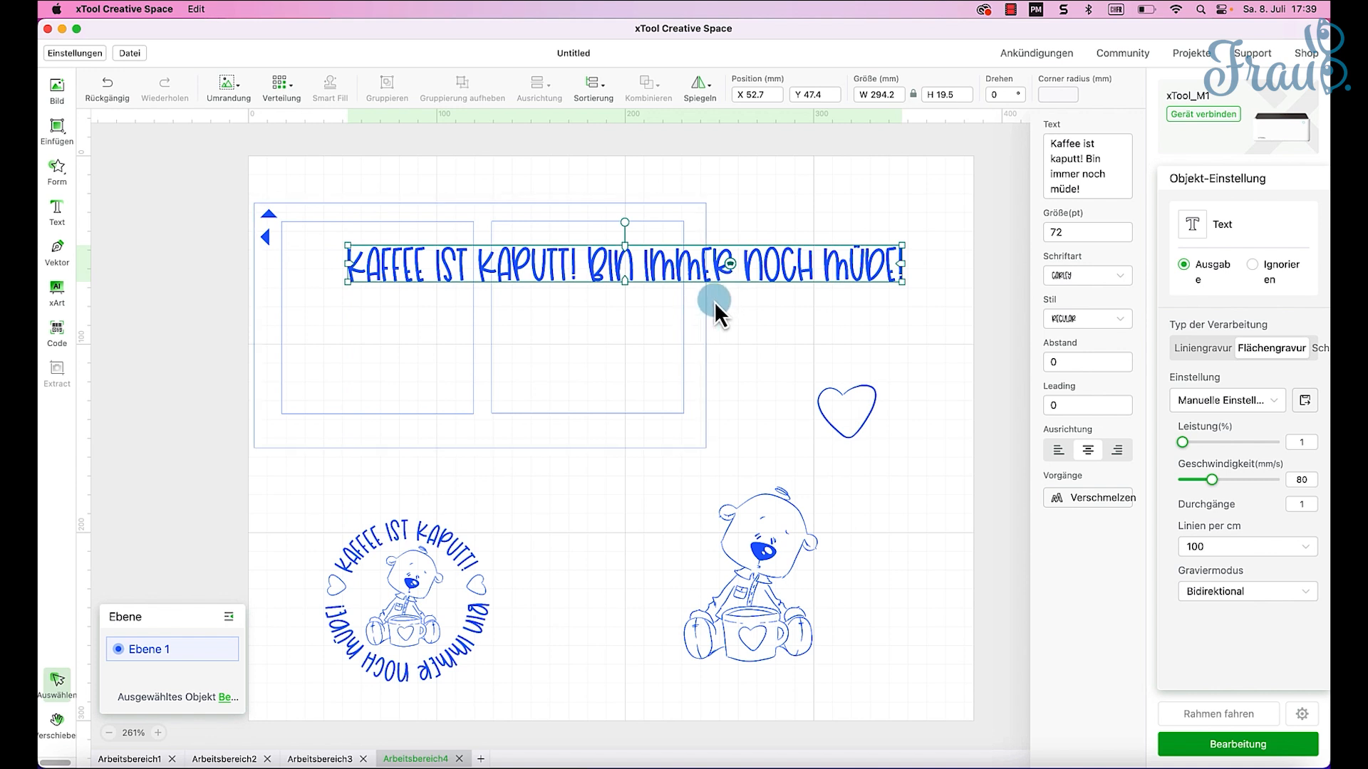
{"action": "left_click_drag", "start_coordinate": [732, 266], "coordinate": [720, 321]}
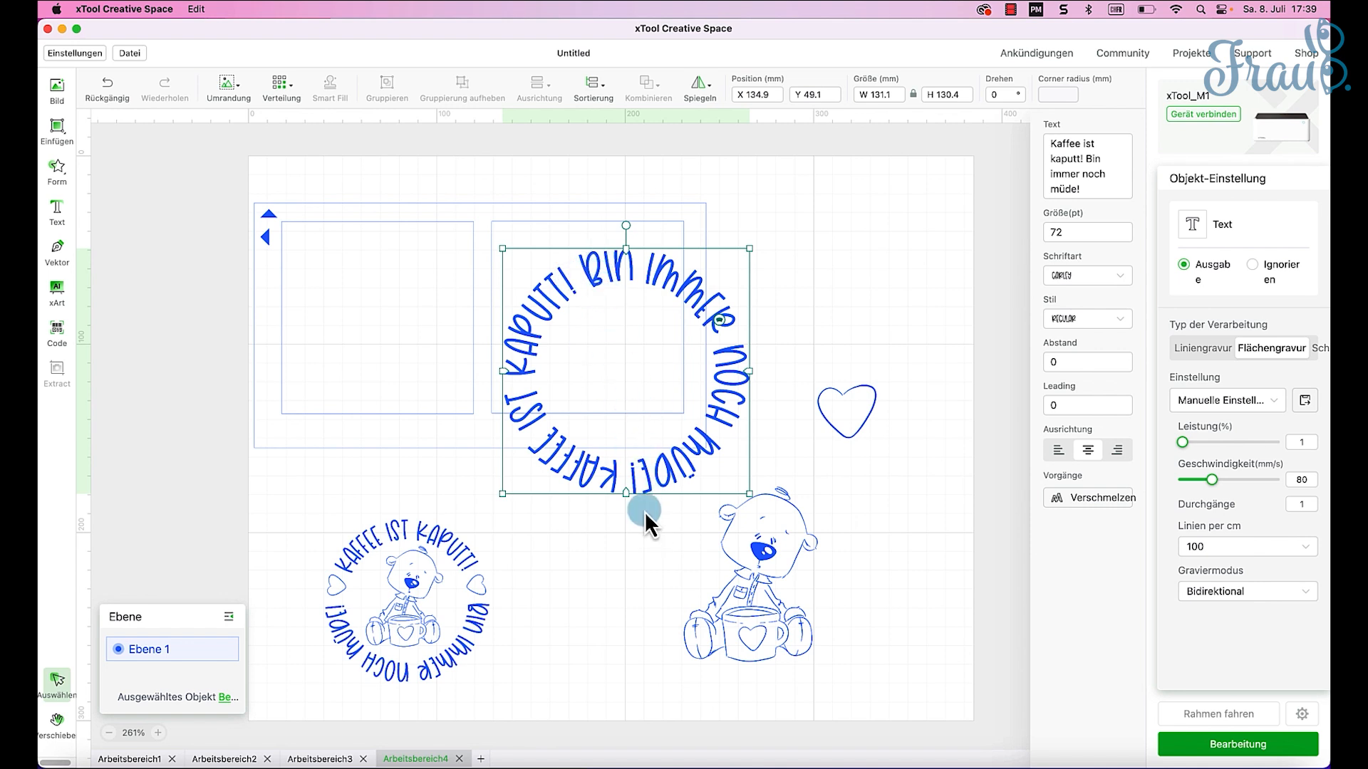
Step: Insert extra spaces after "kaputt!" and "müde!" and widen the text circle to about 142 × 141 mm
{"action": "left_click", "coordinate": [1091, 162]}
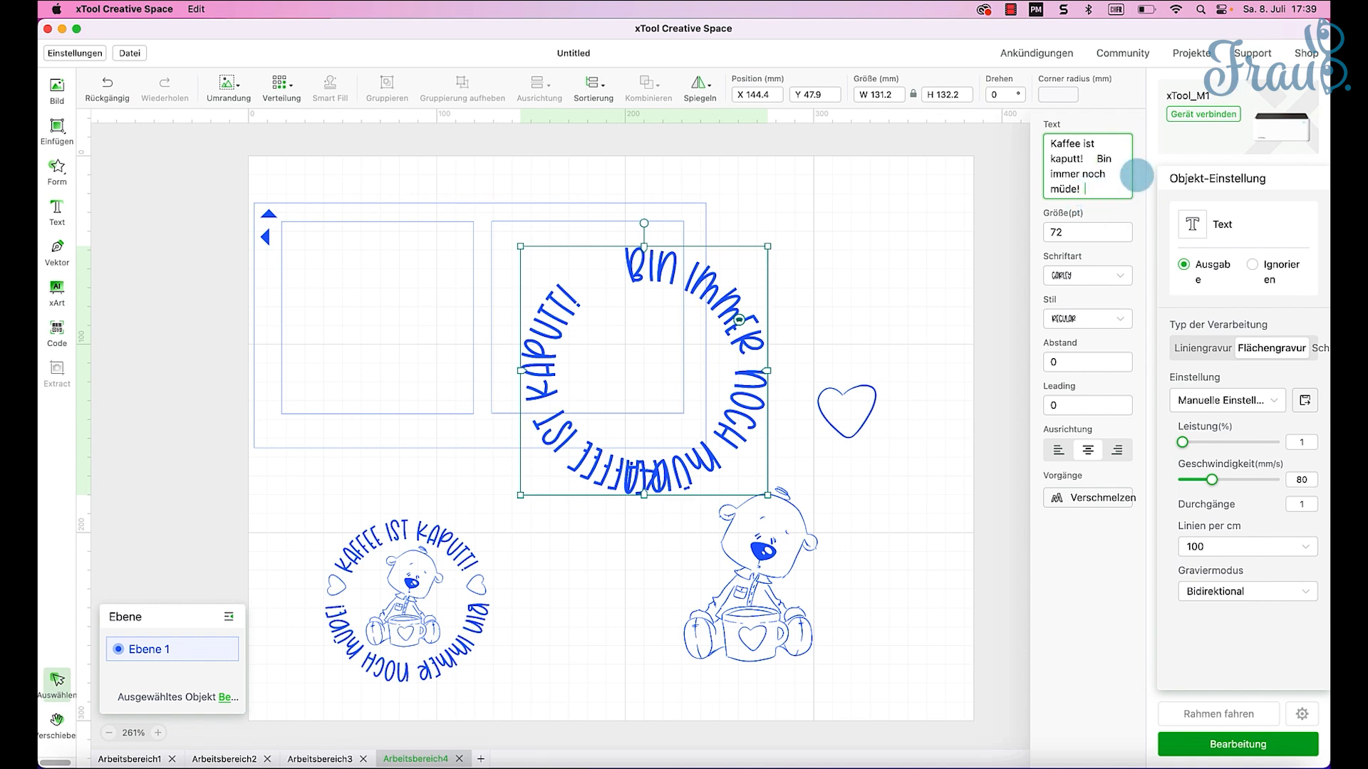
{"action": "left_click_drag", "start_coordinate": [739, 320], "coordinate": [748, 327]}
{"action": "left_click", "coordinate": [1113, 189]}
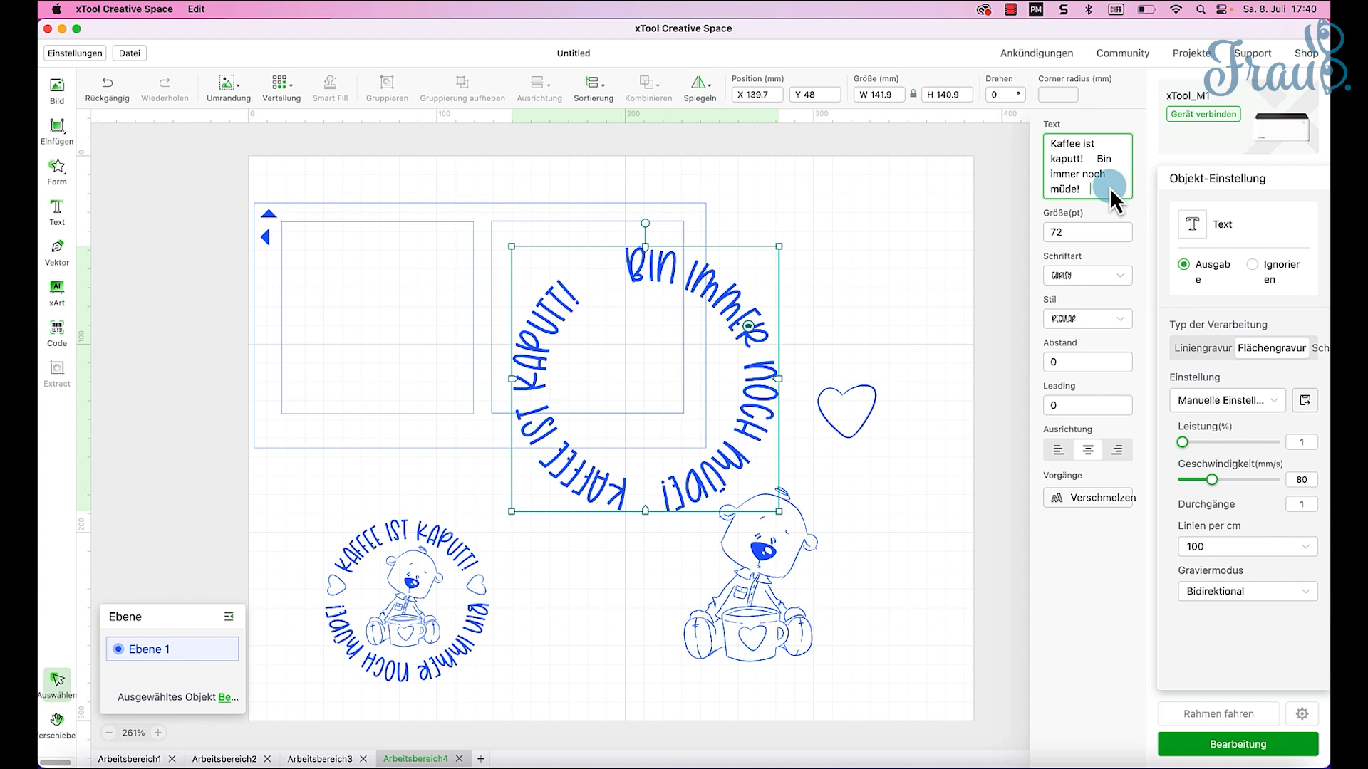
Step: Move the letter K from the start of the text to its end, after the spaces following "müde!"
{"action": "left_click", "coordinate": [1056, 141]}
{"action": "key", "text": "BackSpace"}
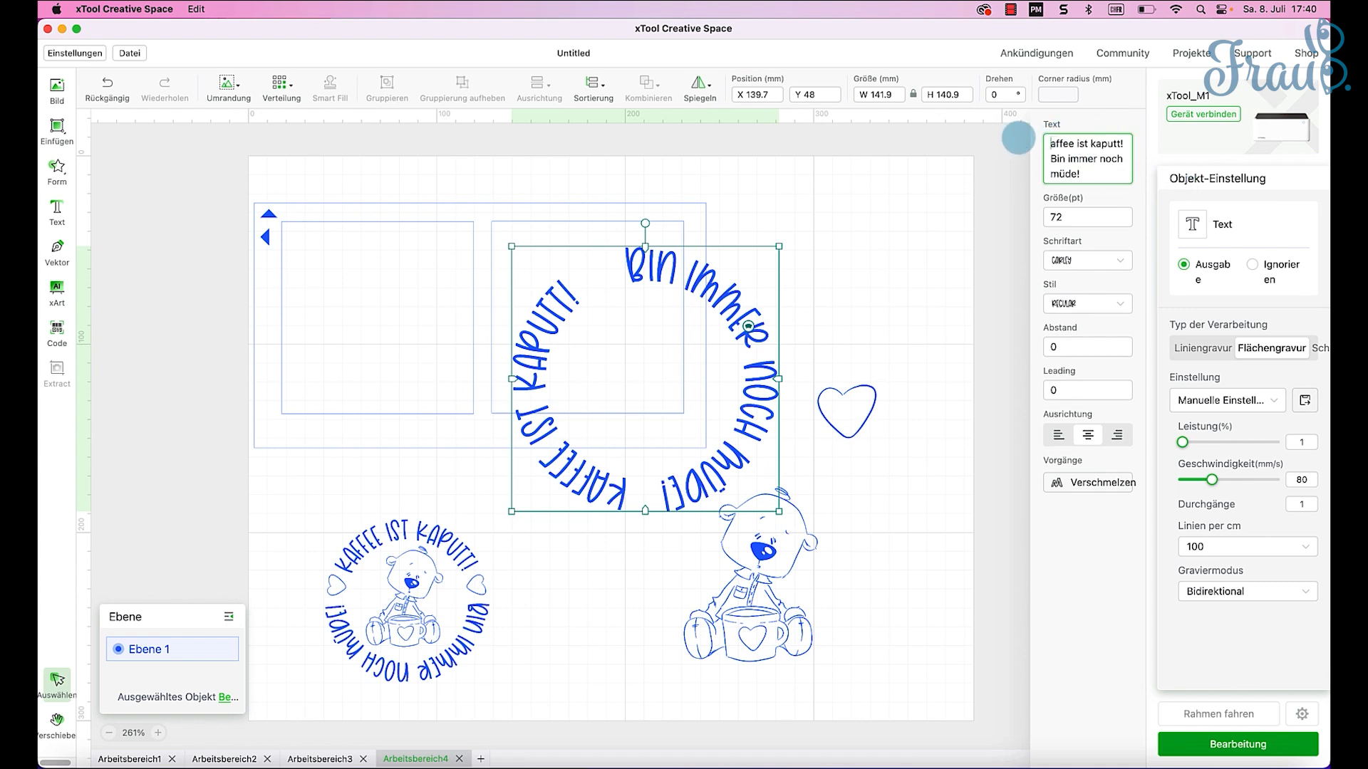
{"action": "left_click", "coordinate": [1100, 174]}
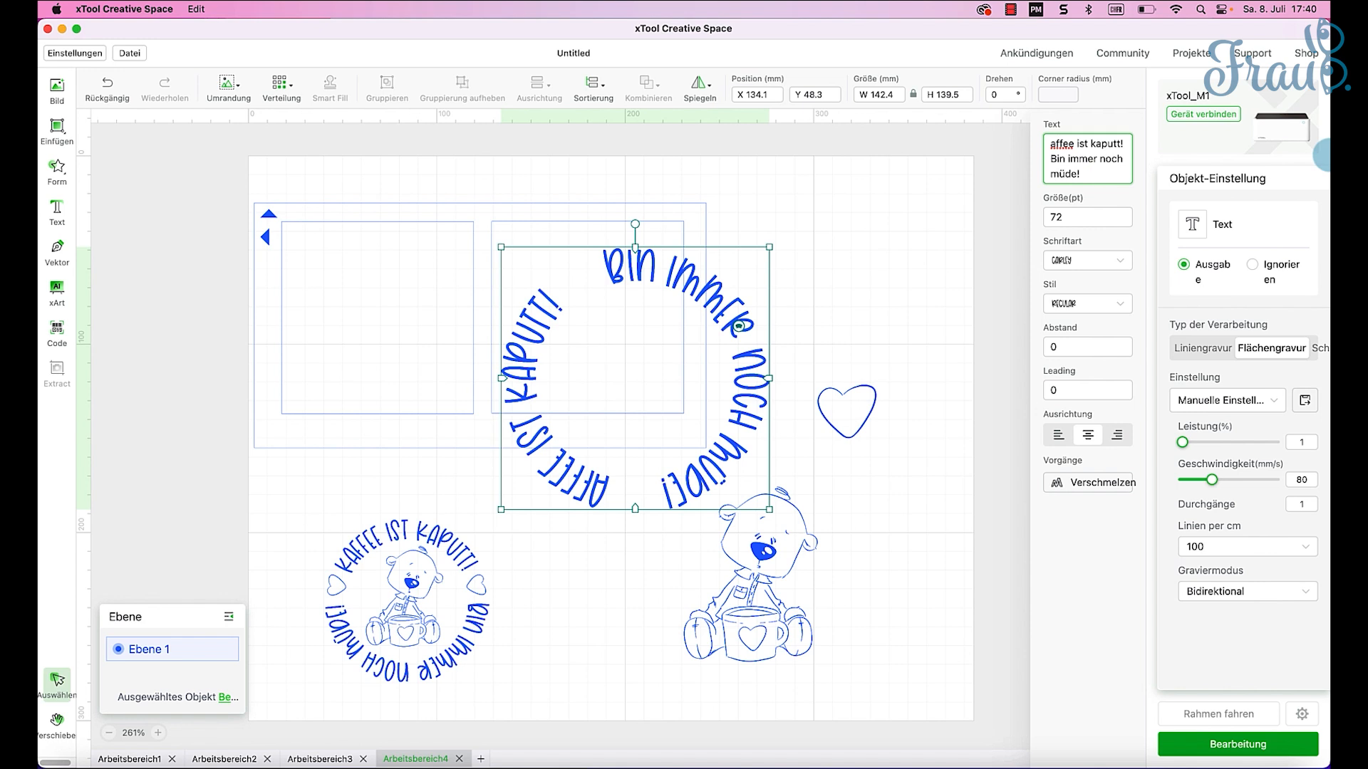
{"action": "type", "text": "K"}
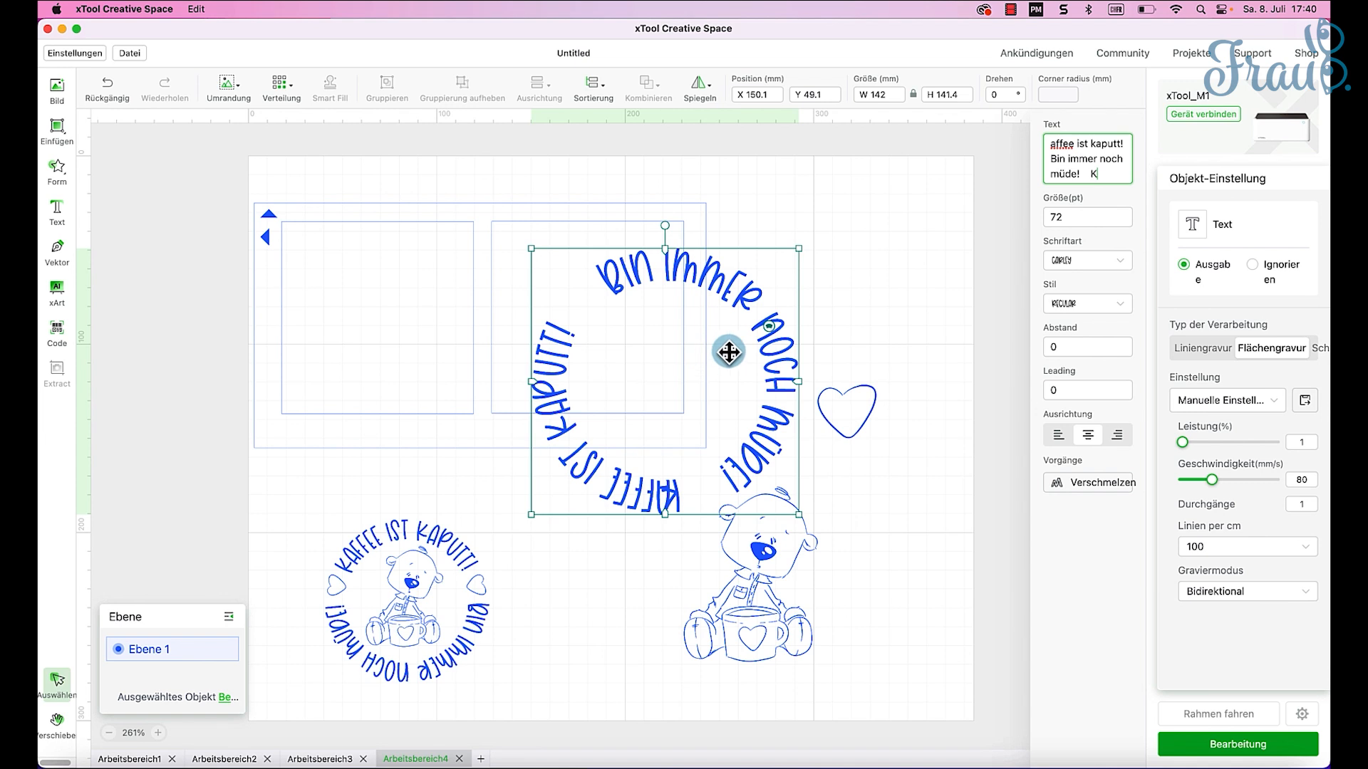
Step: Enlarge the text circle to about 144 × 143 mm, then rotate it and place it around the traced bear at about X 193, Y 130 mm
{"action": "left_click", "coordinate": [769, 326]}
{"action": "left_click_drag", "start_coordinate": [770, 326], "coordinate": [771, 328]}
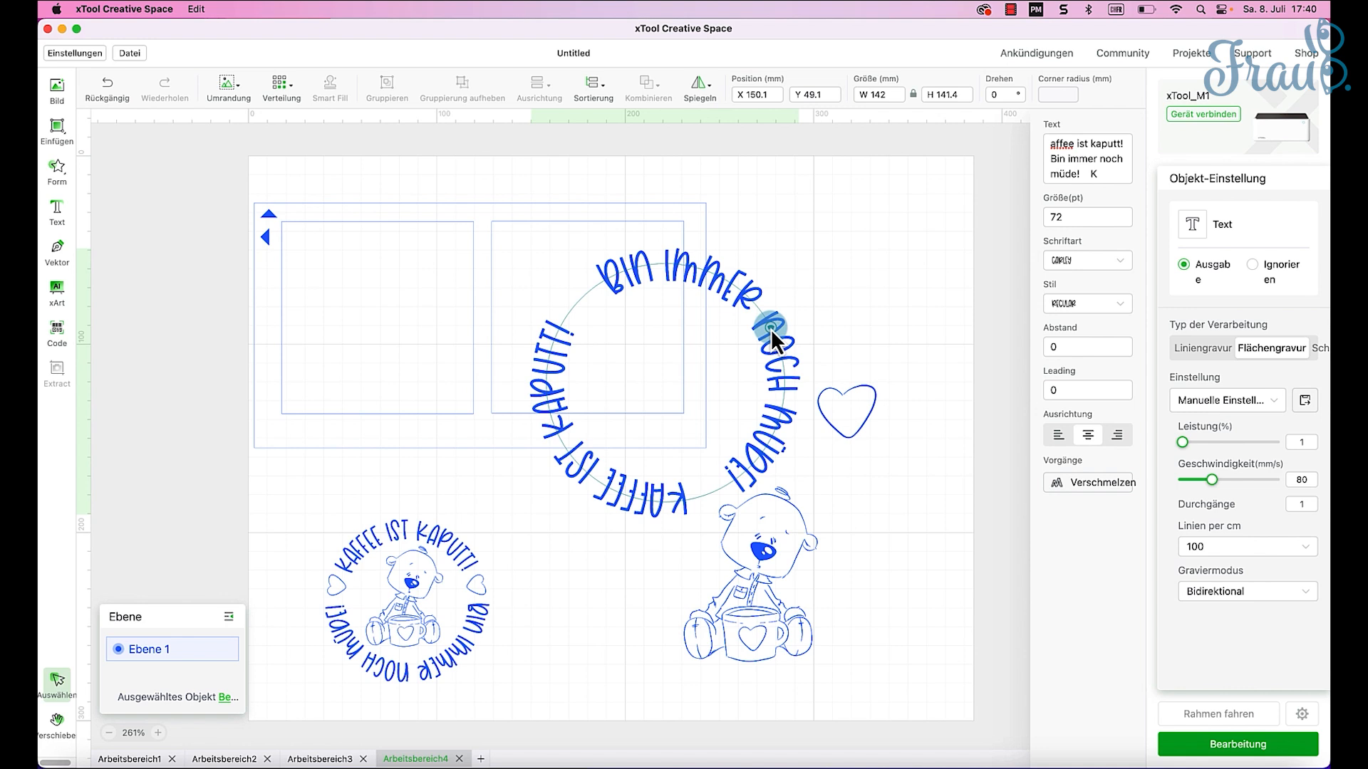
{"action": "left_click_drag", "start_coordinate": [771, 329], "coordinate": [771, 329]}
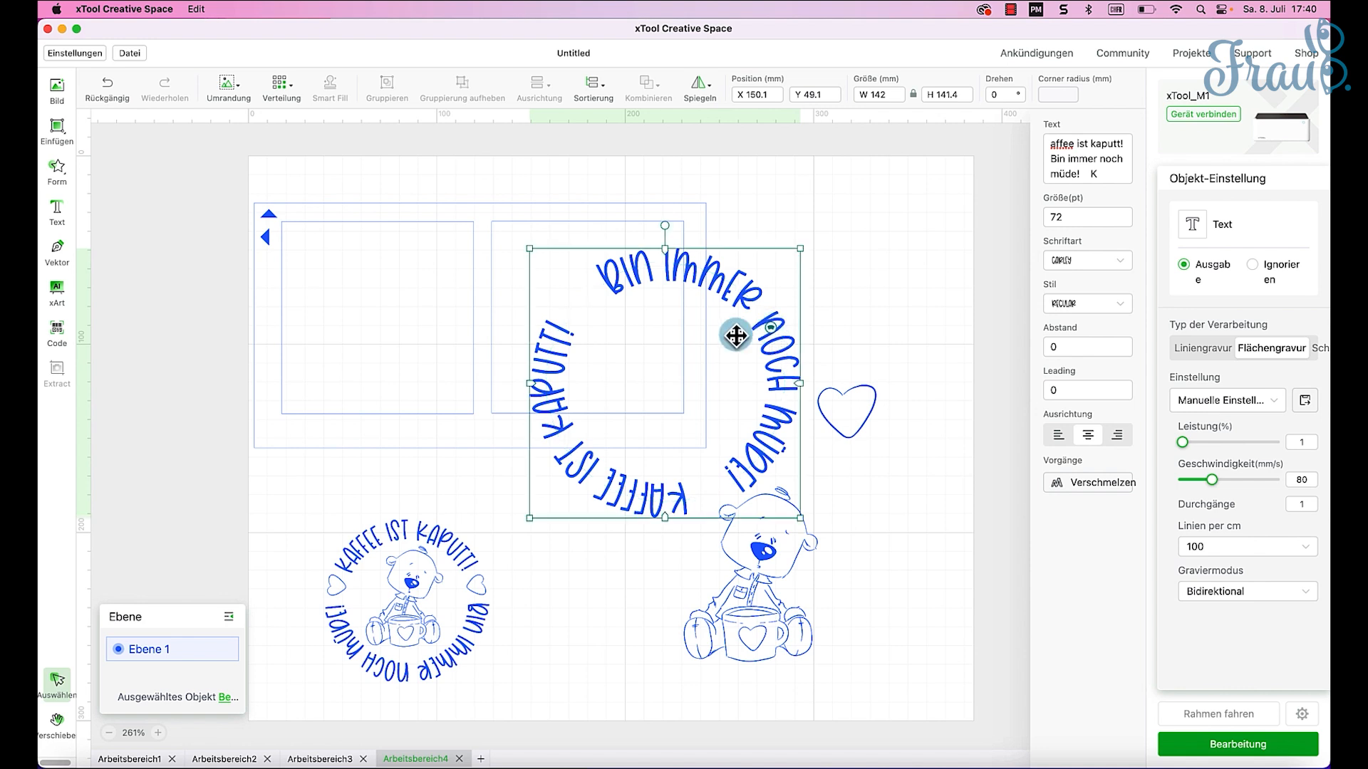
{"action": "left_click", "coordinate": [557, 419]}
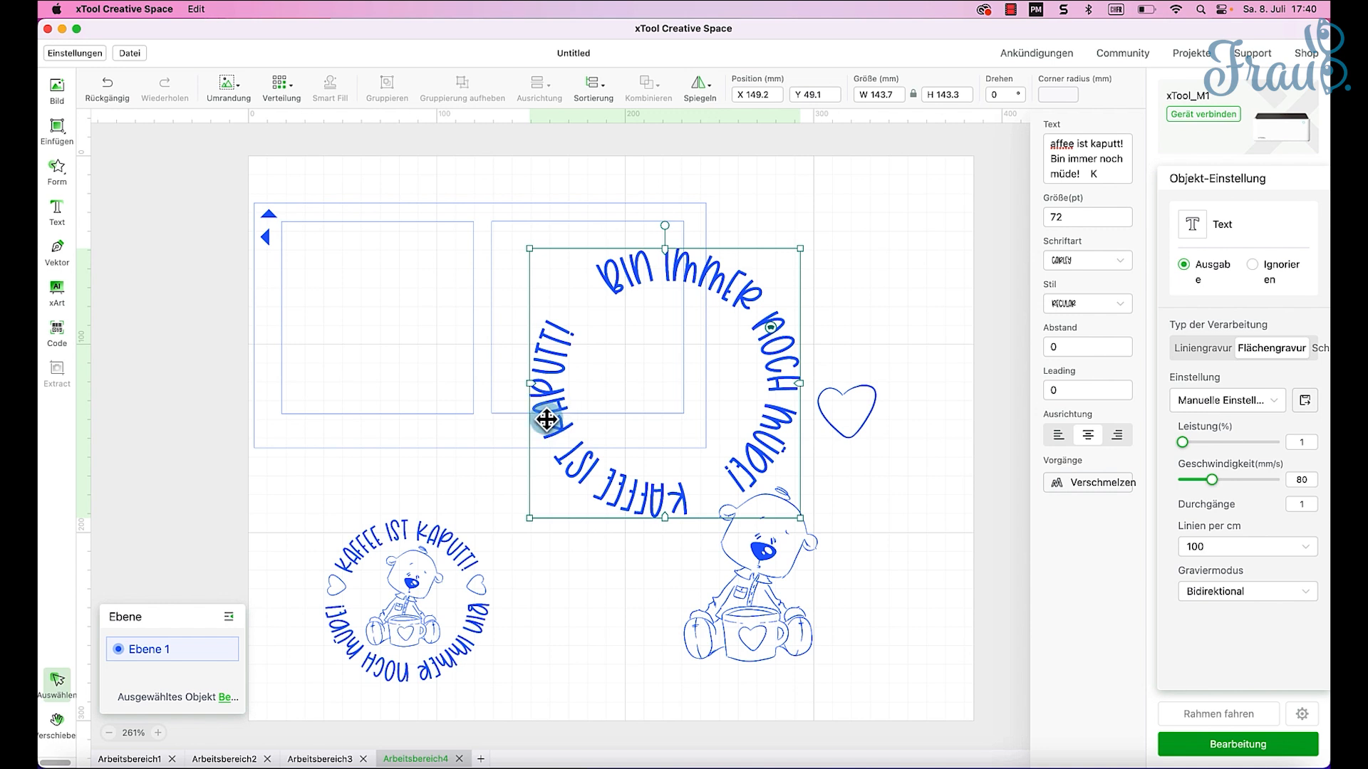
{"action": "left_click_drag", "start_coordinate": [770, 328], "coordinate": [773, 332]}
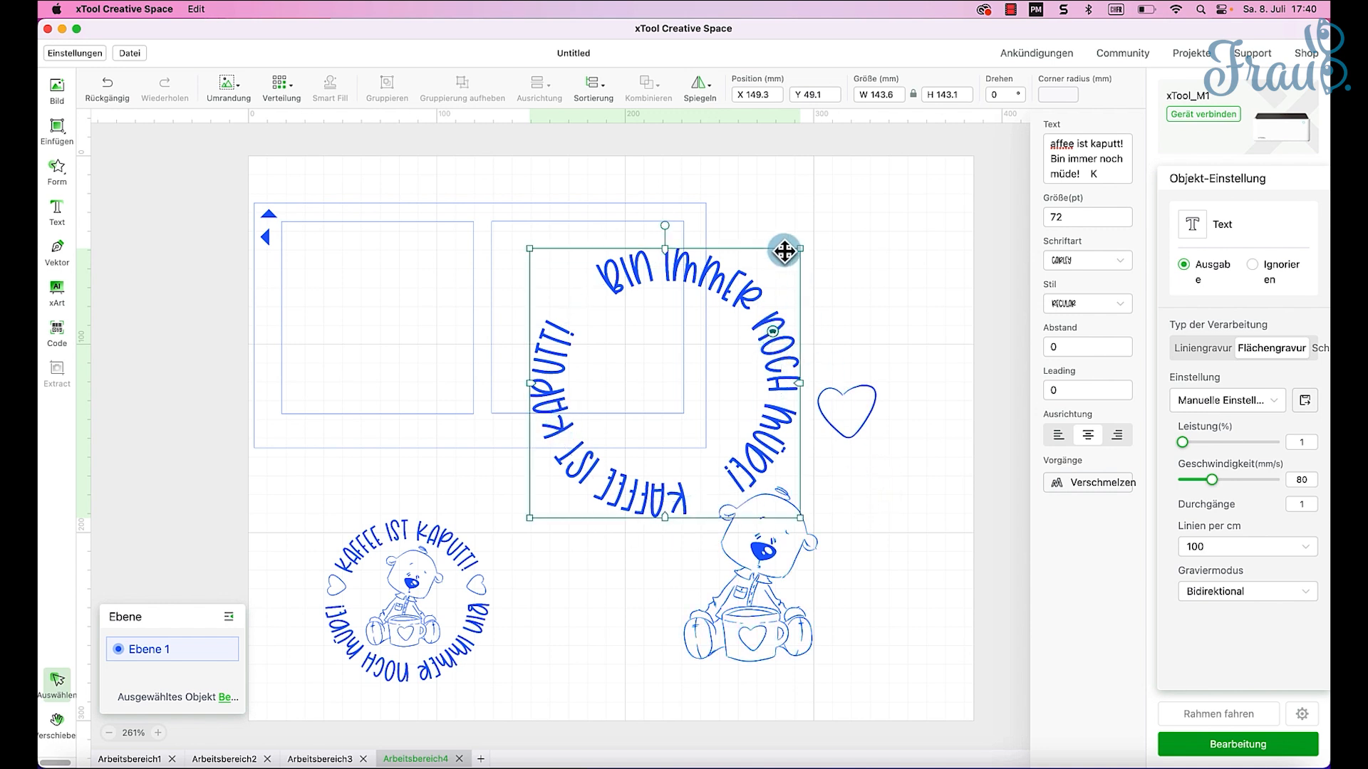
{"action": "left_click_drag", "start_coordinate": [665, 225], "coordinate": [982, 567]}
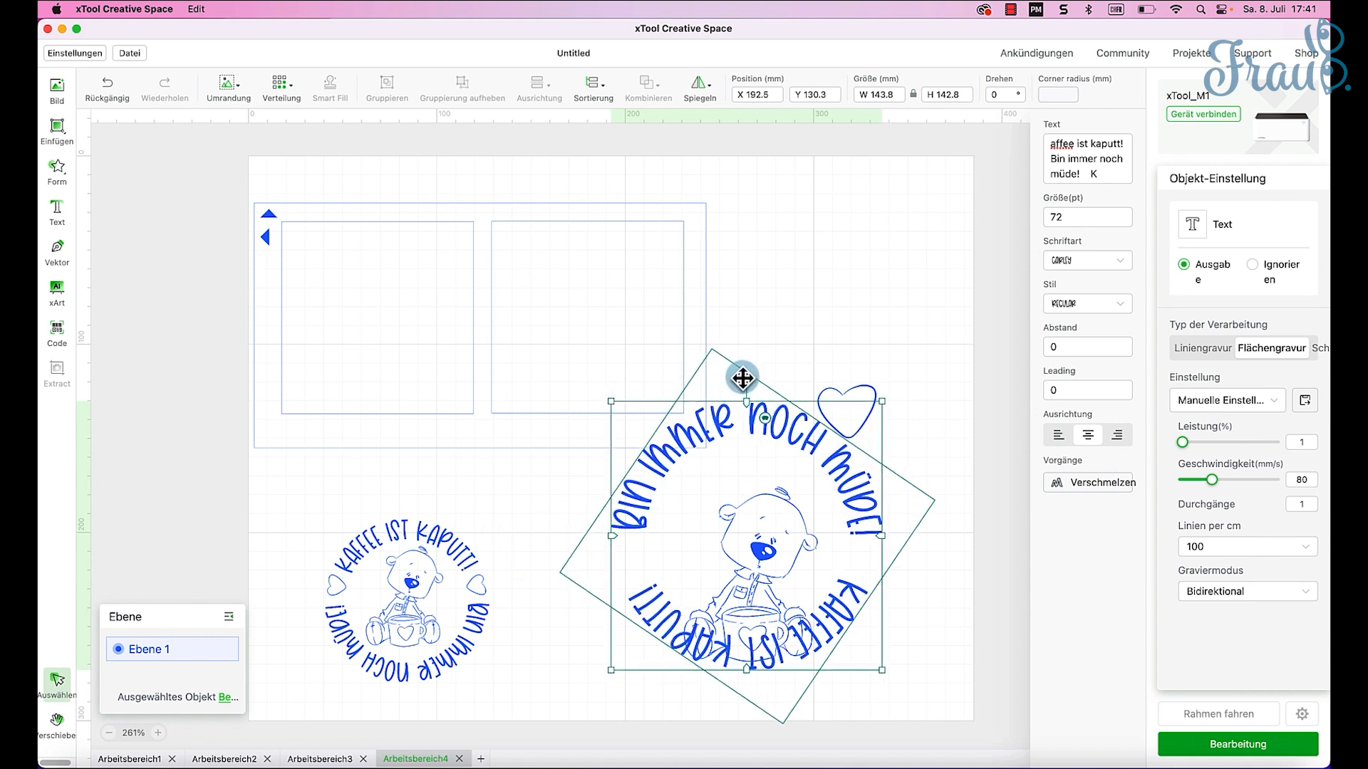
Step: Enlarge the text circle to about 152 × 151 mm, center it around the large bear and rotate it until "Kaffee ist kaputt!" runs along the top
{"action": "left_click_drag", "start_coordinate": [742, 377], "coordinate": [782, 474]}
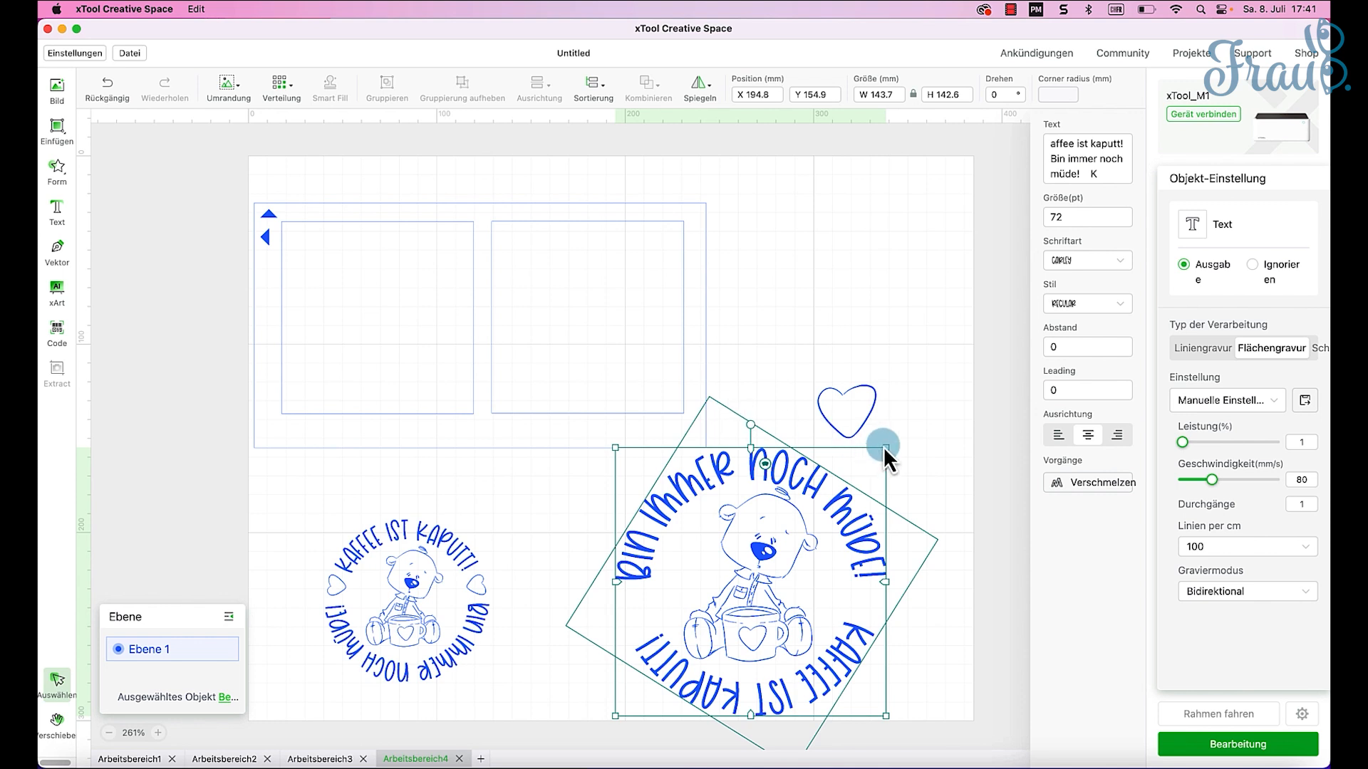
{"action": "left_click_drag", "start_coordinate": [883, 446], "coordinate": [897, 438]}
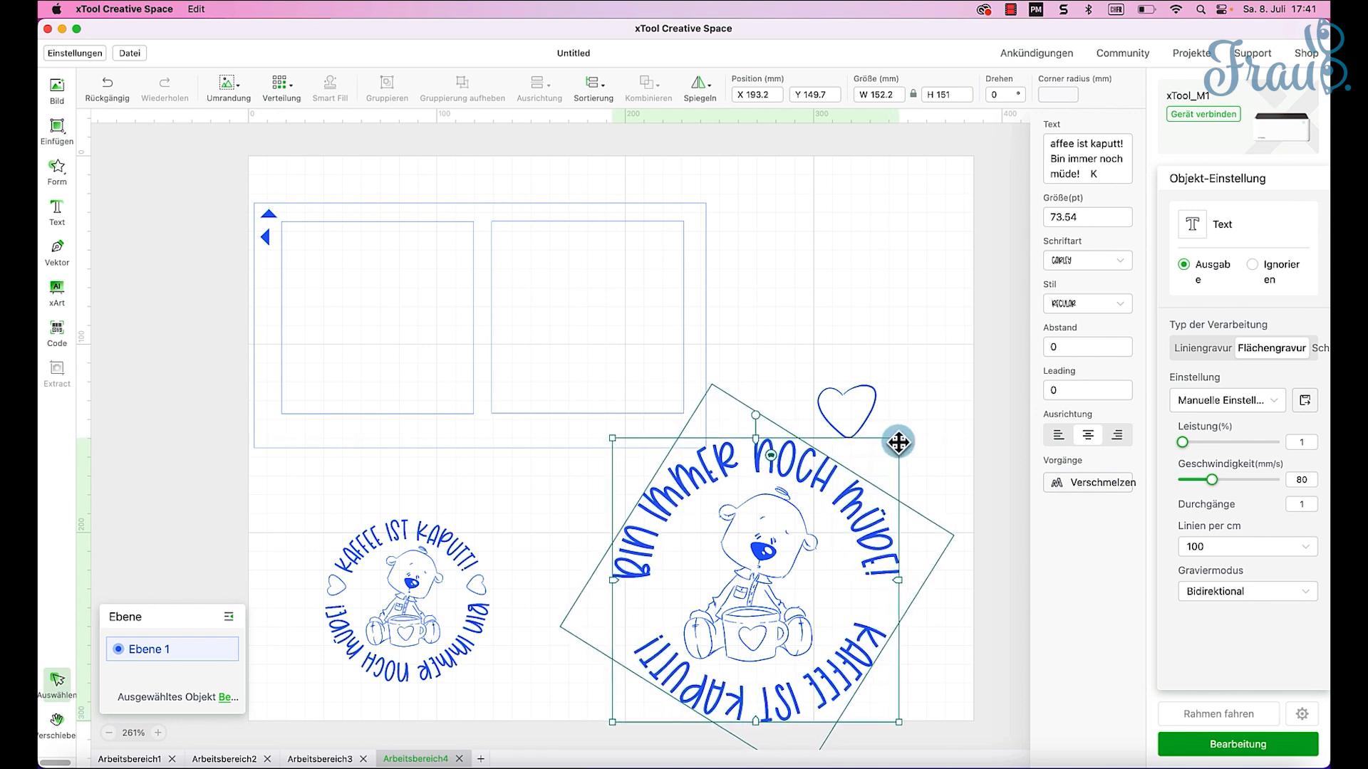
{"action": "left_click_drag", "start_coordinate": [861, 498], "coordinate": [861, 498]}
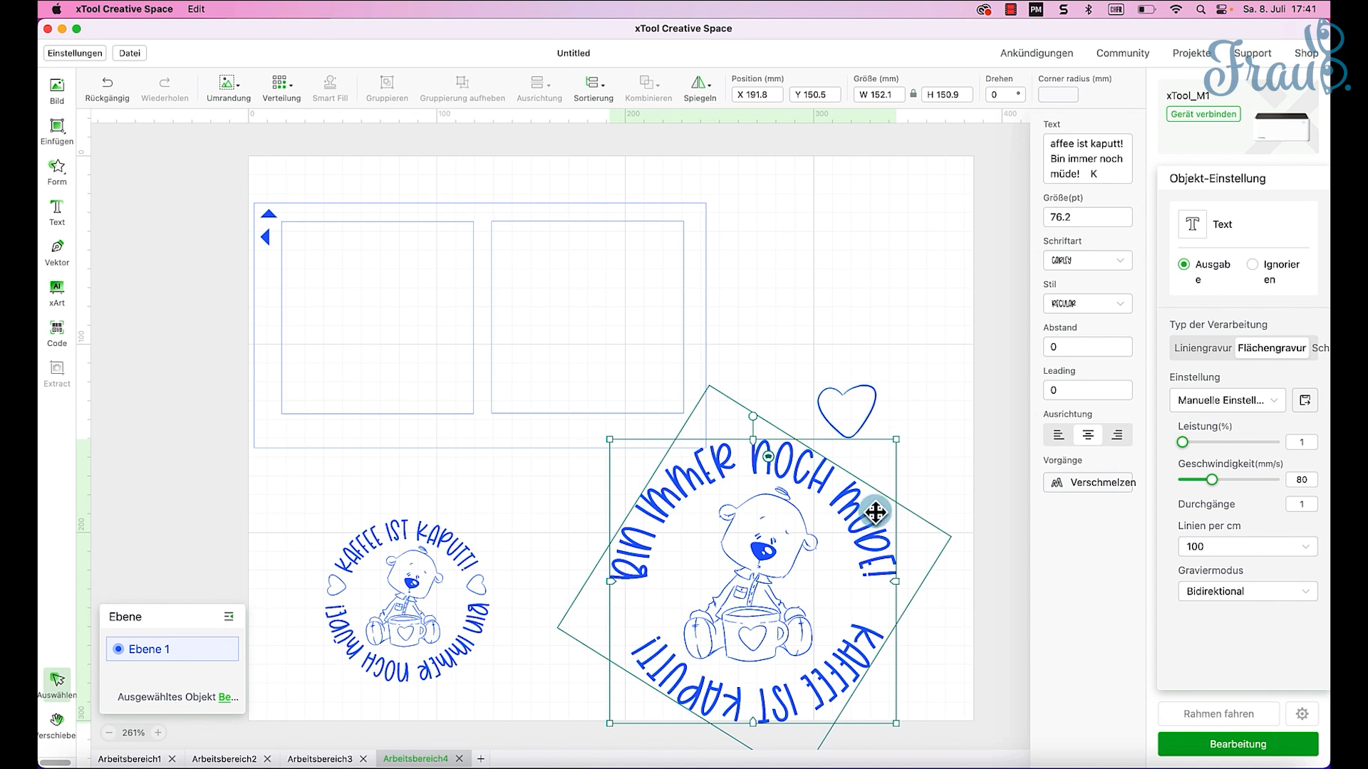
{"action": "left_click_drag", "start_coordinate": [749, 416], "coordinate": [746, 682]}
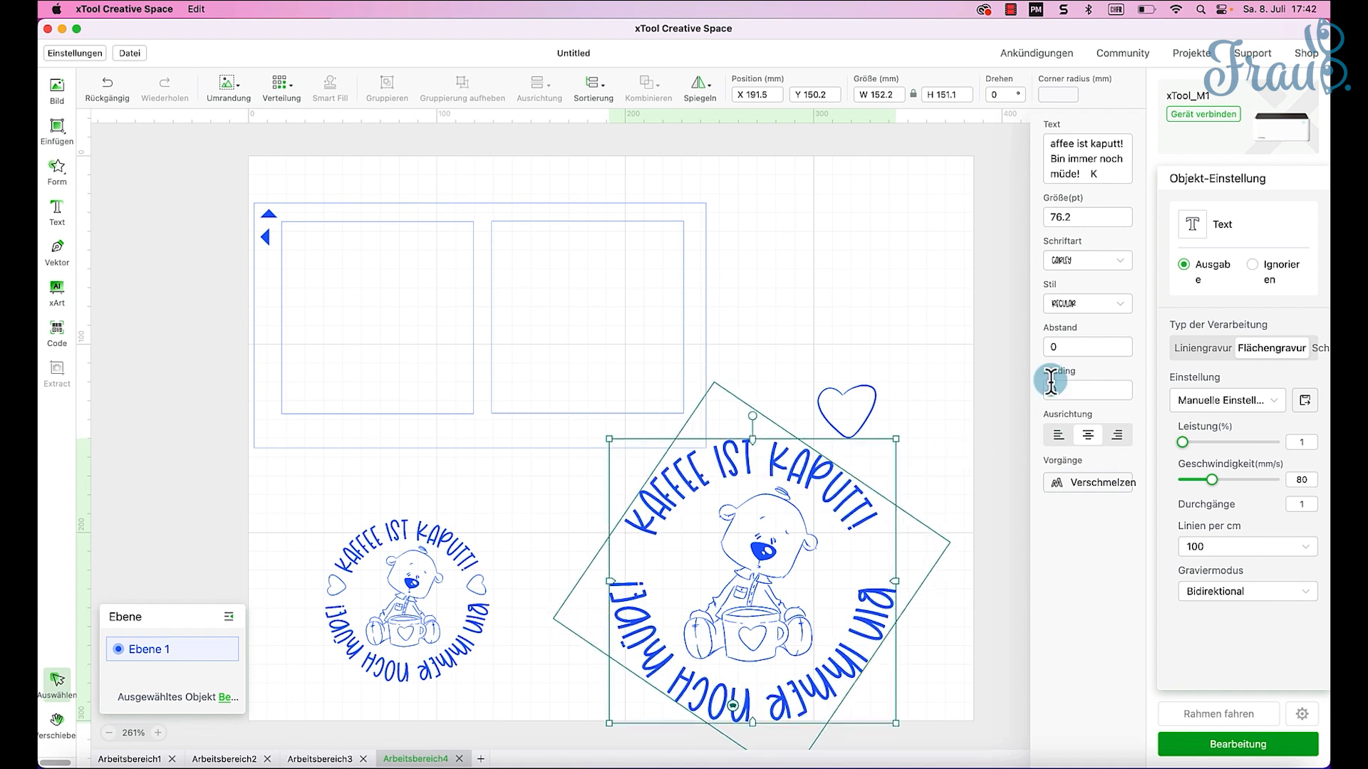
{"action": "left_click", "coordinate": [934, 658]}
{"action": "left_click", "coordinate": [859, 634]}
Step: Fit the loose heart, tilted, into the left gap of the text circle and place a duplicate heart in the right gap
{"action": "left_click", "coordinate": [854, 403]}
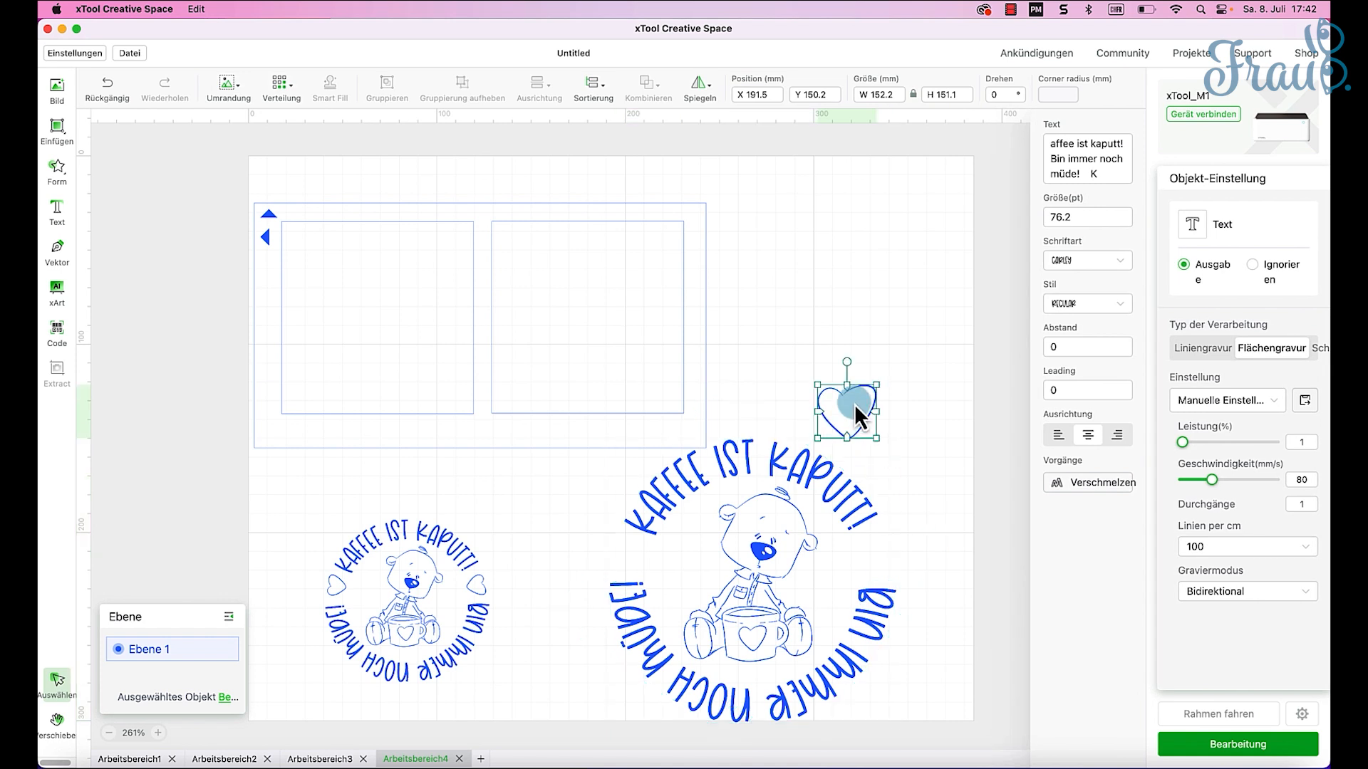
{"action": "left_click_drag", "start_coordinate": [861, 391], "coordinate": [622, 559]}
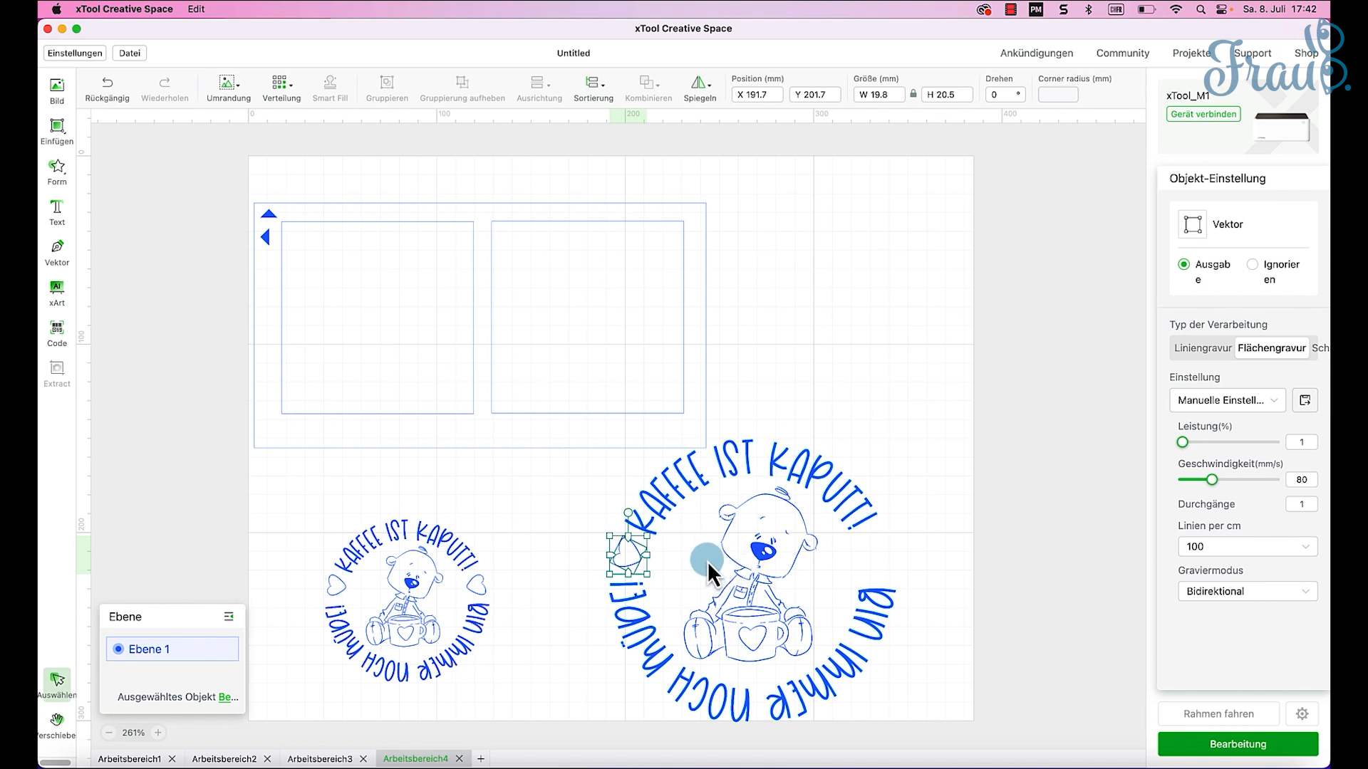
{"action": "key", "text": "super+d"}
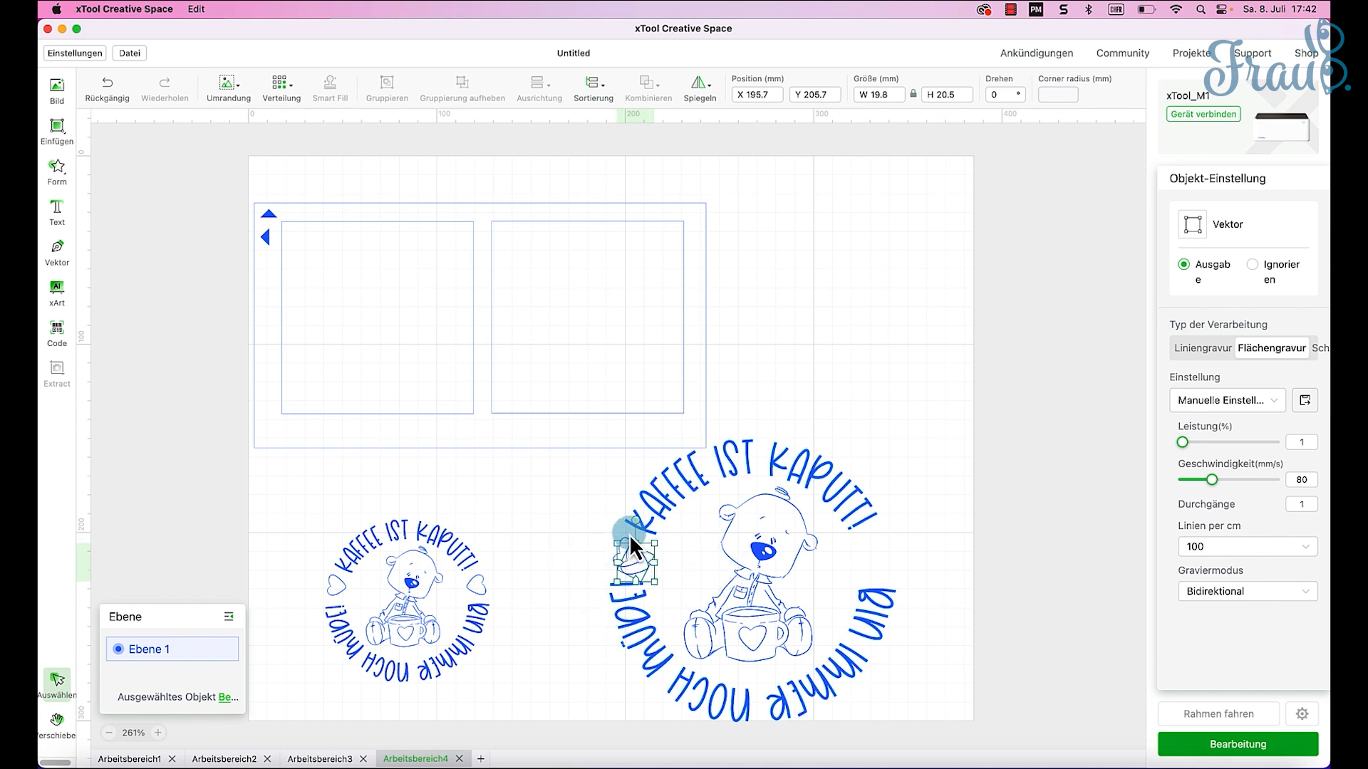
{"action": "left_click_drag", "start_coordinate": [635, 529], "coordinate": [875, 514]}
{"action": "left_click_drag", "start_coordinate": [871, 564], "coordinate": [874, 565]}
{"action": "left_click", "coordinate": [947, 520]}
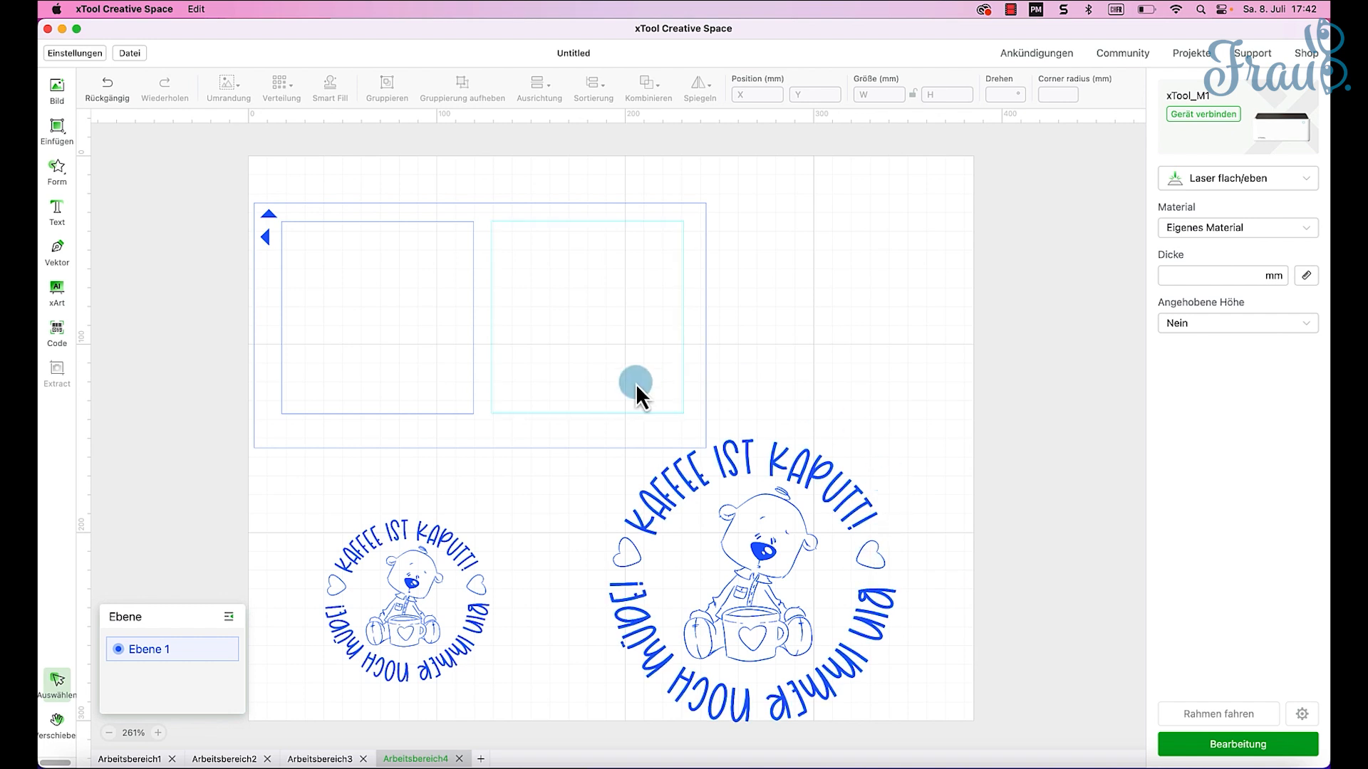
Step: Group the large bear, its hearts and its circular text, then delete the whole large design
{"action": "left_click_drag", "start_coordinate": [606, 500], "coordinate": [938, 707]}
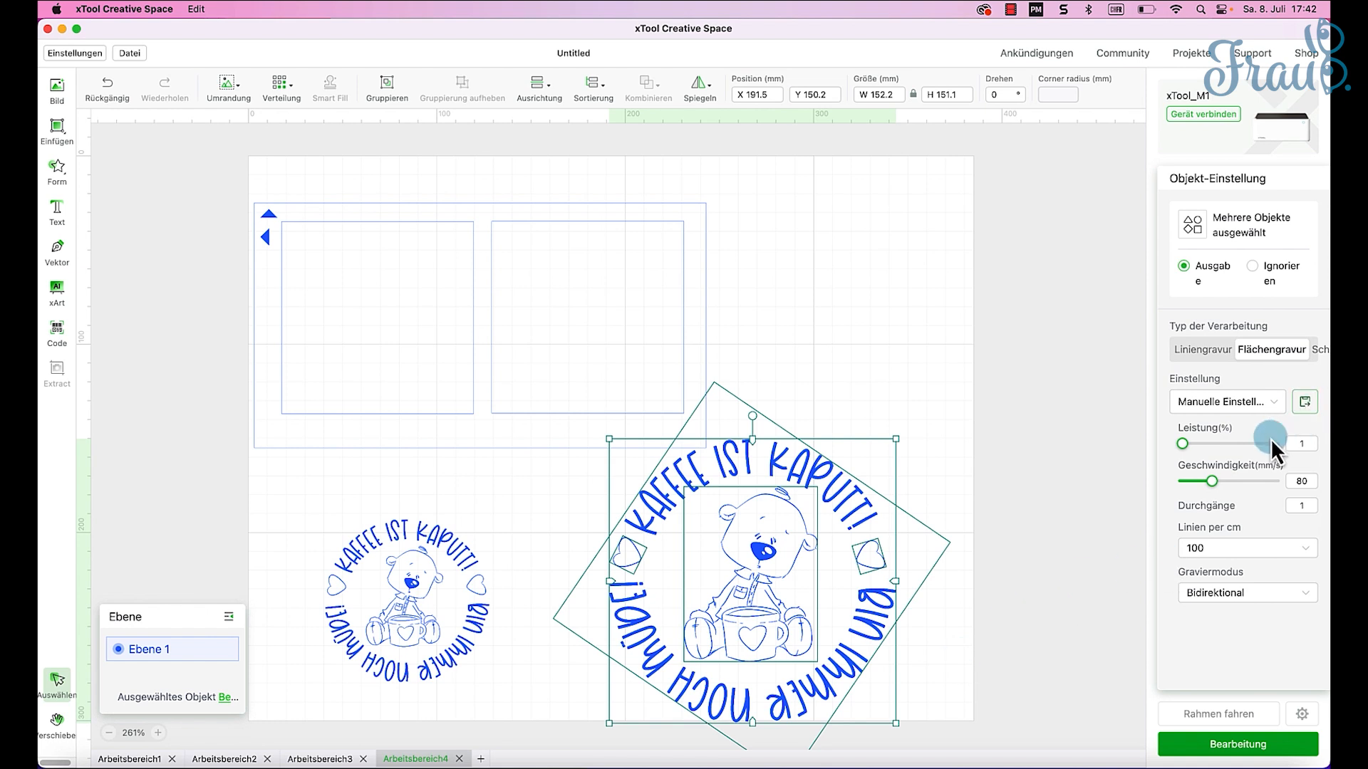
{"action": "right_click", "coordinate": [880, 588]}
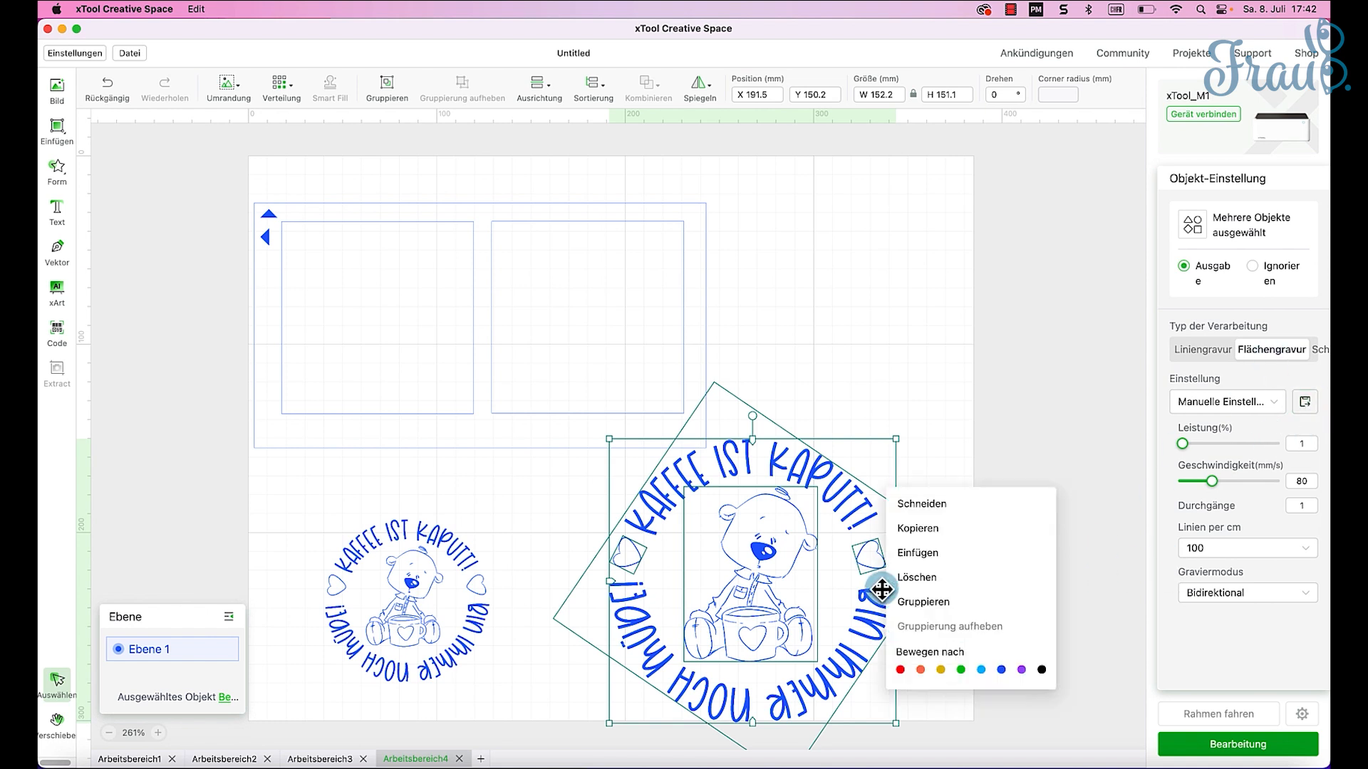
{"action": "left_click", "coordinate": [923, 602]}
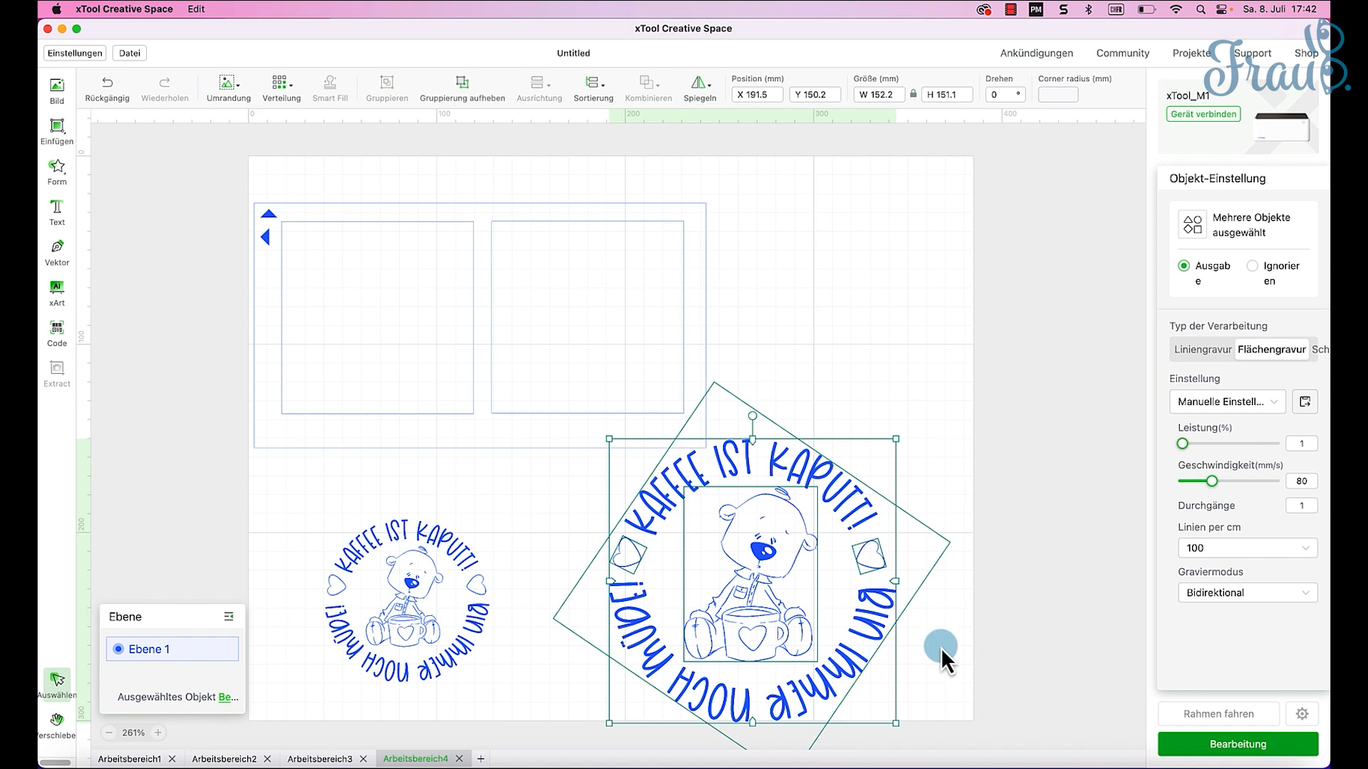
{"action": "left_click", "coordinate": [978, 640]}
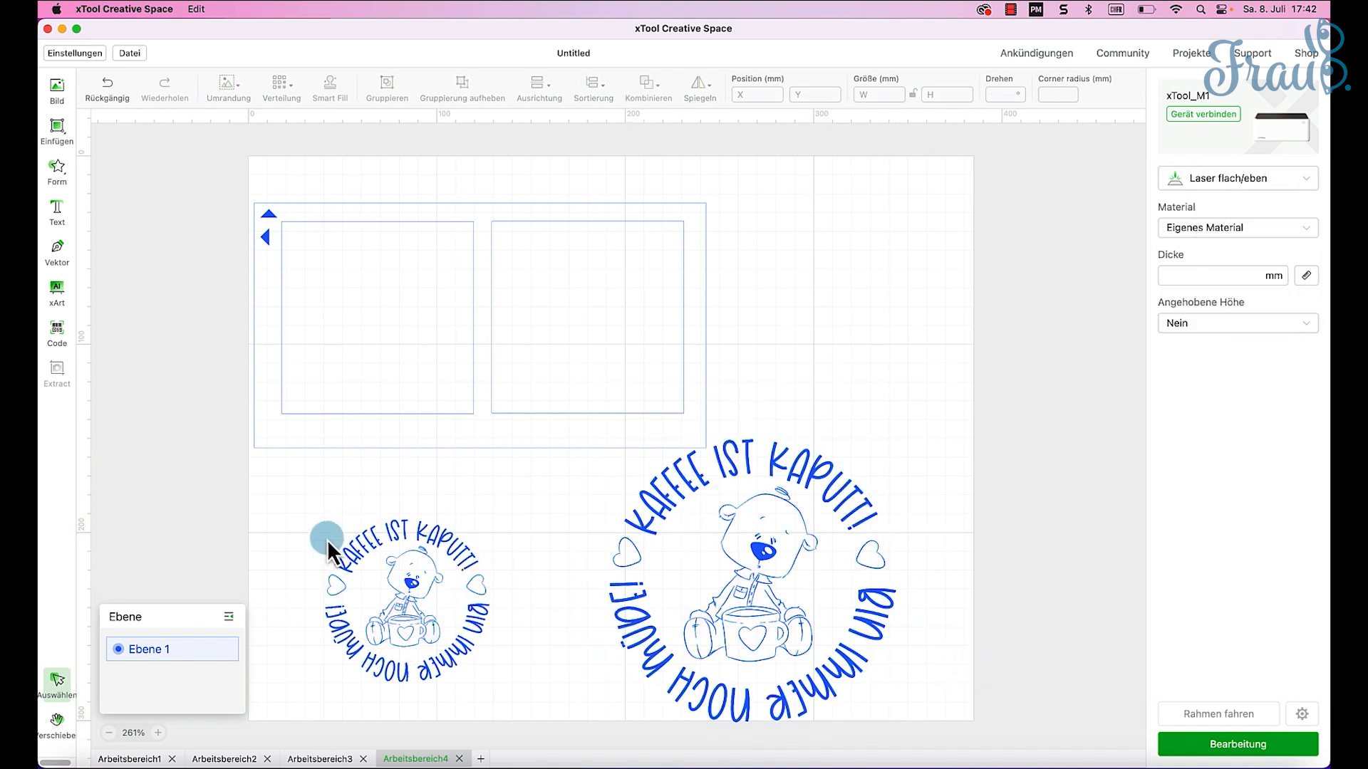
{"action": "left_click_drag", "start_coordinate": [987, 690], "coordinate": [595, 469]}
{"action": "key", "text": "BackSpace"}
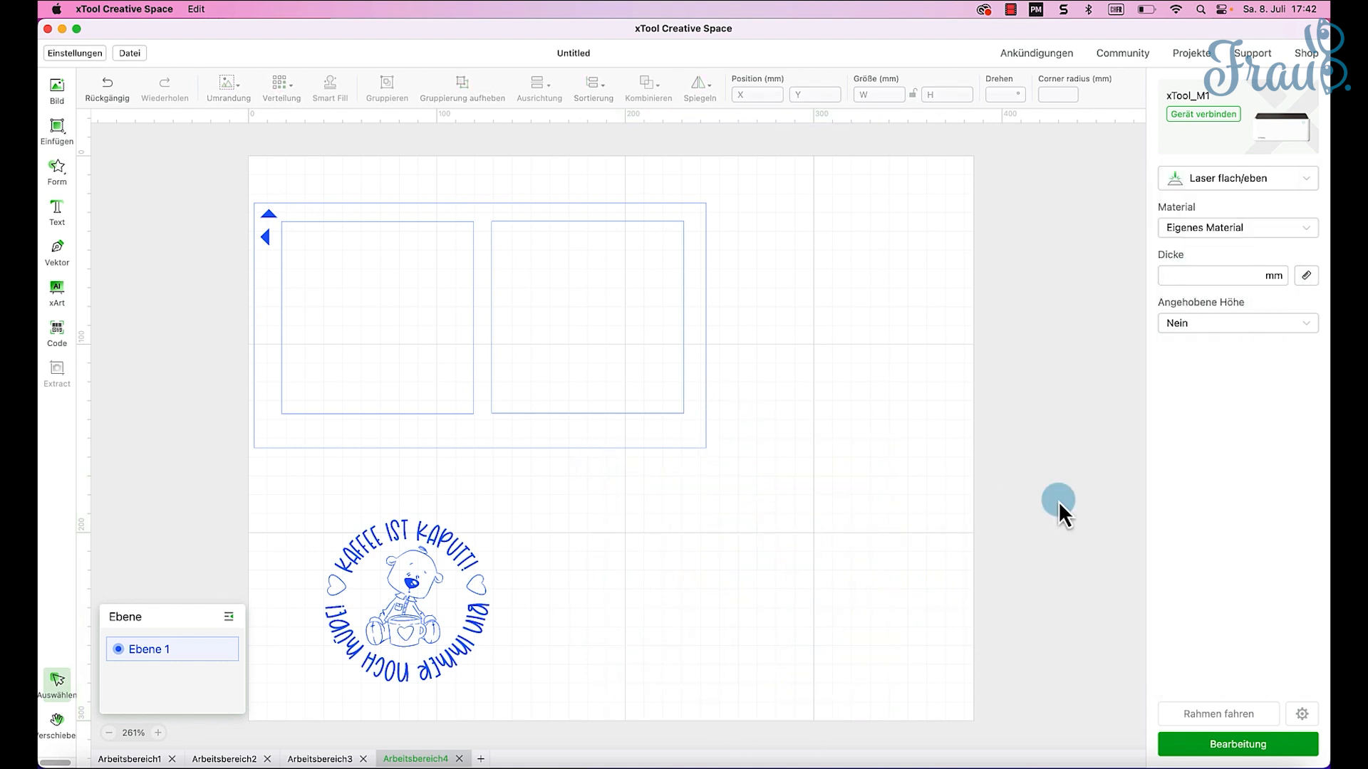
Step: Try the small round bear design inside the right square at about X 137, Y 42 mm, then move it back below the frame
{"action": "left_click_drag", "start_coordinate": [451, 558], "coordinate": [625, 269]}
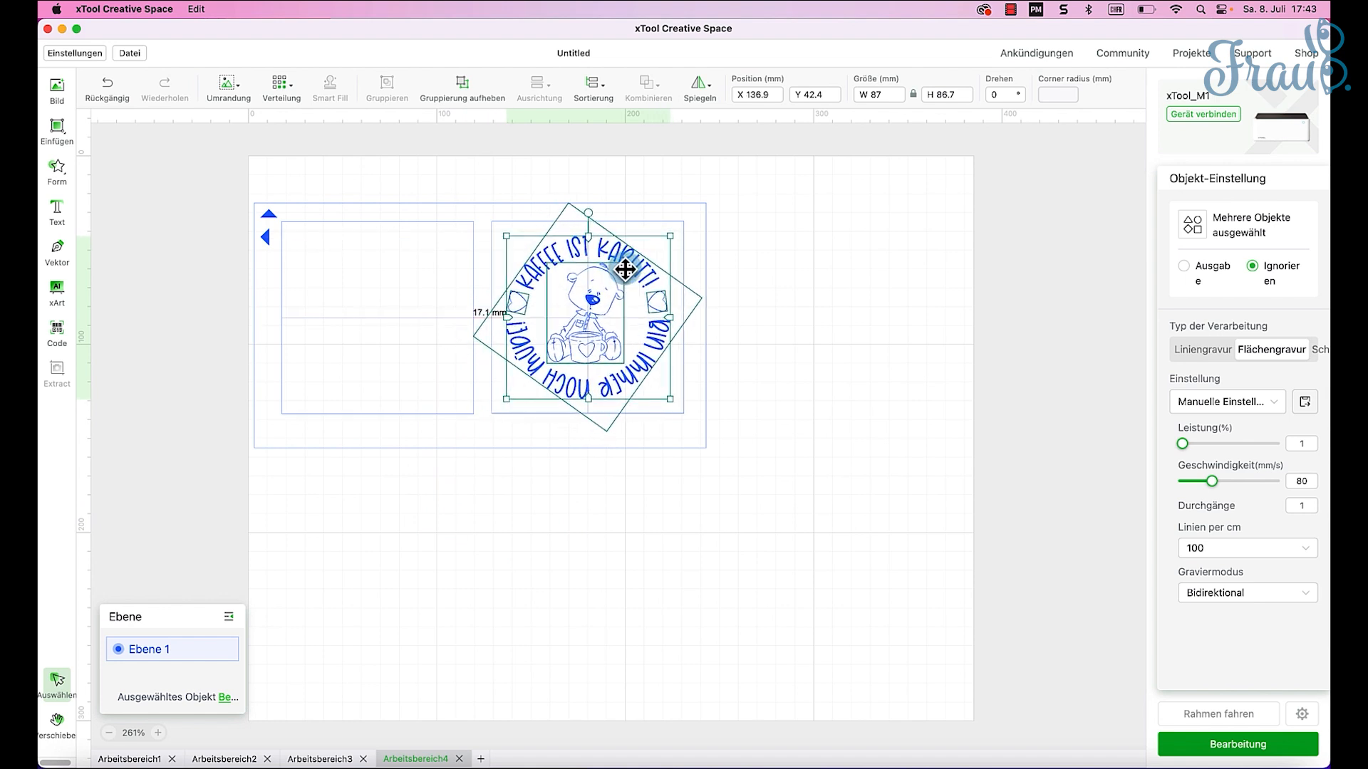
{"action": "left_click_drag", "start_coordinate": [625, 269], "coordinate": [625, 268]}
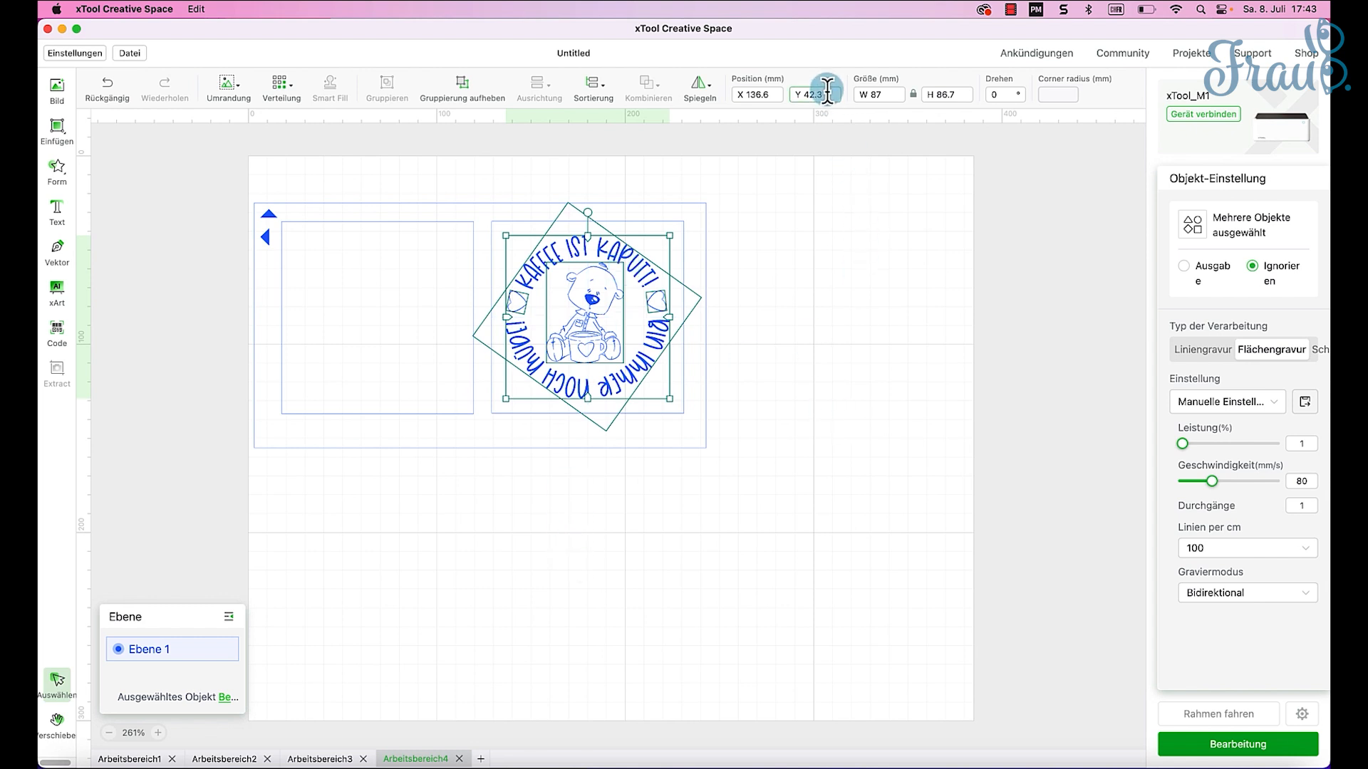
{"action": "left_click", "coordinate": [879, 95]}
{"action": "type", "text": "87"}
{"action": "key", "text": "BackSpace"}
{"action": "key", "text": "BackSpace"}
{"action": "key", "text": "Return"}
{"action": "left_click_drag", "start_coordinate": [580, 290], "coordinate": [366, 548]}
{"action": "left_click", "coordinate": [677, 534]}
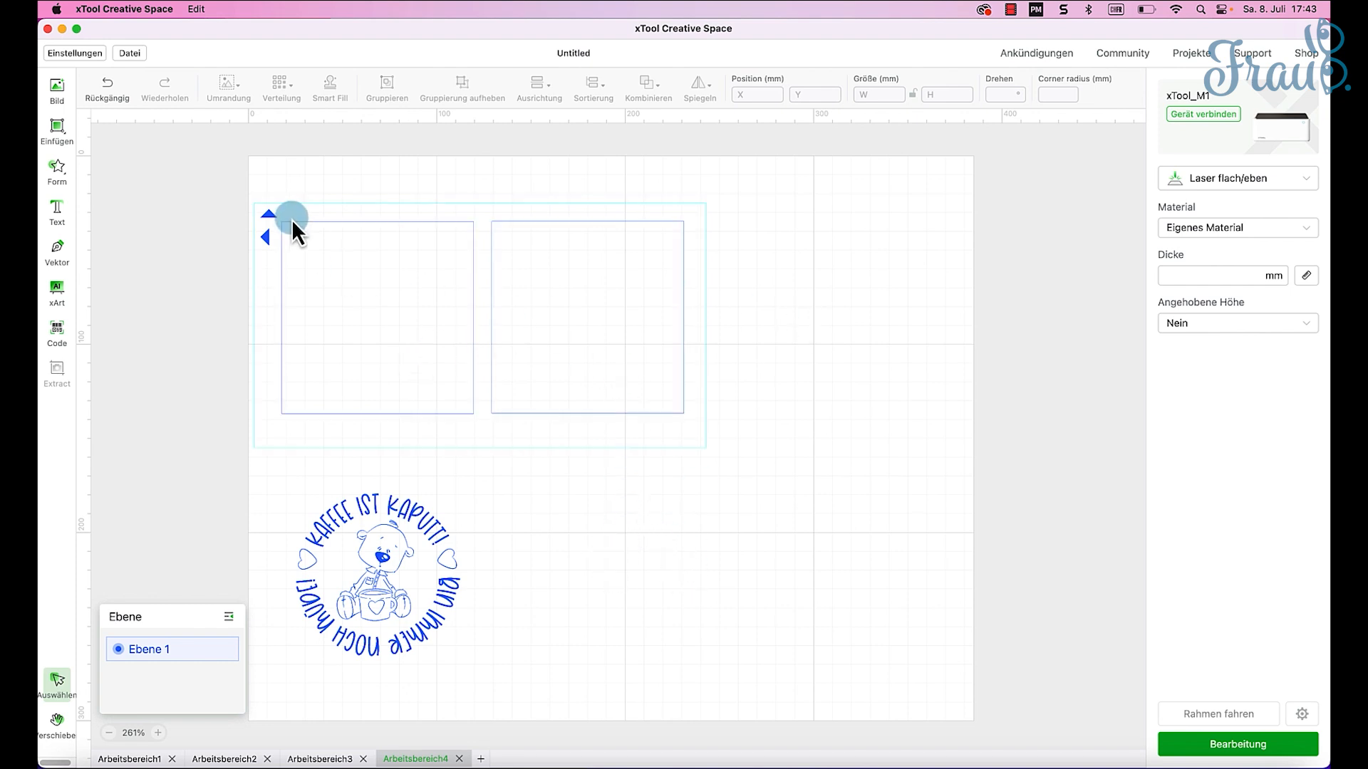
Step: Draw a small square below the positioning frame and set its size to 5 × 5 mm
{"action": "left_click", "coordinate": [60, 130]}
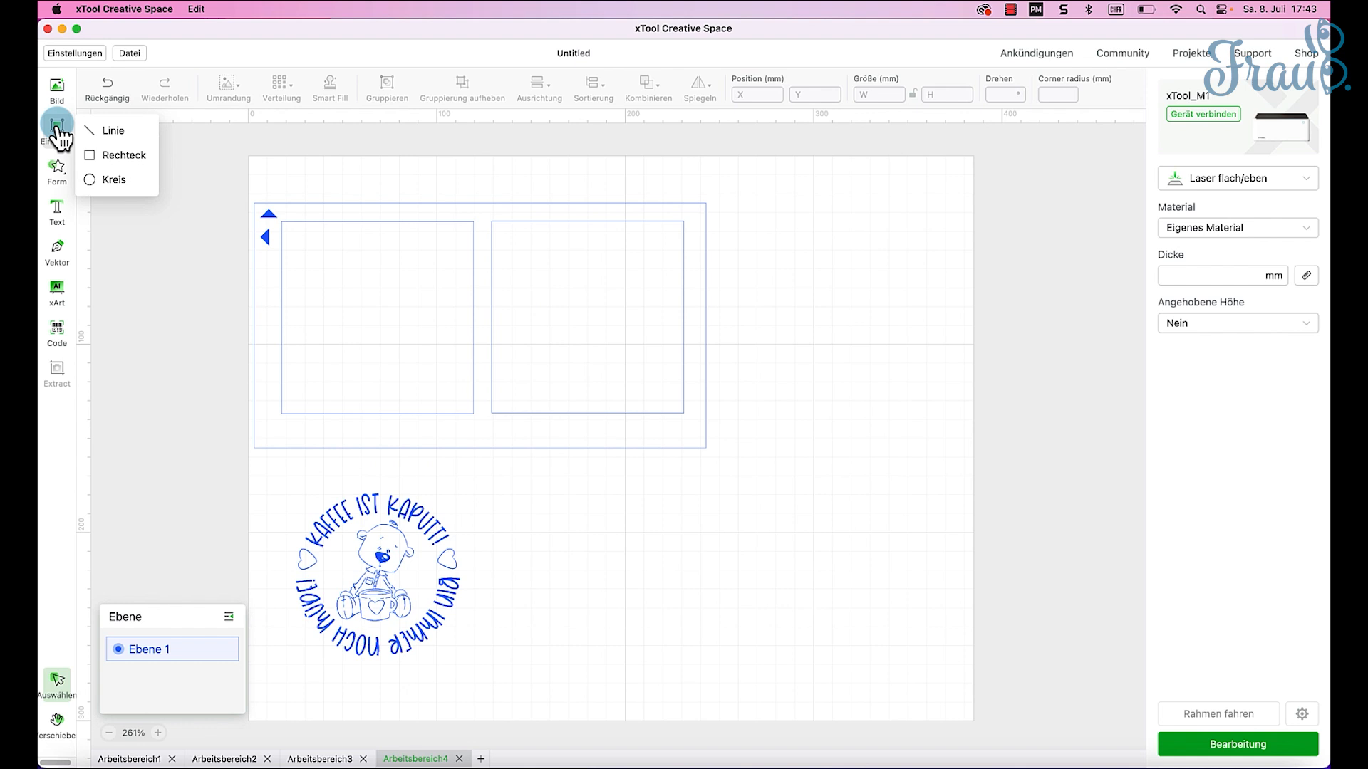
{"action": "left_click", "coordinate": [121, 155]}
{"action": "mouse_move", "coordinate": [621, 502]}
{"action": "left_mouse_down"}
{"action": "mouse_move", "coordinate": [632, 534]}
{"action": "mouse_move", "coordinate": [639, 516]}
{"action": "left_mouse_up"}
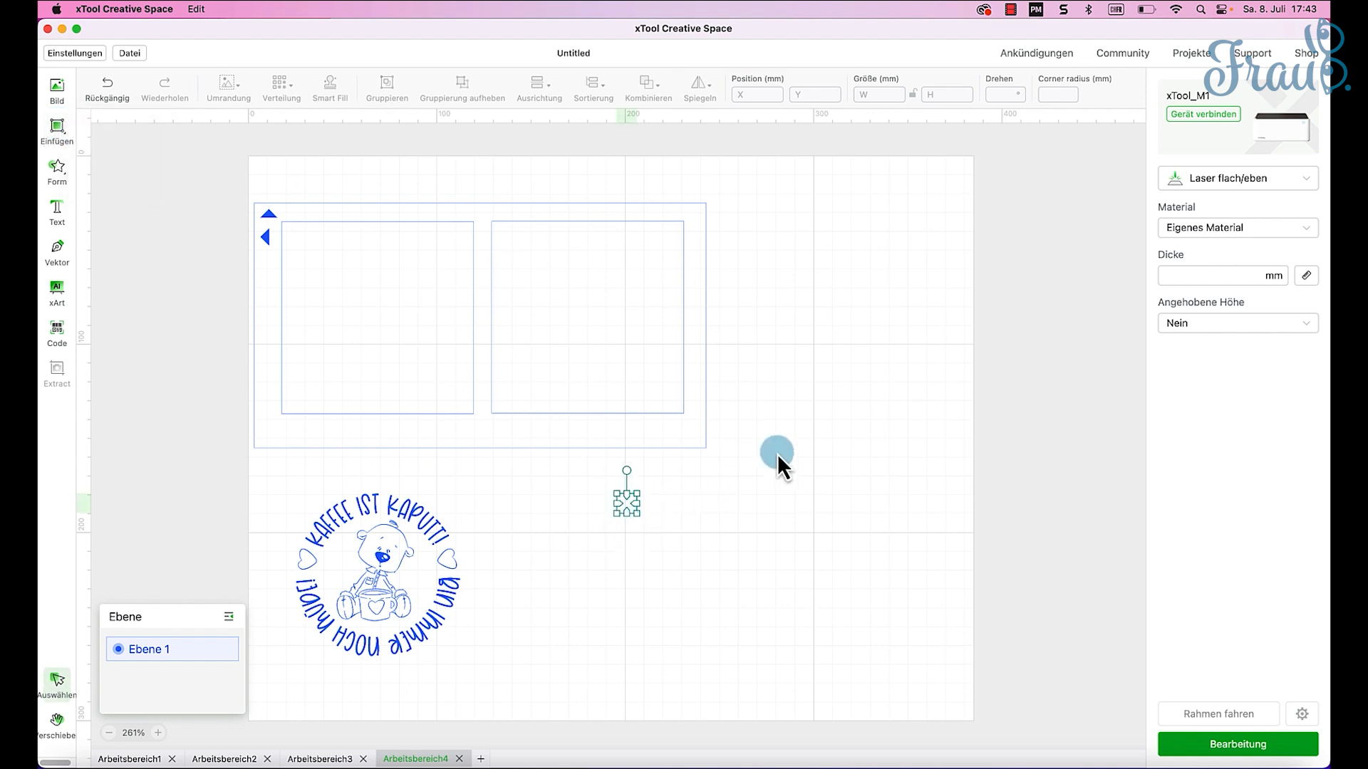
{"action": "left_click", "coordinate": [894, 92]}
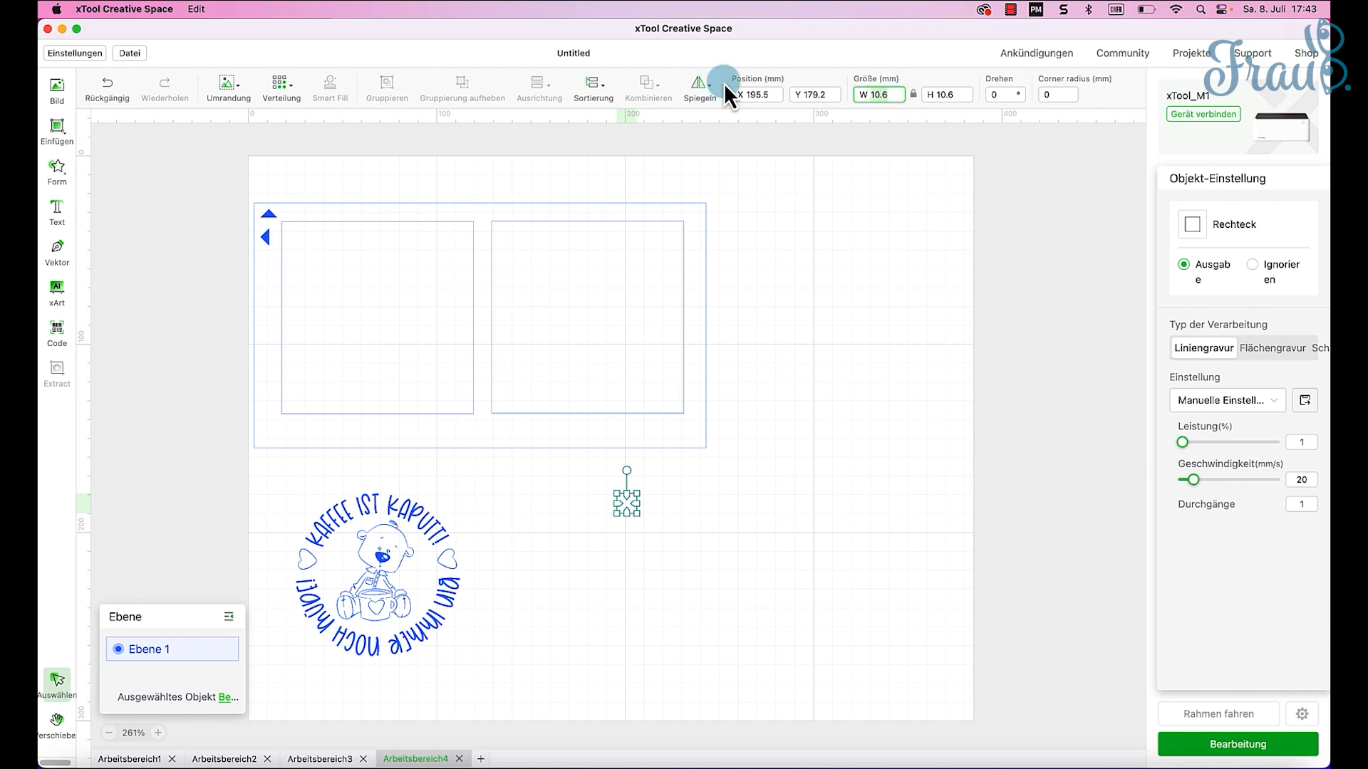
{"action": "type", "text": "8"}
{"action": "key", "text": "Return"}
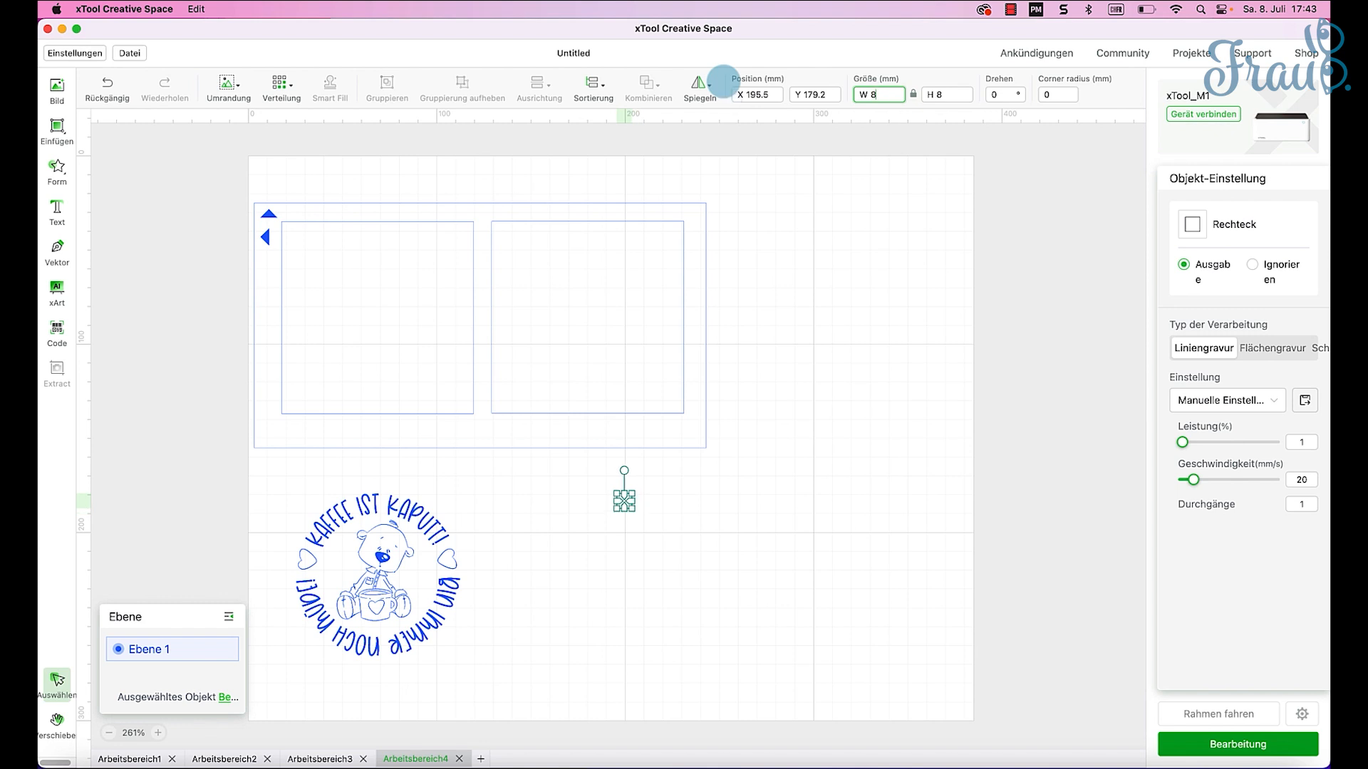
{"action": "key", "text": "BackSpace"}
{"action": "type", "text": "5"}
{"action": "key", "text": "Return"}
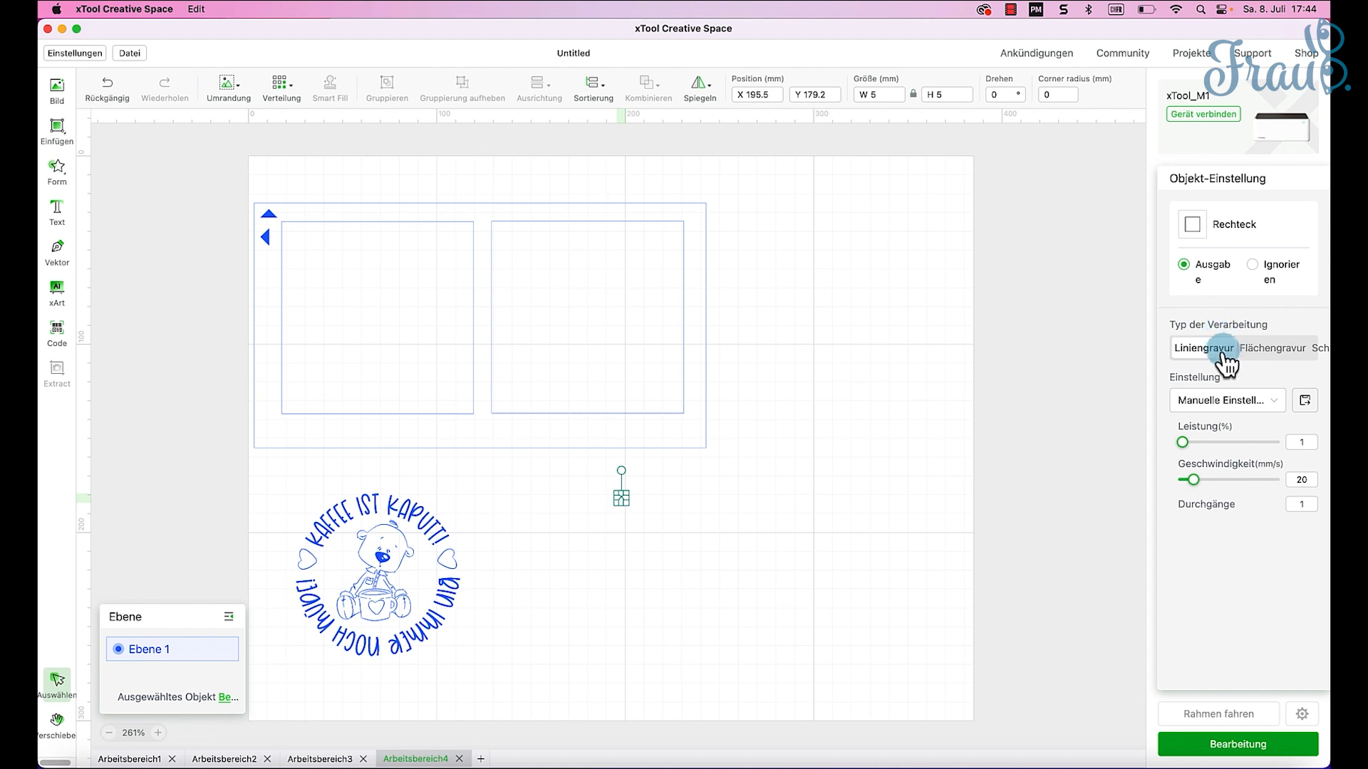
Step: Set the small square to Flächengravur with a power of 40 % and a speed of 130 mm/s
{"action": "left_click", "coordinate": [1275, 349]}
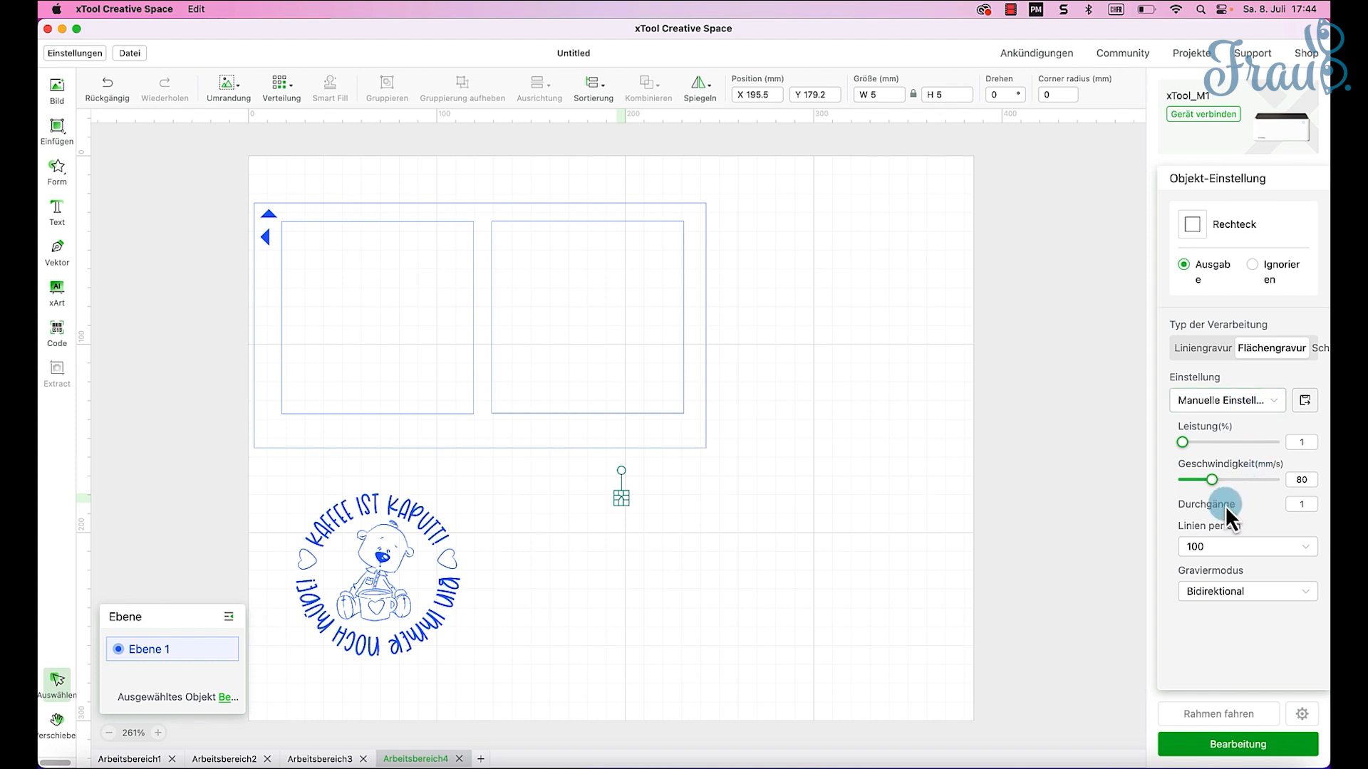
{"action": "left_click", "coordinate": [1299, 444]}
{"action": "left_click", "coordinate": [1298, 445]}
{"action": "scroll", "coordinate": [1310, 449], "scroll_direction": "right", "scroll_amount": 2}
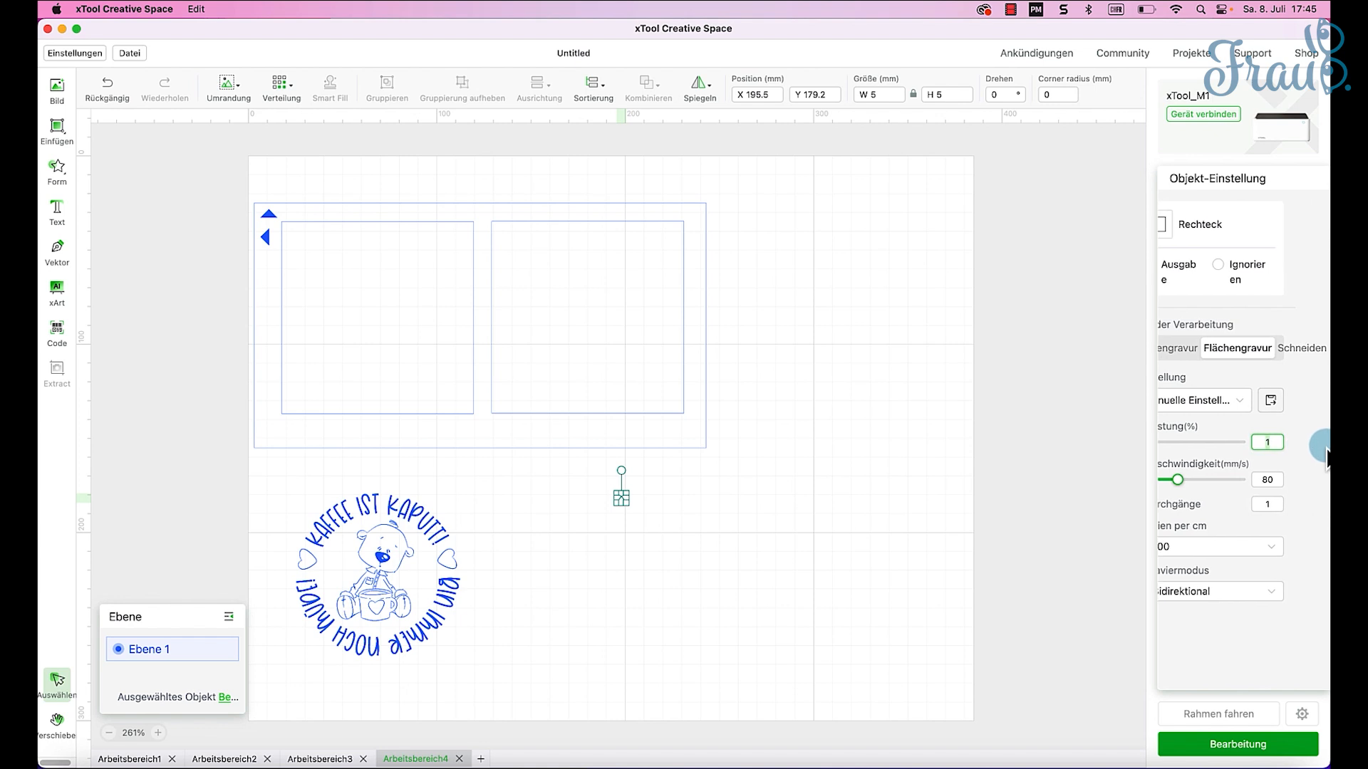
{"action": "type", "text": "40"}
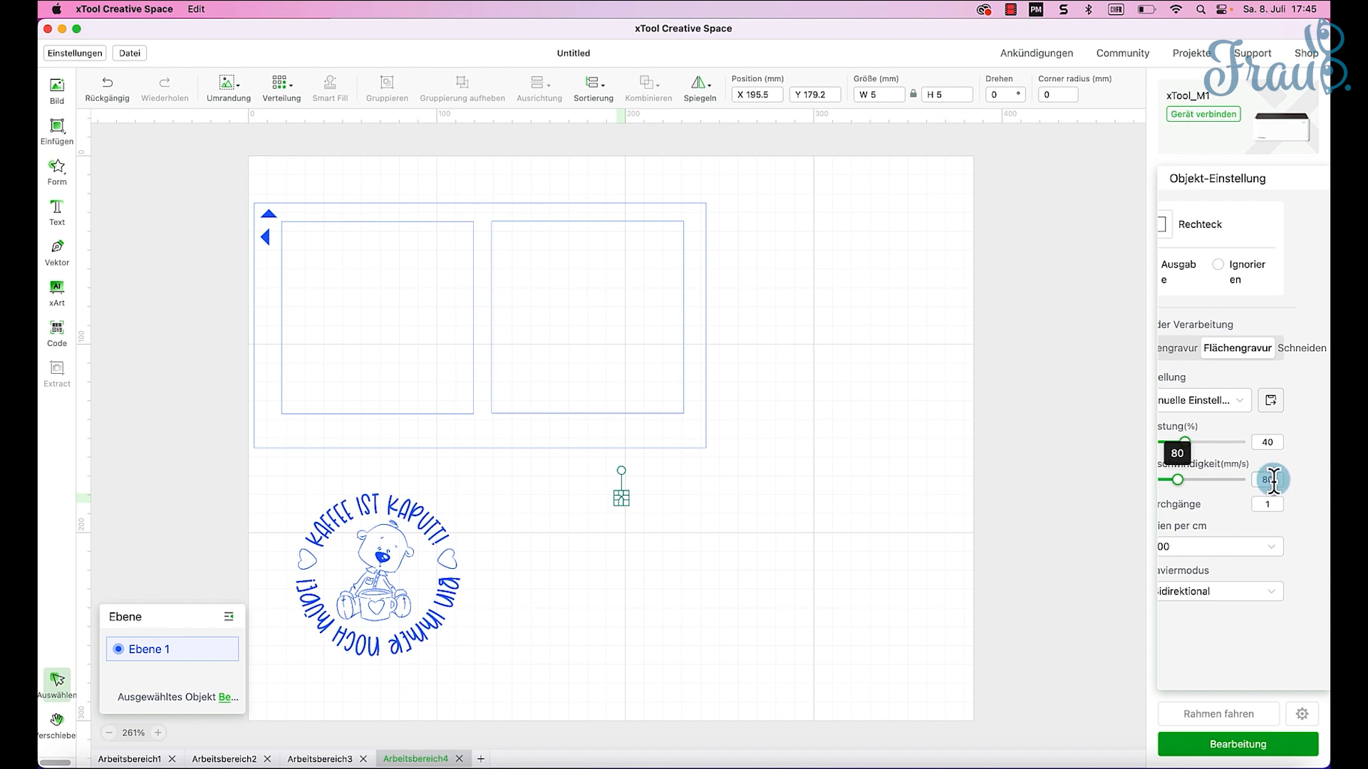
{"action": "scroll", "coordinate": [1268, 477], "scroll_direction": "left", "scroll_amount": 2}
{"action": "type", "text": "130"}
{"action": "key", "text": "Tab"}
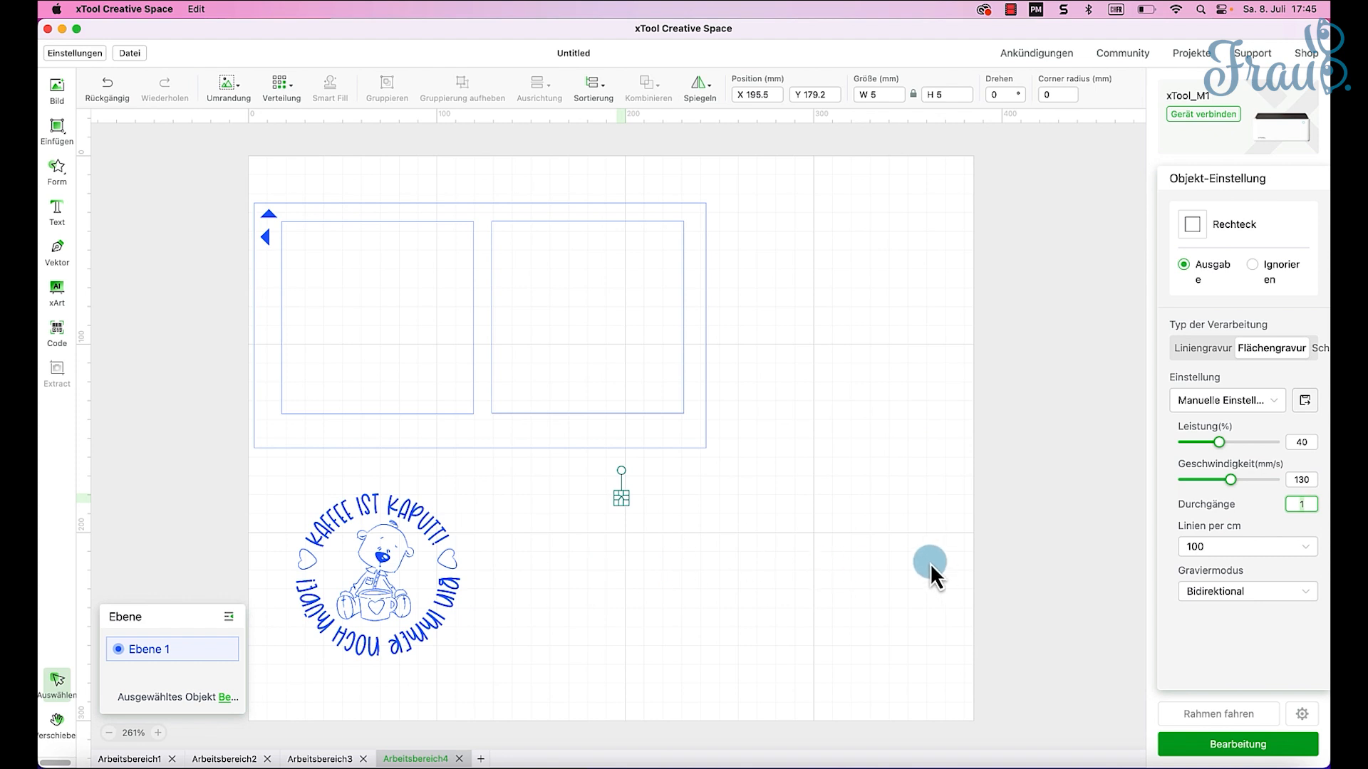
Step: Start a Material test array from the small square, with power ranging from a minimum of 25 % to a maximum of 40 %
{"action": "left_click", "coordinate": [587, 490]}
{"action": "left_click_drag", "start_coordinate": [635, 510], "coordinate": [636, 512]}
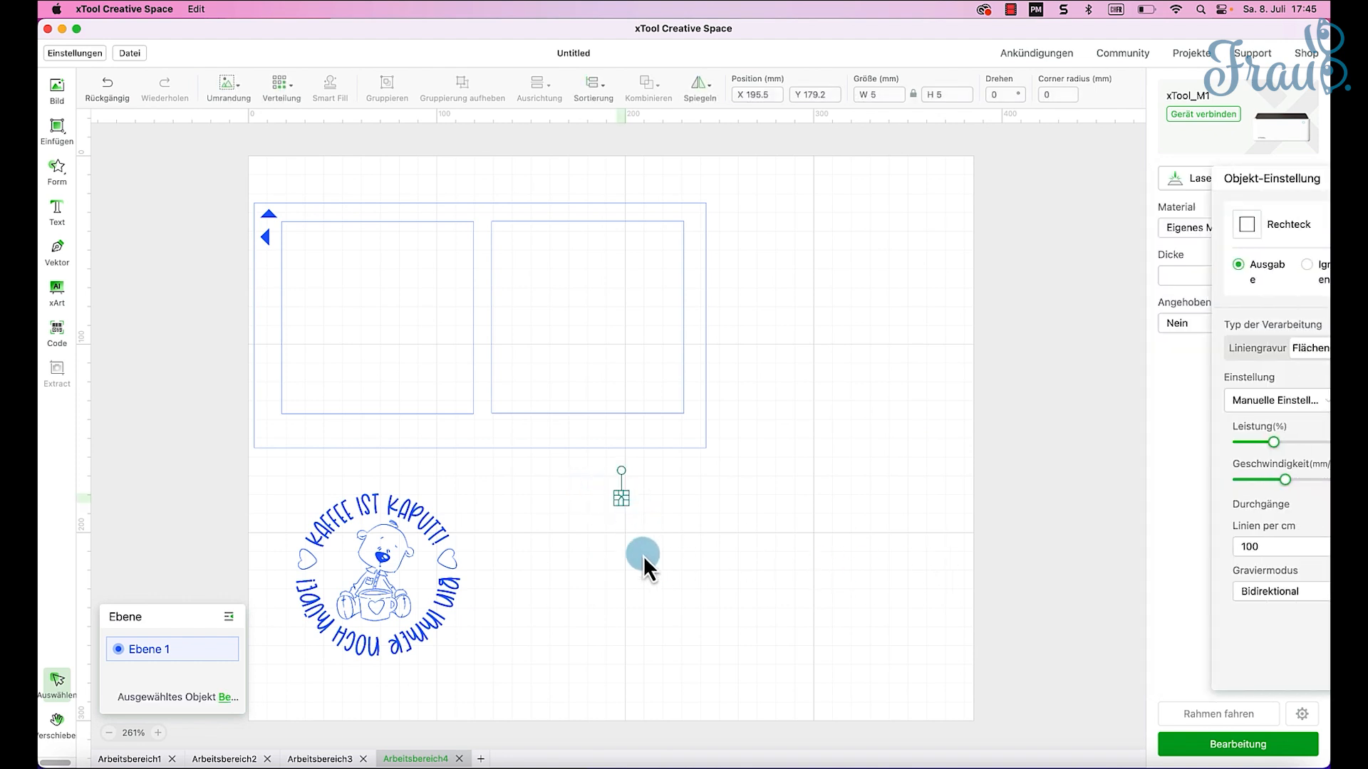
{"action": "left_click", "coordinate": [280, 87]}
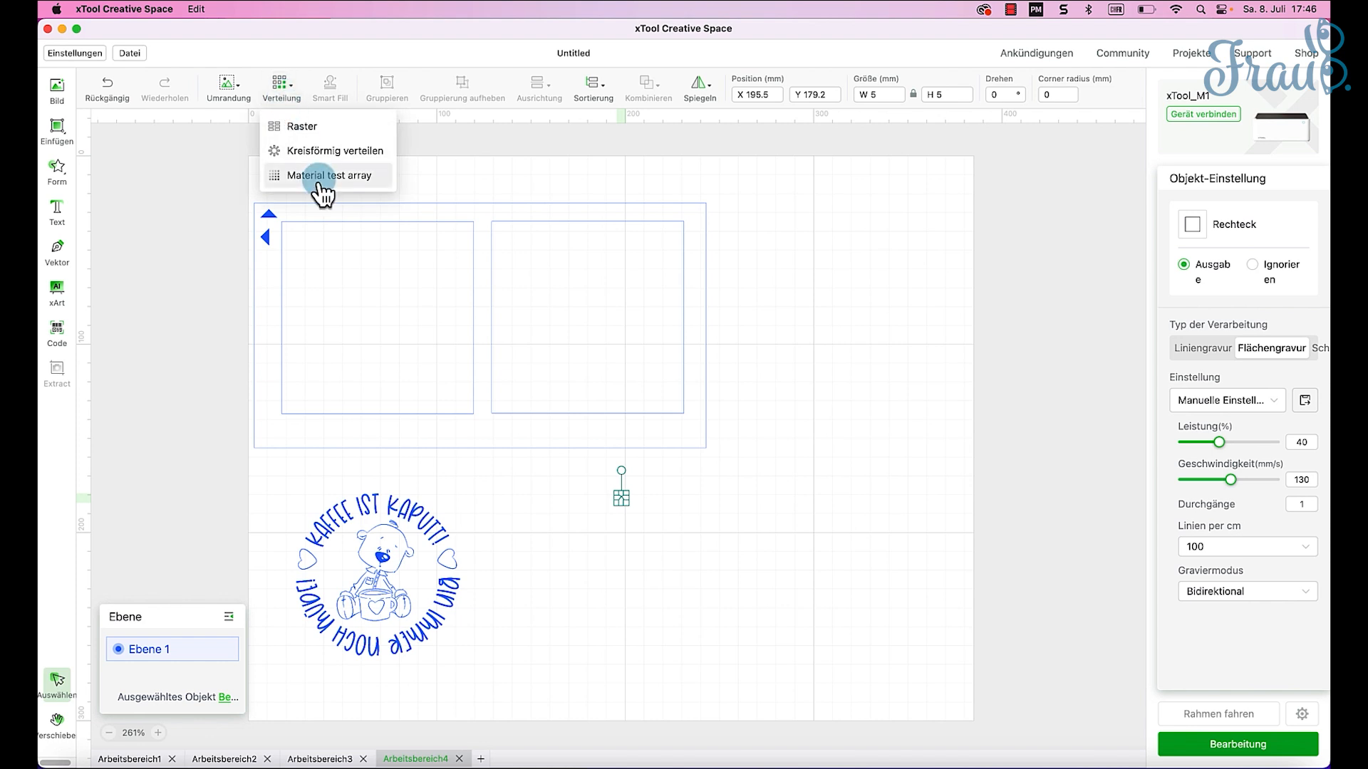
{"action": "left_click", "coordinate": [322, 187]}
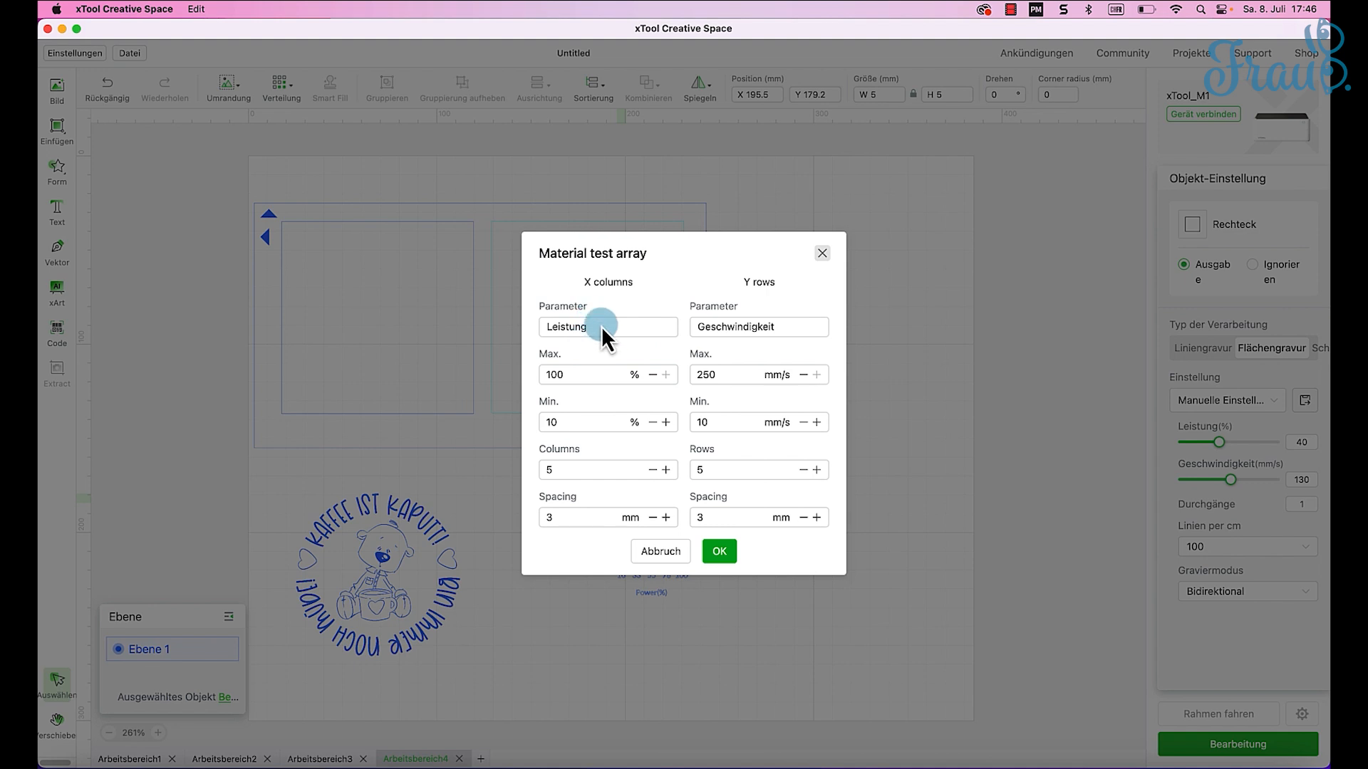
{"action": "left_click", "coordinate": [624, 377]}
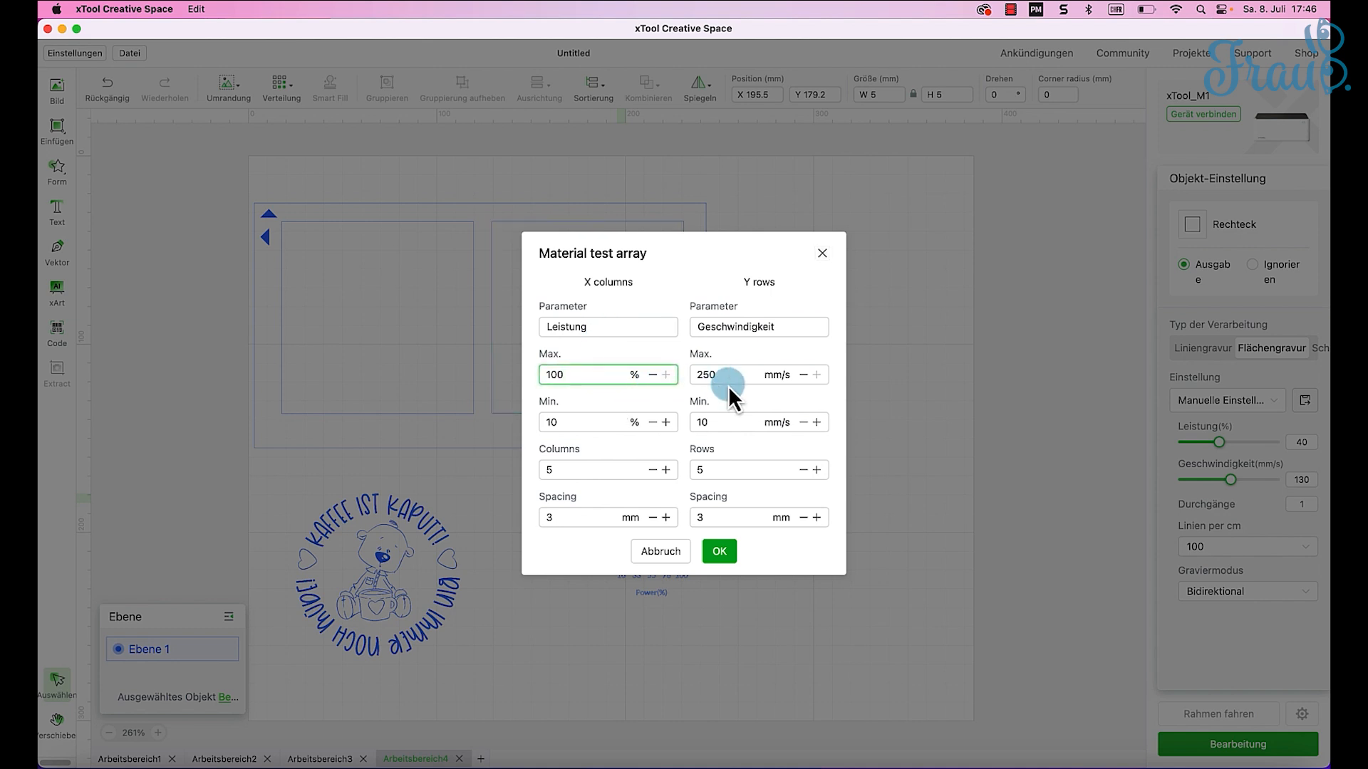
{"action": "double_click", "coordinate": [612, 383]}
{"action": "type", "text": "40"}
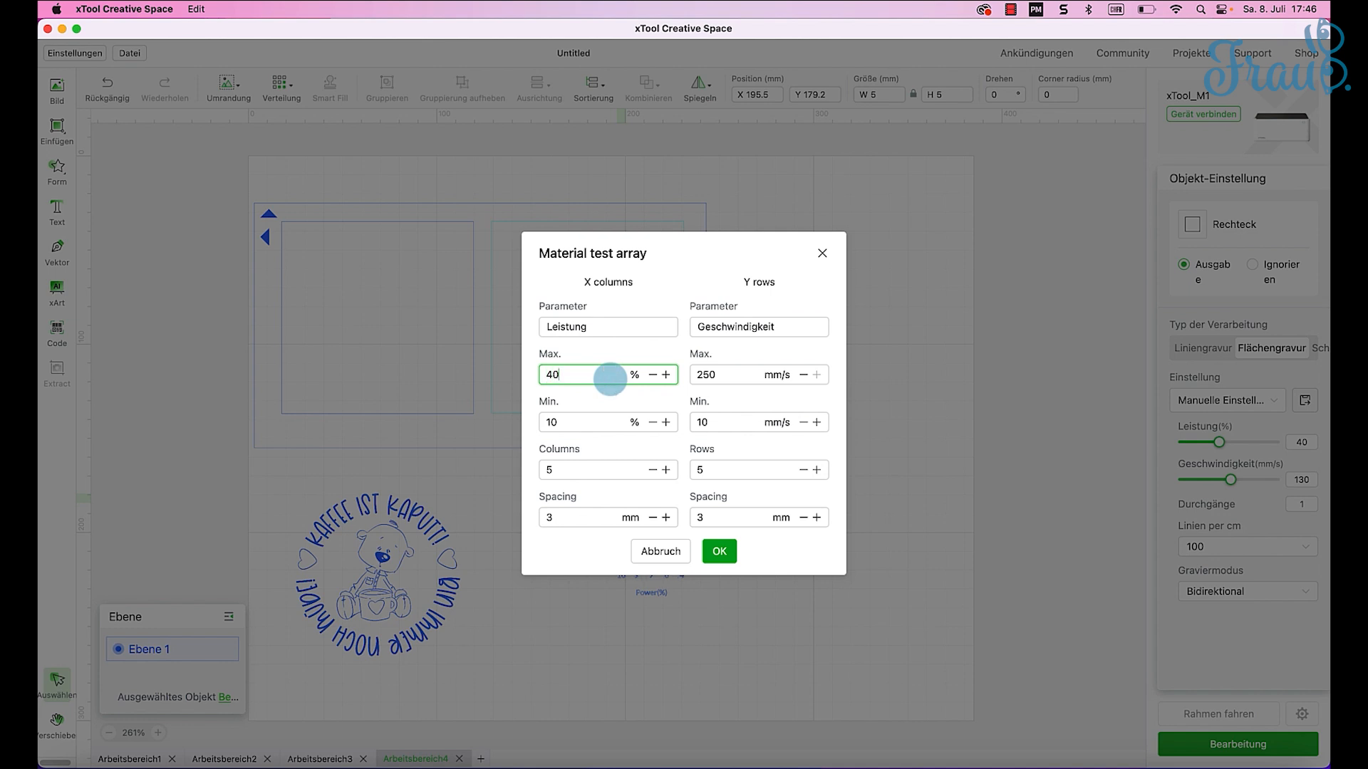
{"action": "key", "text": "Tab"}
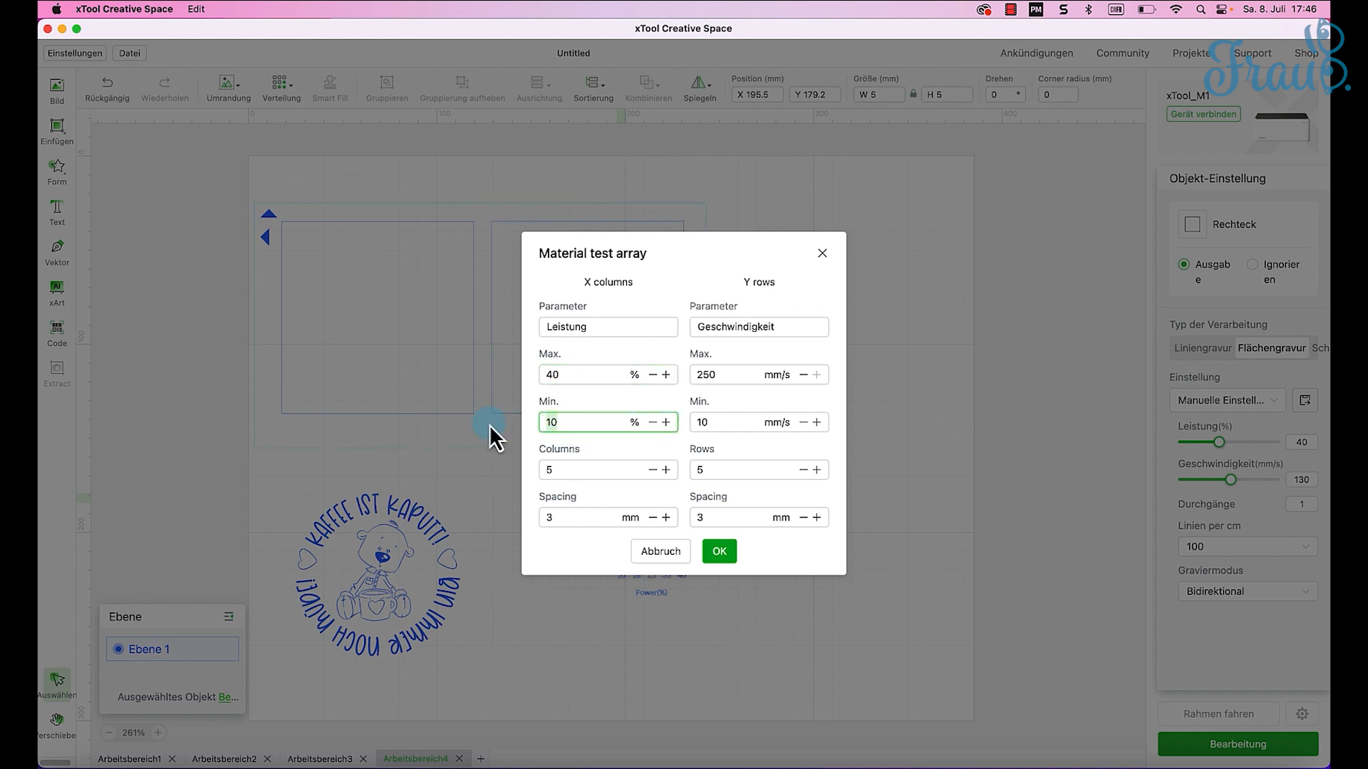
{"action": "type", "text": "25"}
{"action": "key", "text": "Tab"}
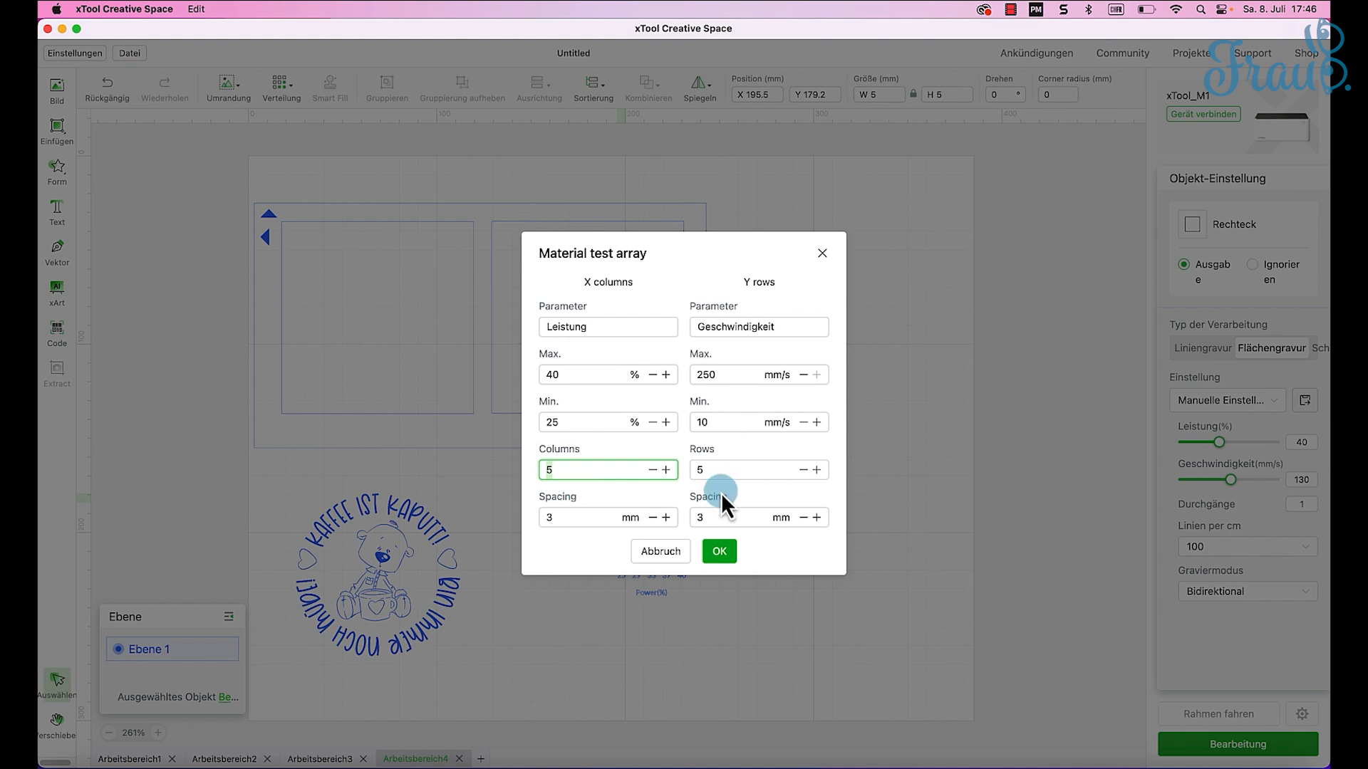
Step: Set the test array's speed rows to a minimum of 130 mm/s and a maximum of 150 mm/s, and create the array
{"action": "left_click", "coordinate": [726, 427]}
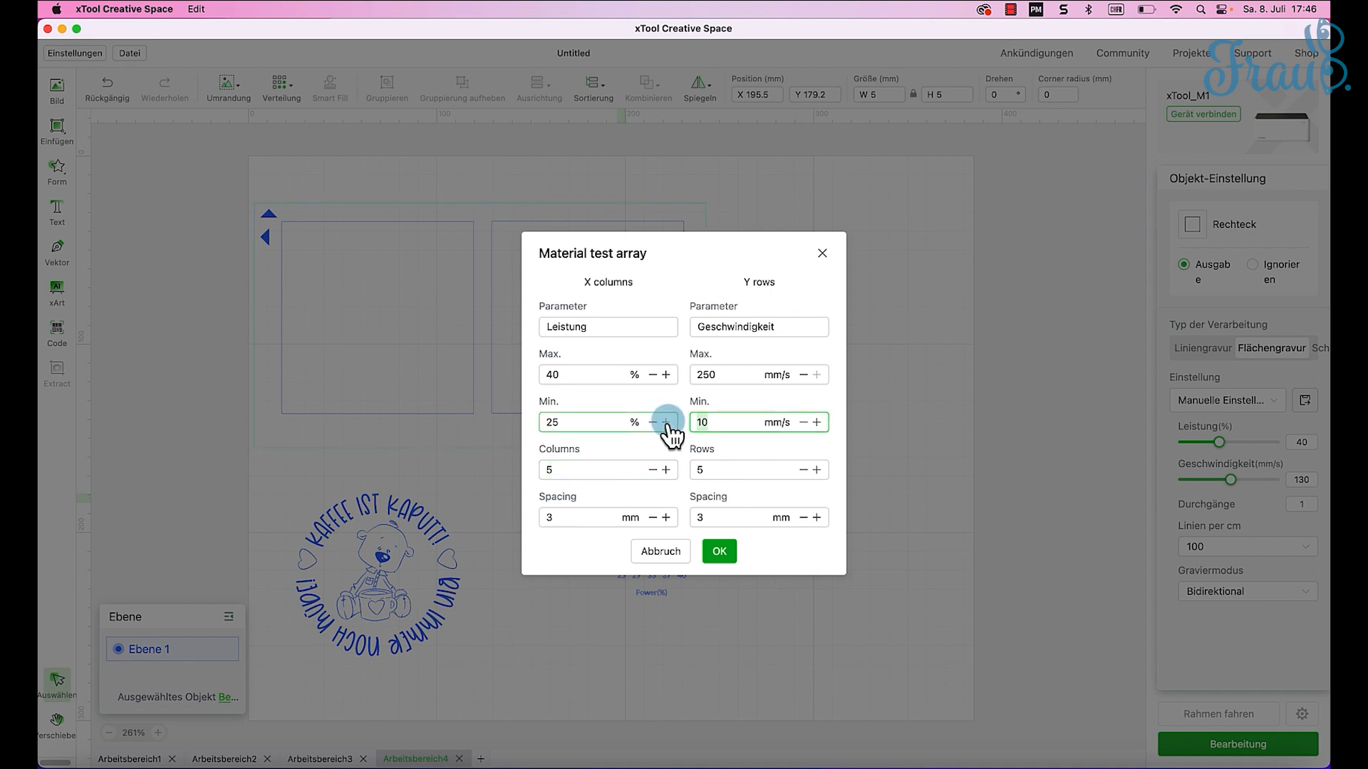
{"action": "type", "text": "130"}
{"action": "key", "text": "Tab"}
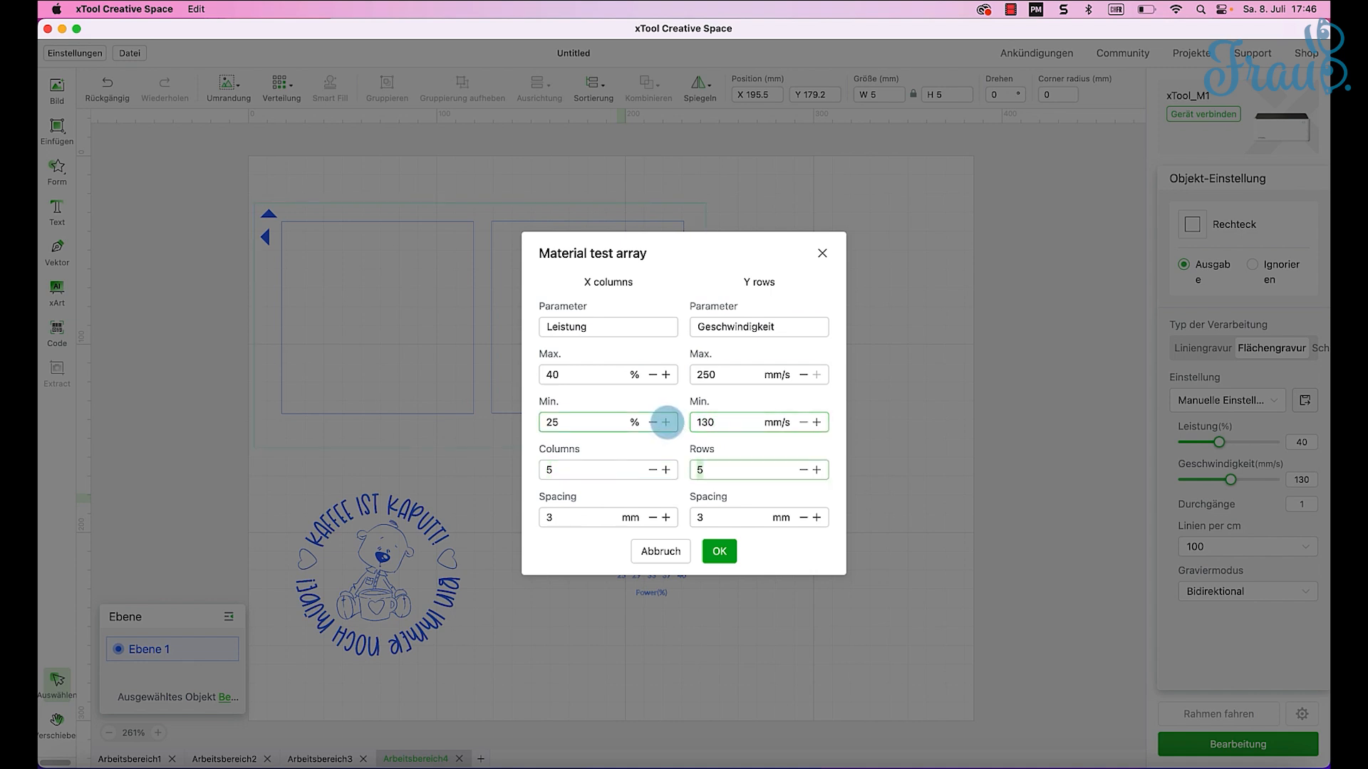
{"action": "left_click", "coordinate": [703, 375]}
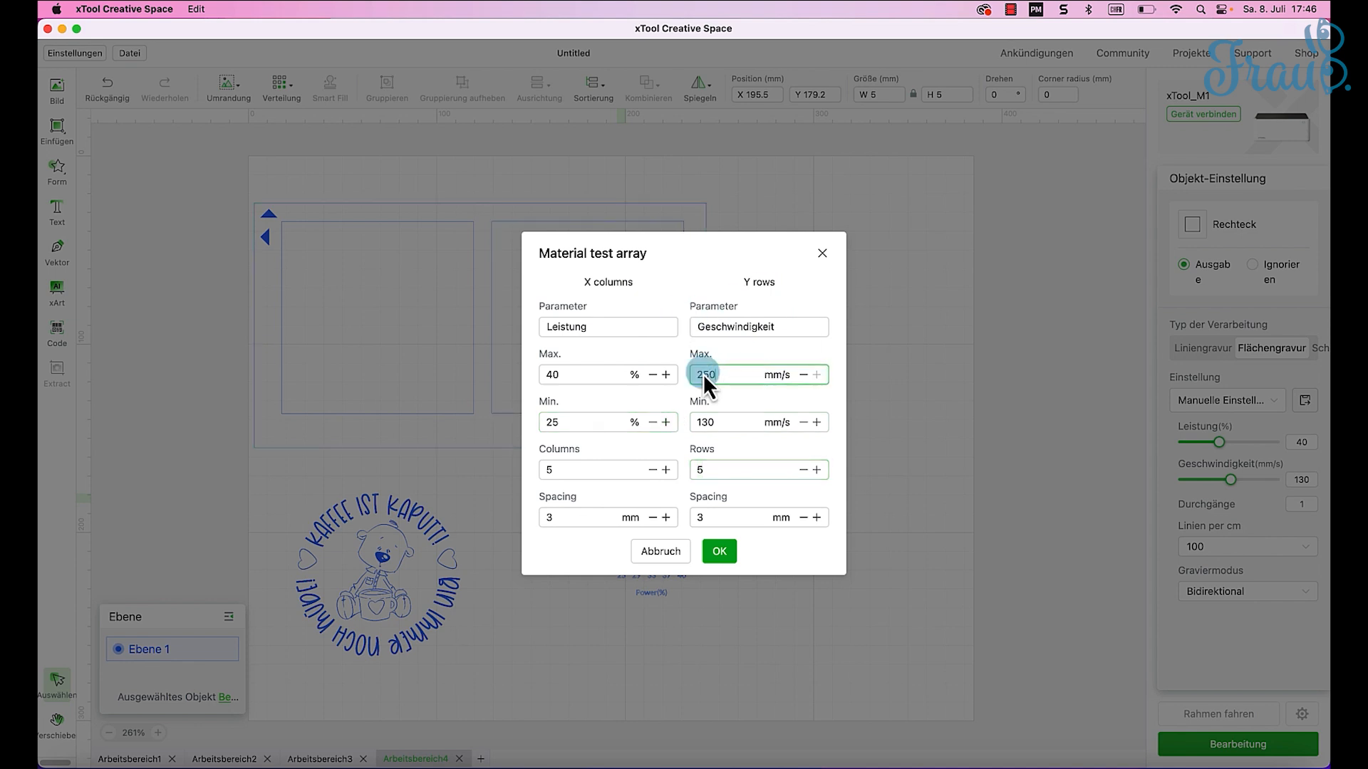
{"action": "left_click_drag", "start_coordinate": [704, 375], "coordinate": [651, 372]}
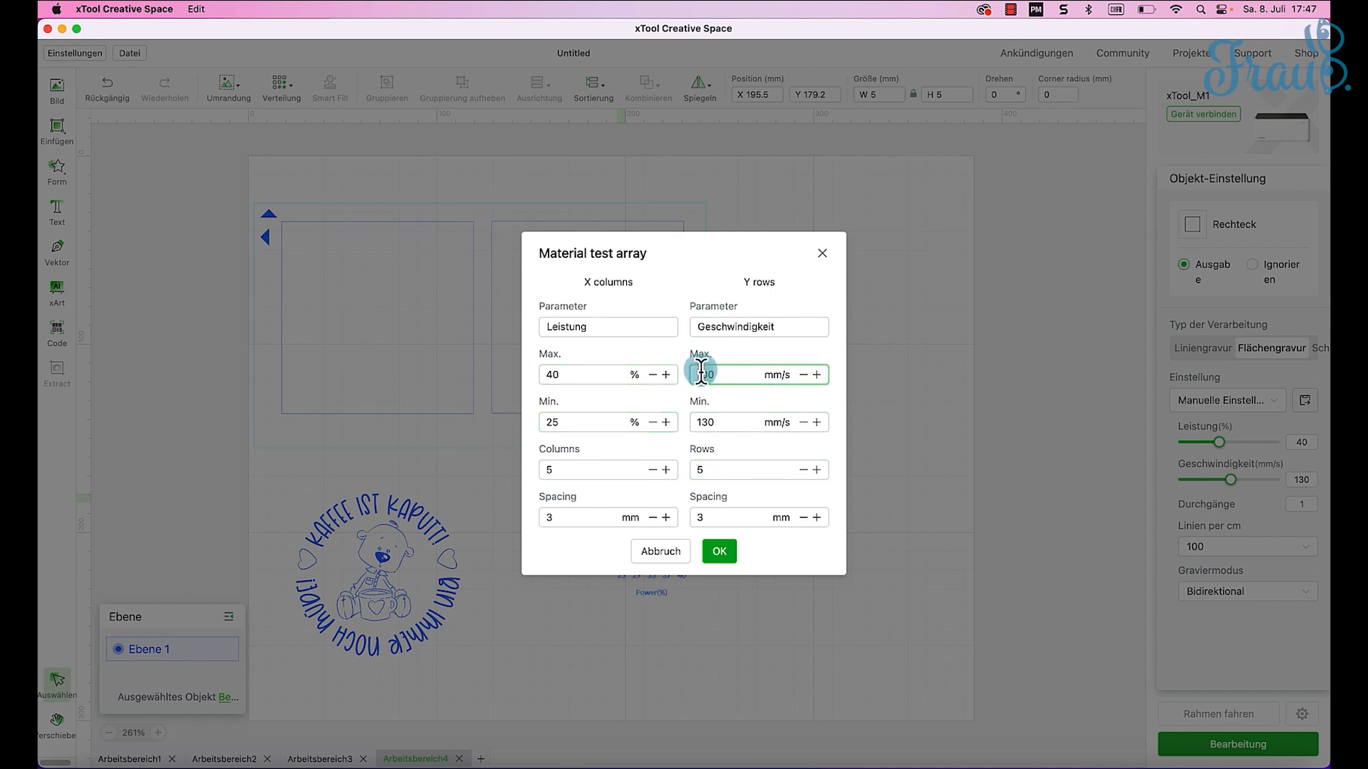
{"action": "type", "text": "150"}
{"action": "key", "text": "Tab"}
{"action": "left_click", "coordinate": [721, 553]}
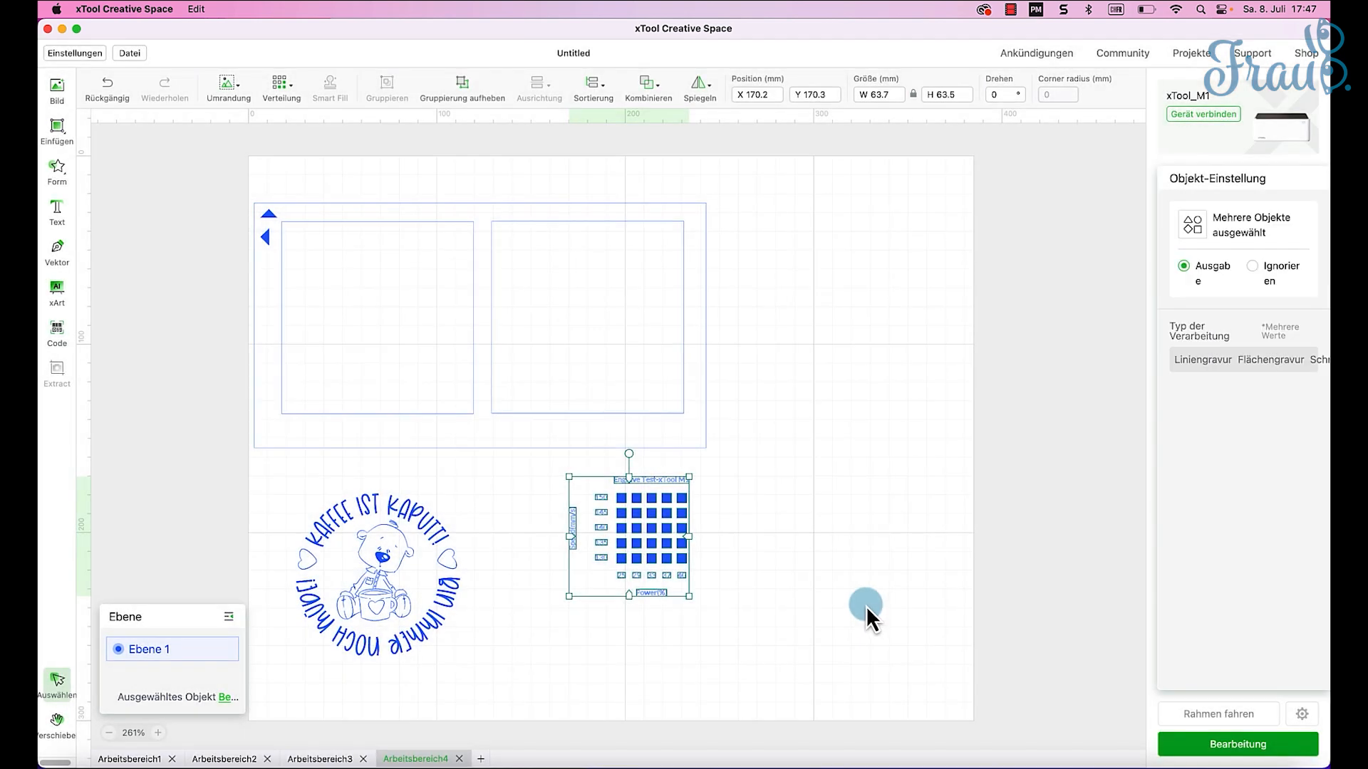
Step: Set the whole positioning frame to Ignorieren and check the output setting of the round bear design
{"action": "left_click_drag", "start_coordinate": [224, 177], "coordinate": [754, 451]}
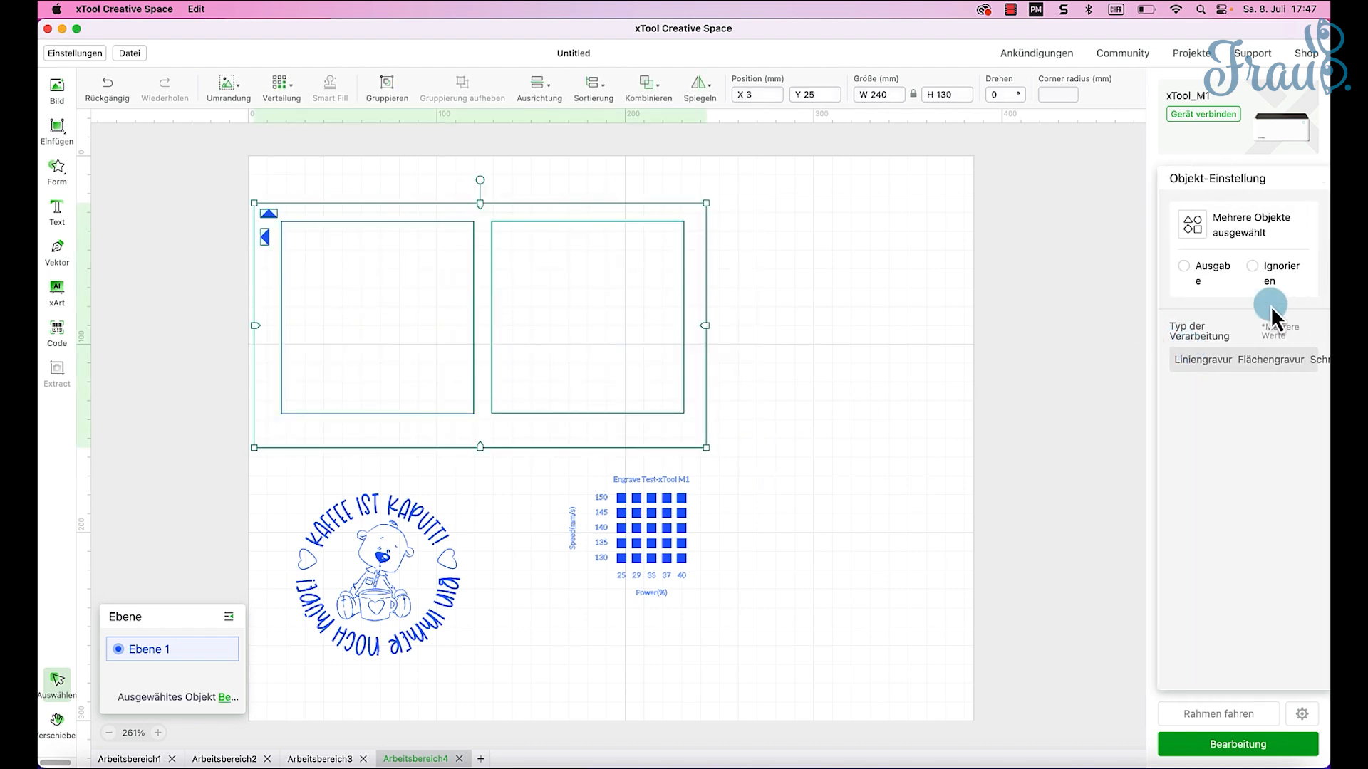
{"action": "left_click", "coordinate": [1267, 266]}
{"action": "left_click", "coordinate": [338, 518]}
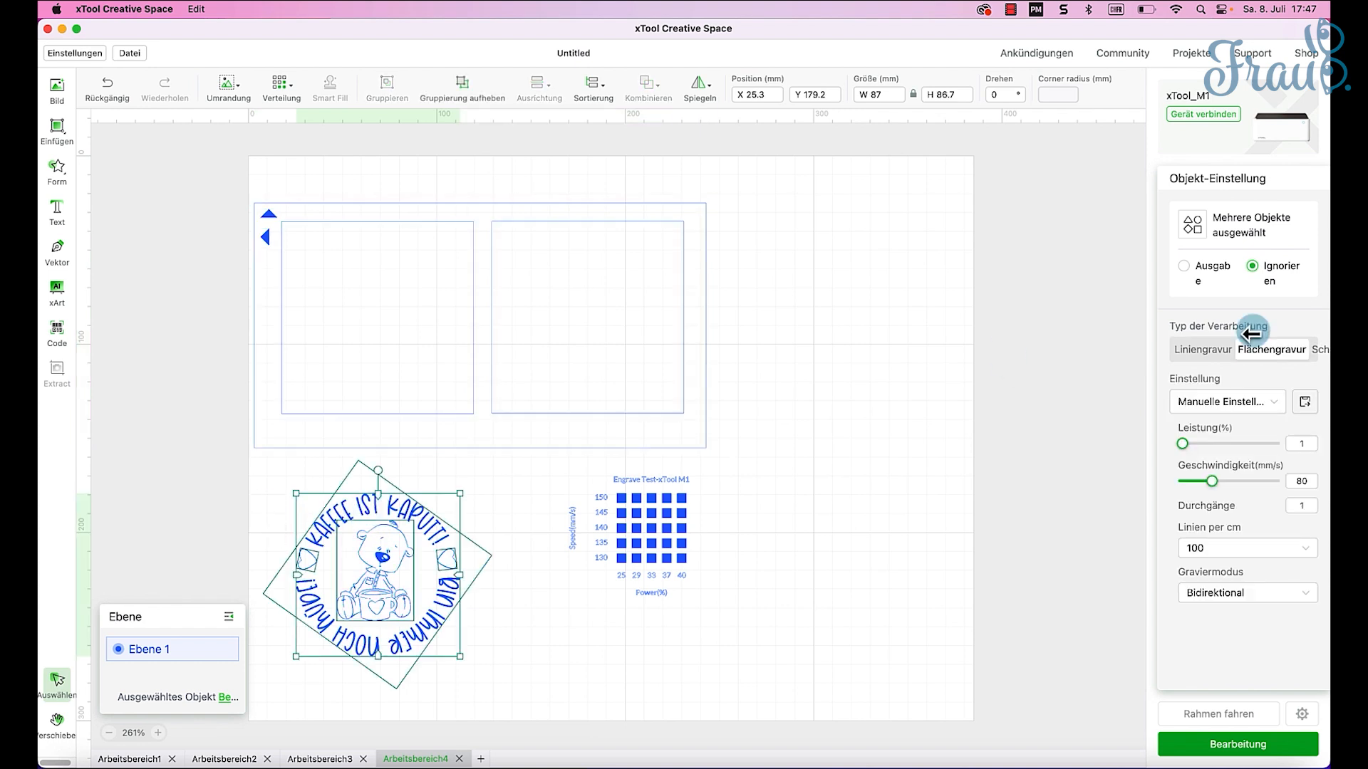
{"action": "left_click", "coordinate": [866, 428]}
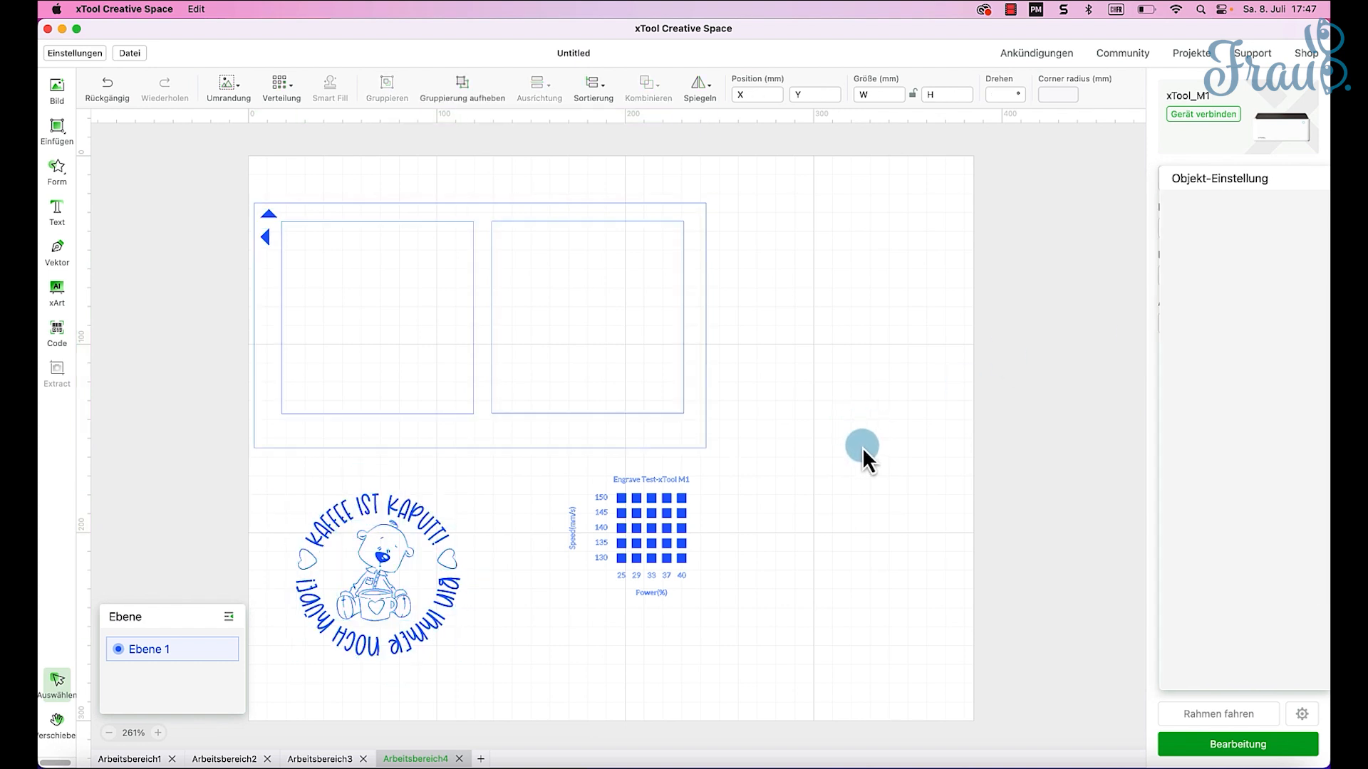
Step: Move the test array into the frame's left square and enlarge it to about 71.5 × 71.4 mm at about X 33, Y 54 mm
{"action": "left_click_drag", "start_coordinate": [765, 632], "coordinate": [554, 464]}
{"action": "left_click_drag", "start_coordinate": [656, 528], "coordinate": [406, 310]}
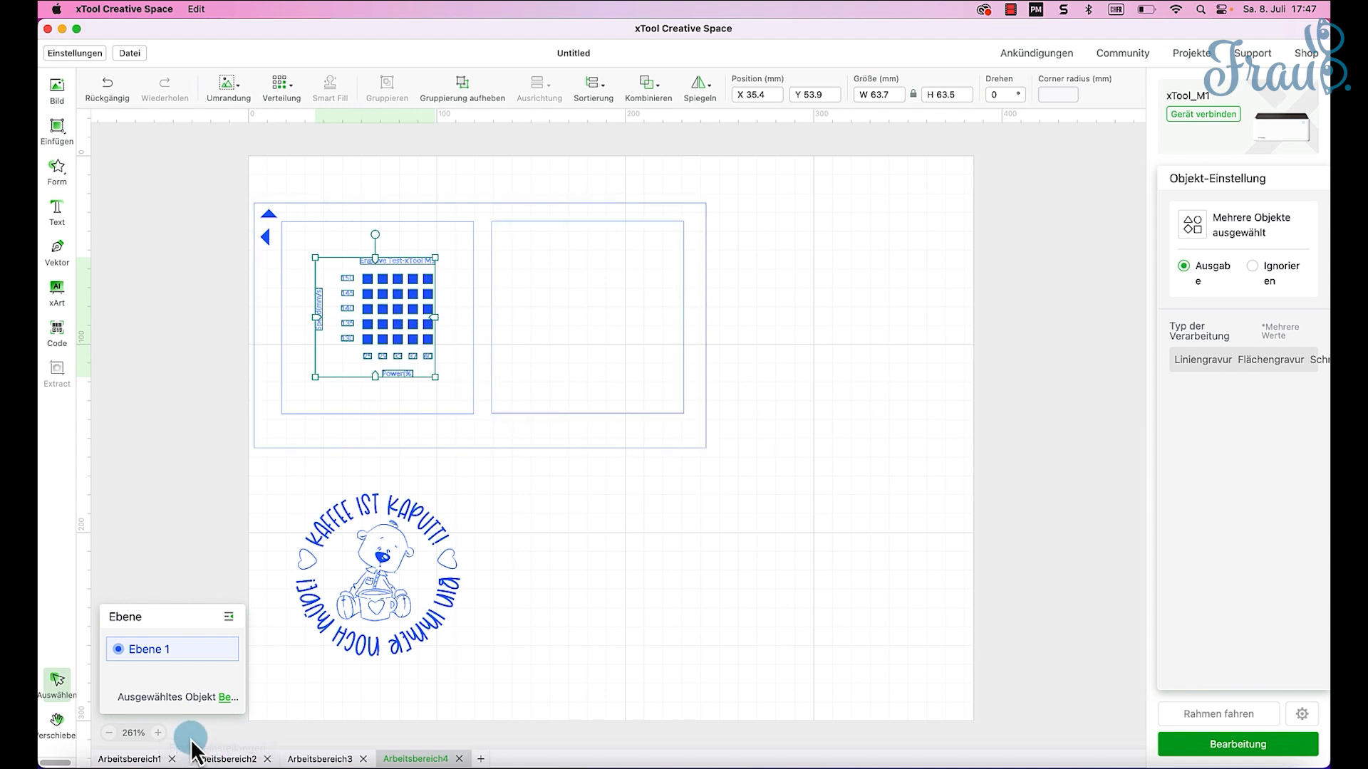
{"action": "left_click", "coordinate": [159, 734]}
{"action": "left_click", "coordinate": [159, 733]}
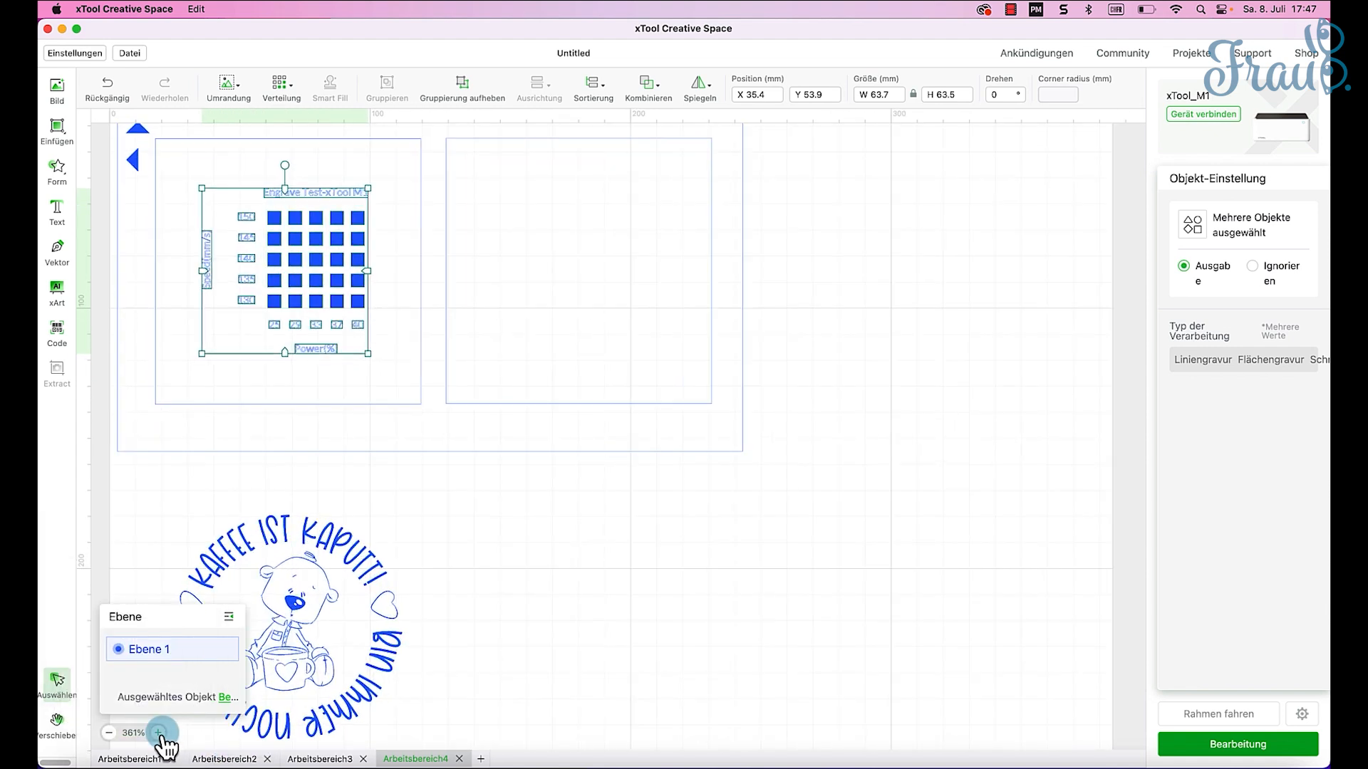
{"action": "left_click_drag", "start_coordinate": [351, 350], "coordinate": [366, 370]}
{"action": "left_click_drag", "start_coordinate": [317, 275], "coordinate": [289, 264]}
{"action": "left_click", "coordinate": [322, 387]}
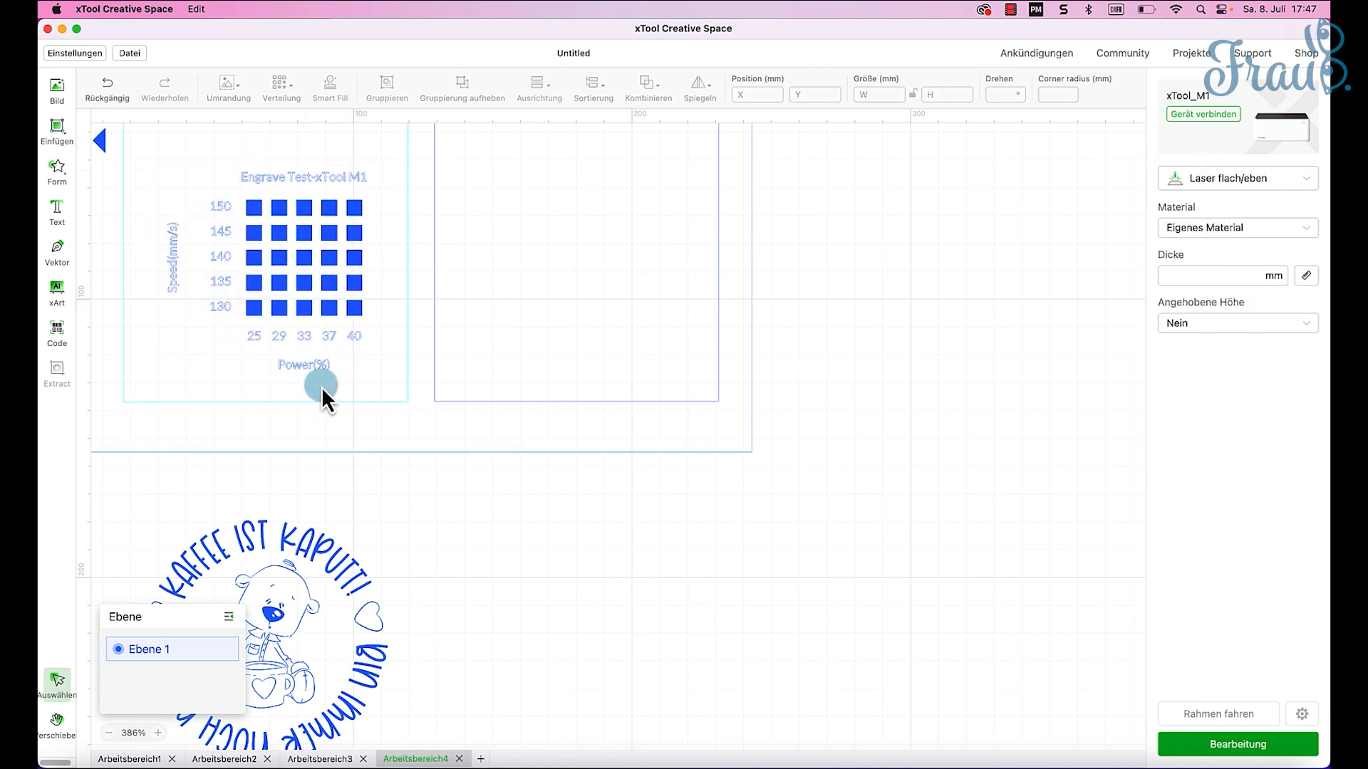
Step: Ungroup the test array and inspect the laser settings of its square for 25 % power and 130 mm/s
{"action": "left_click", "coordinate": [306, 370]}
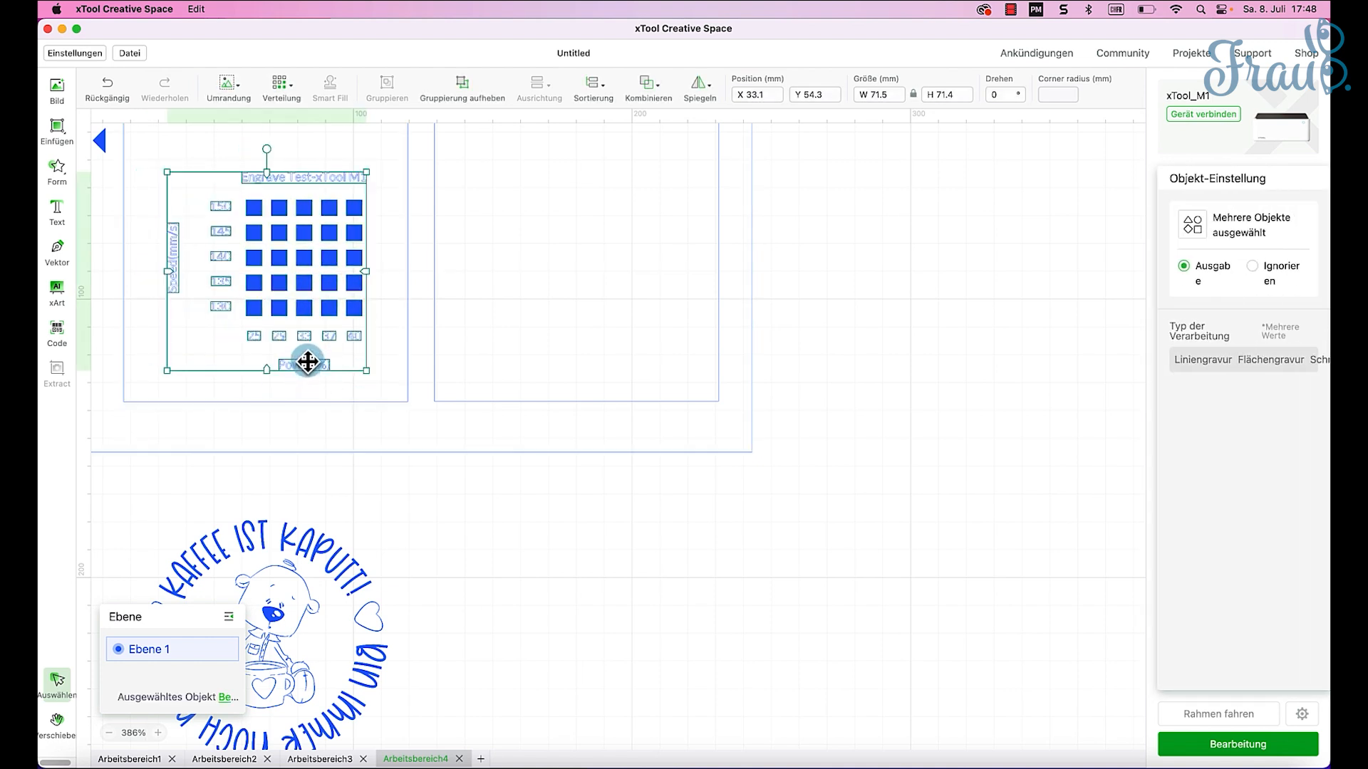
{"action": "right_click", "coordinate": [307, 370]}
{"action": "left_click", "coordinate": [416, 504]}
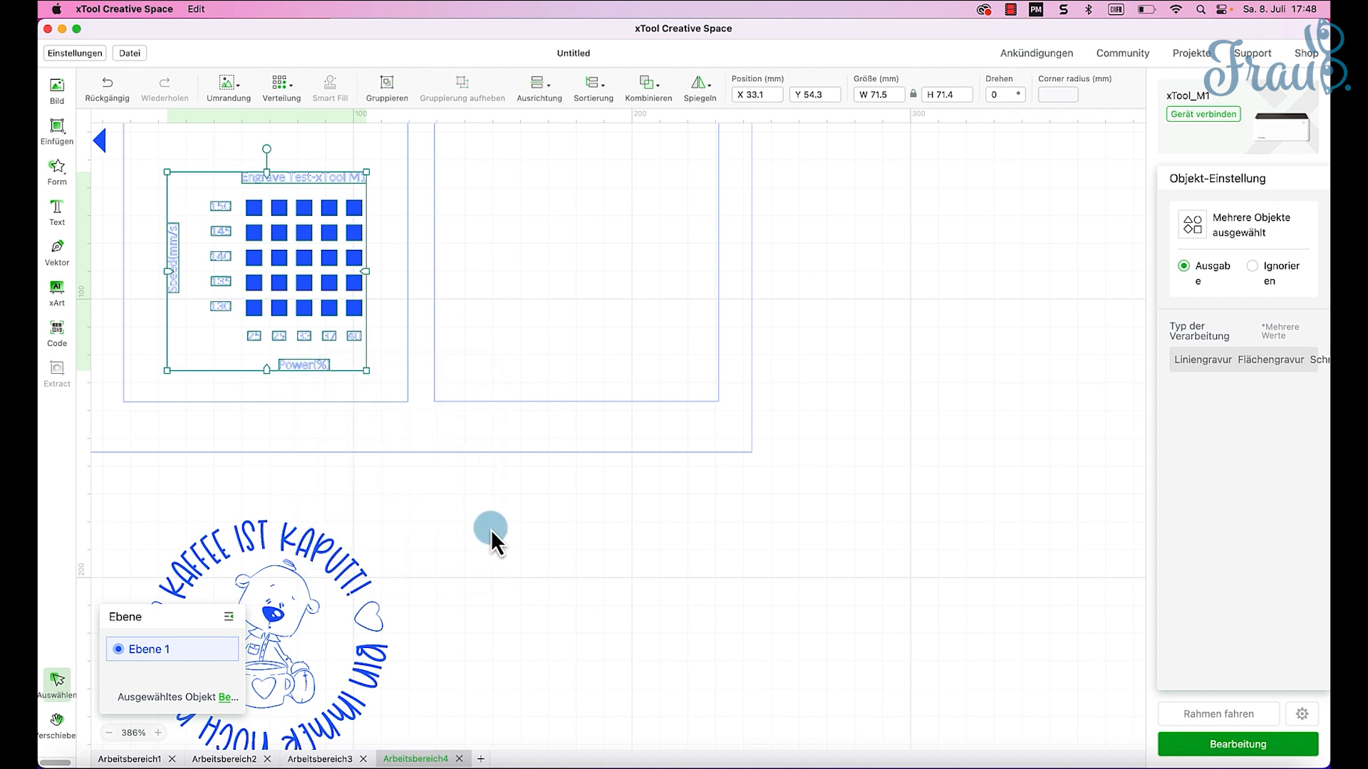
{"action": "left_click", "coordinate": [254, 308]}
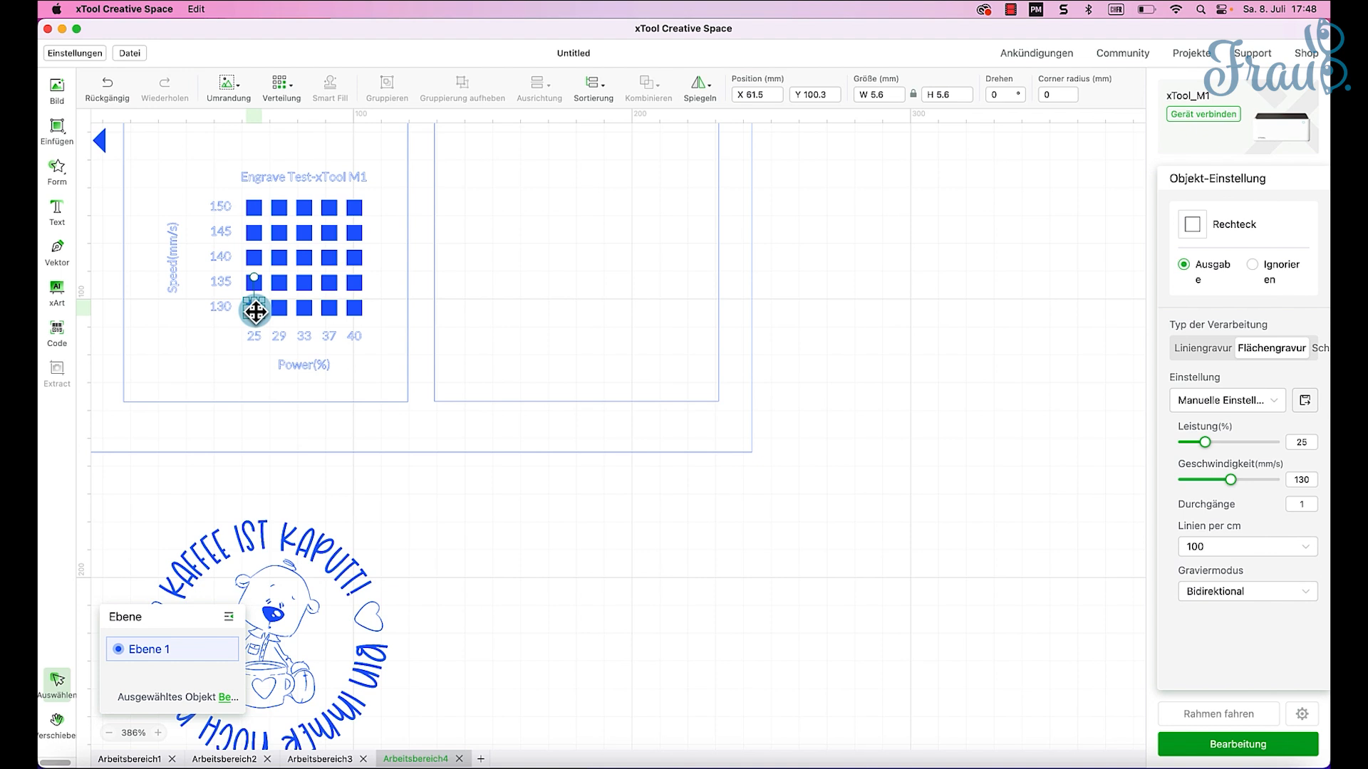
Step: Change the test array's title text to "xTool M1 - Stonecoaster n.B."
{"action": "left_click", "coordinate": [272, 176]}
{"action": "left_click", "coordinate": [1082, 144]}
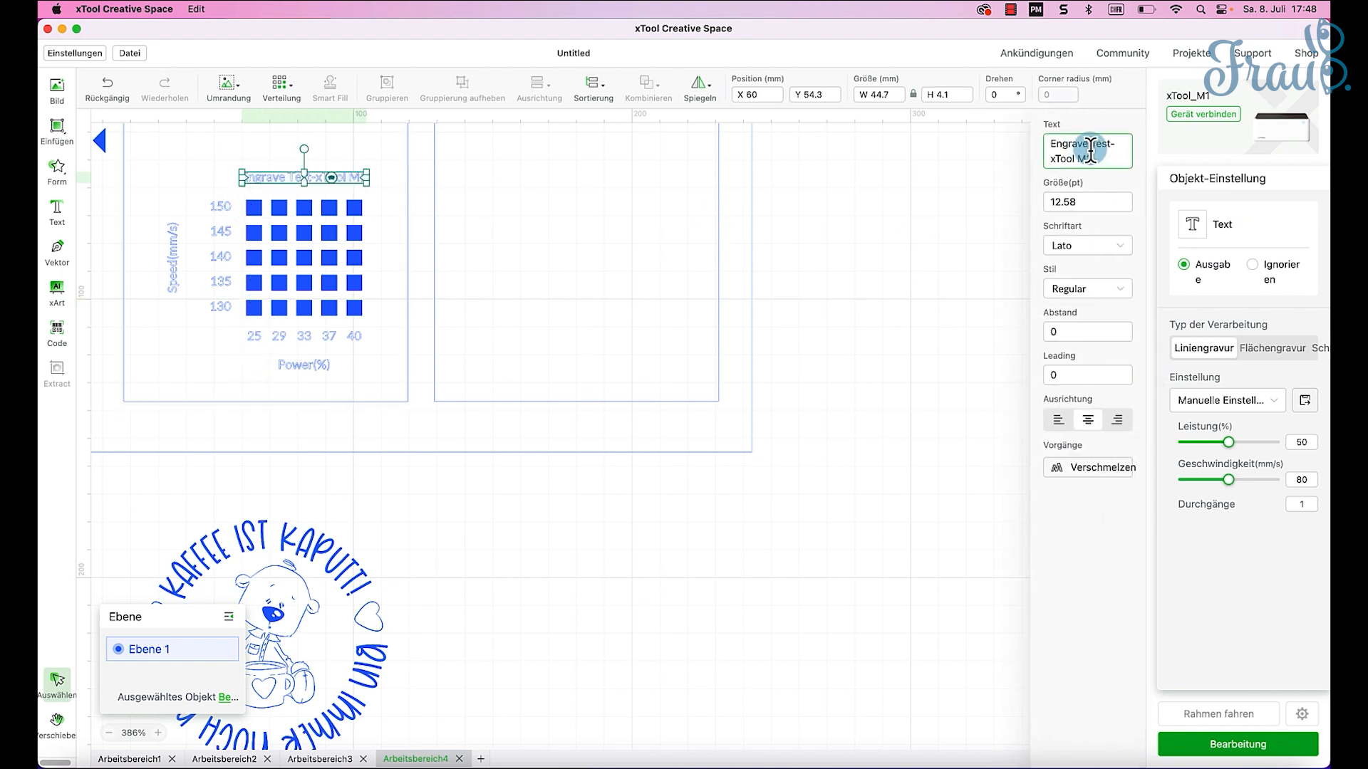
{"action": "left_click_drag", "start_coordinate": [1114, 143], "coordinate": [994, 154]}
{"action": "key", "text": "BackSpace"}
{"action": "key", "text": "Down"}
{"action": "type", "text": "- Stonecoaster n.B."}
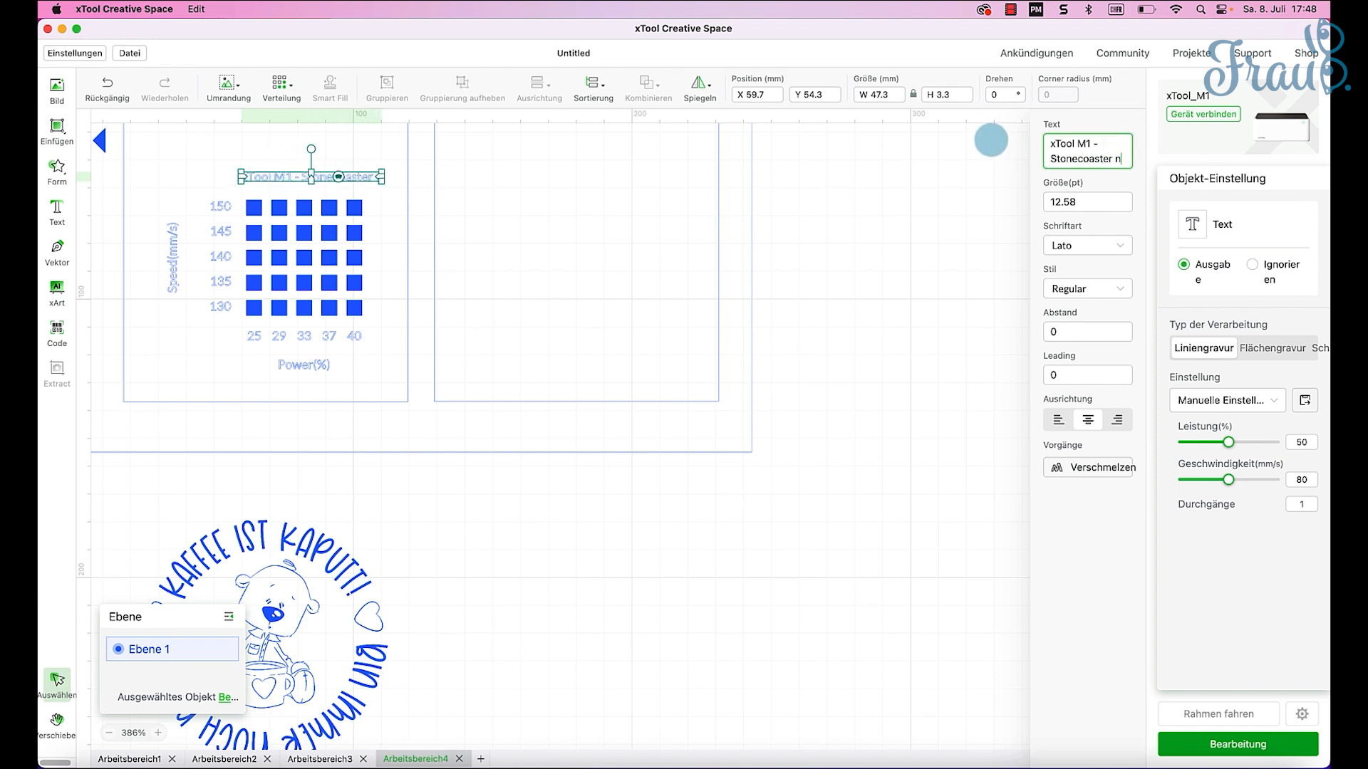
{"action": "left_click", "coordinate": [306, 211]}
Step: Move the title, the Speed(mm/s) label and the Power(%) label closer to the grid of squares
{"action": "left_click_drag", "start_coordinate": [258, 184], "coordinate": [257, 183]}
{"action": "left_click_drag", "start_coordinate": [172, 271], "coordinate": [199, 271]}
{"action": "left_click_drag", "start_coordinate": [303, 369], "coordinate": [306, 362]}
{"action": "left_click", "coordinate": [328, 310]}
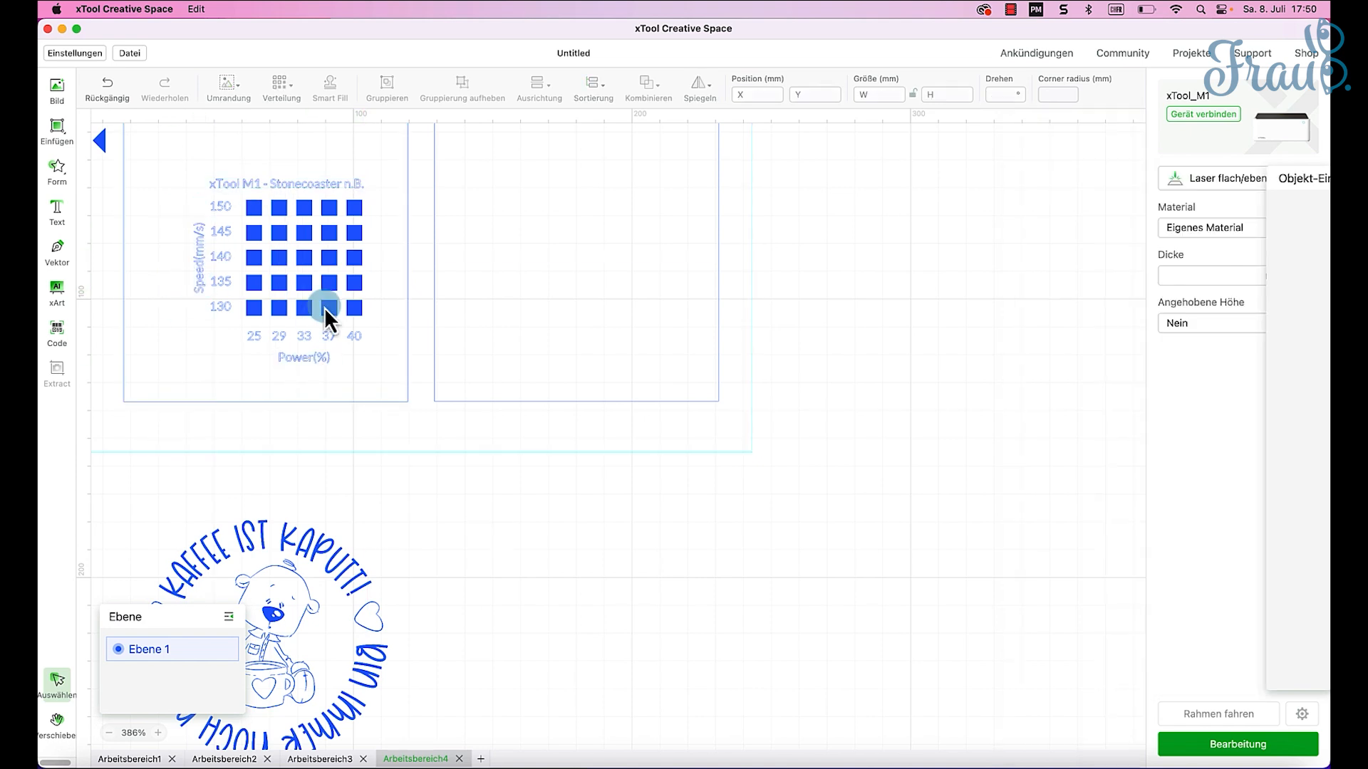
Step: Set the title, all speed and power numbers and both axis labels of the test array together to Flächengravur
{"action": "left_click", "coordinate": [246, 184]}
{"action": "left_click", "coordinate": [226, 207], "text": "shift"}
{"action": "left_click", "coordinate": [226, 231], "text": "shift"}
{"action": "left_click", "coordinate": [225, 256], "text": "shift"}
{"action": "left_click", "coordinate": [228, 283], "text": "shift"}
{"action": "left_click", "coordinate": [226, 307], "text": "shift"}
{"action": "left_click", "coordinate": [197, 284], "text": "shift"}
{"action": "left_click", "coordinate": [257, 337], "text": "shift"}
{"action": "left_click", "coordinate": [280, 337], "text": "shift"}
{"action": "left_click", "coordinate": [305, 337], "text": "shift"}
{"action": "left_click", "coordinate": [329, 337], "text": "shift"}
{"action": "left_click", "coordinate": [351, 337], "text": "shift"}
{"action": "left_click", "coordinate": [325, 359], "text": "shift"}
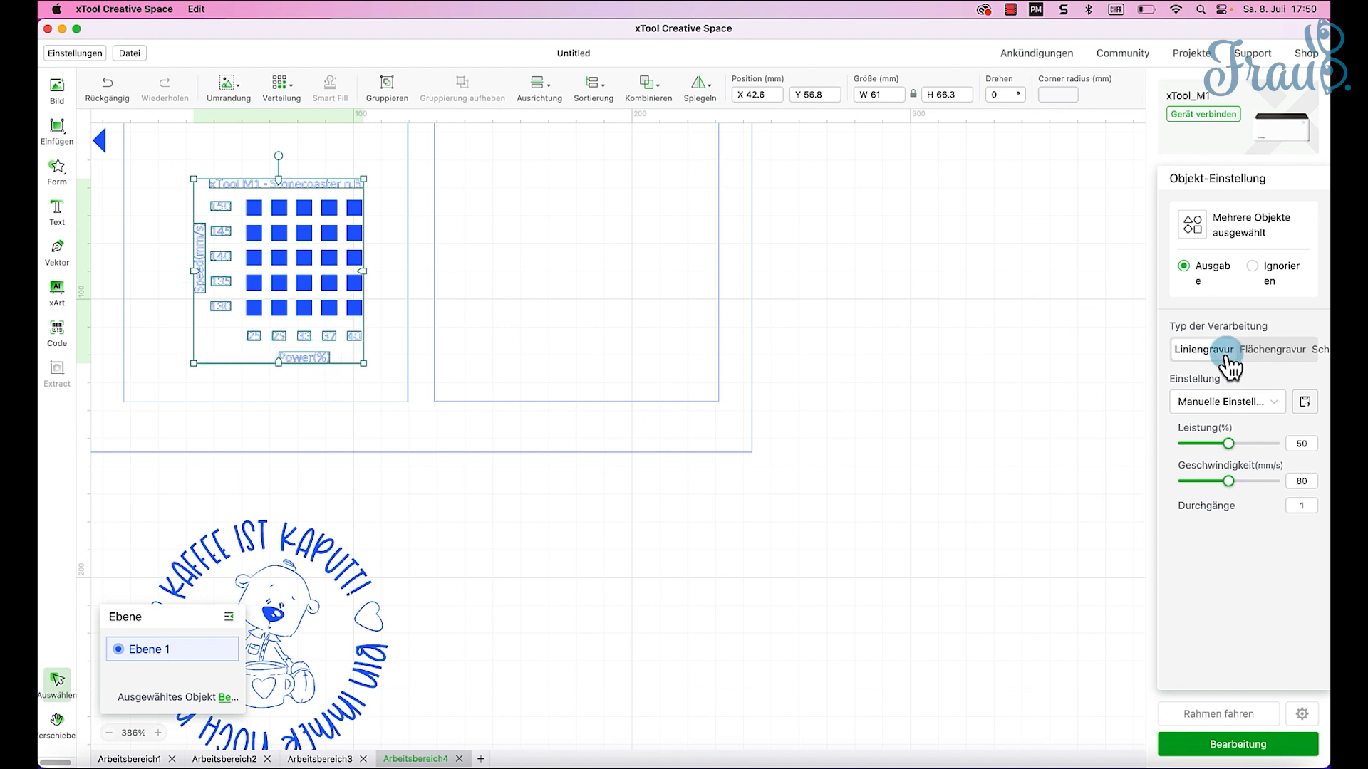
{"action": "left_click", "coordinate": [1265, 268]}
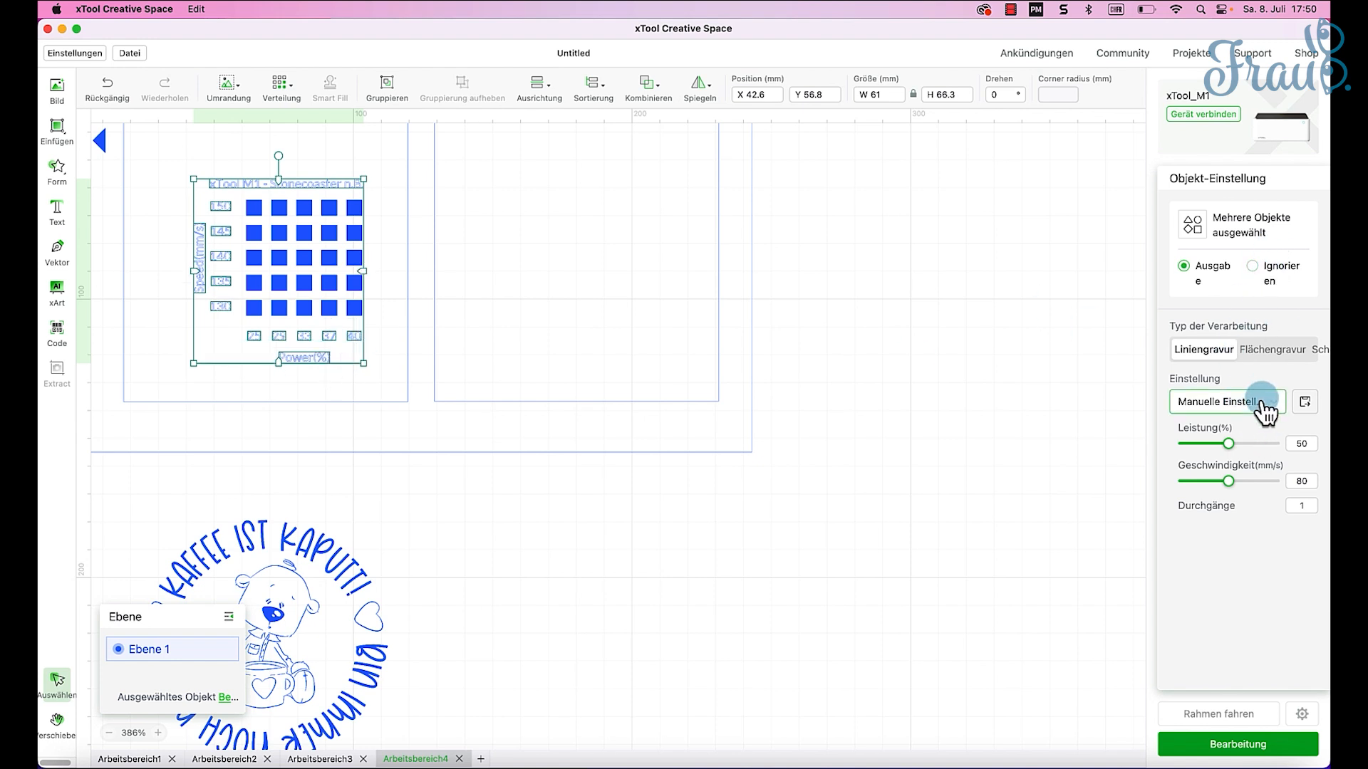
{"action": "left_click", "coordinate": [1272, 350]}
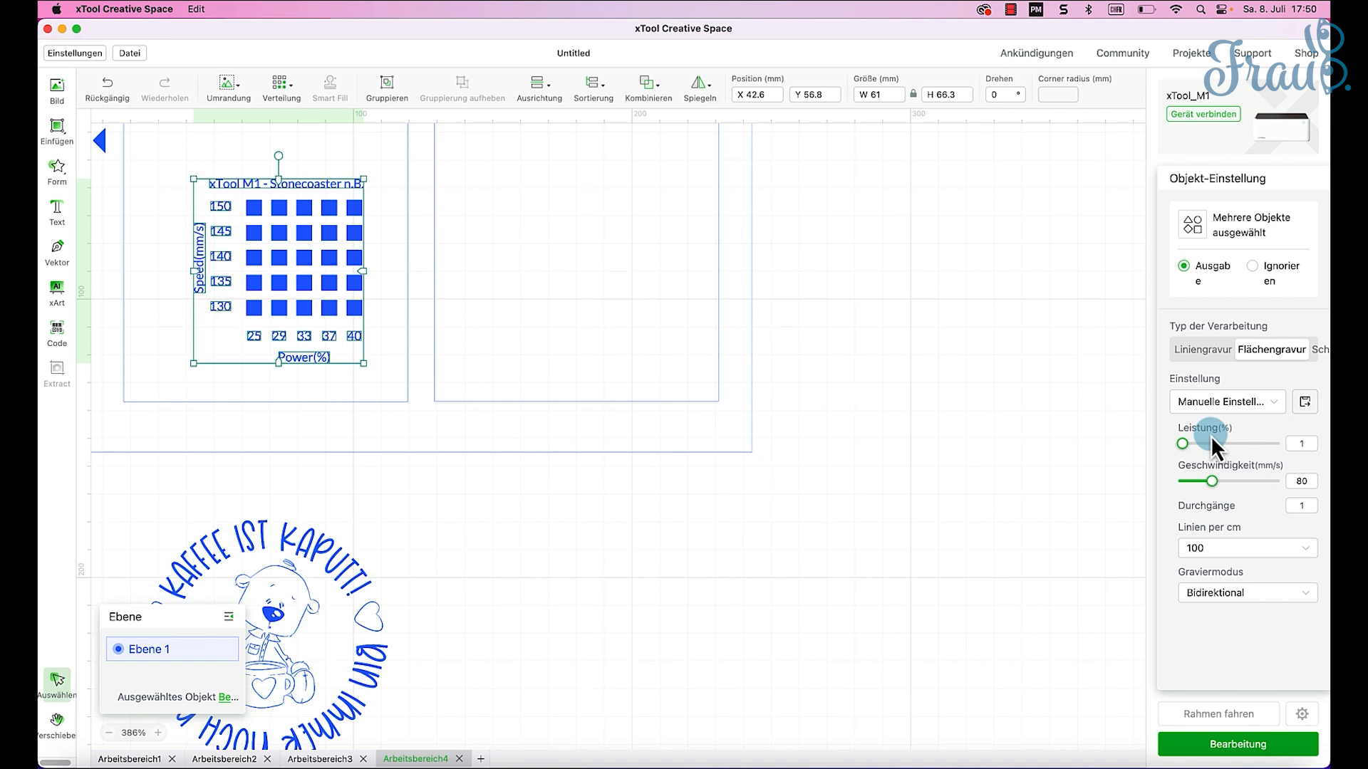
Step: Set the engraving of the array's text labels to a power of 40 % and a speed of 130 mm/s
{"action": "left_click", "coordinate": [1307, 483]}
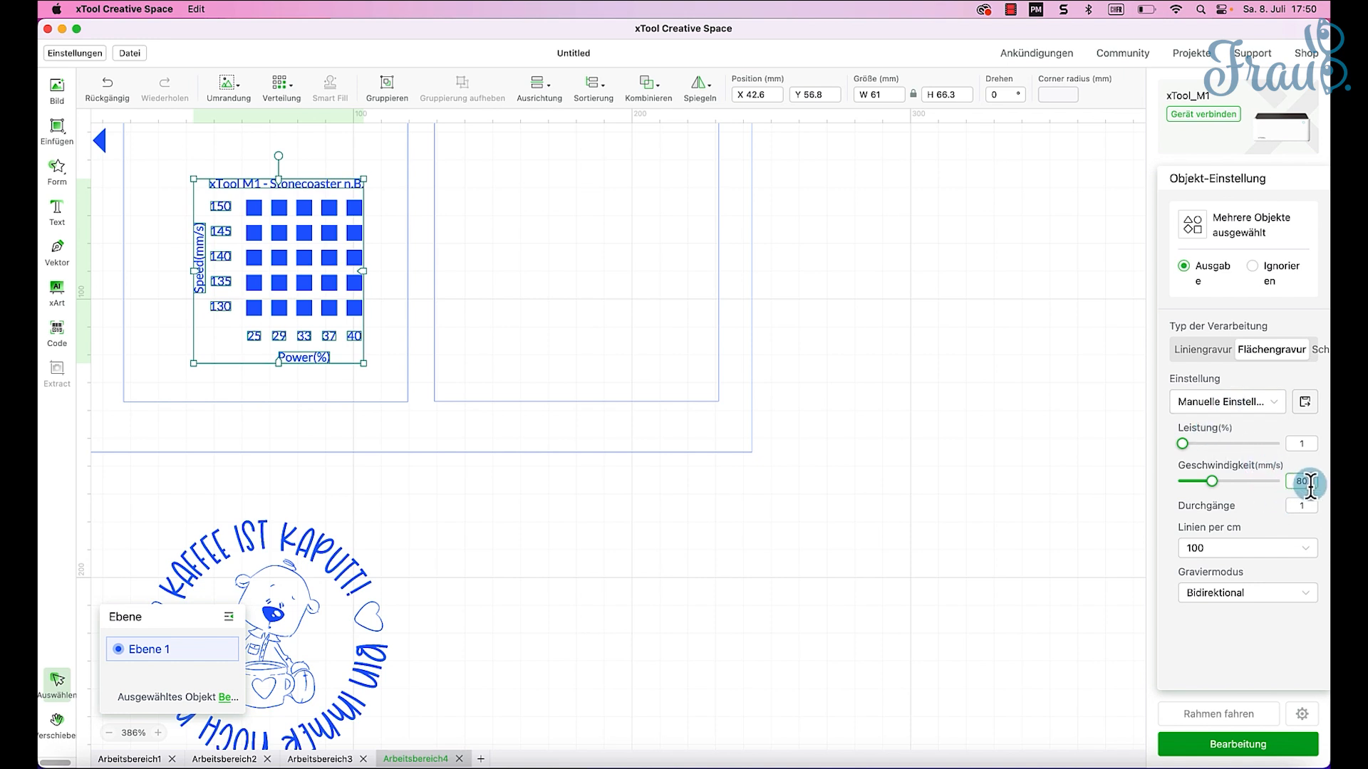
{"action": "type", "text": "40"}
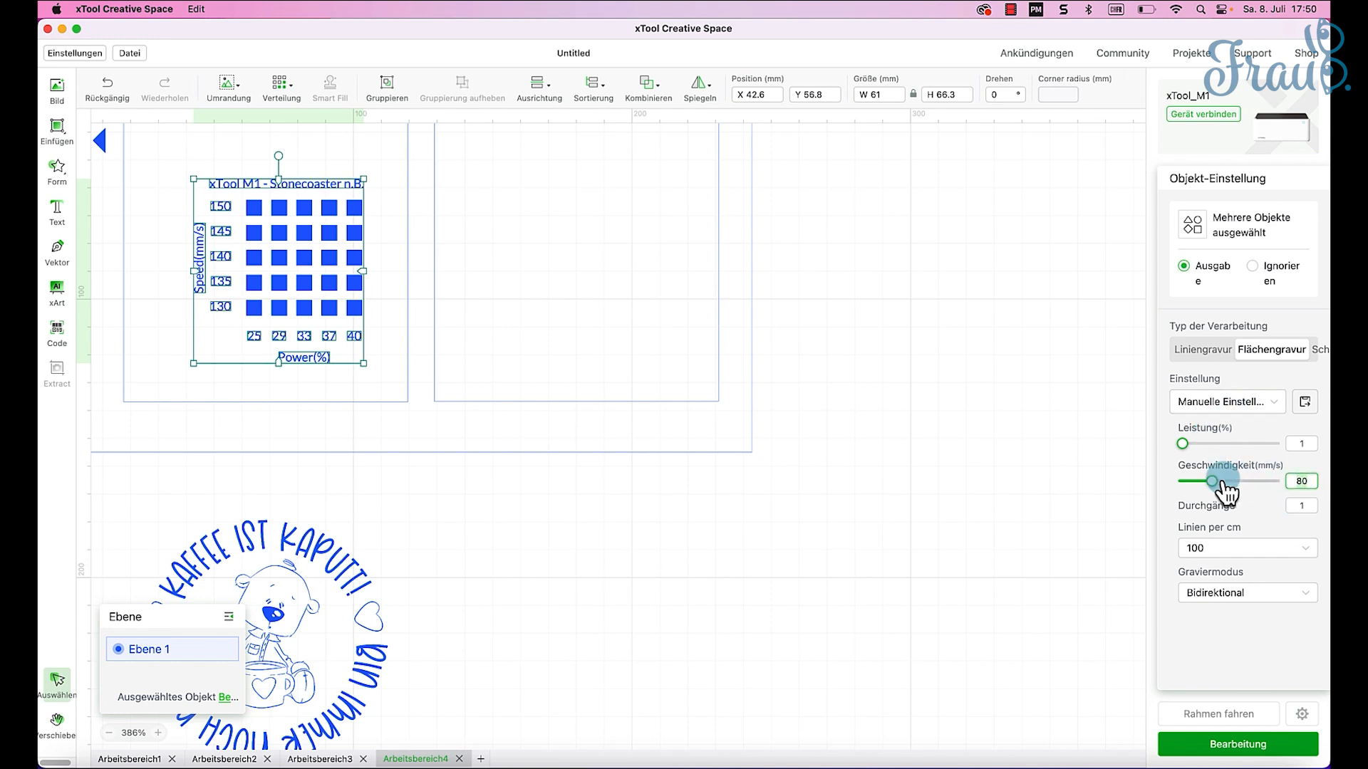
{"action": "left_click", "coordinate": [1185, 443]}
{"action": "key", "text": "Return"}
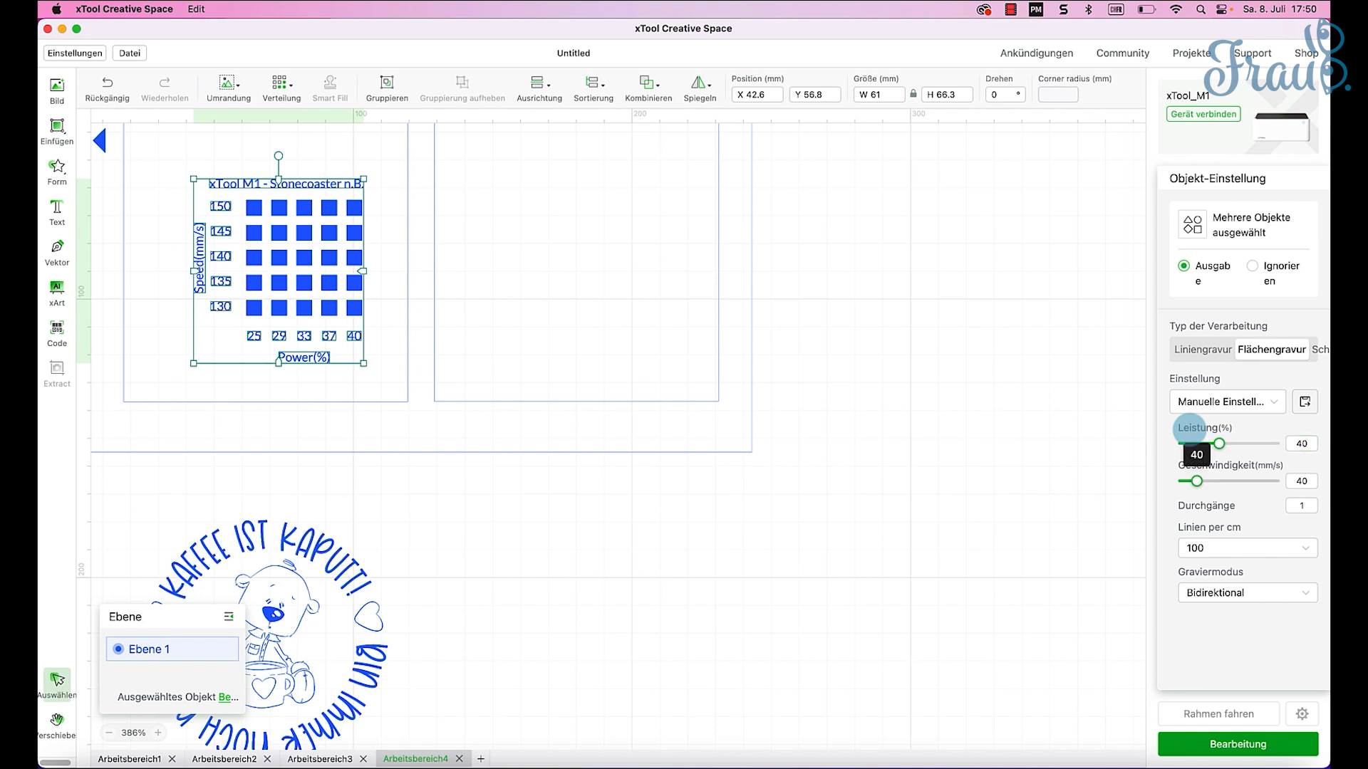
{"action": "key", "text": "Tab"}
{"action": "type", "text": "130"}
Step: Check the output settings of the positioning frame and of the round bear design
{"action": "left_click_drag", "start_coordinate": [912, 521], "coordinate": [399, 360]}
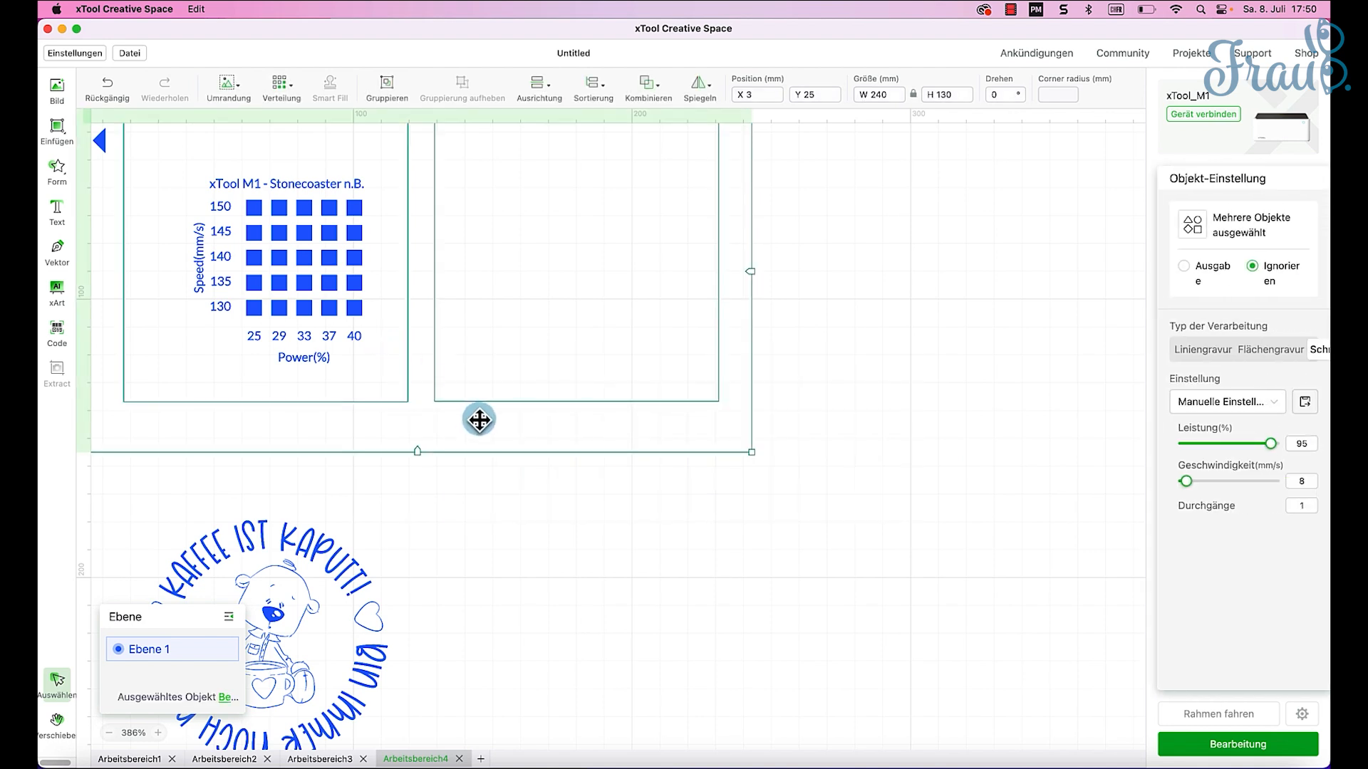
{"action": "left_click", "coordinate": [684, 567]}
{"action": "left_click_drag", "start_coordinate": [666, 641], "coordinate": [166, 510]}
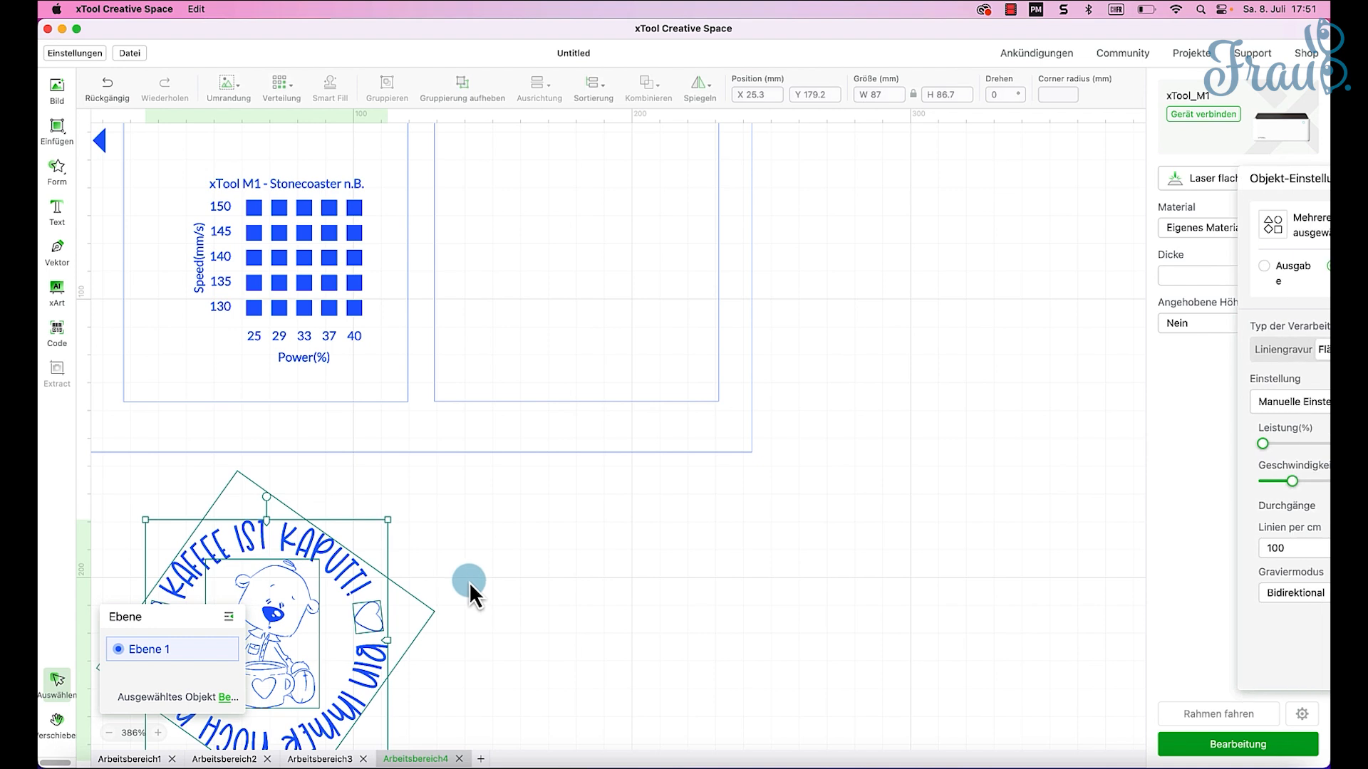
{"action": "left_click", "coordinate": [837, 421]}
Step: Delete the two blue arrow markers in the positioning frame's upper left corner
{"action": "left_click", "coordinate": [132, 733]}
{"action": "left_click", "coordinate": [125, 704]}
{"action": "left_click", "coordinate": [245, 196]}
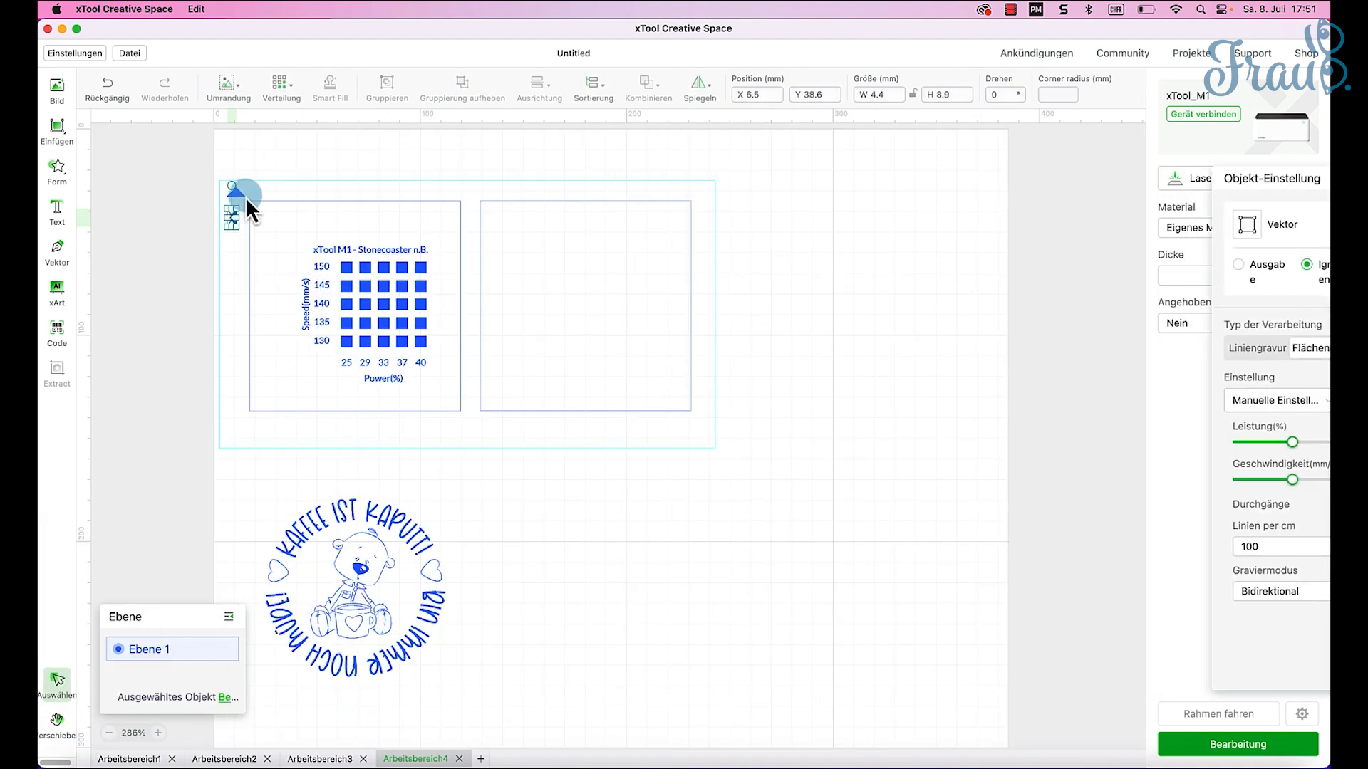
{"action": "left_click", "coordinate": [240, 193]}
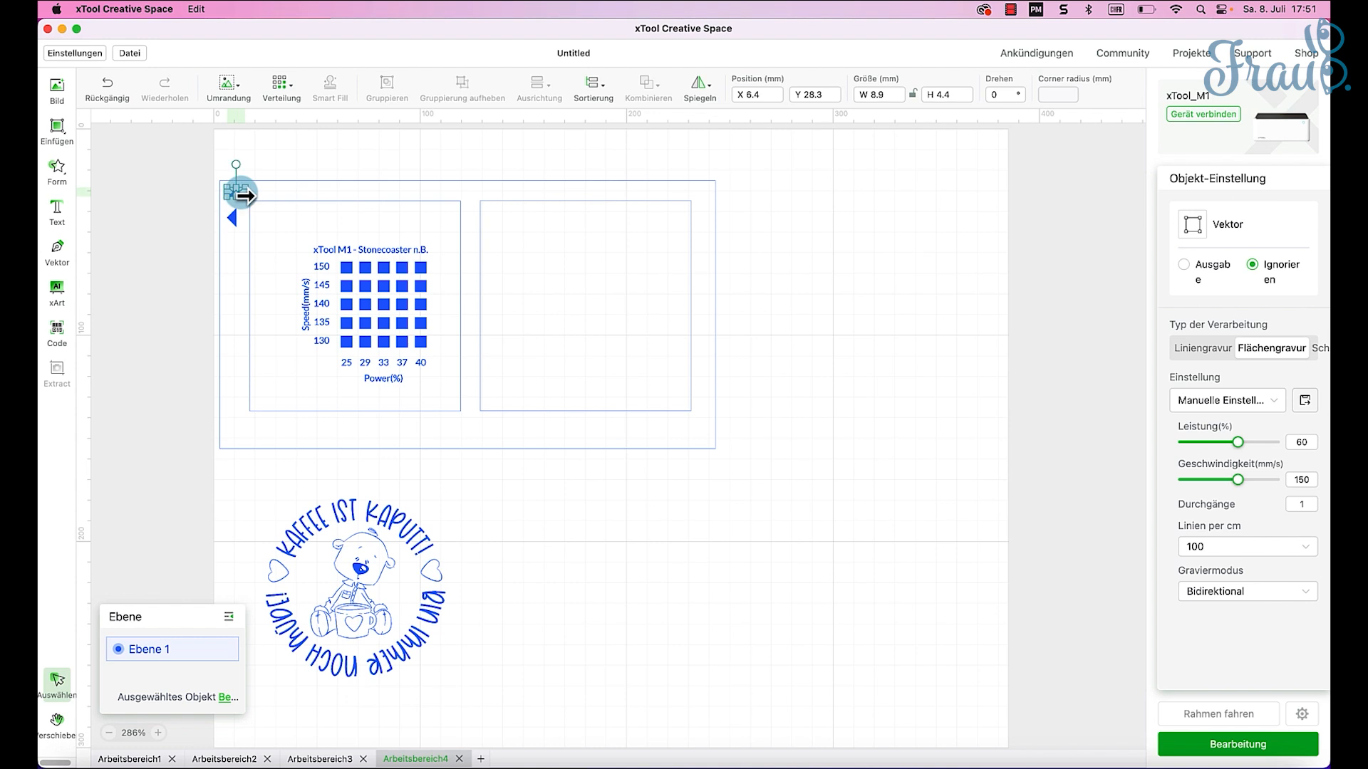
{"action": "left_click", "coordinate": [130, 289]}
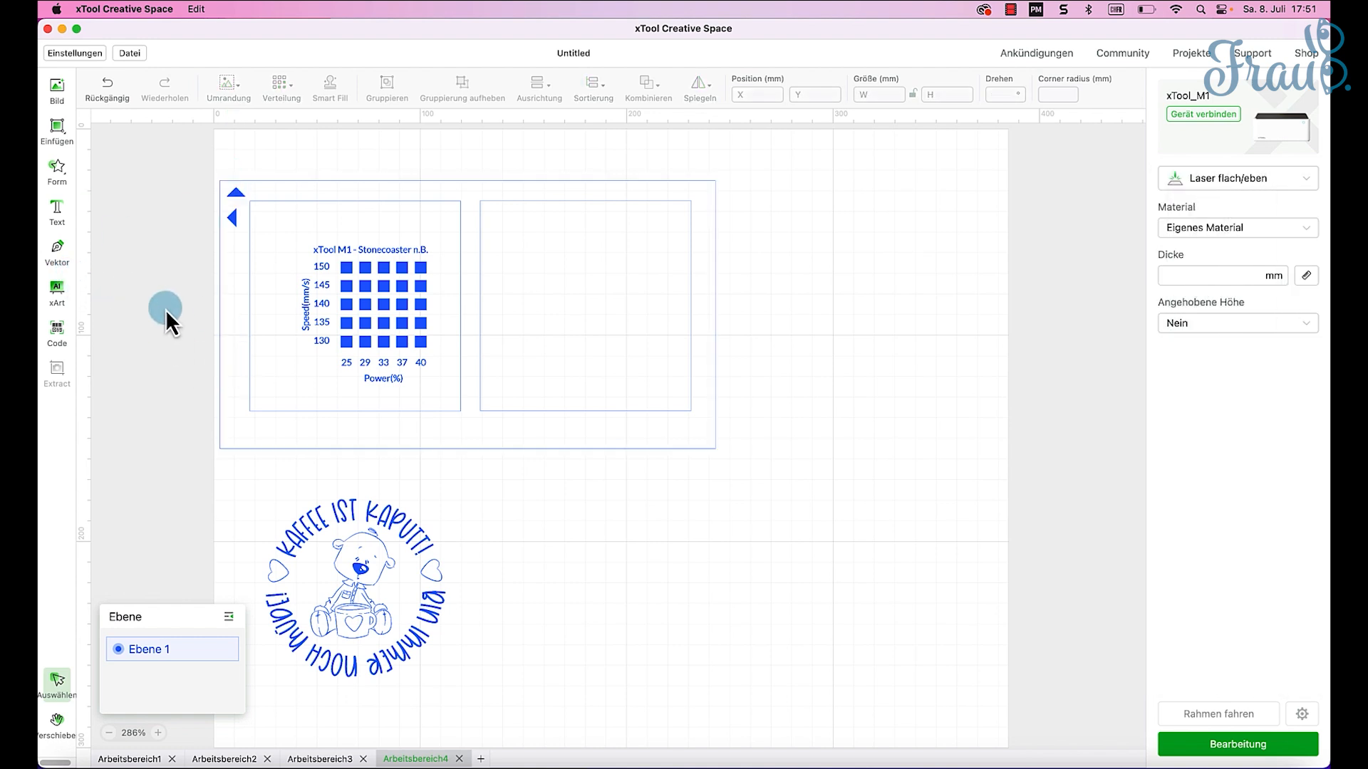
{"action": "left_click", "coordinate": [234, 219]}
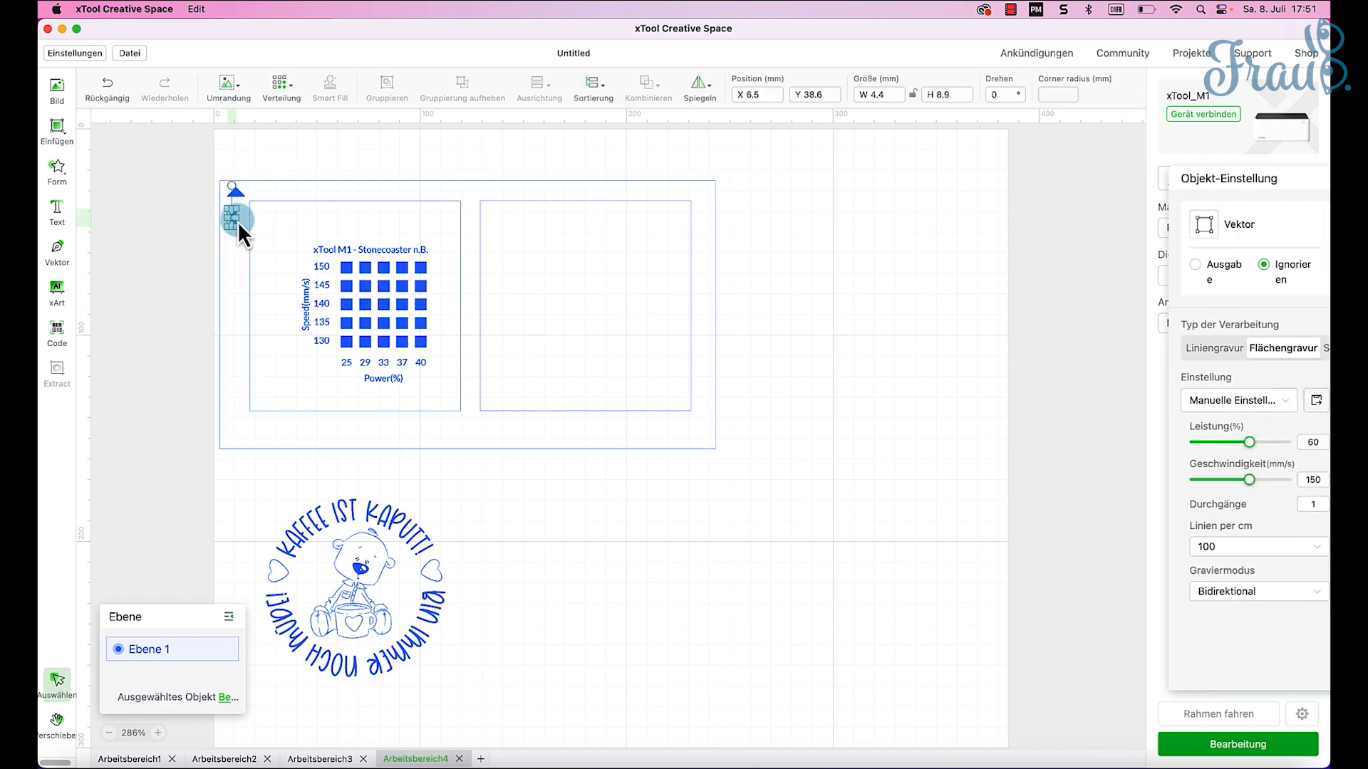
{"action": "key", "text": "Delete"}
{"action": "left_click", "coordinate": [237, 194]}
{"action": "key", "text": "Delete"}
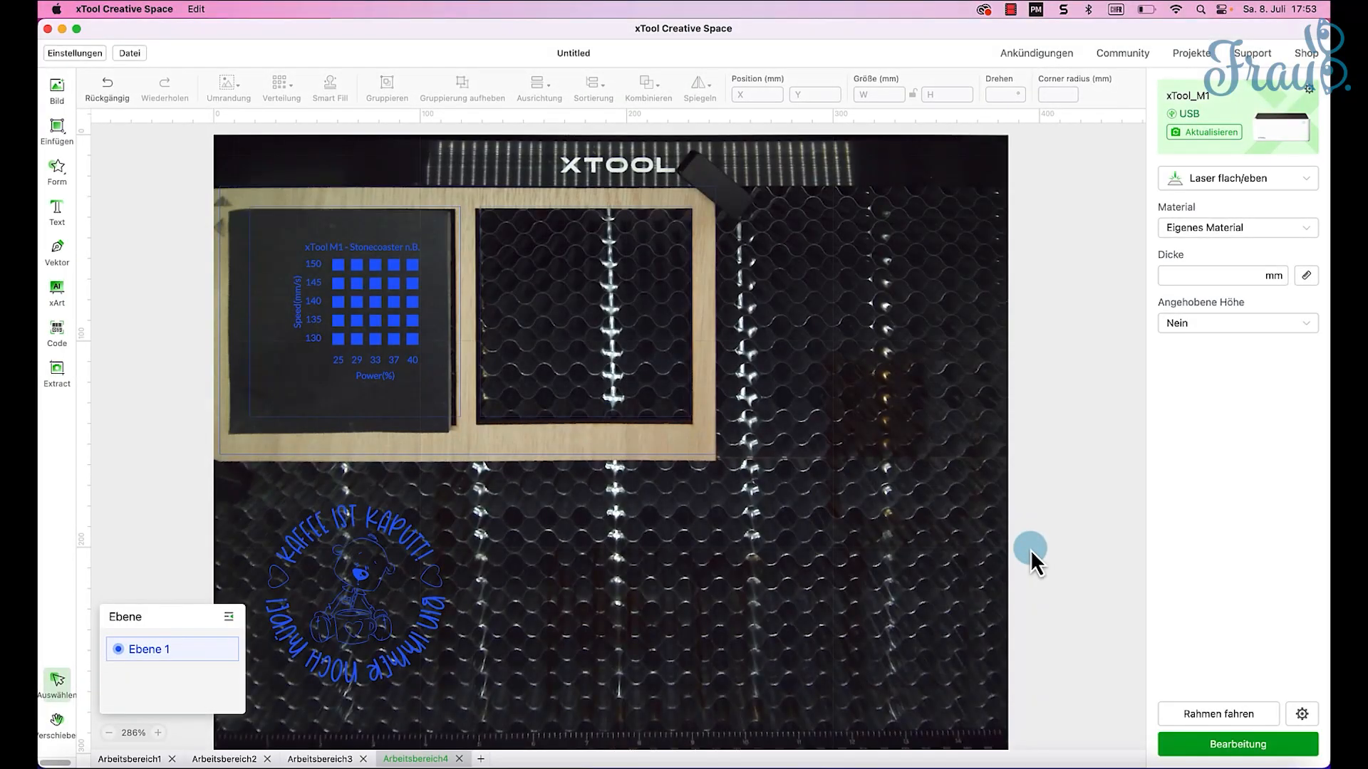
Step: Run the laser framing for the test array and send the job from the preview to processing
{"action": "left_click", "coordinate": [1257, 716]}
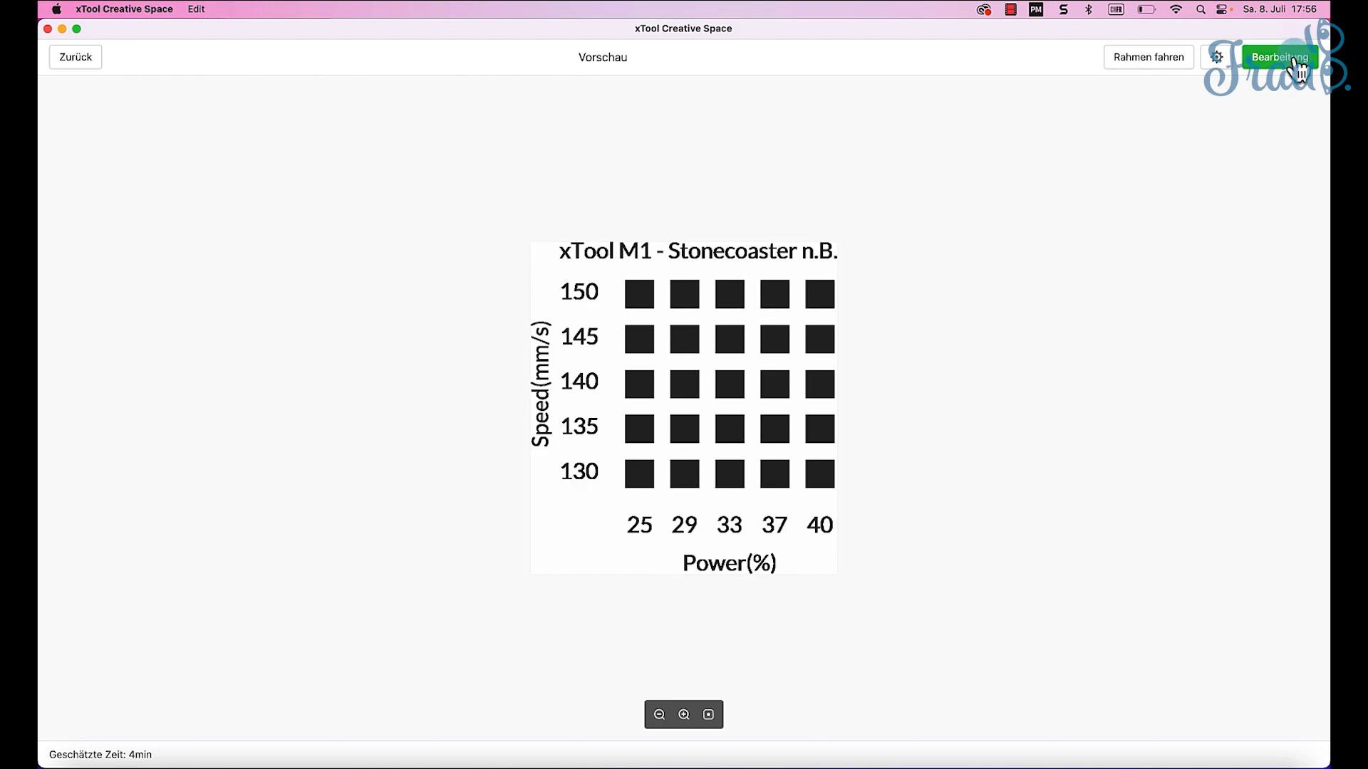
{"action": "left_click", "coordinate": [1293, 57]}
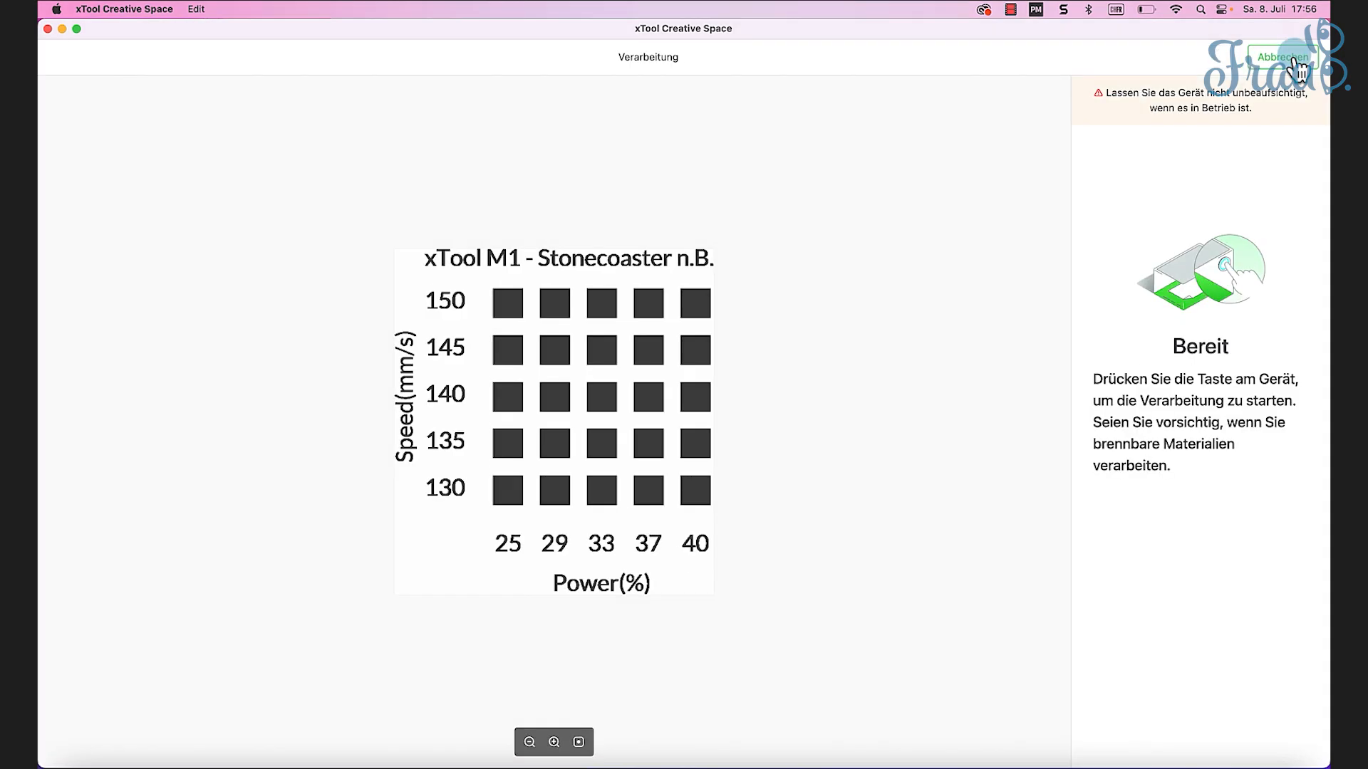